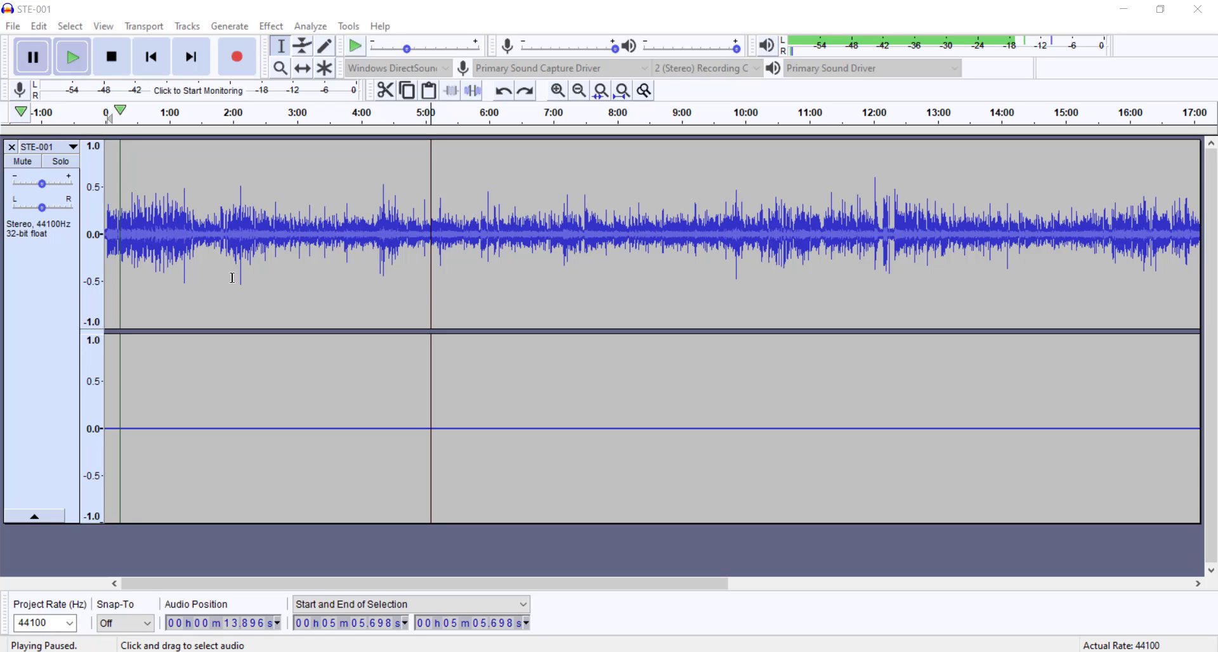
# Step: Play the original recording from about 1:10 for several seconds, then pause it
pyautogui.click(180, 273)
pyautogui.press('space')
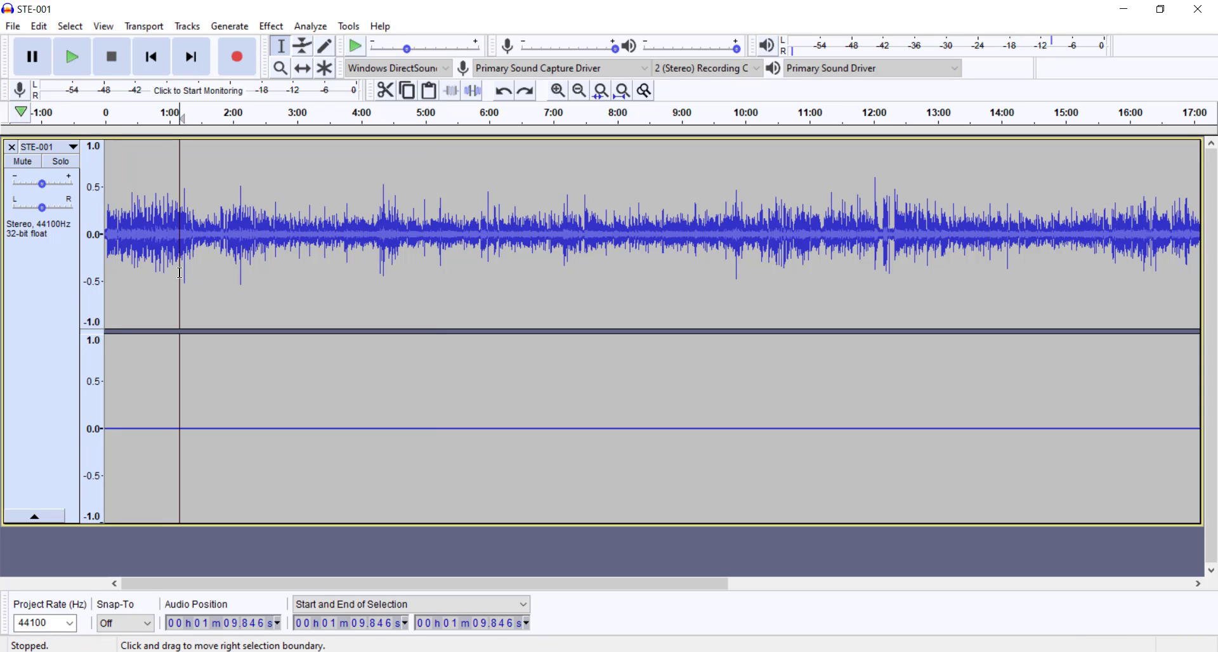
pyautogui.press('space')
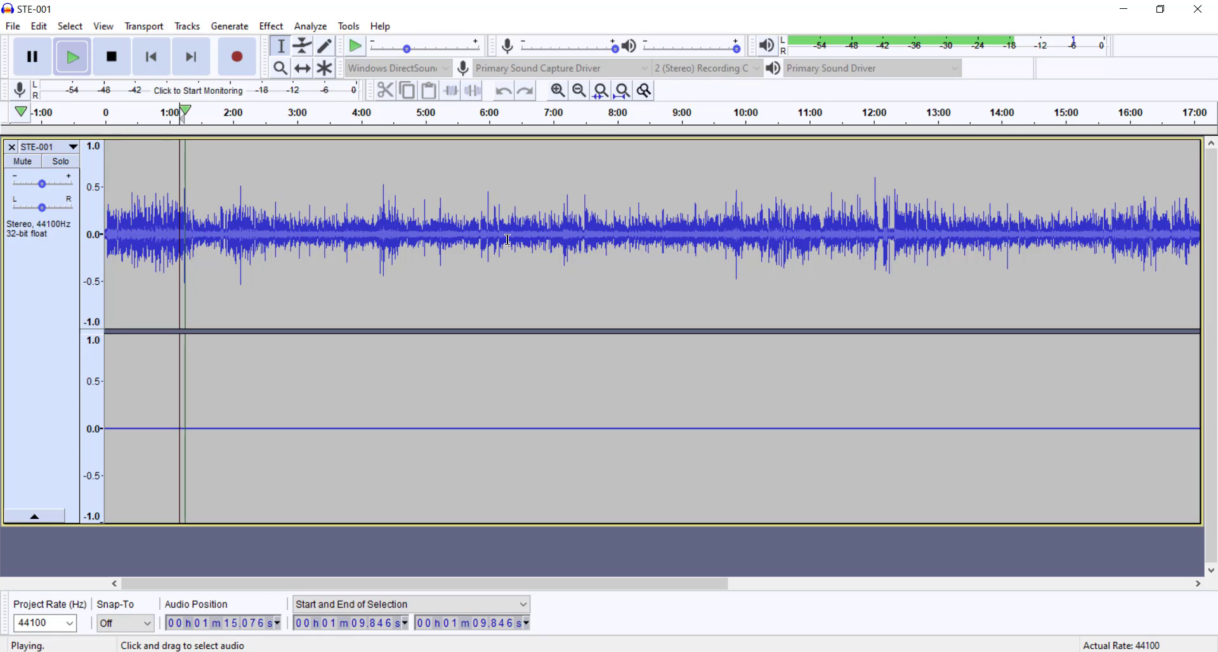
pyautogui.click(34, 71)
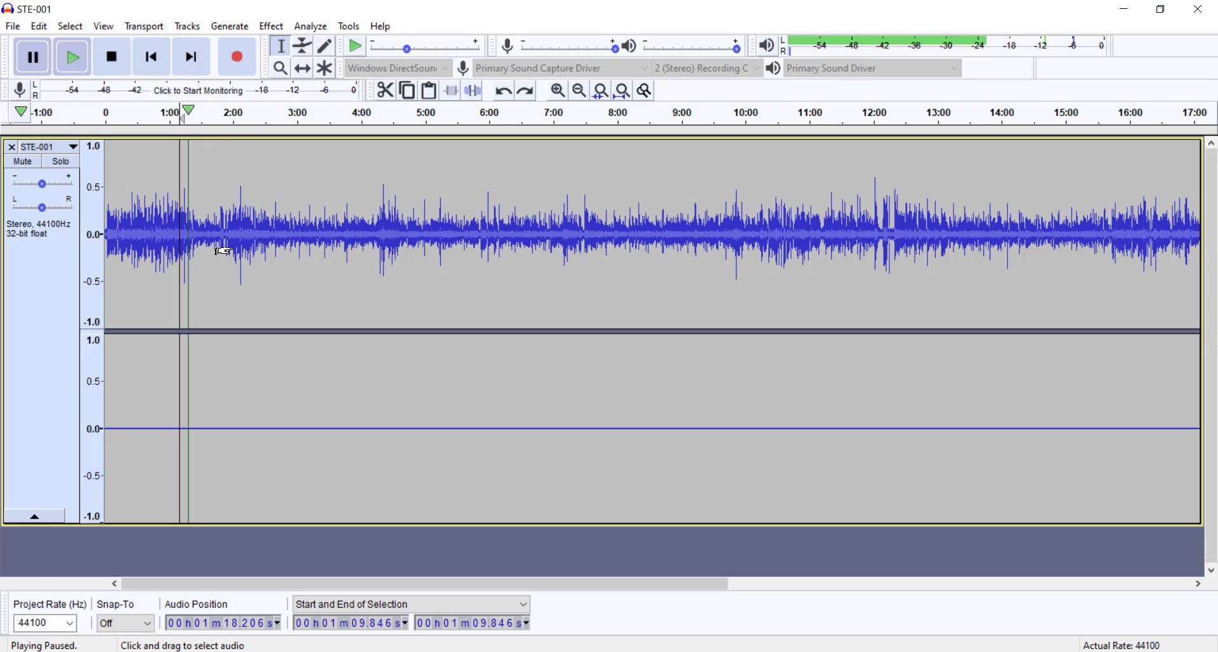
# Step: Examine the waveform closely around 1:32 for a stretch containing only background noise
pyautogui.scroll(7, 193, 275)
pyautogui.scroll(5, 193, 274)
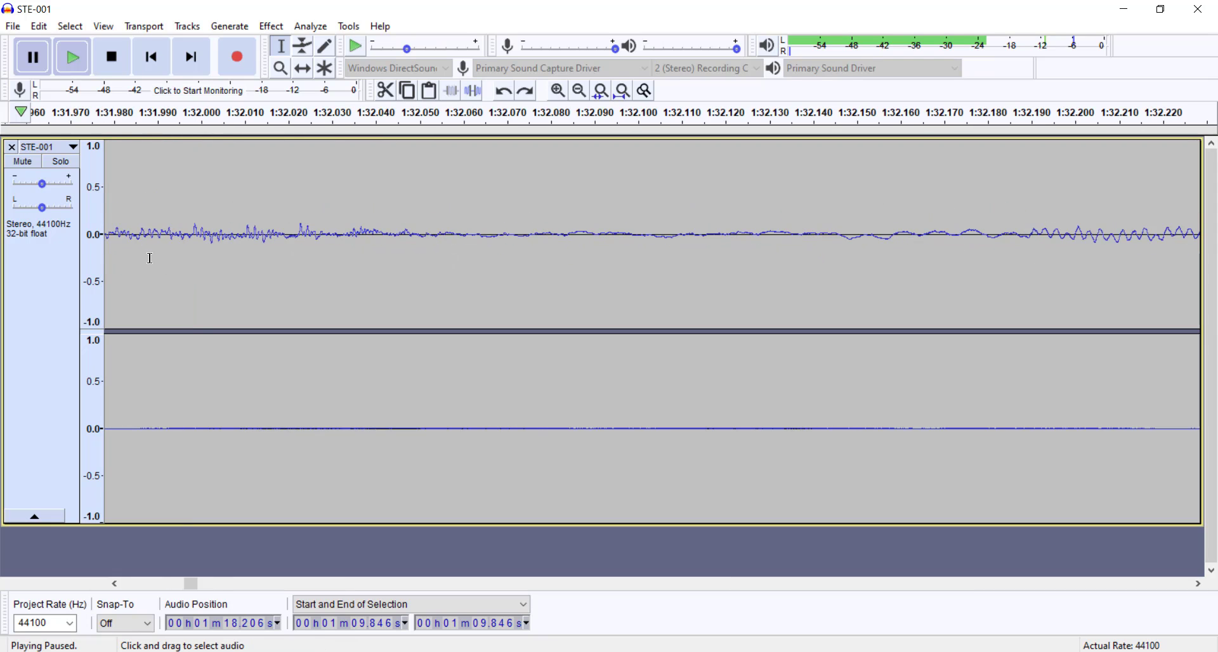
pyautogui.scroll(5, 195, 259)
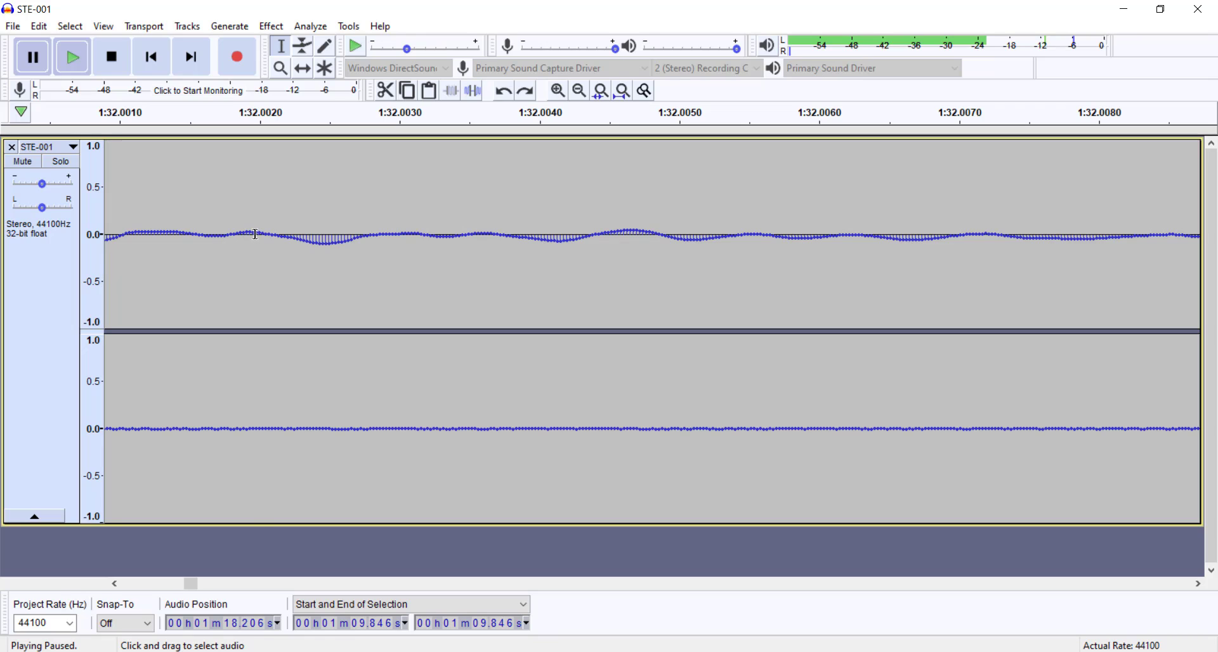
pyautogui.moveTo(256, 235); pyautogui.dragTo(280, 236)
pyautogui.click(316, 239)
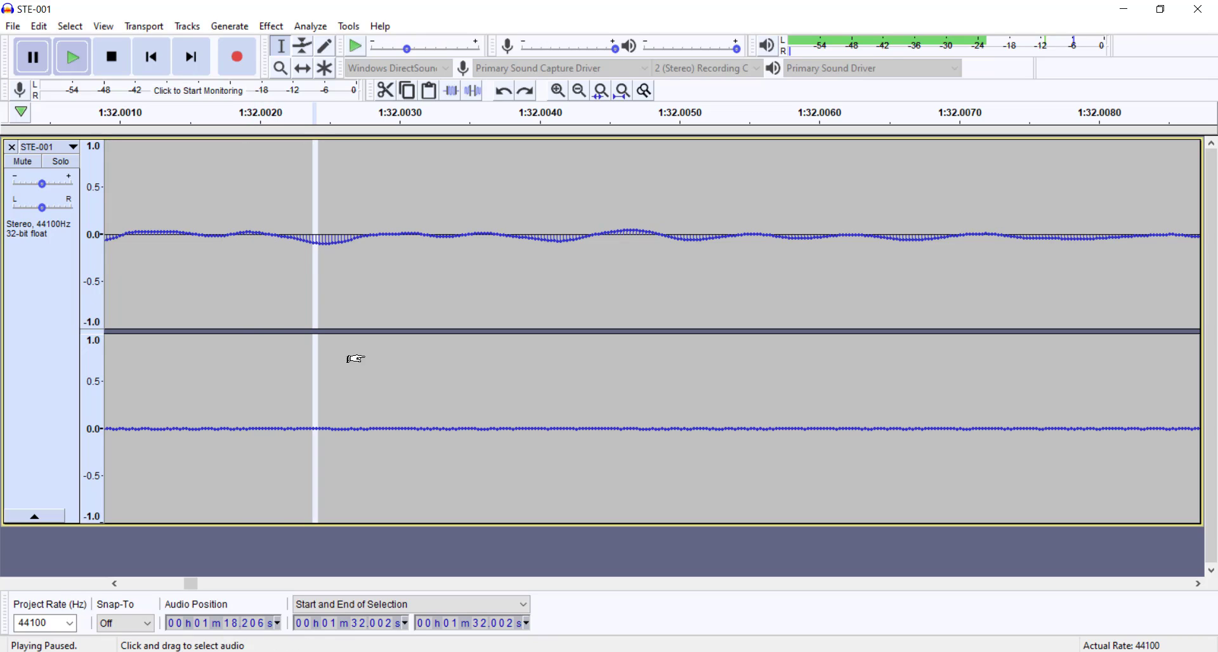
pyautogui.keyDown('ctrl'); pyautogui.scroll(-2, 371, 308); pyautogui.keyUp('ctrl')
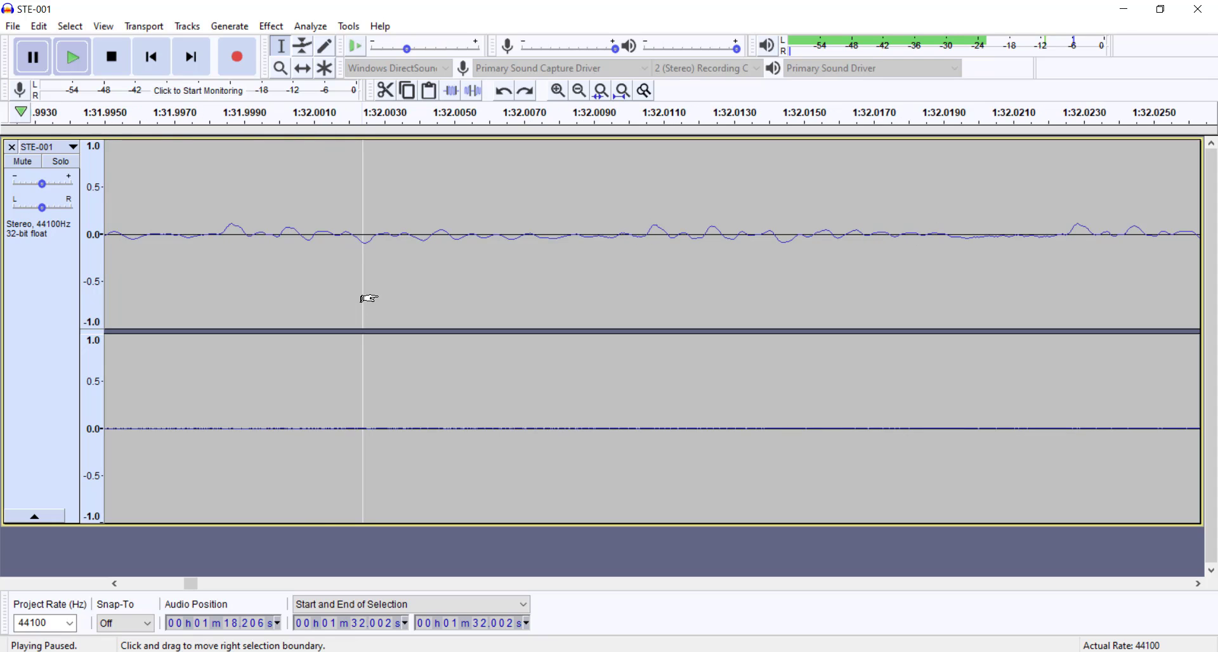
pyautogui.keyDown('ctrl'); pyautogui.scroll(-2, 379, 298); pyautogui.keyUp('ctrl')
pyautogui.keyDown('ctrl'); pyautogui.scroll(2, 368, 300); pyautogui.keyUp('ctrl')
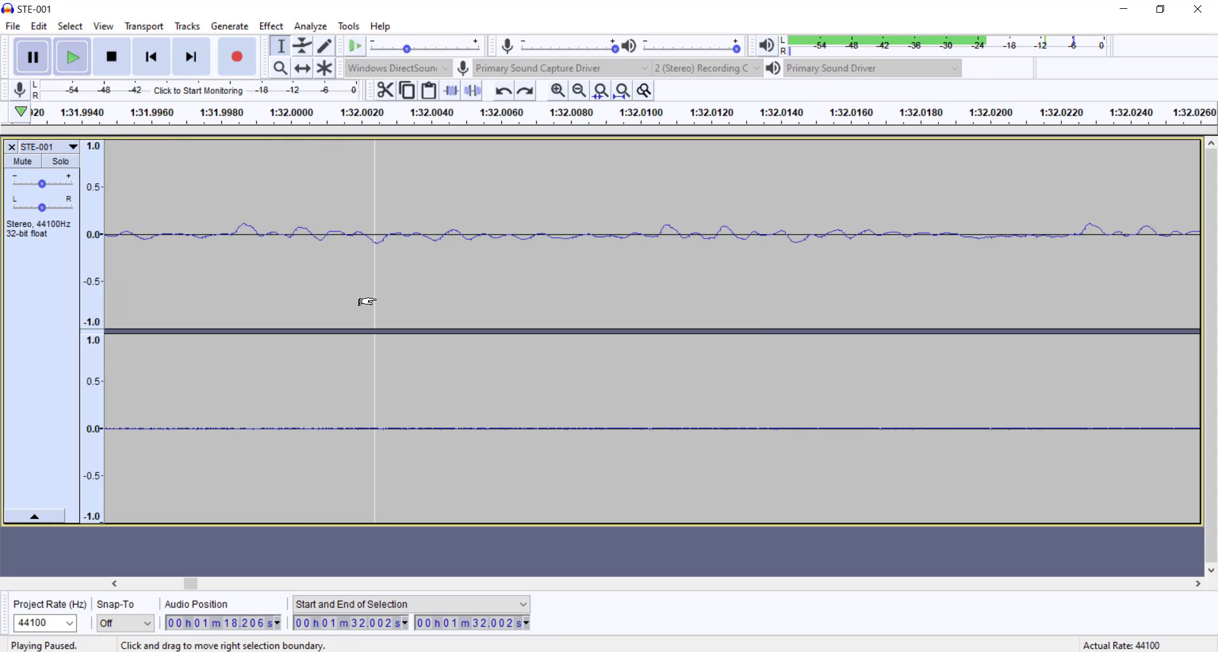
pyautogui.keyDown('ctrl'); pyautogui.scroll(-12, 368, 302); pyautogui.keyUp('ctrl')
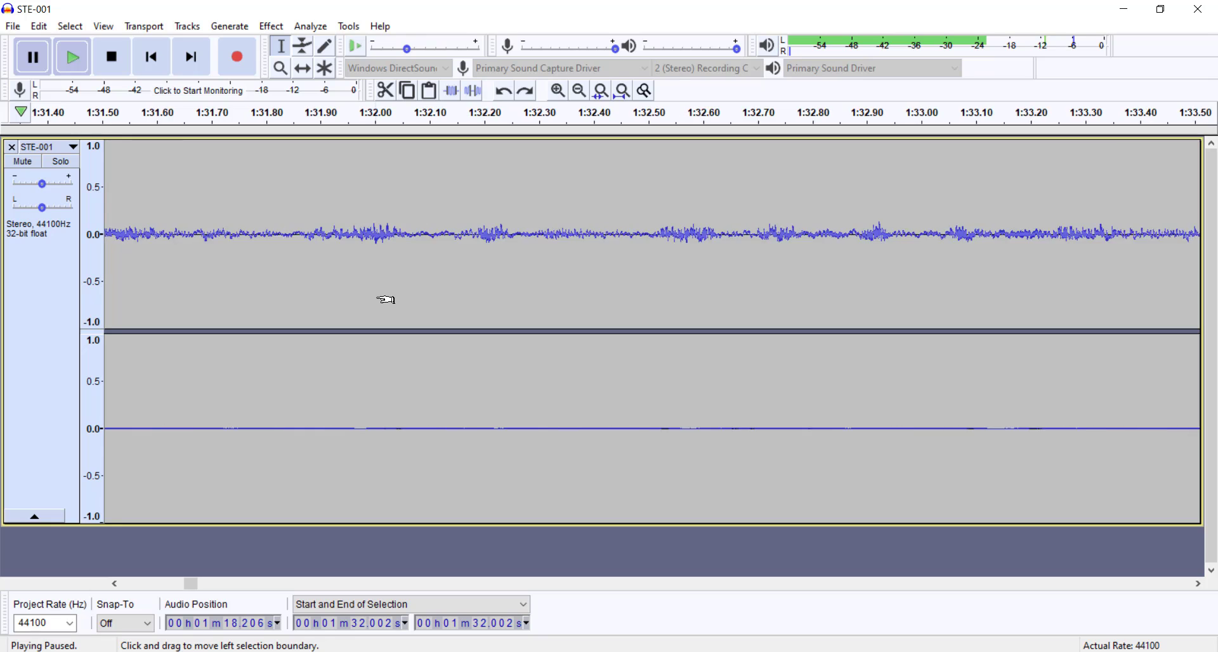
pyautogui.keyDown('ctrl'); pyautogui.scroll(-1, 385, 300); pyautogui.keyUp('ctrl')
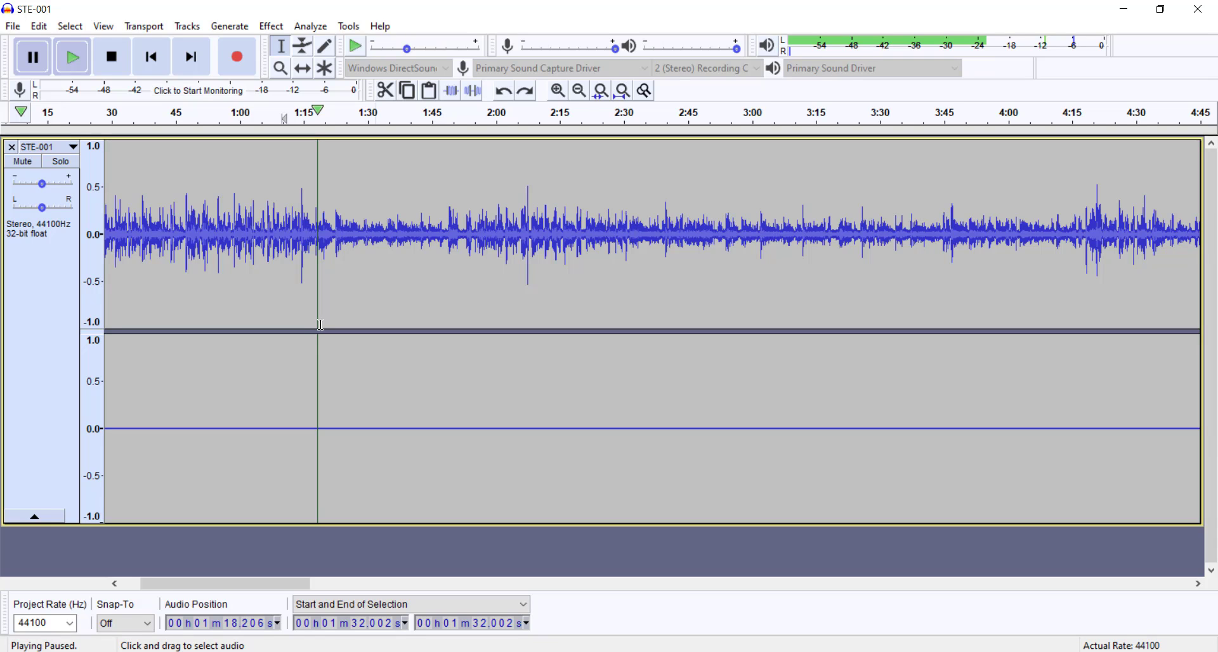
# Step: Select the noise-only opening of the recording, from 0 to about 2.4 seconds
pyautogui.moveTo(181, 282); pyautogui.dragTo(99, 261)
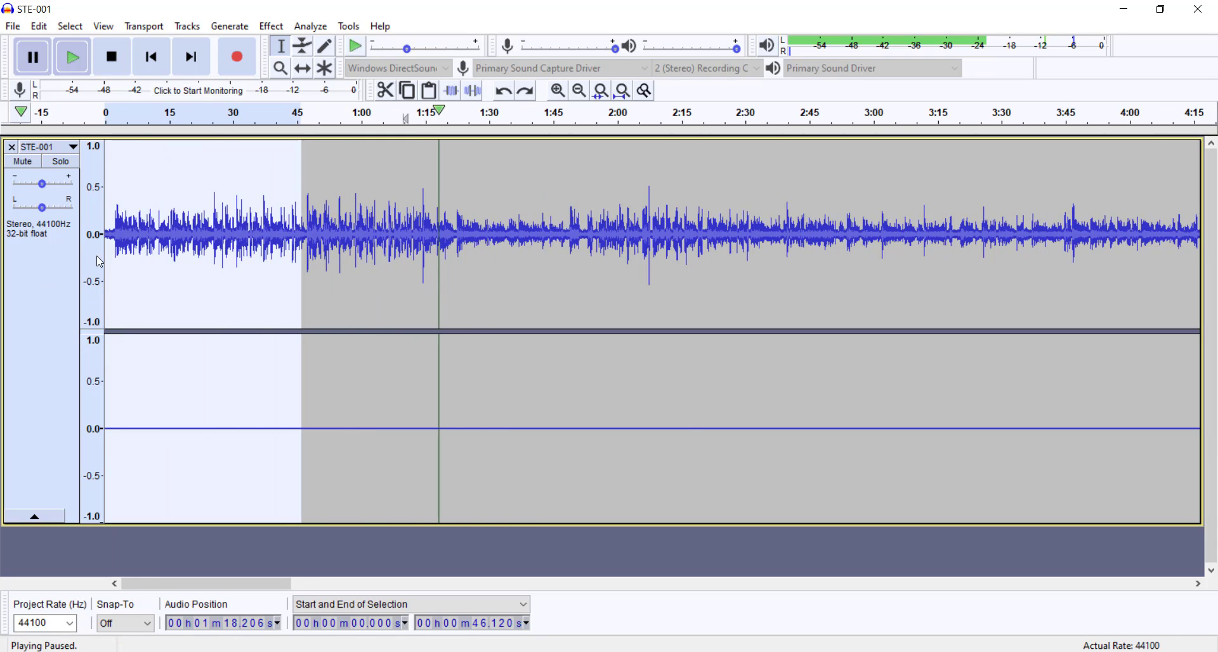
pyautogui.click(115, 252)
pyautogui.keyDown('ctrl'); pyautogui.scroll(5, 159, 259); pyautogui.keyUp('ctrl')
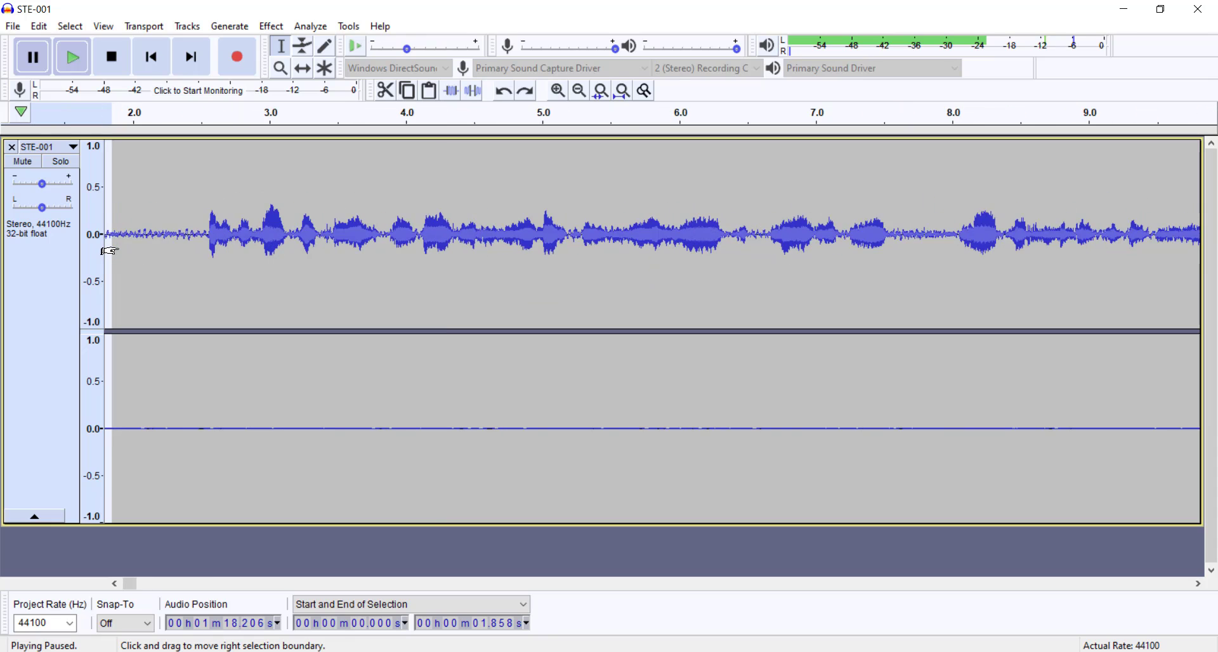
pyautogui.moveTo(192, 259); pyautogui.dragTo(88, 251)
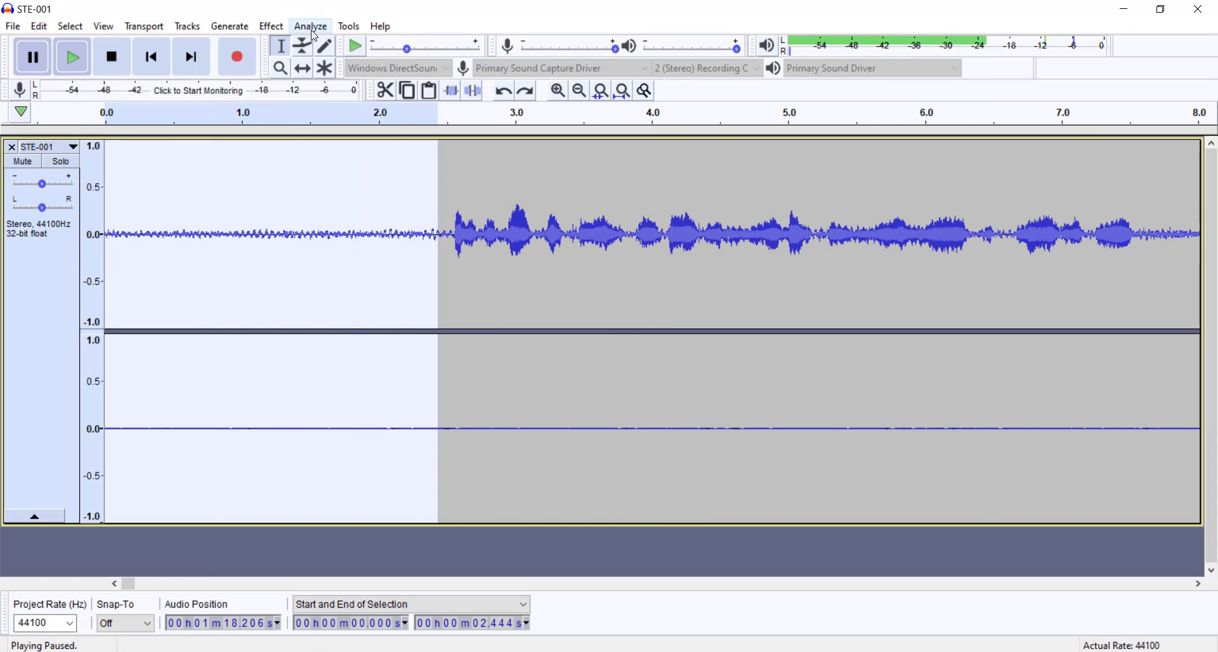
# Step: Capture a noise profile from the selected opening with Noise Reduction
pyautogui.click(273, 27)
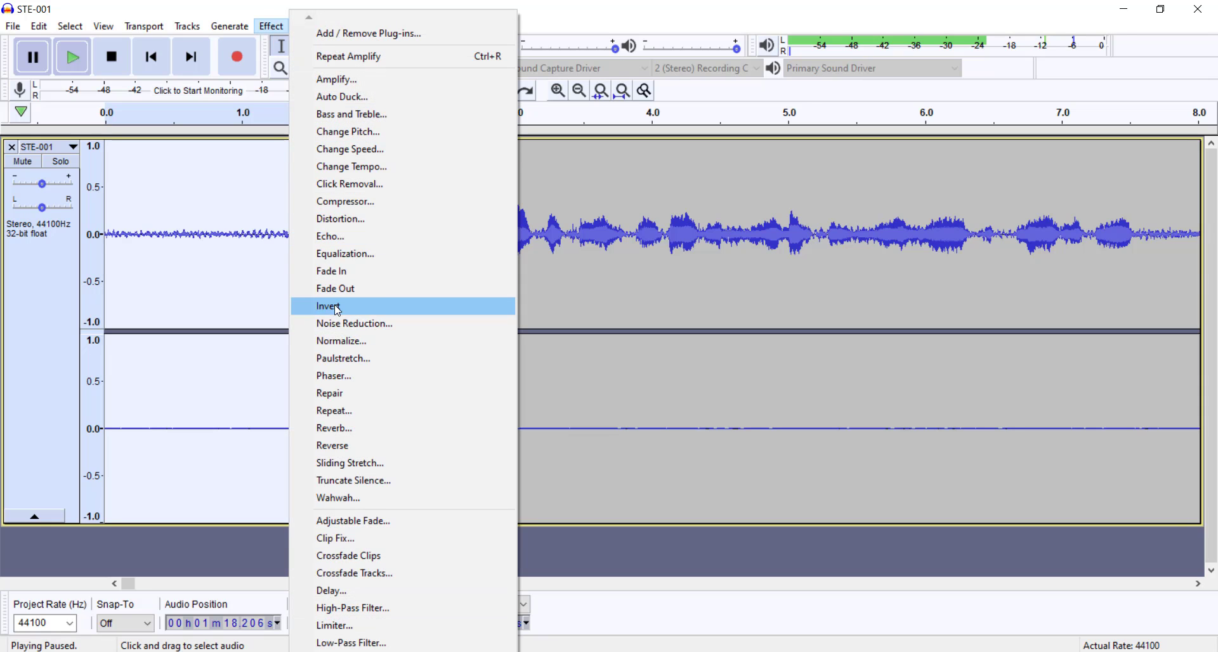
pyautogui.click(346, 324)
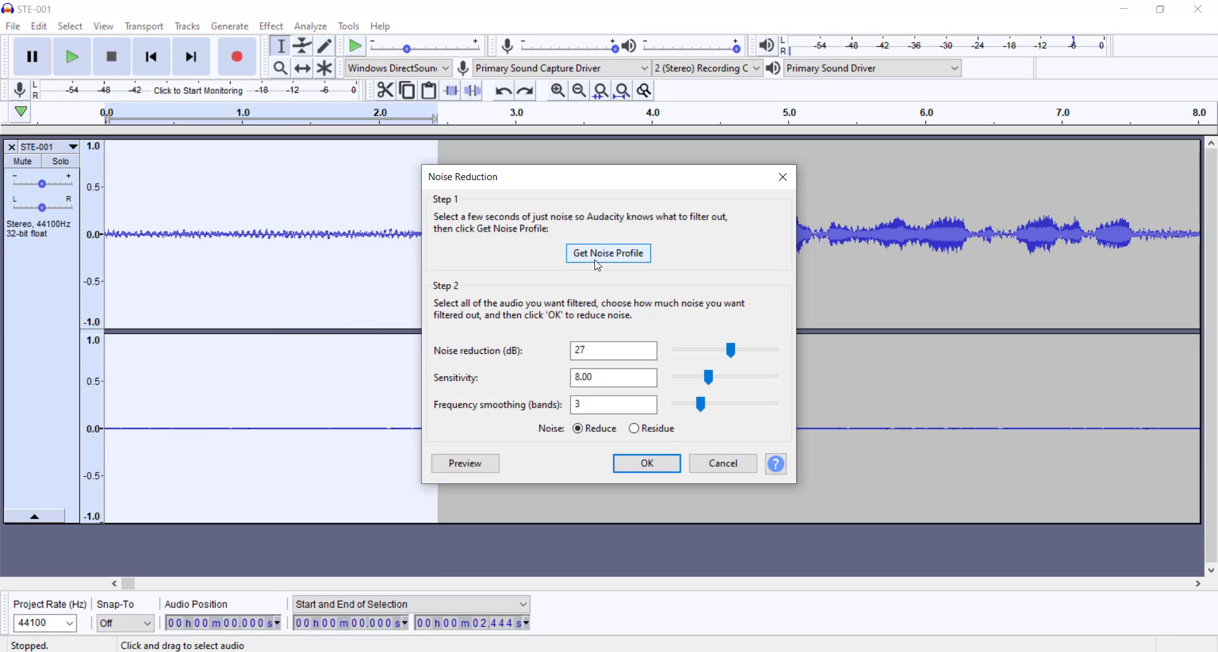
pyautogui.click(596, 254)
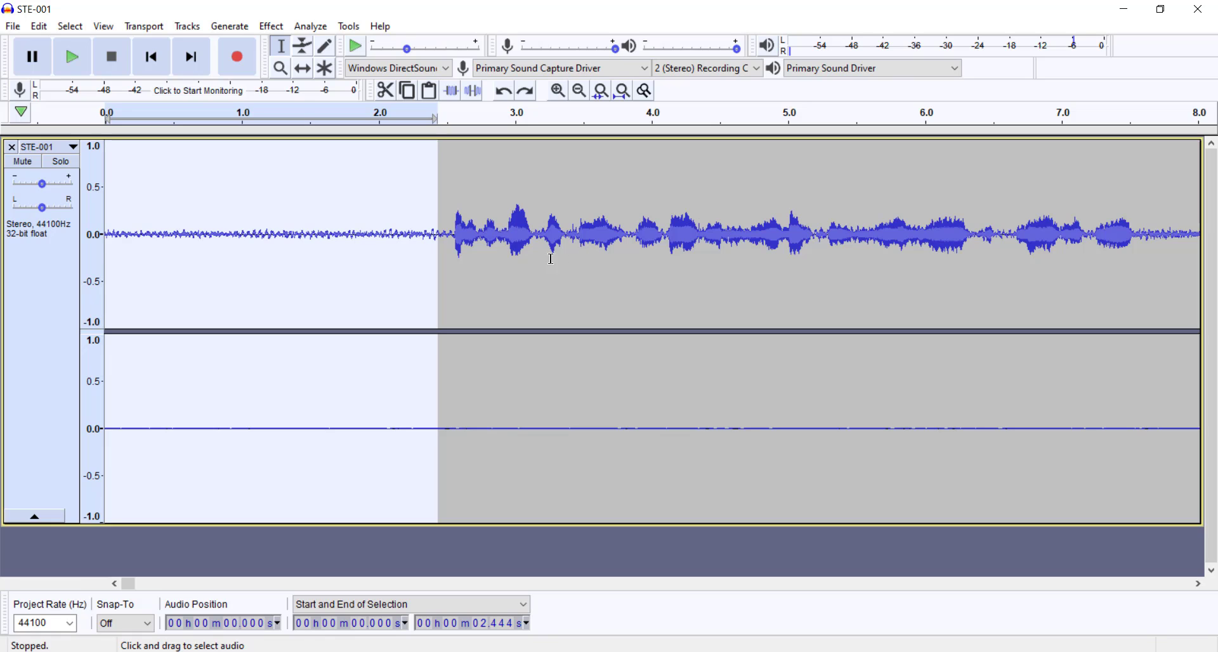
# Step: Apply Noise Reduction to the entire track with 27 dB reduction, sensitivity 8.00 and 3 frequency smoothing bands
pyautogui.click(30, 316)
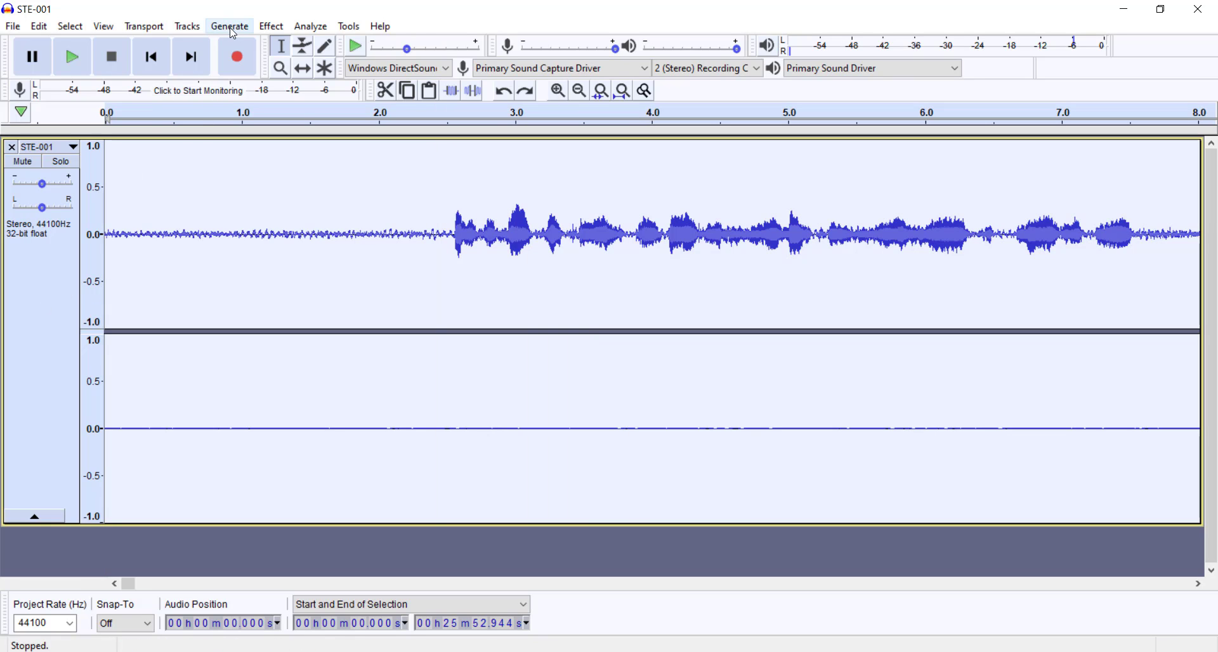
pyautogui.click(265, 28)
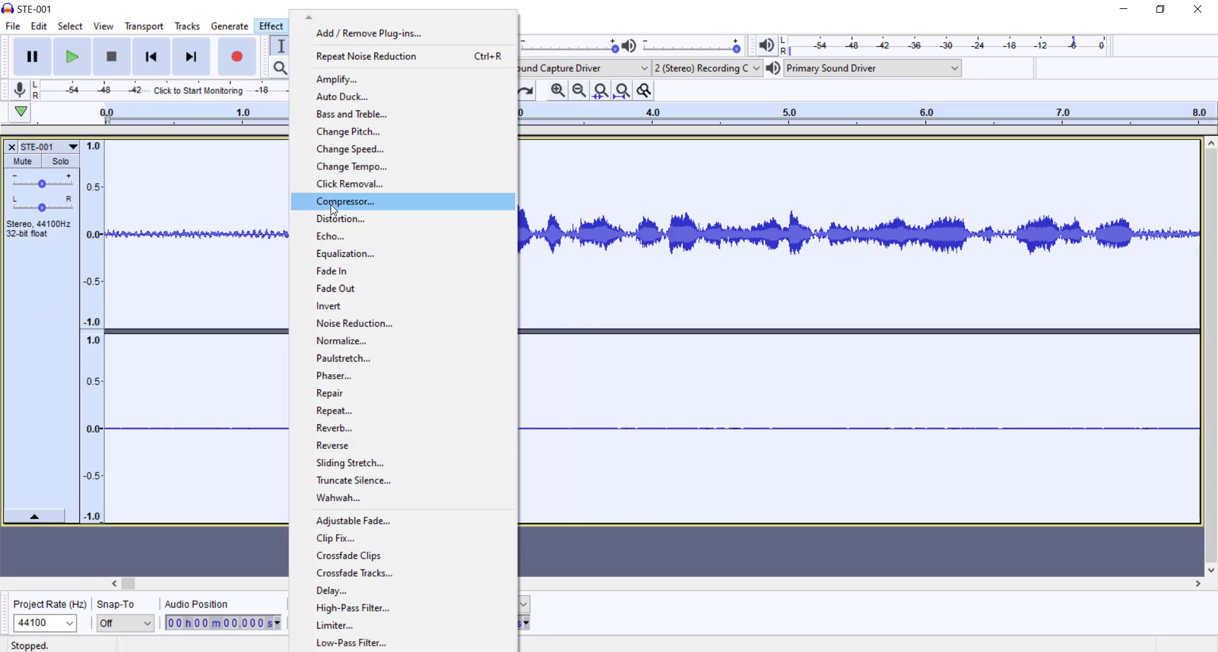
pyautogui.click(348, 325)
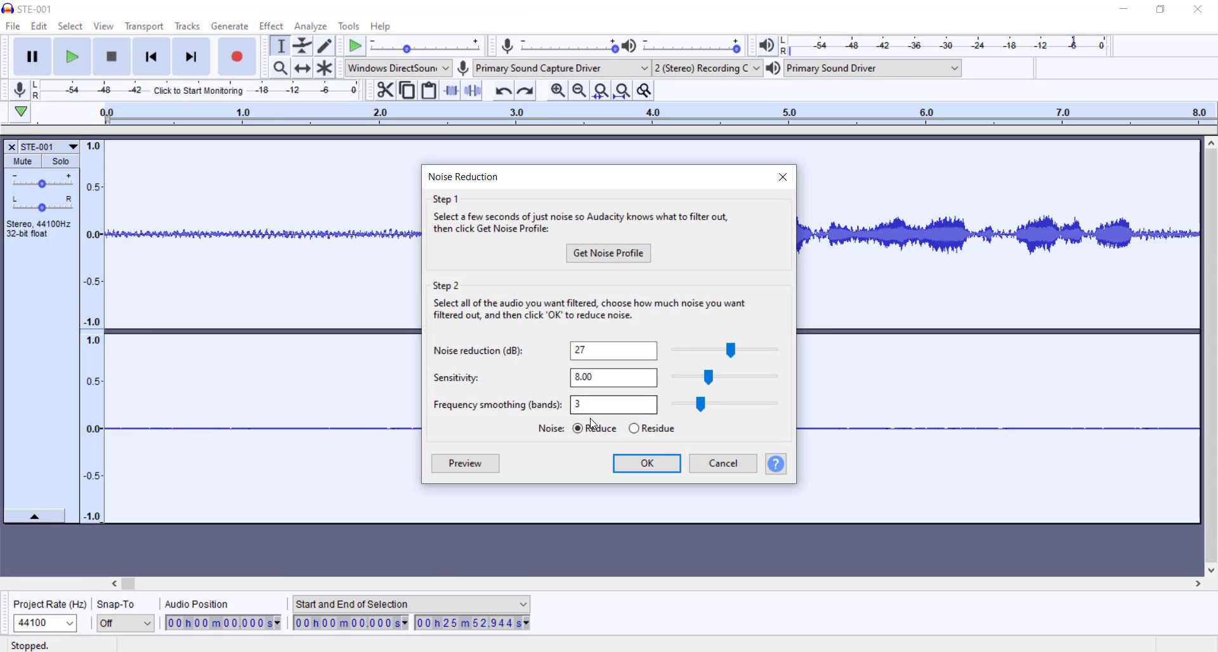
pyautogui.click(648, 463)
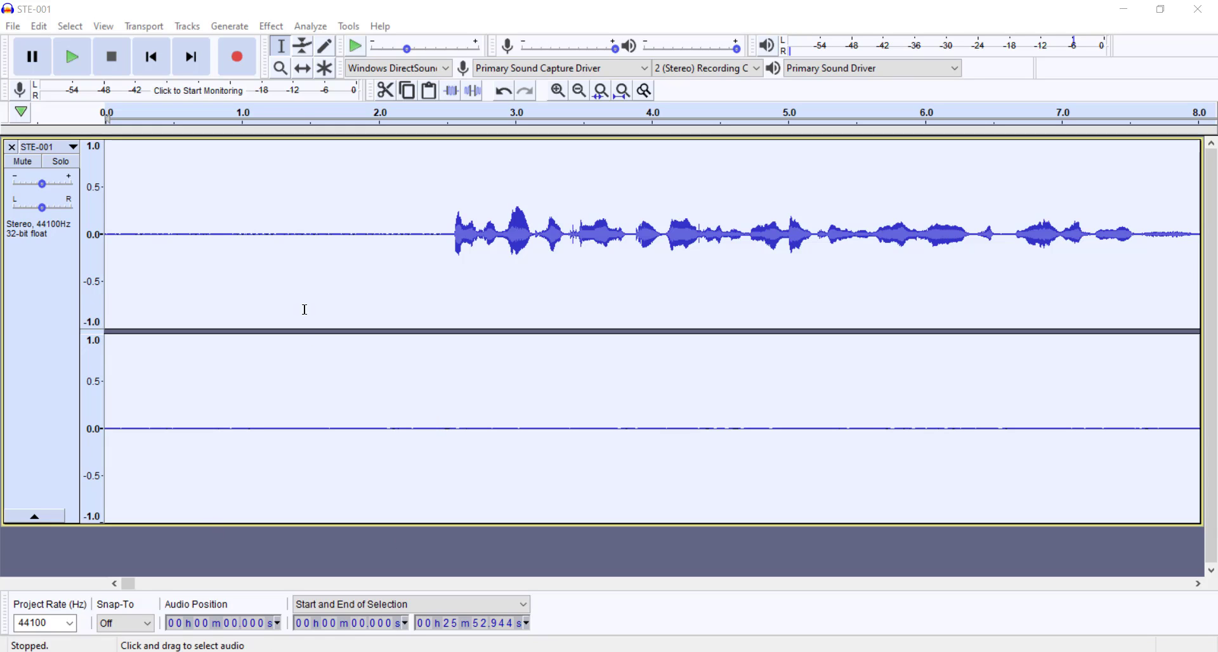
# Step: Play the noise-reduced audio from about 3 seconds and pause it after several seconds
pyautogui.click(387, 221)
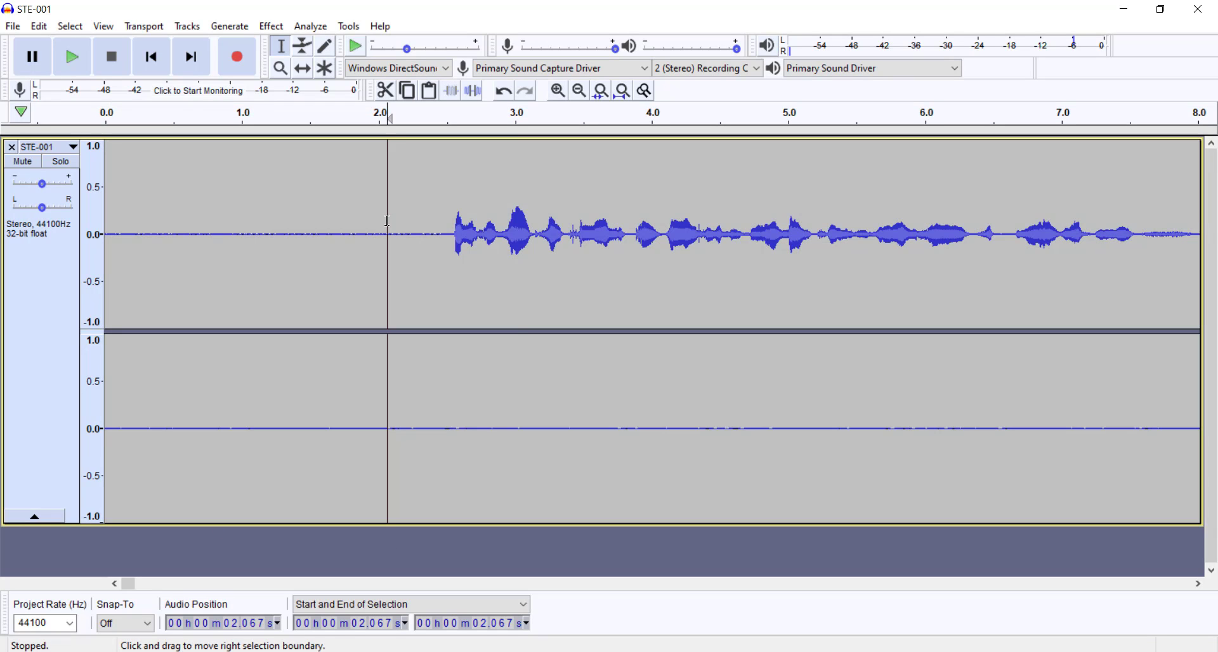
pyautogui.click(516, 123)
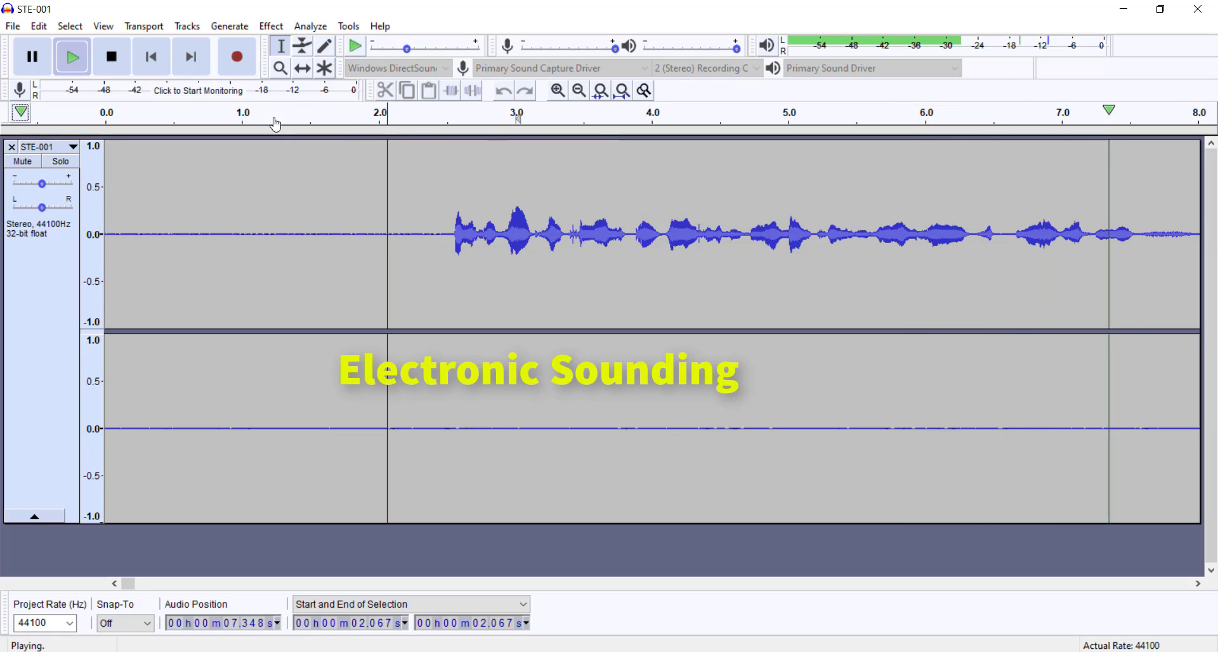
pyautogui.click(33, 57)
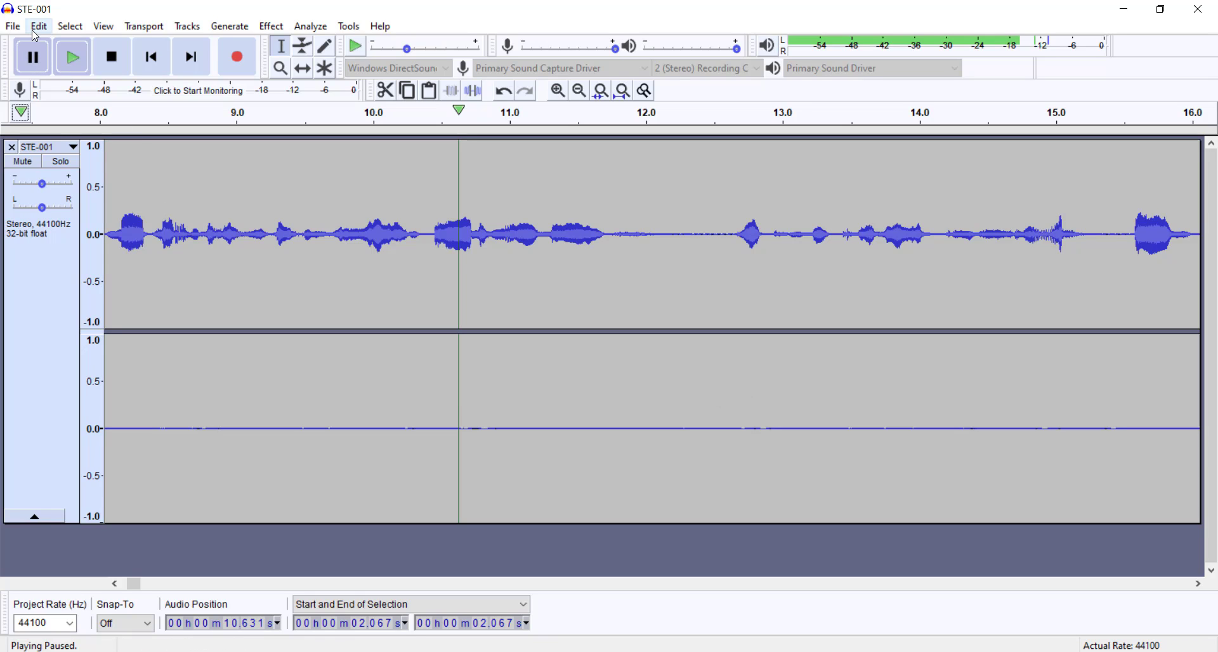
# Step: Undo the noise reduction and listen to the original audio from about 3 seconds for comparison
pyautogui.click(38, 26)
pyautogui.click(46, 50)
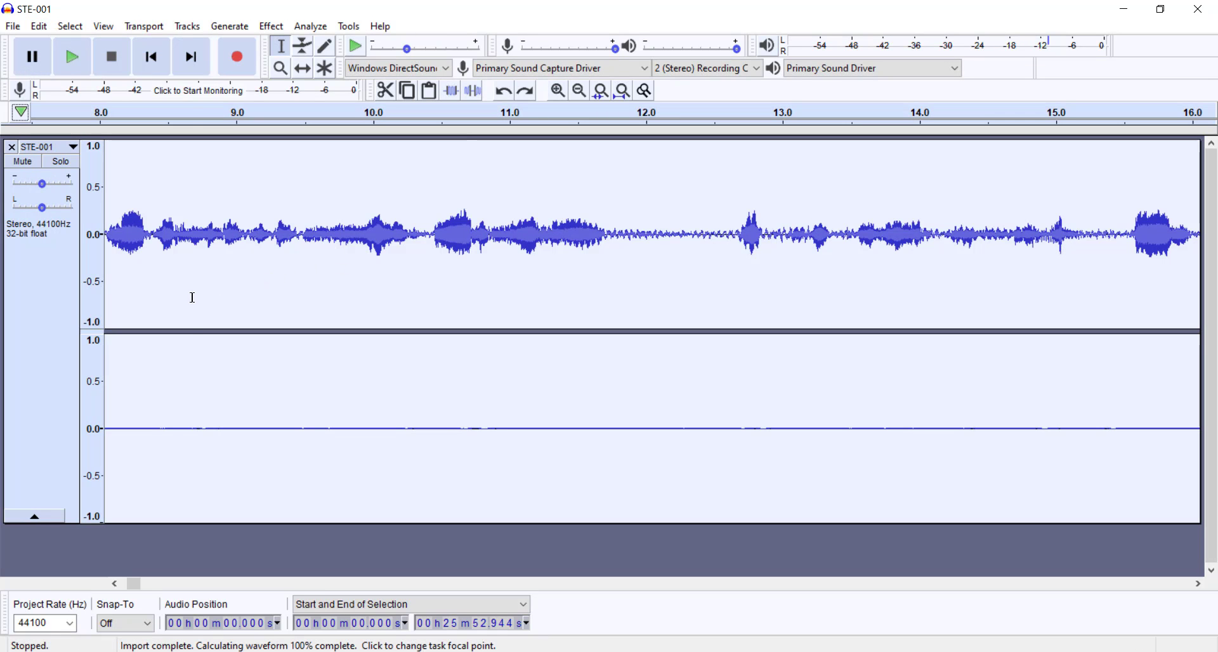
pyautogui.moveTo(192, 298); pyautogui.dragTo(97, 283)
pyautogui.scroll(-2, 140, 288)
pyautogui.click(135, 268)
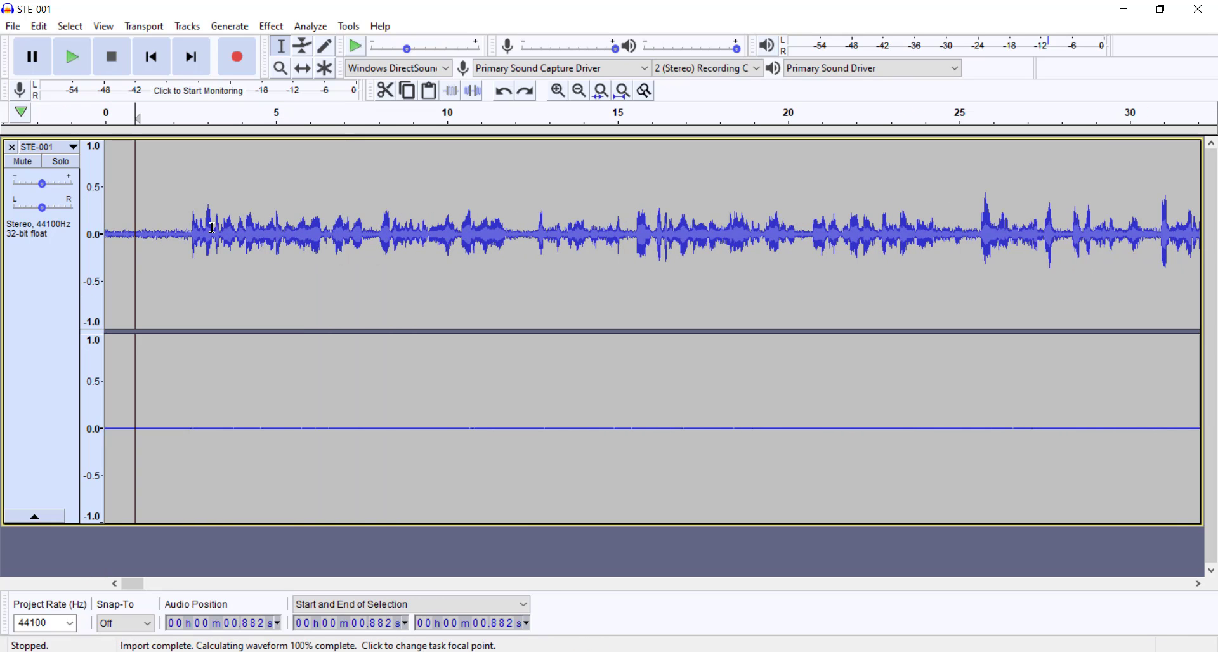
pyautogui.click(207, 117)
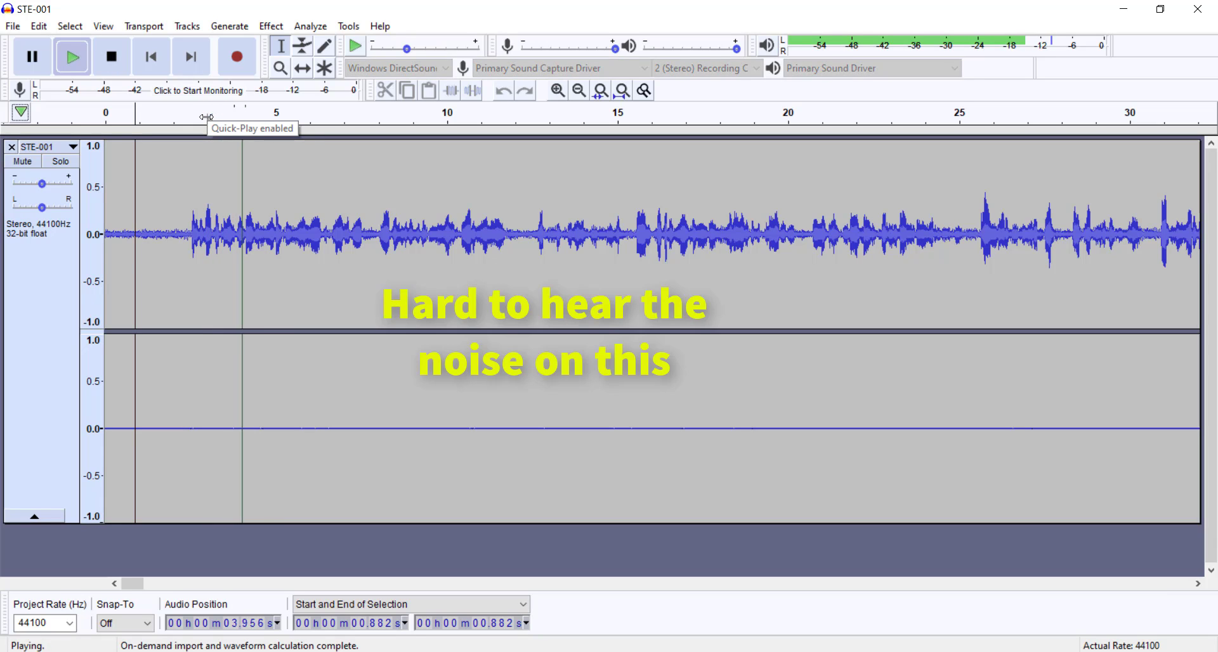
pyautogui.click(30, 63)
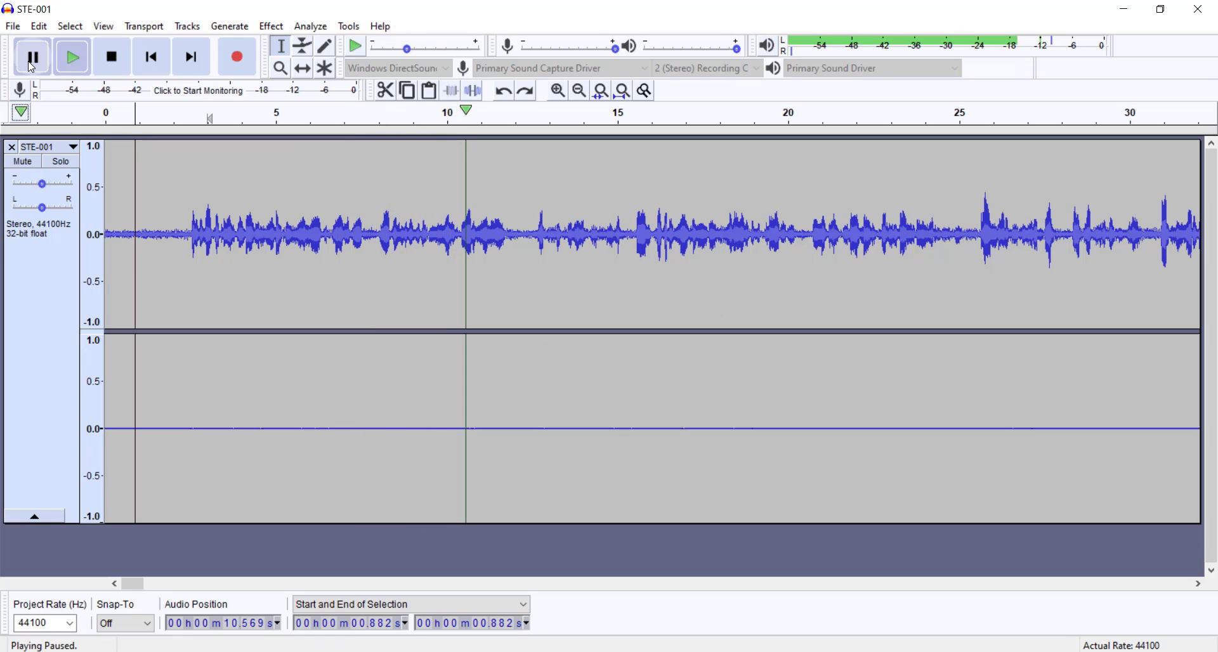
# Step: Redo the noise reduction and play the processed audio from about 2 seconds, pausing after several seconds
pyautogui.click(39, 28)
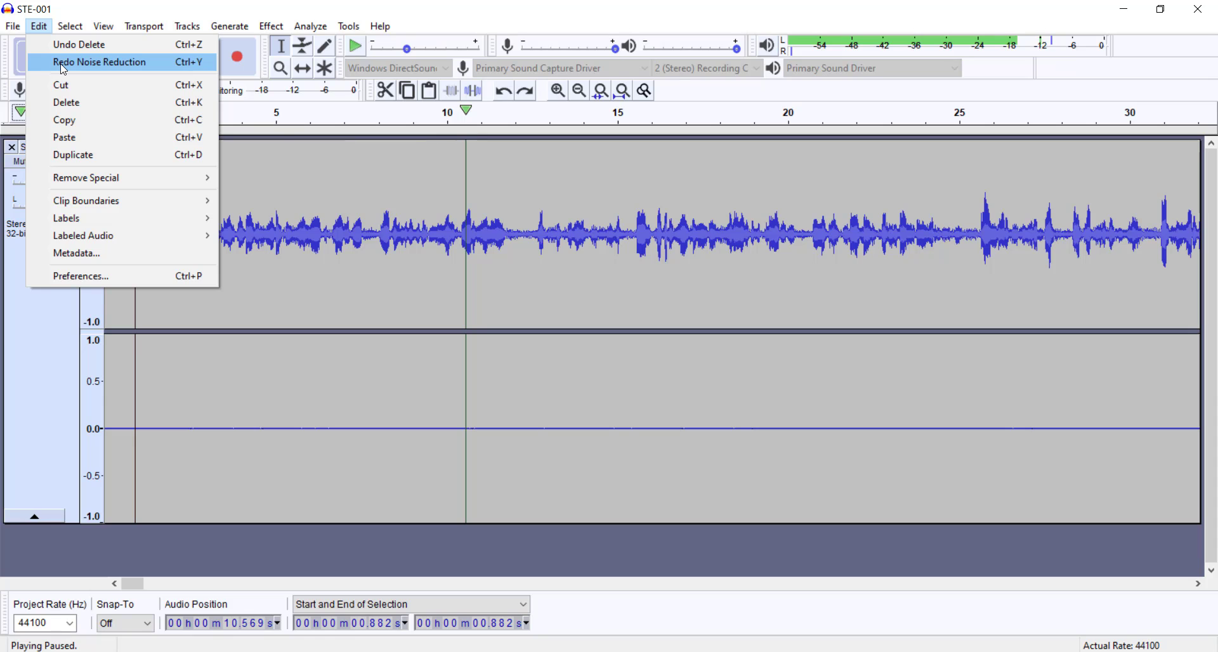
pyautogui.click(100, 62)
pyautogui.click(176, 231)
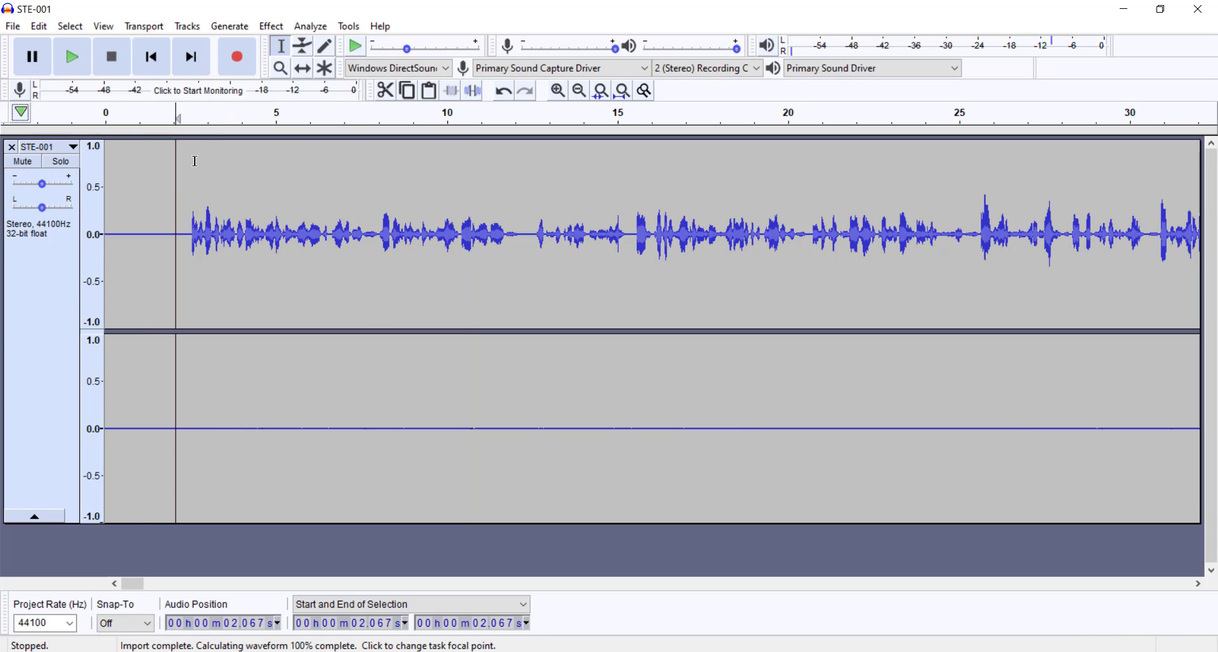
pyautogui.click(174, 118)
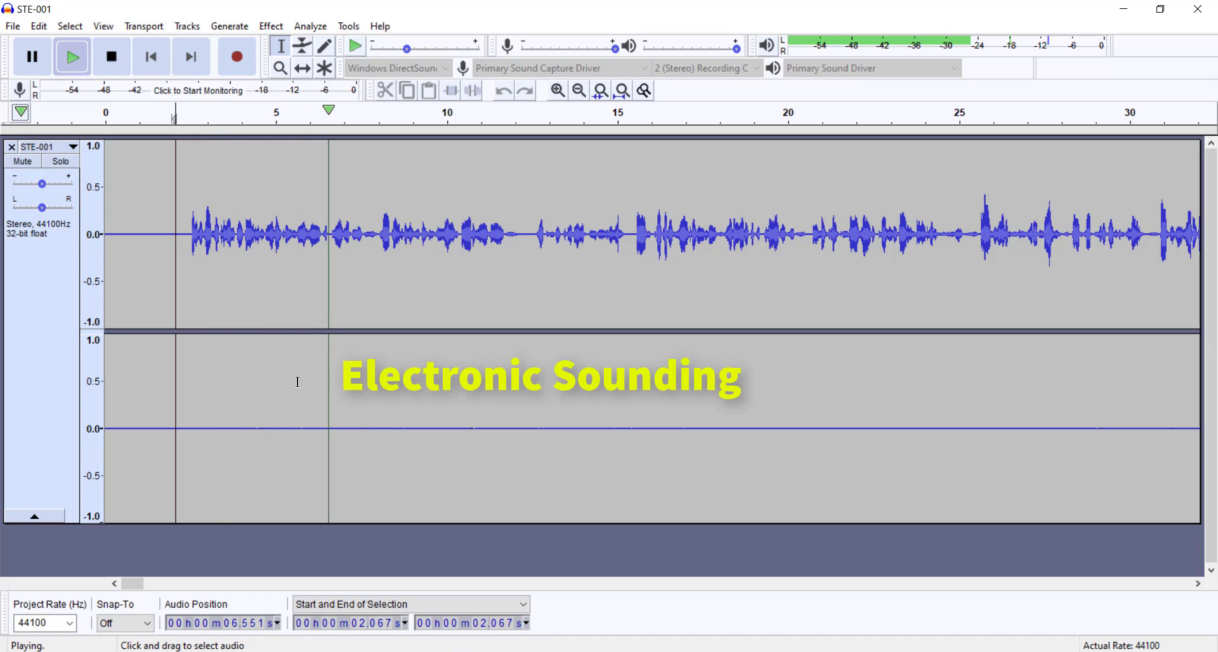
pyautogui.click(32, 57)
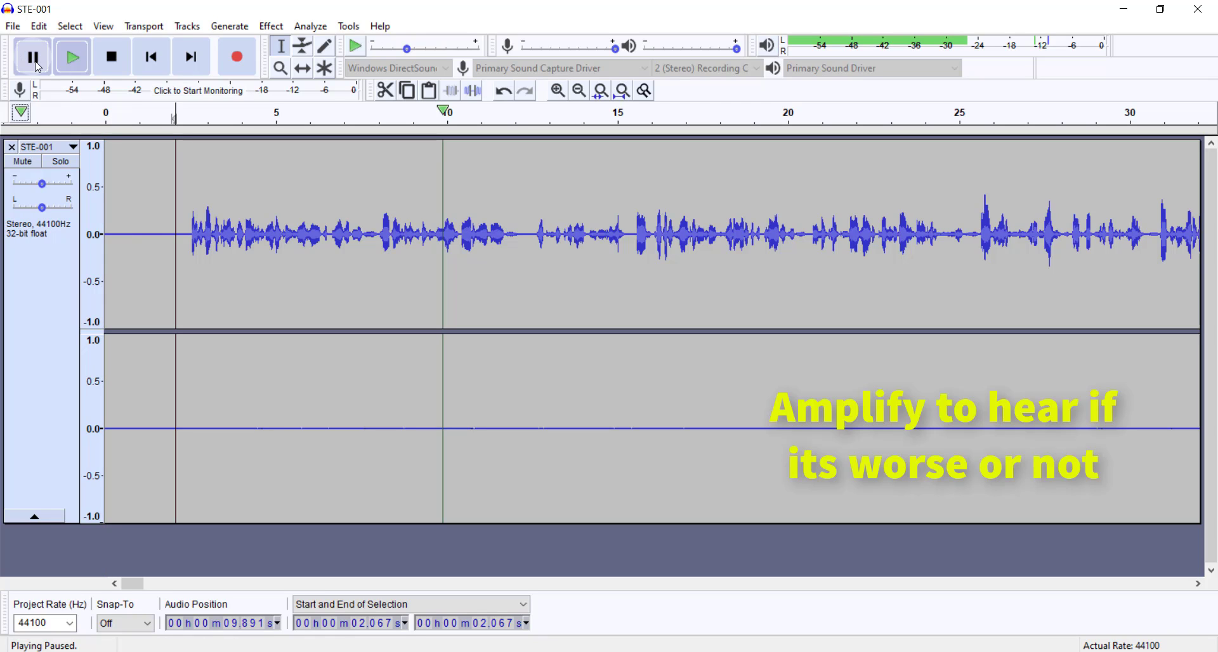
# Step: Raise the system volume to 100
pyautogui.click(38, 26)
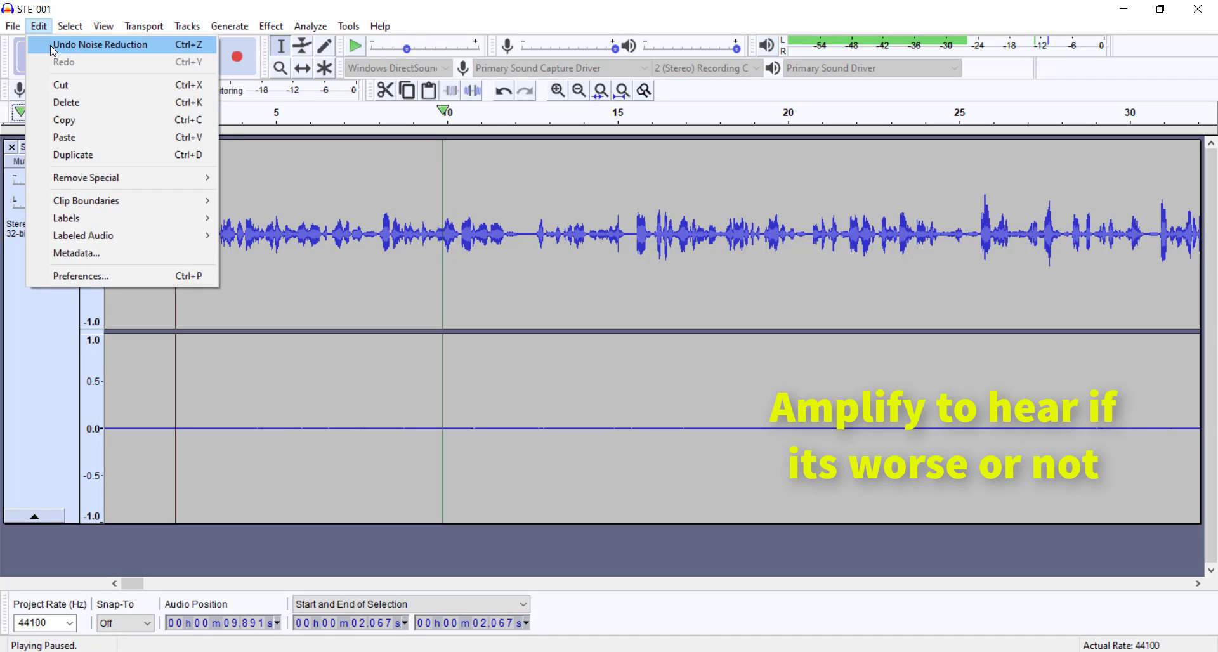
pyautogui.press('XF86AudioRaiseVolume')
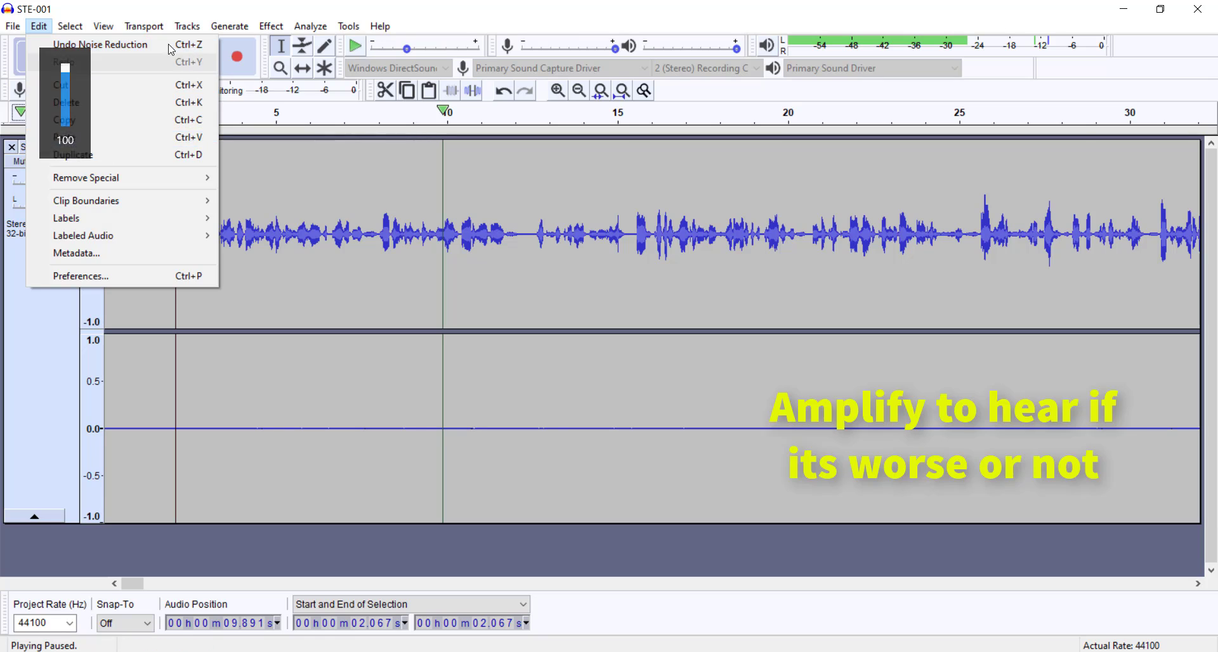
pyautogui.click(272, 33)
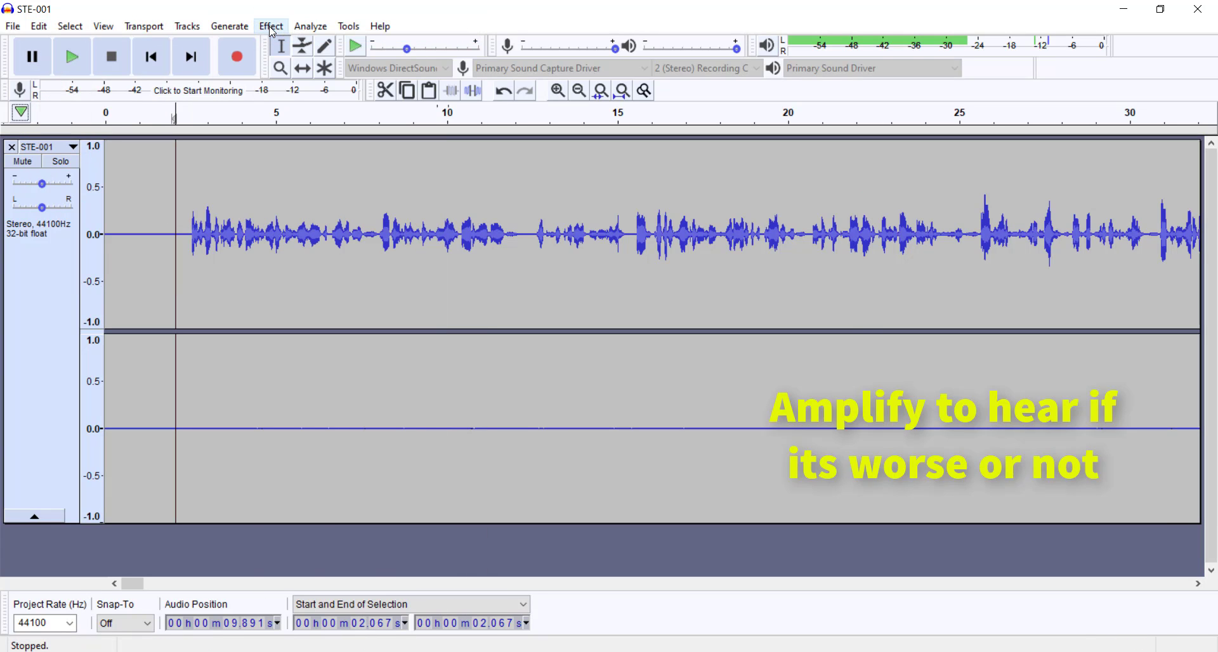
pyautogui.click(836, 446)
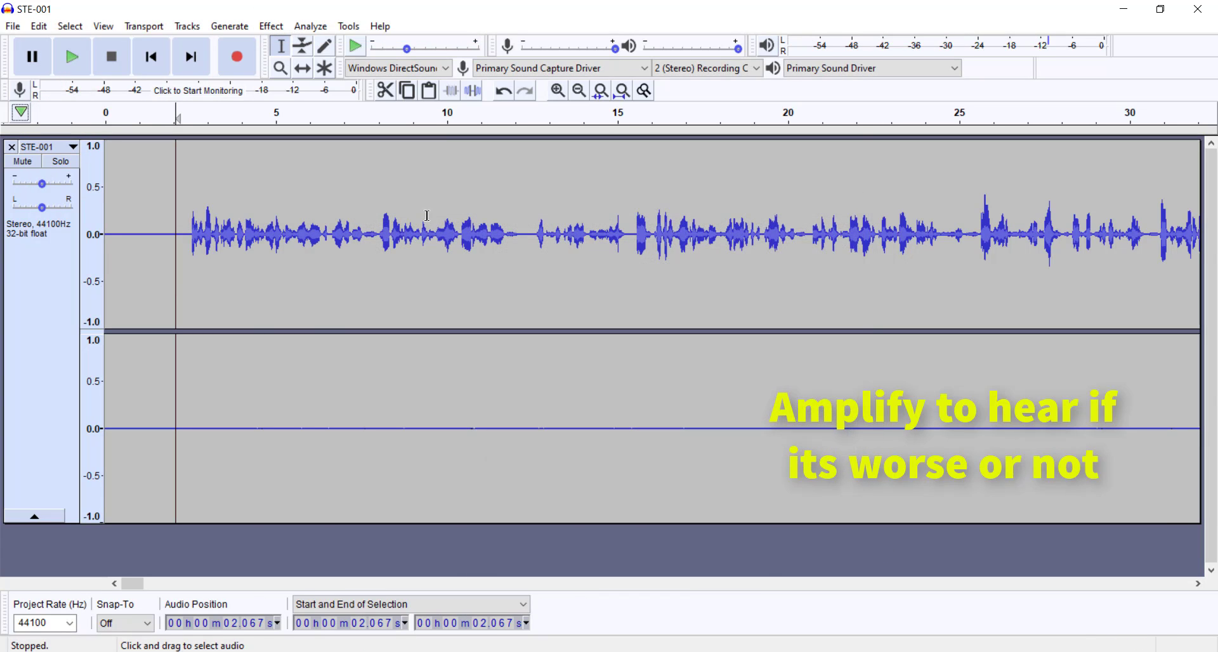
pyautogui.click(259, 31)
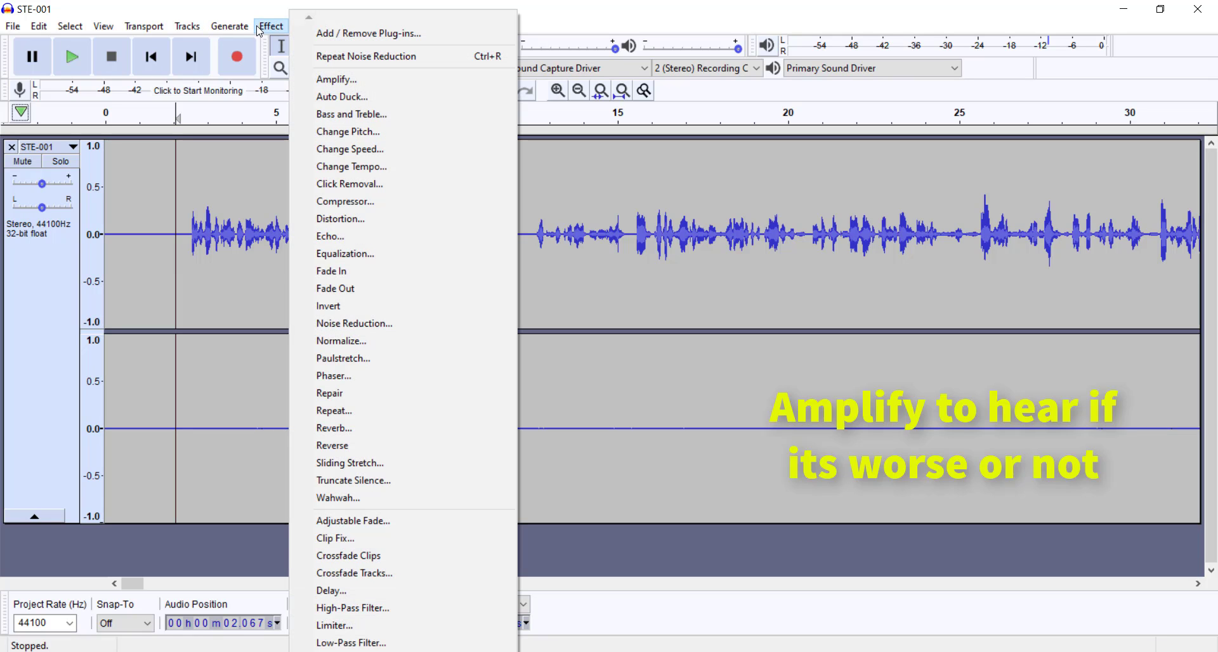
pyautogui.click(343, 79)
pyautogui.click(726, 356)
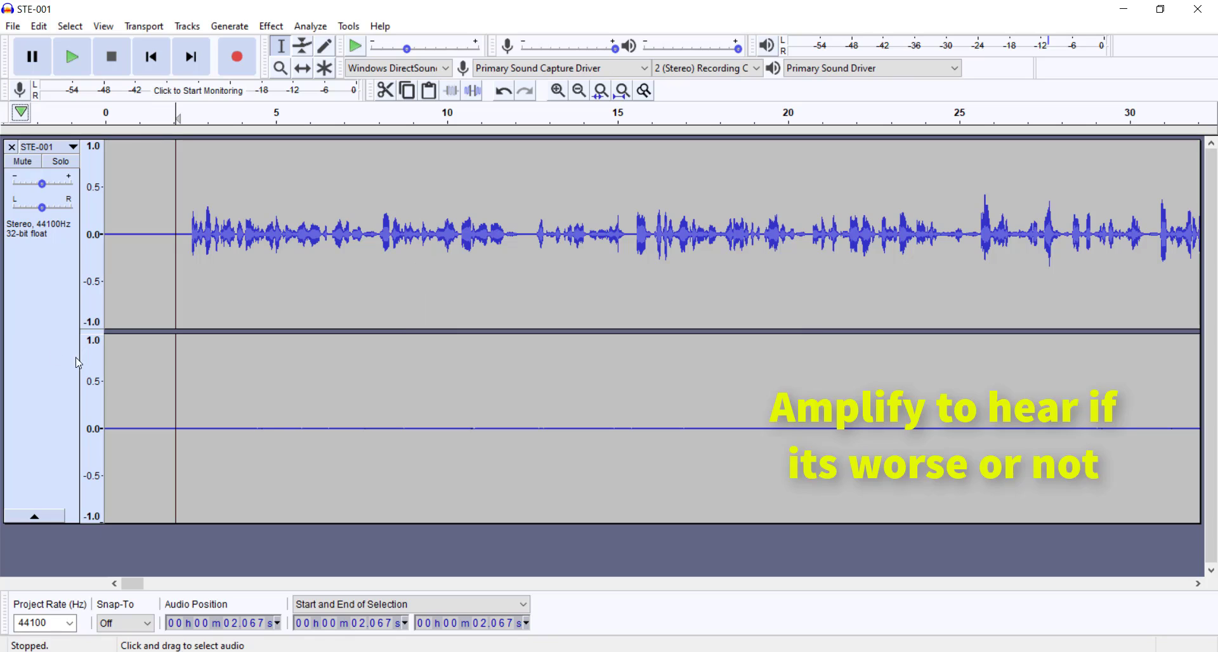
# Step: Amplify the entire STE-001 track by 1.412 dB with clipping allowed
pyautogui.hotkey('ctrl', 'a')
pyautogui.click(273, 27)
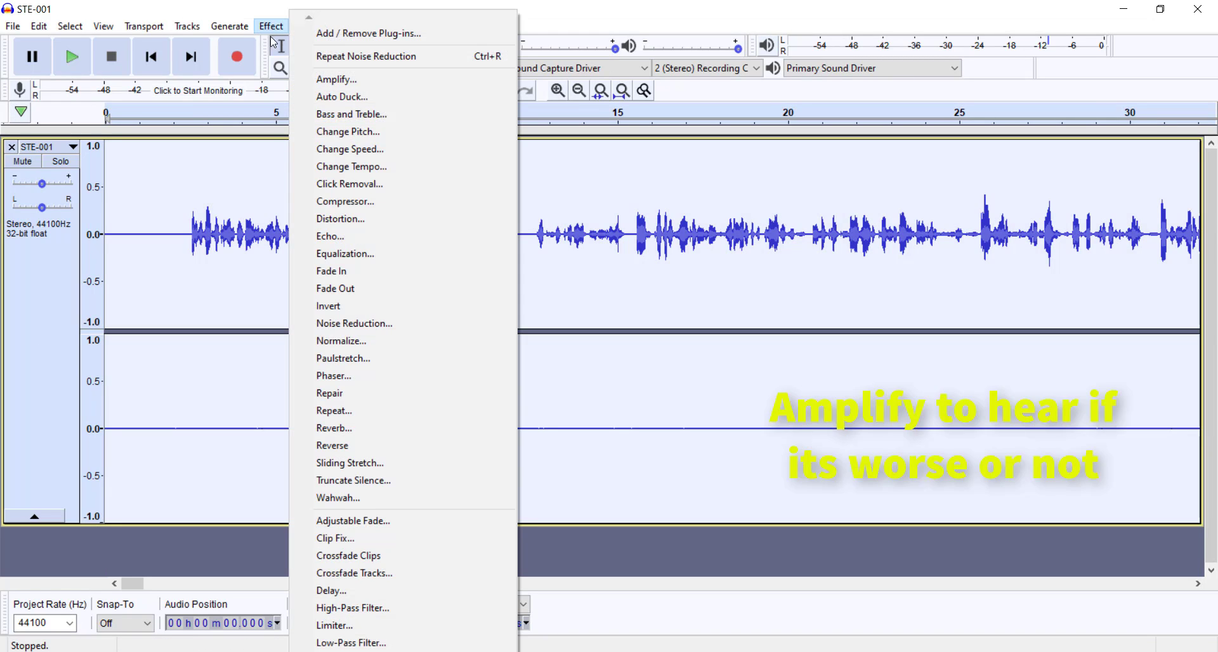
pyautogui.click(326, 79)
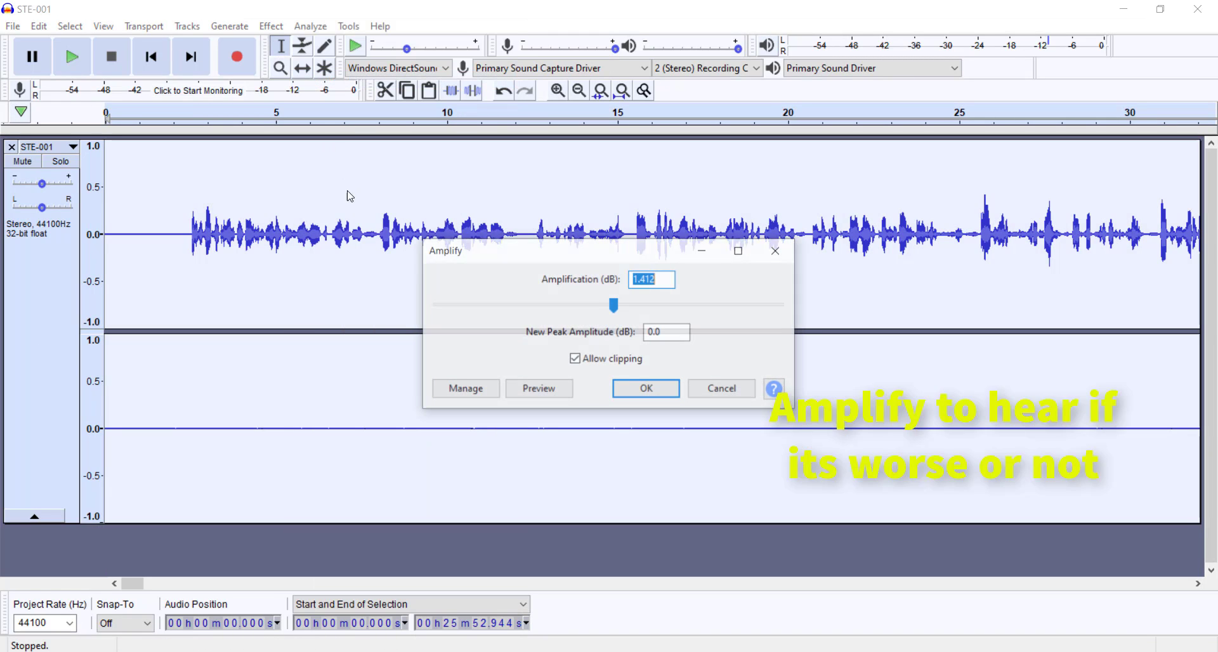
pyautogui.click(633, 389)
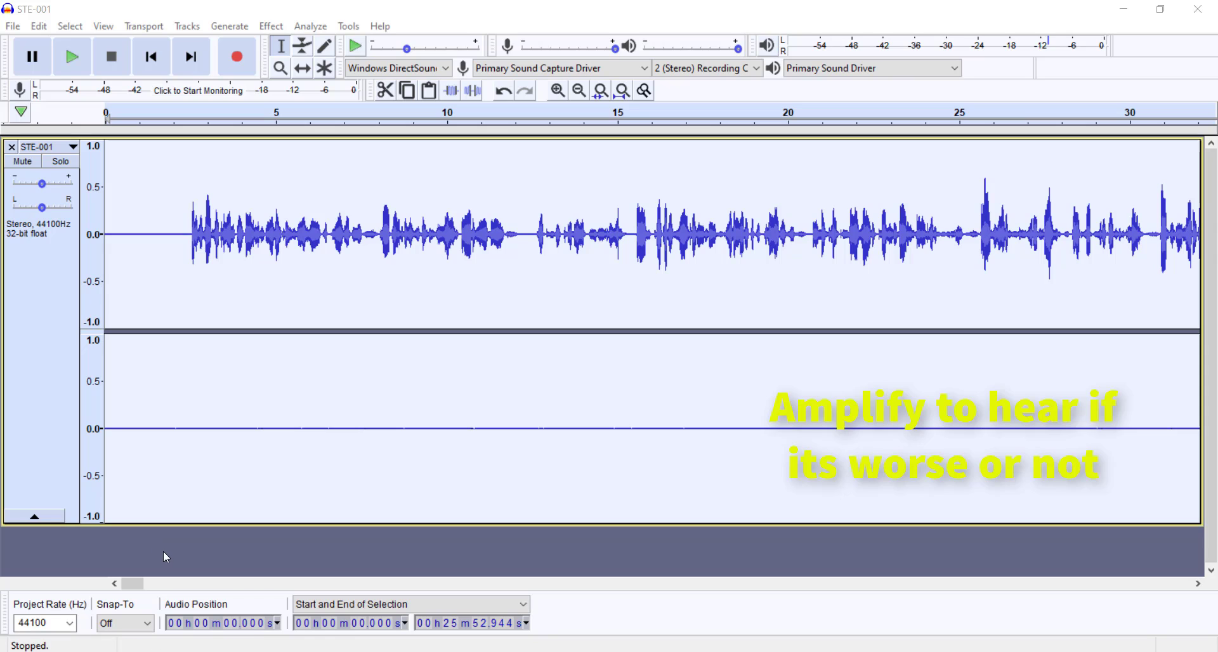
# Step: Play the amplified, noise-reduced audio from about 3 seconds and pause it after several seconds
pyautogui.click(237, 162)
pyautogui.click(207, 109)
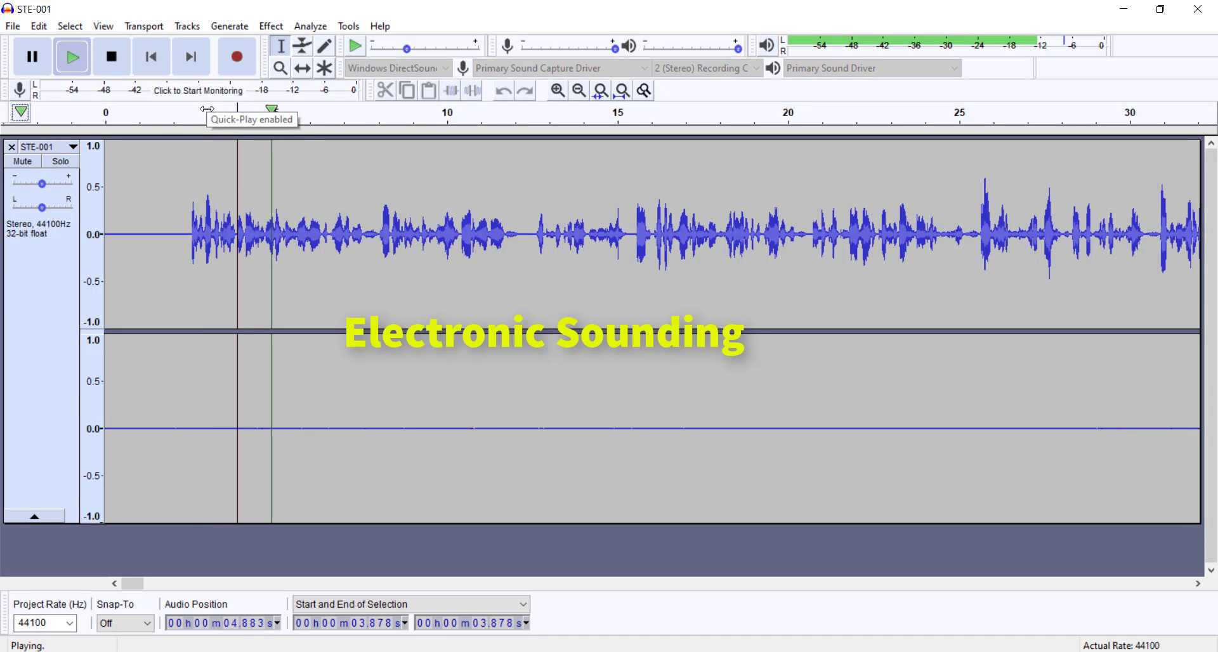
pyautogui.click(33, 63)
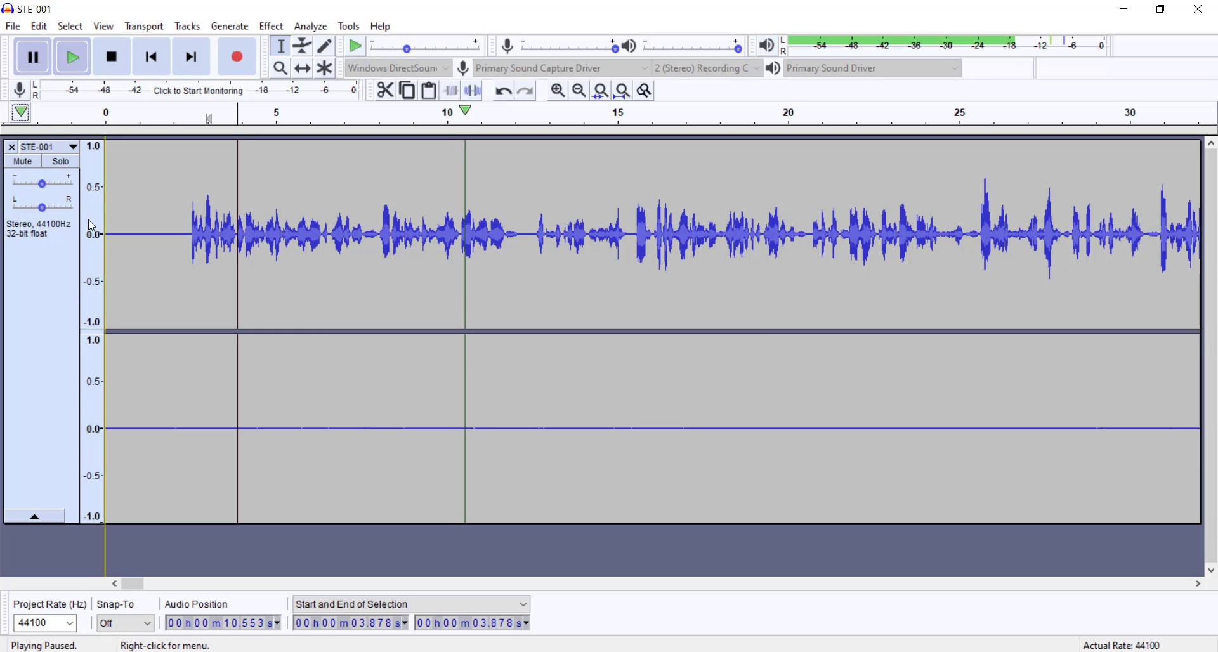
# Step: Undo the amplification and the noise reduction, and play the original audio from about 3 seconds, pausing after several seconds
pyautogui.click(39, 26)
pyautogui.click(49, 43)
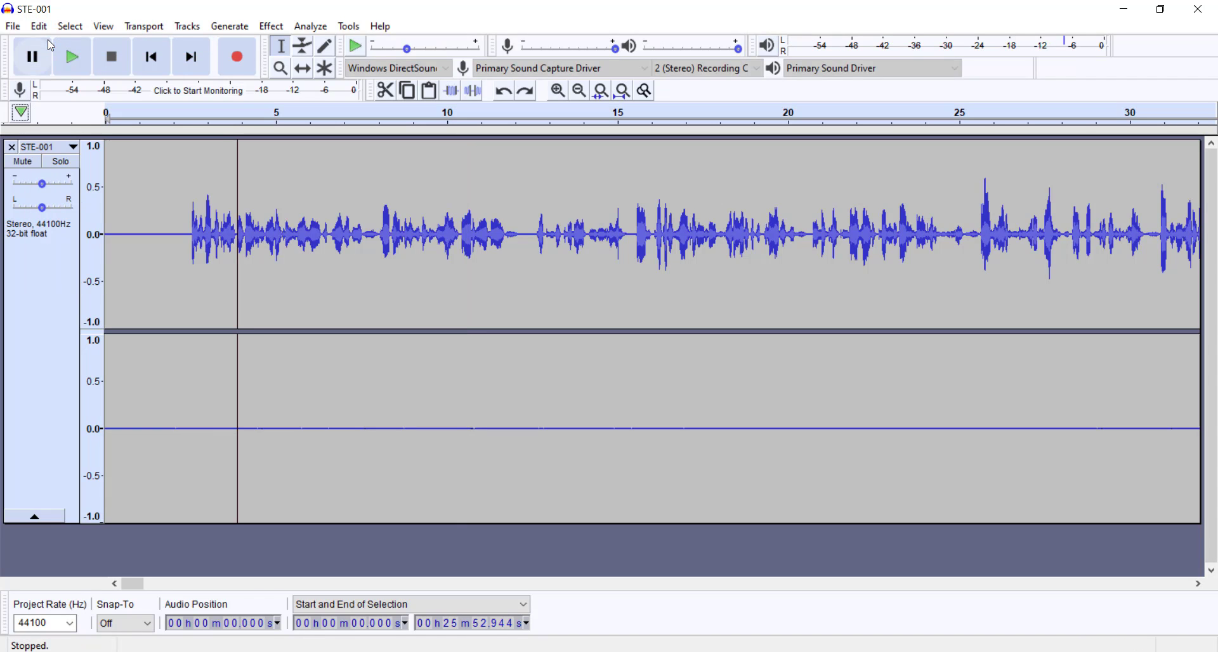
pyautogui.click(38, 26)
pyautogui.click(49, 44)
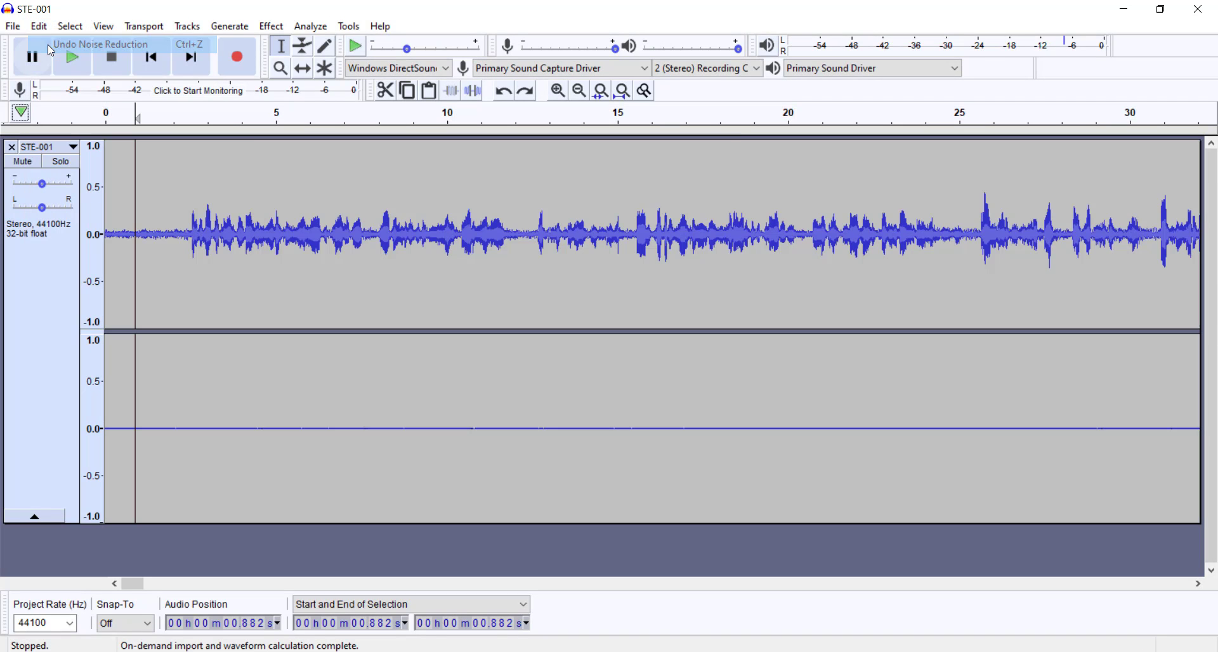
pyautogui.press('space')
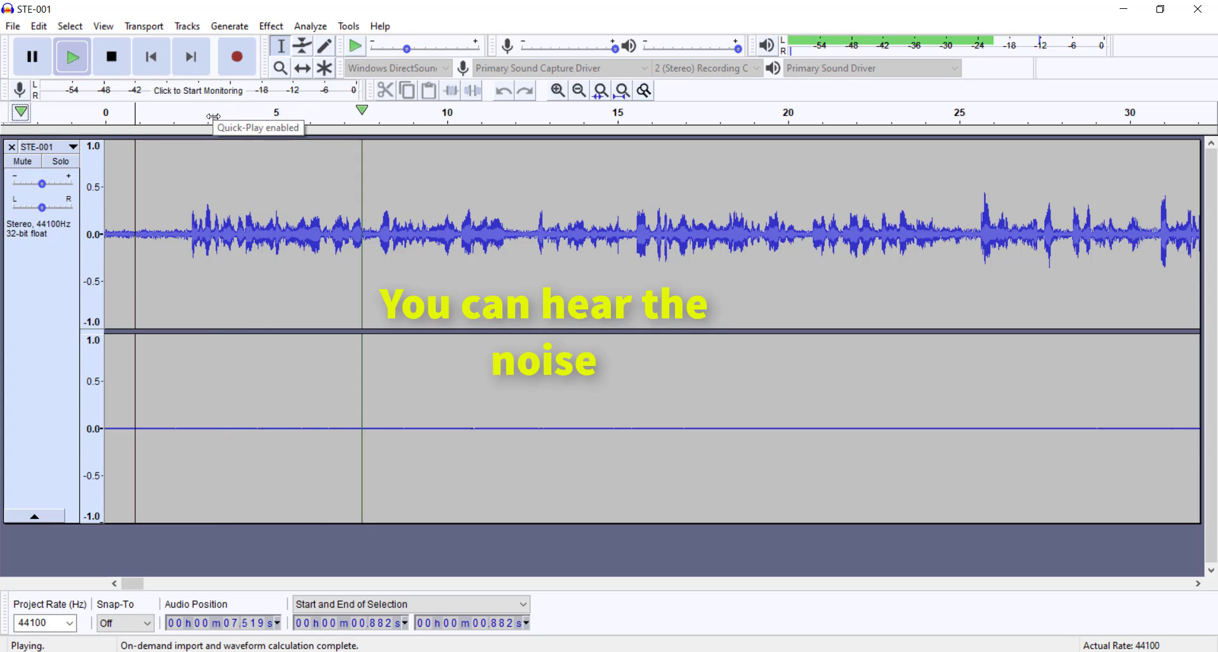
pyautogui.click(26, 63)
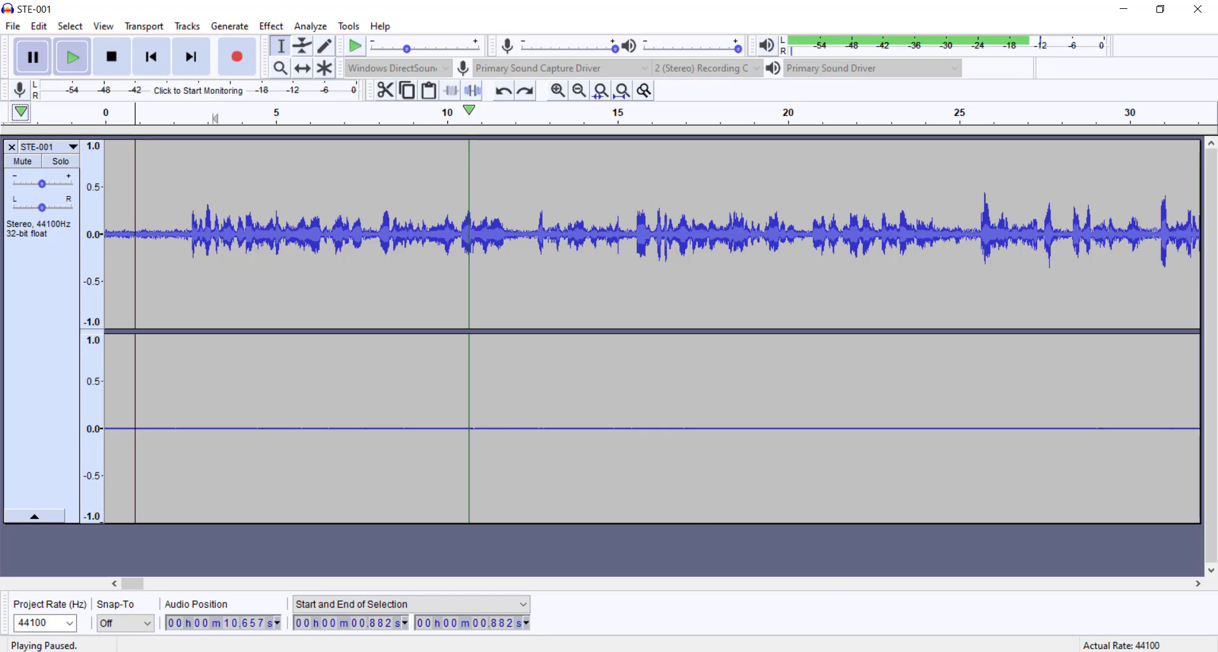
# Step: Switch to iZotope RX 7 and play nanea_guam_wnoise.wav from about 2.7 seconds, stopping after about eight seconds
pyautogui.click(723, 606)
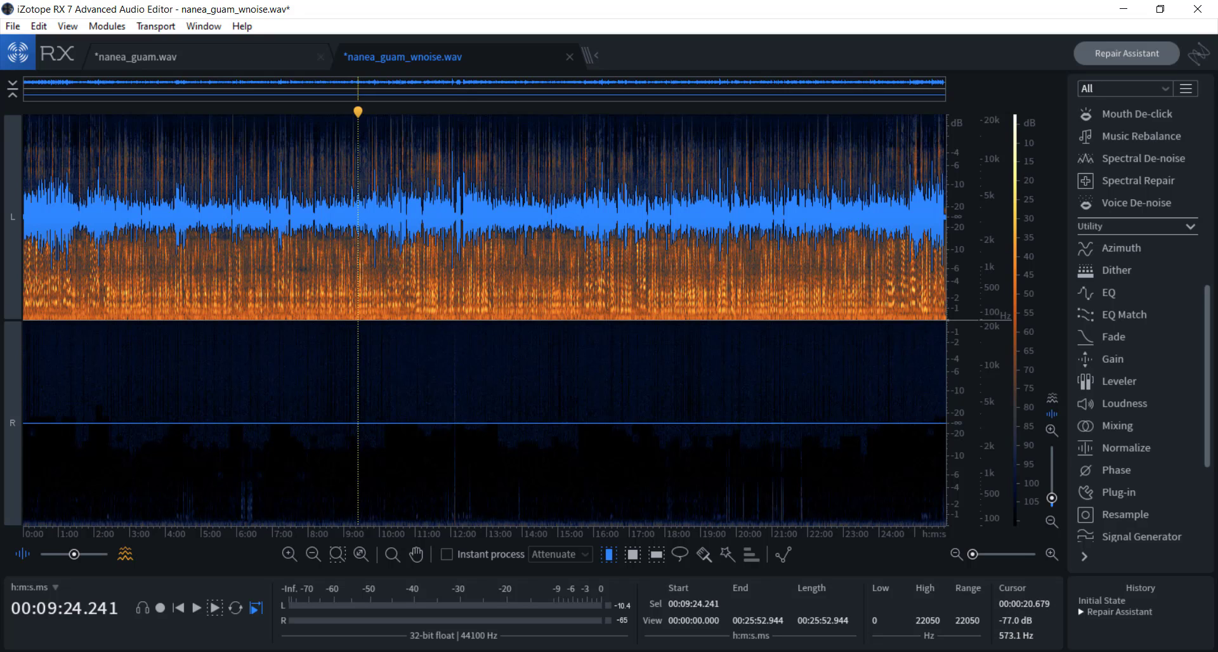
pyautogui.scroll(1, 36, 489)
pyautogui.click(60, 487)
pyautogui.scroll(3, 50, 482)
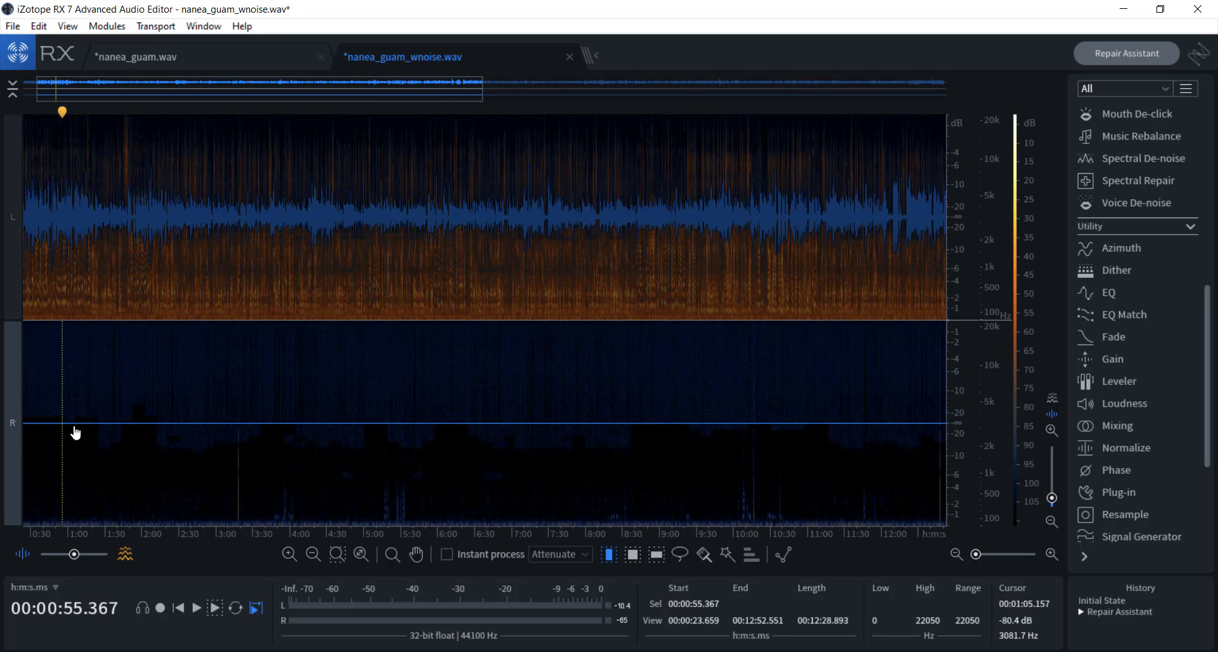
pyautogui.scroll(2, 75, 433)
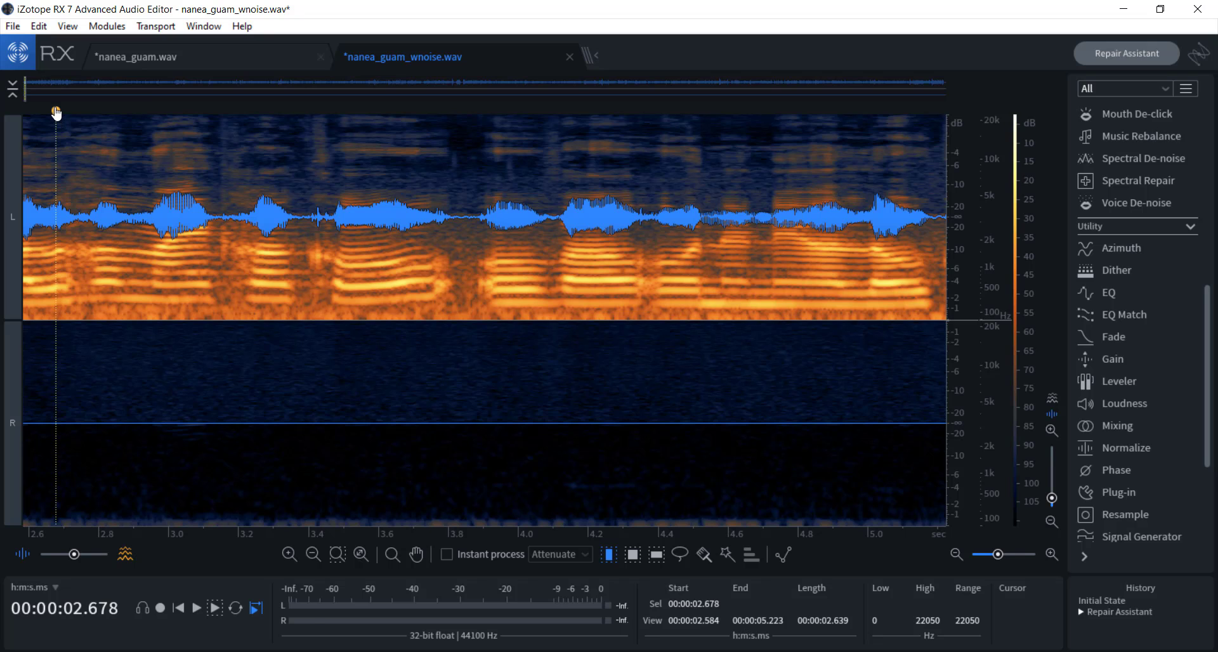
pyautogui.press('space')
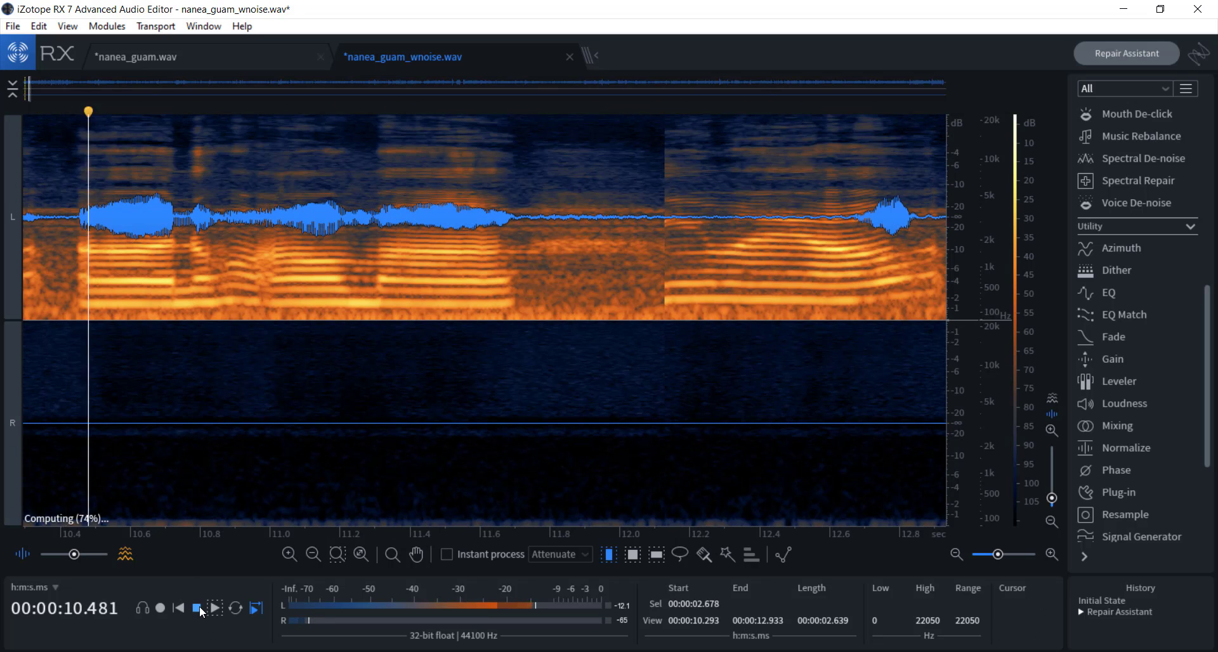
pyautogui.click(198, 609)
# Step: Take the iZotope RX window out of full screen beside Audacity and widen the Audacity window to about half the screen
pyautogui.moveTo(396, 6); pyautogui.dragTo(1215, 159)
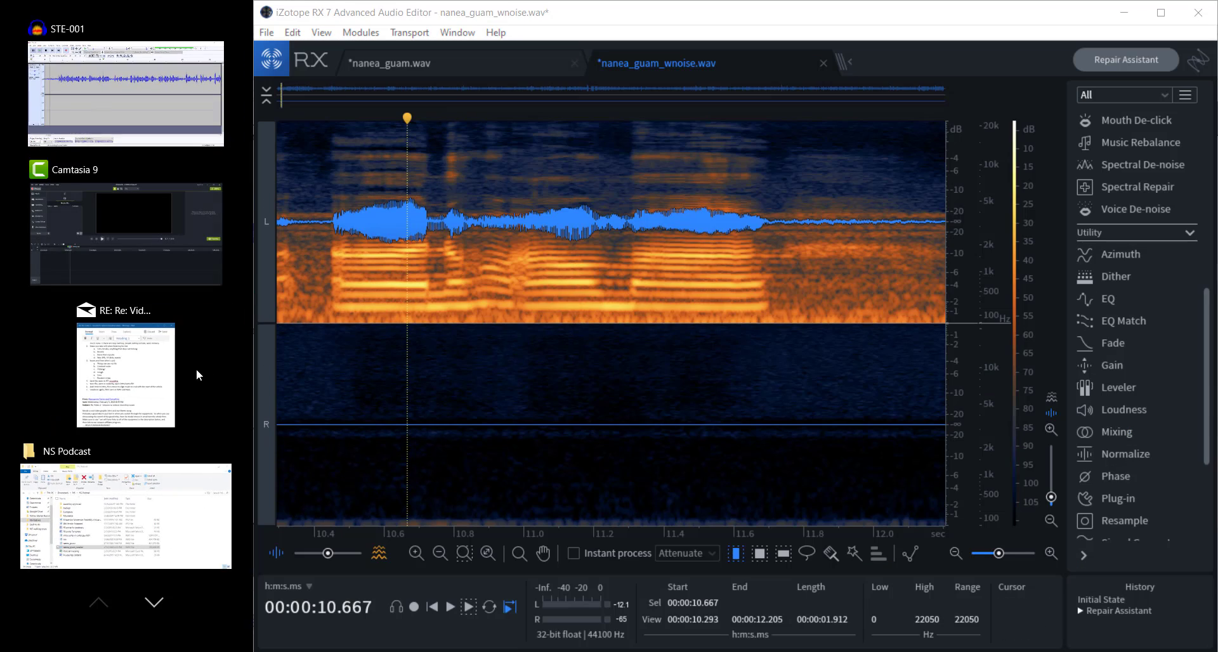
pyautogui.click(151, 124)
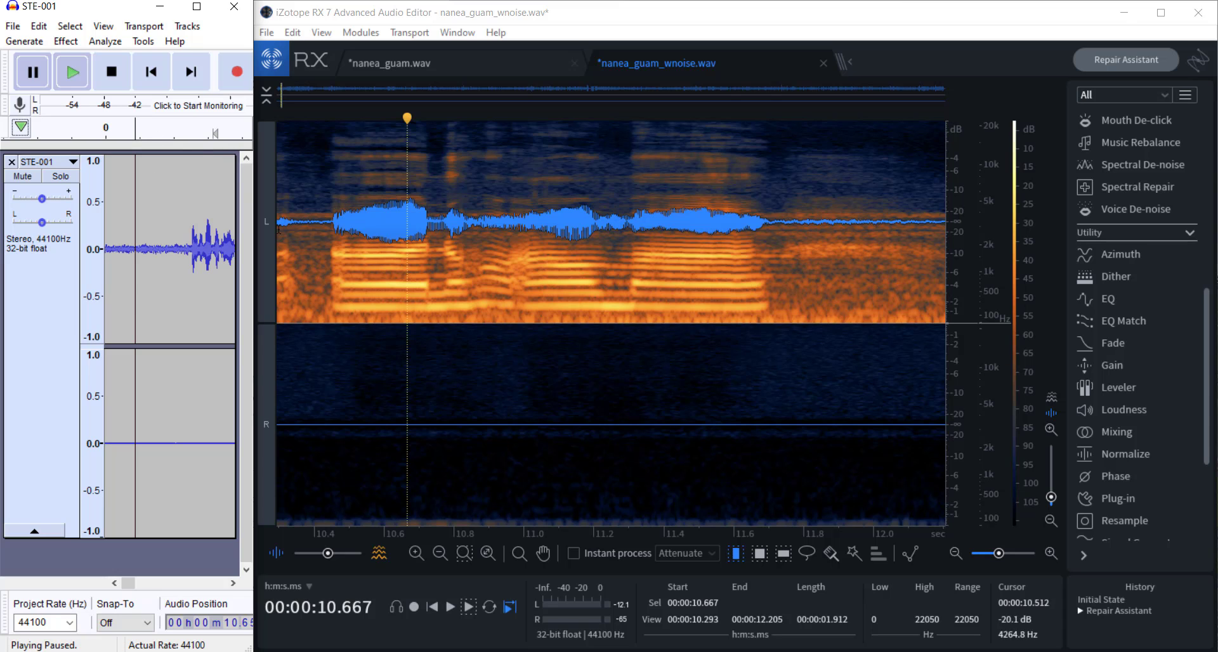
pyautogui.moveTo(254, 286); pyautogui.dragTo(607, 286)
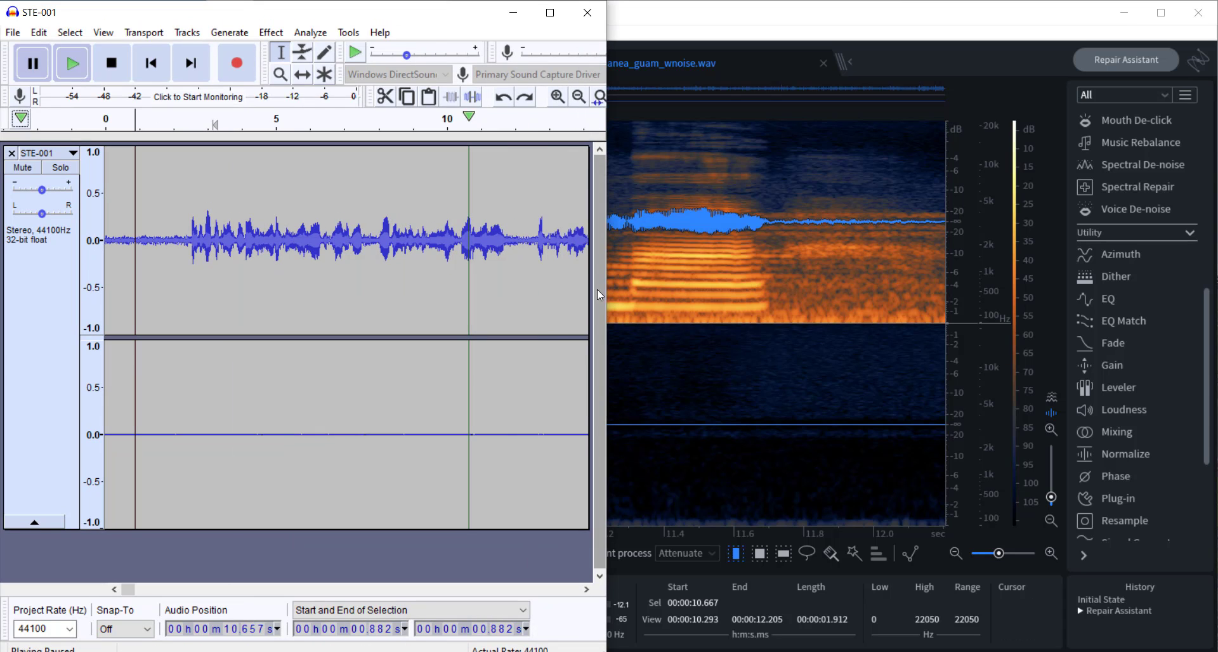
pyautogui.click(668, 289)
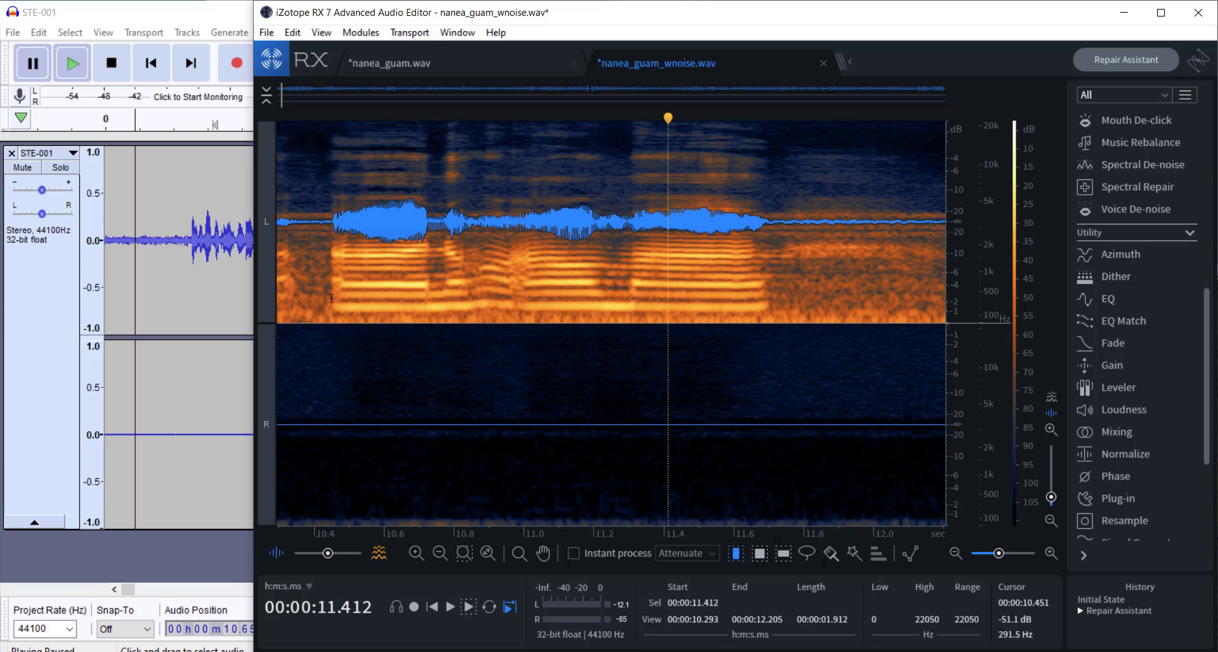
# Step: Switch to Audacity and play the original STE-001 audio from about 1.8 seconds, pausing after about four seconds
pyautogui.click(175, 142)
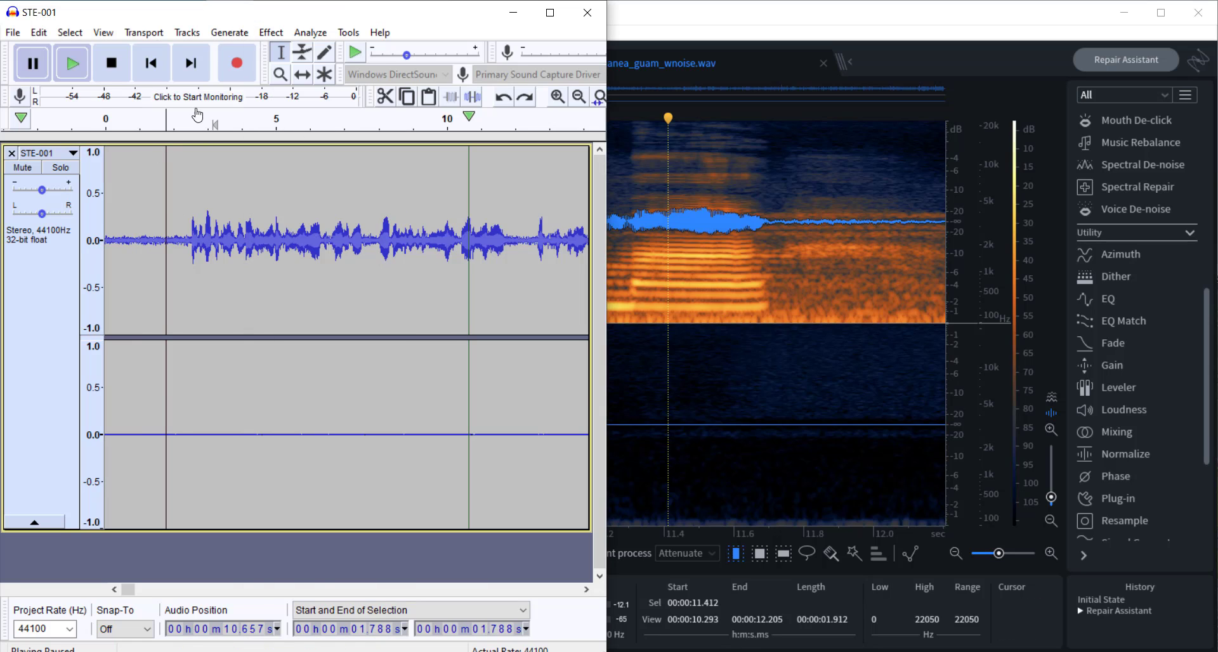
pyautogui.click(167, 122)
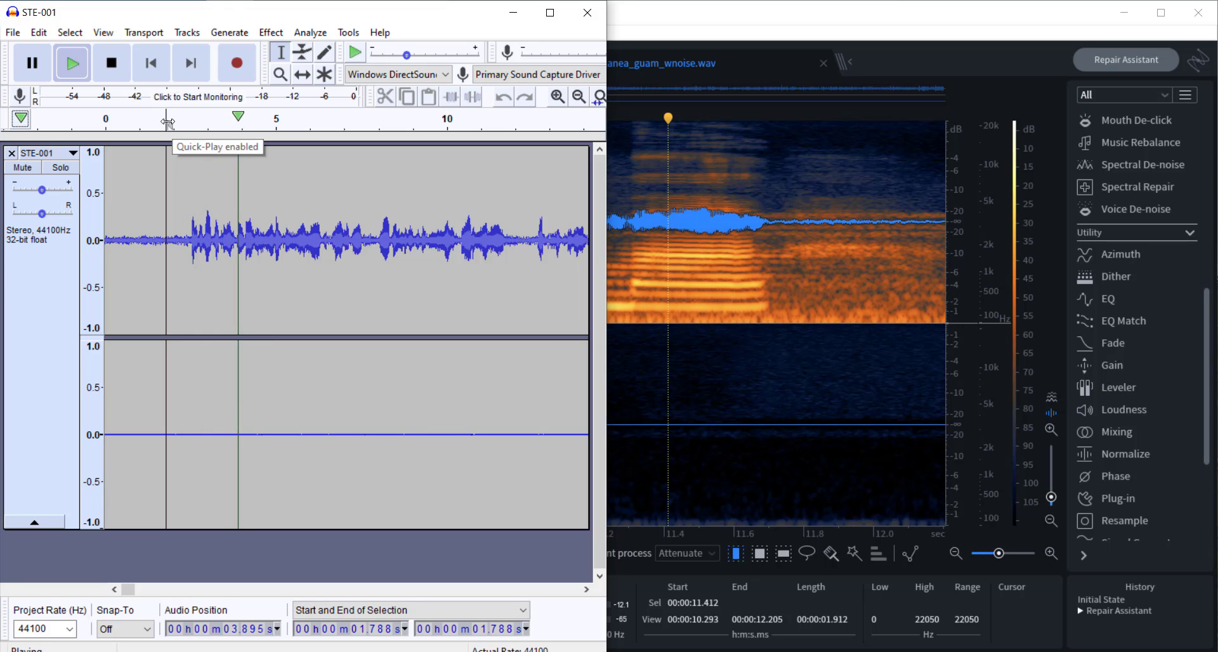
pyautogui.press('p')
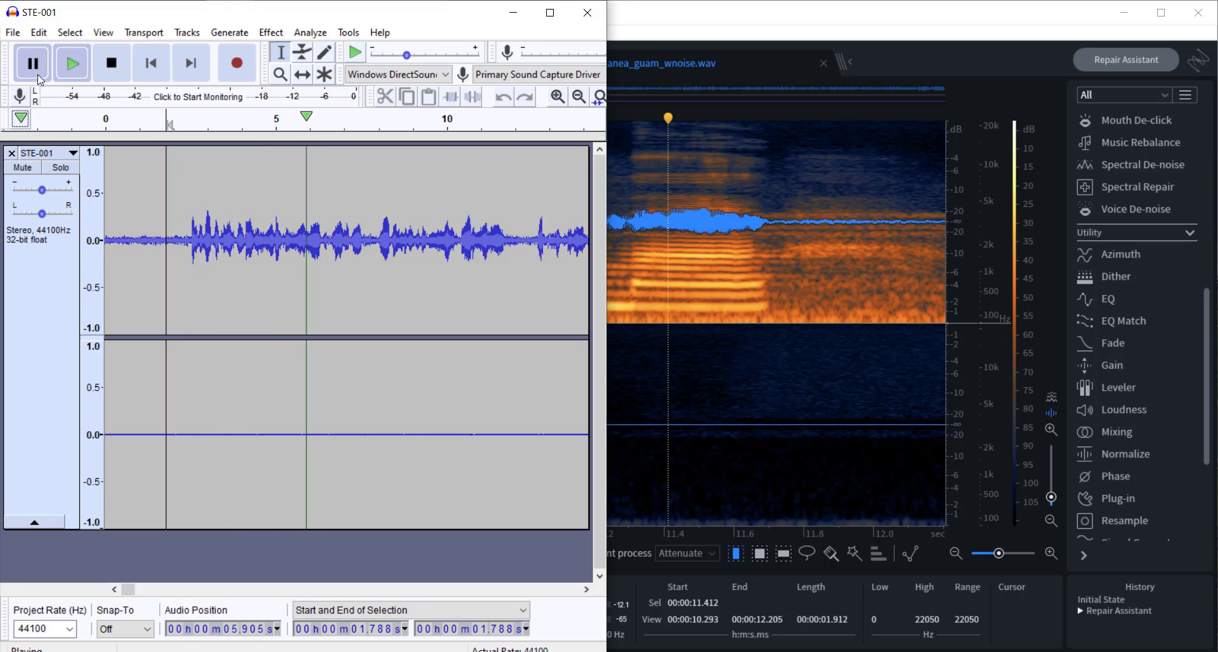
# Step: Switch to iZotope RX and play nanea_guam_wnoise.wav from about 10.4 seconds, stopping after about five seconds
pyautogui.click(633, 46)
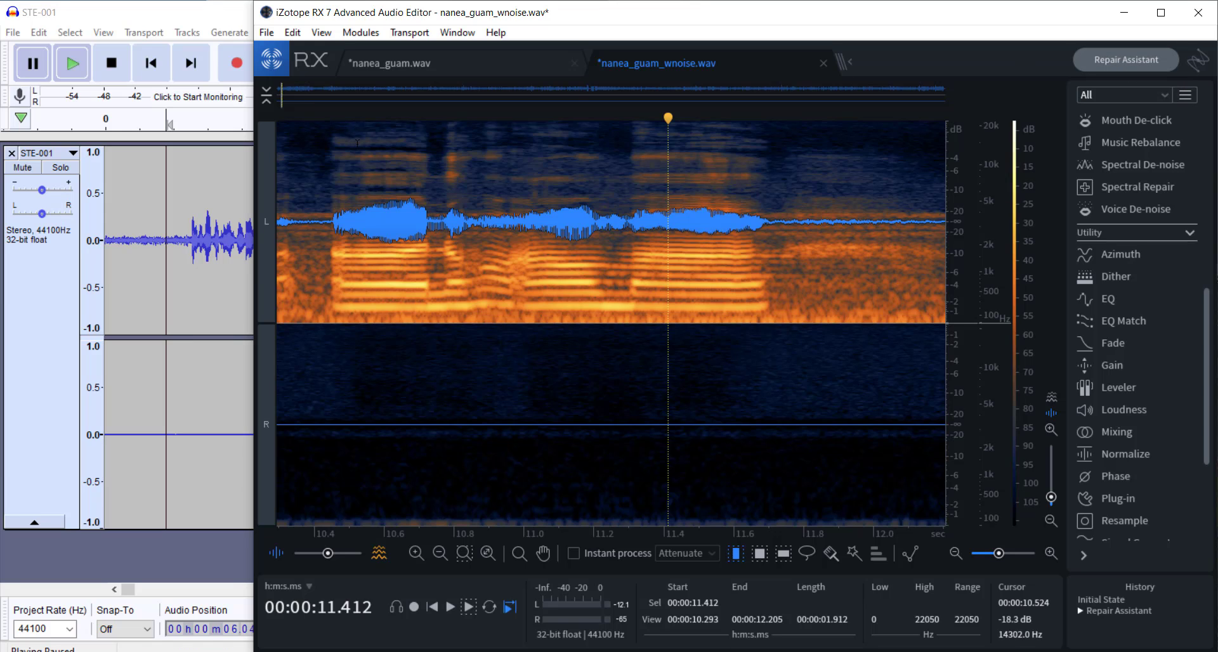
pyautogui.click(322, 116)
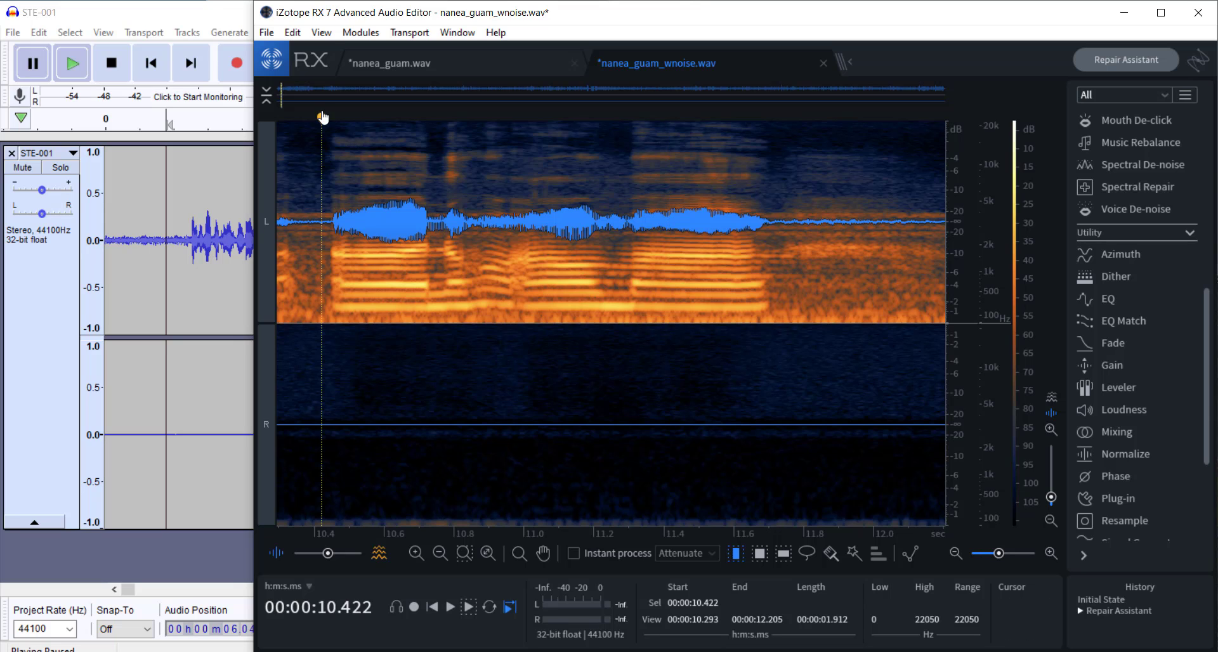
pyautogui.press('space')
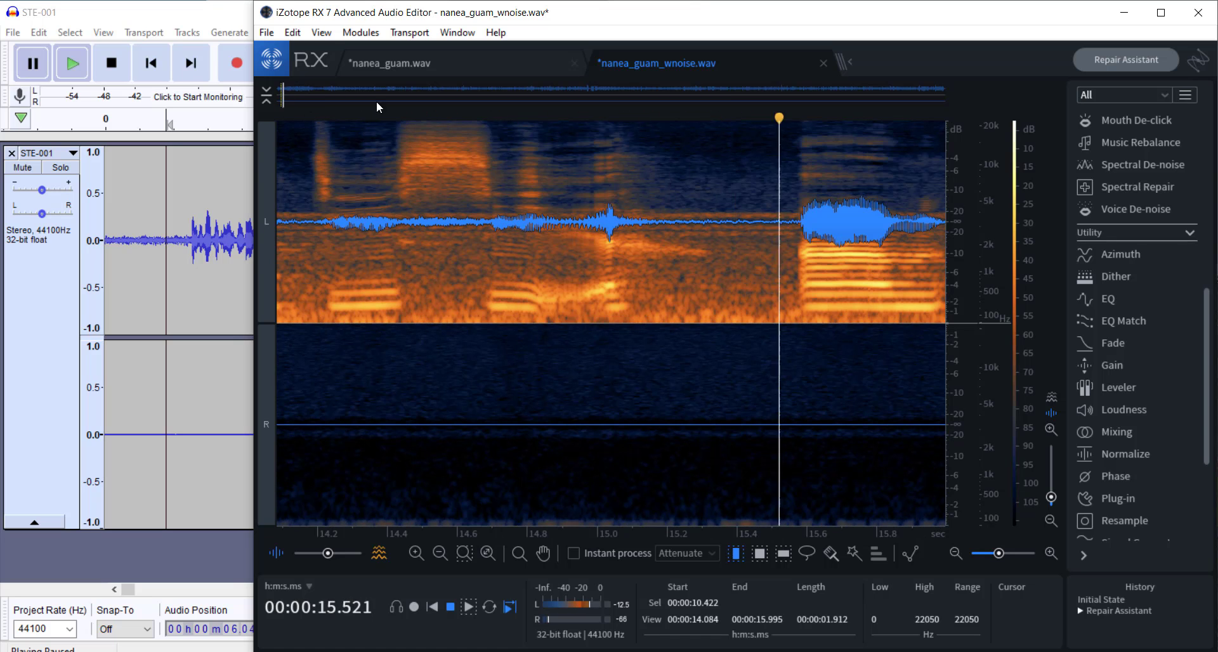
pyautogui.press('space')
# Step: Return to the start of nanea_guam_wnoise.wav and play it from about 0.4 seconds, stopping after about seven seconds
pyautogui.moveTo(315, 279); pyautogui.dragTo(239, 277)
pyautogui.click(317, 280)
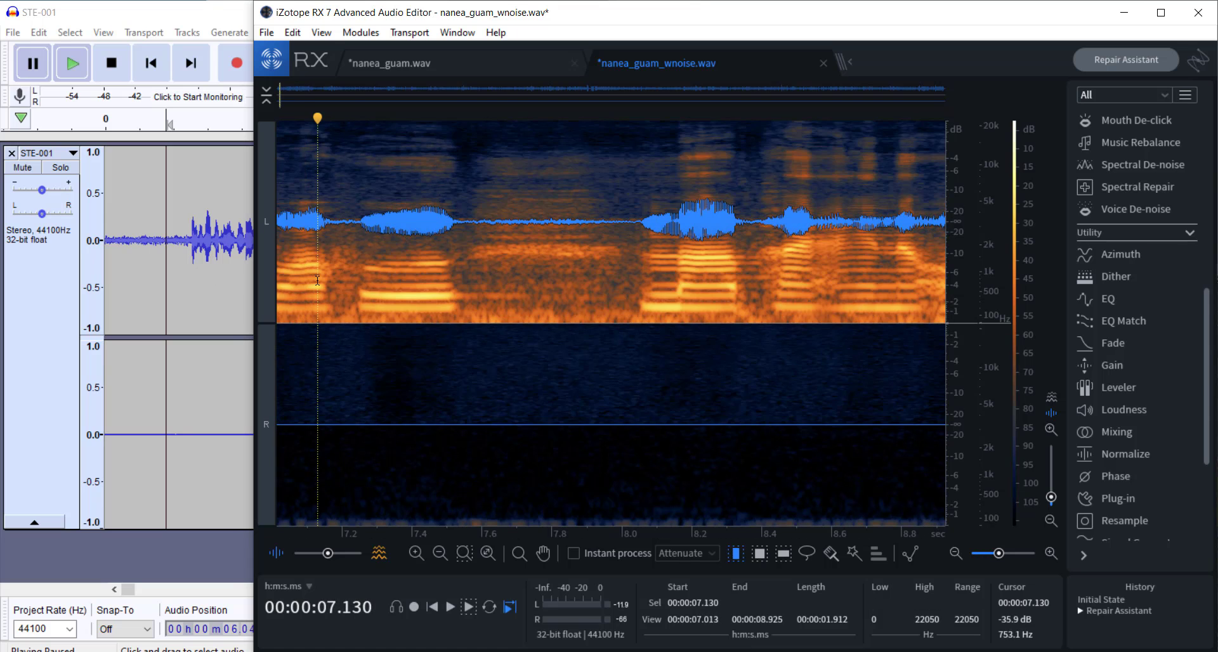
pyautogui.moveTo(317, 280); pyautogui.dragTo(196, 282)
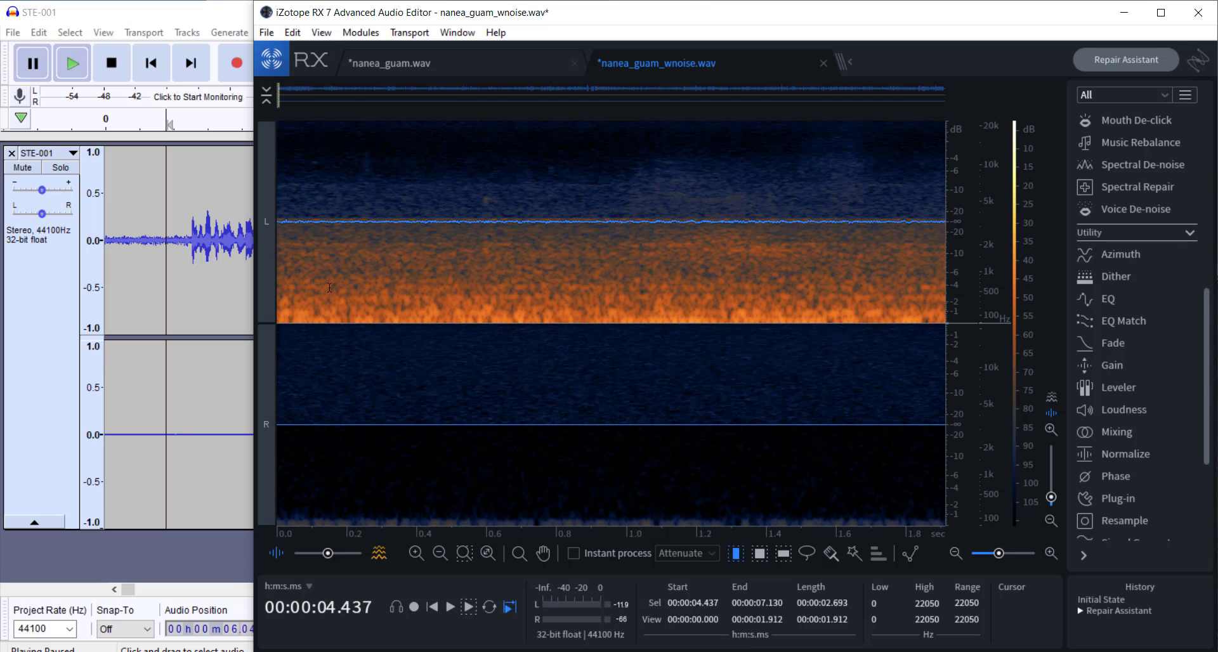
pyautogui.click(398, 117)
pyautogui.click(422, 121)
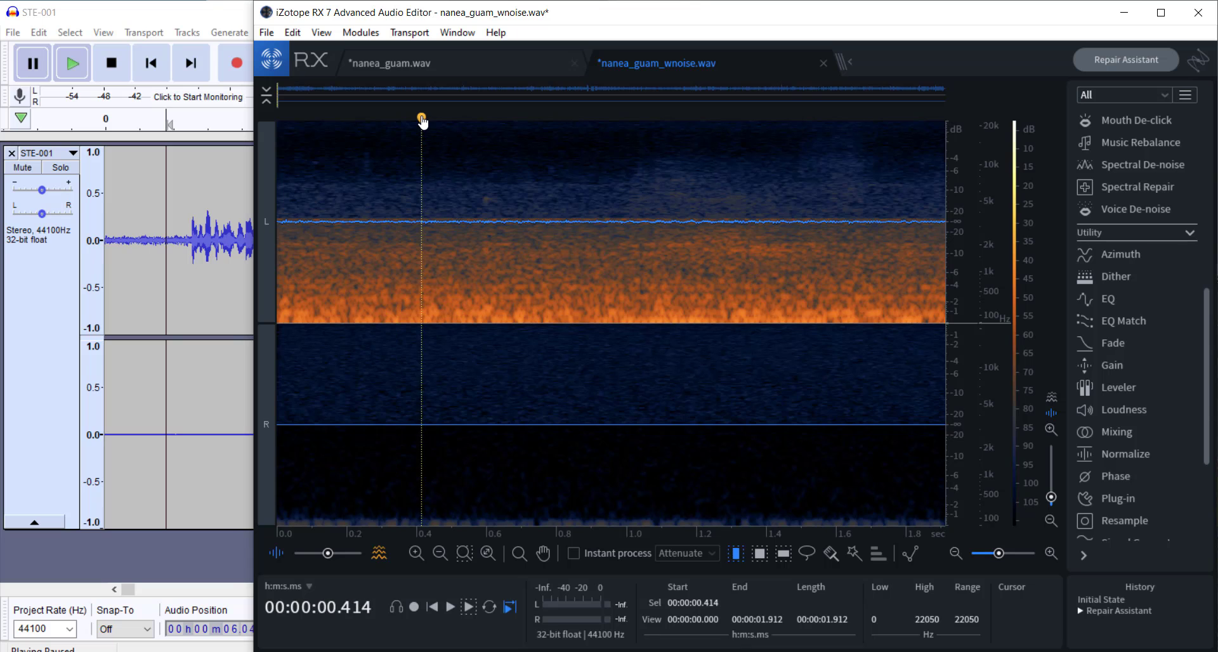
pyautogui.press('space')
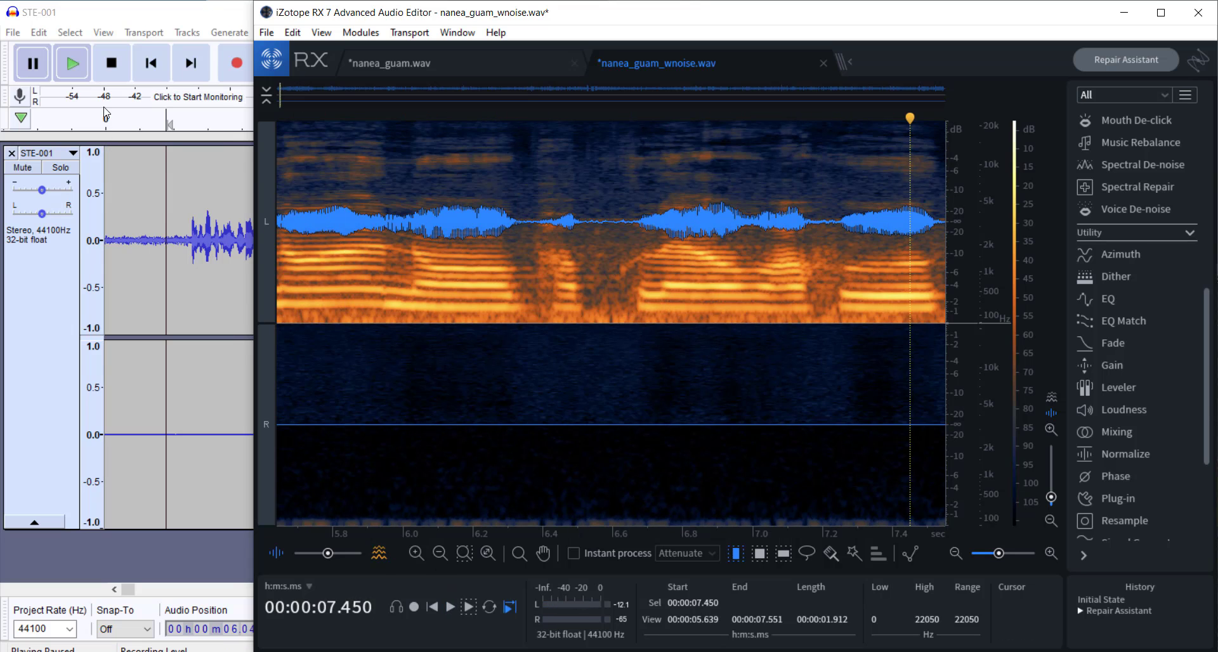
# Step: Switch to Audacity and replay the original audio from just before 2 seconds, pausing at about 8 seconds
pyautogui.click(144, 122)
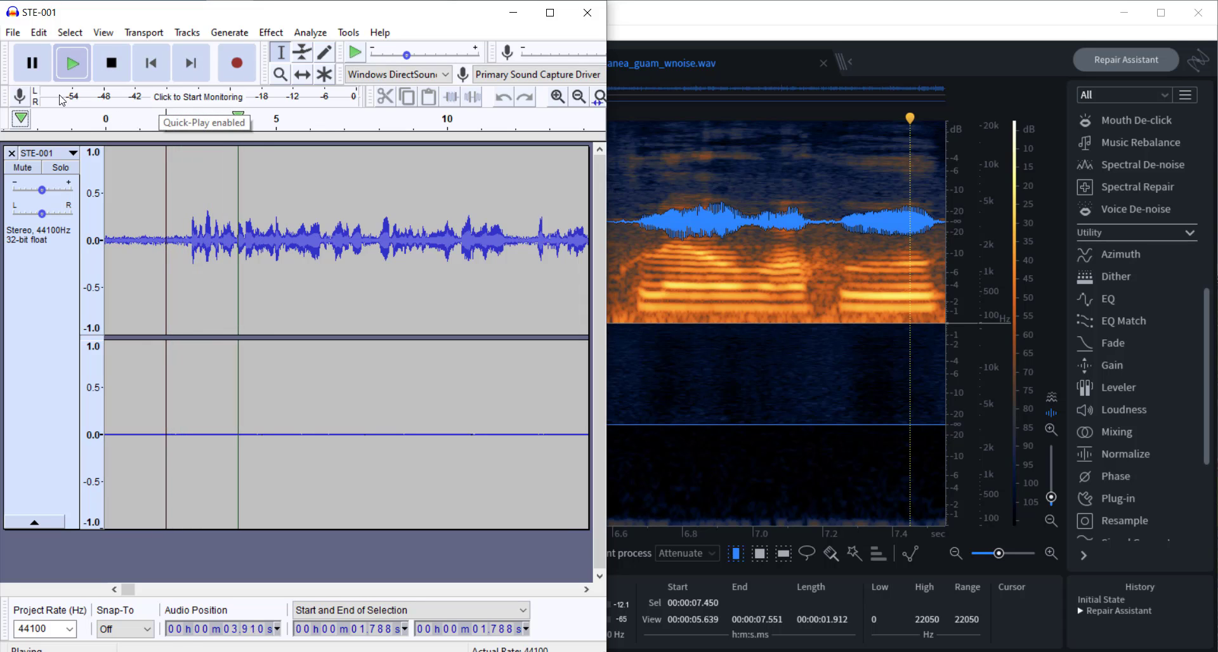
pyautogui.click(33, 63)
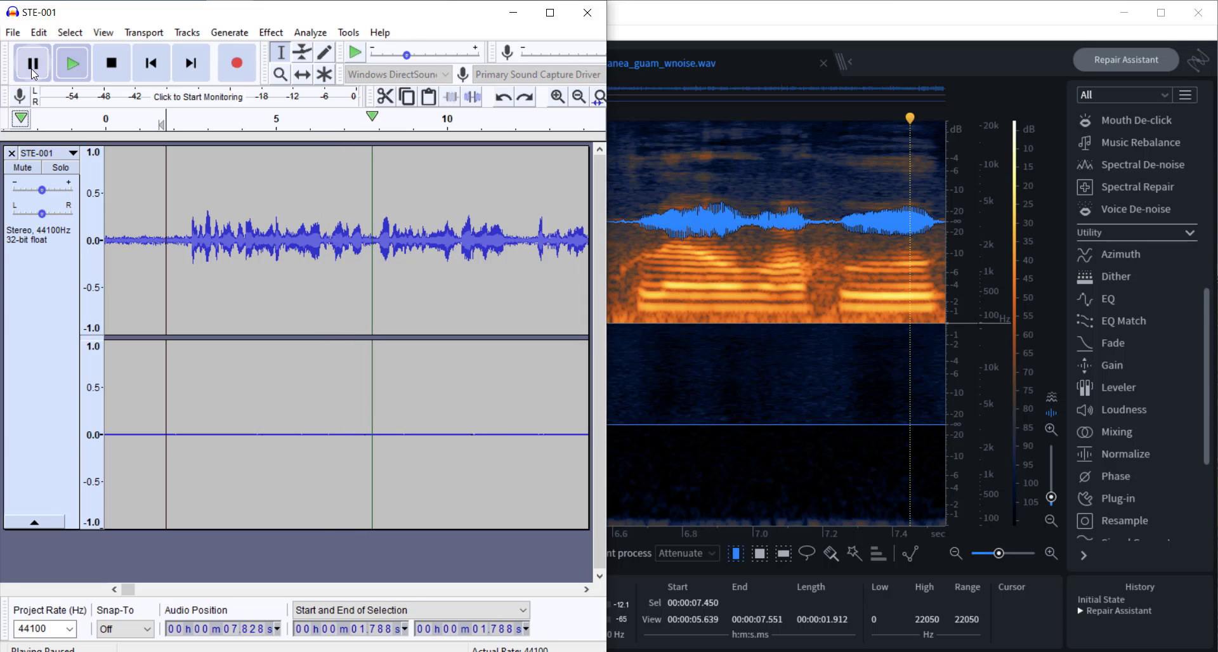
# Step: Switch to iZotope RX and examine about the first minute of the nanea_guam_wnoise.wav spectrogram
pyautogui.click(741, 60)
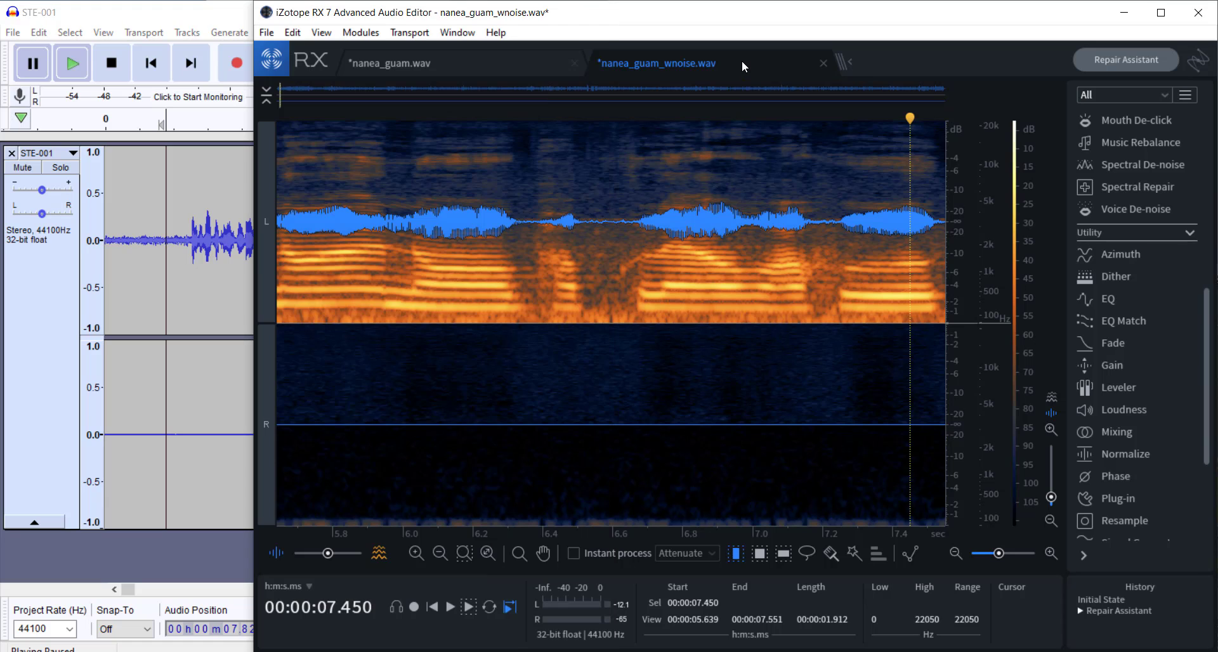
pyautogui.scroll(-5, 457, 457)
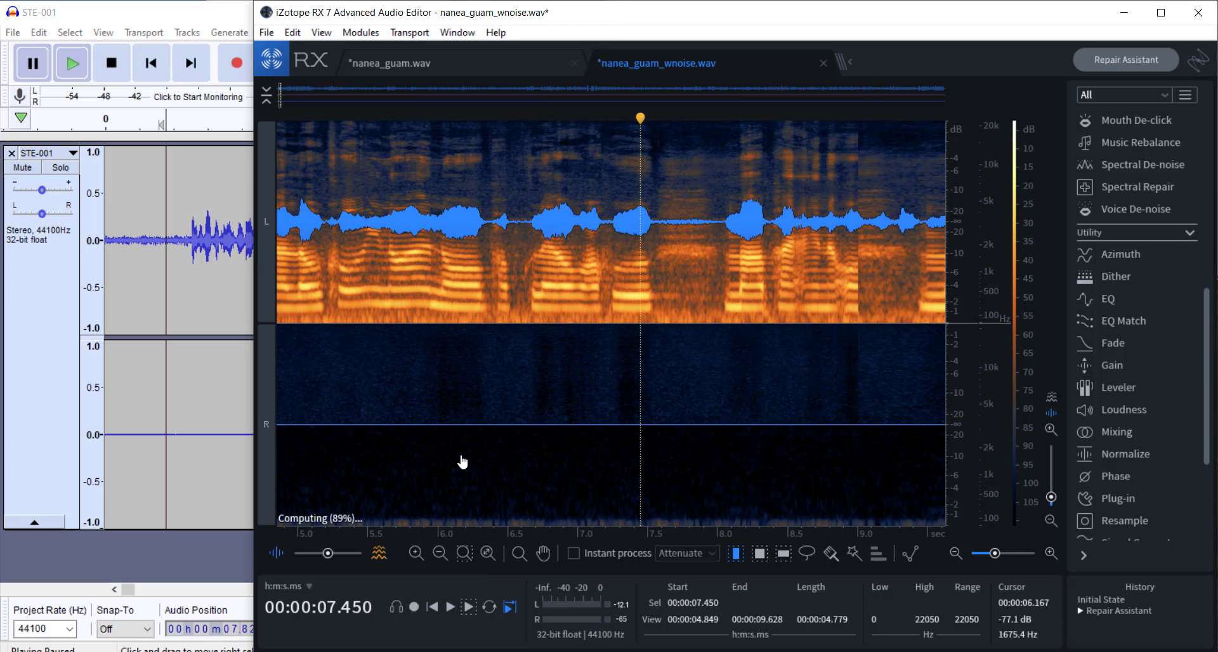
pyautogui.scroll(-3, 454, 454)
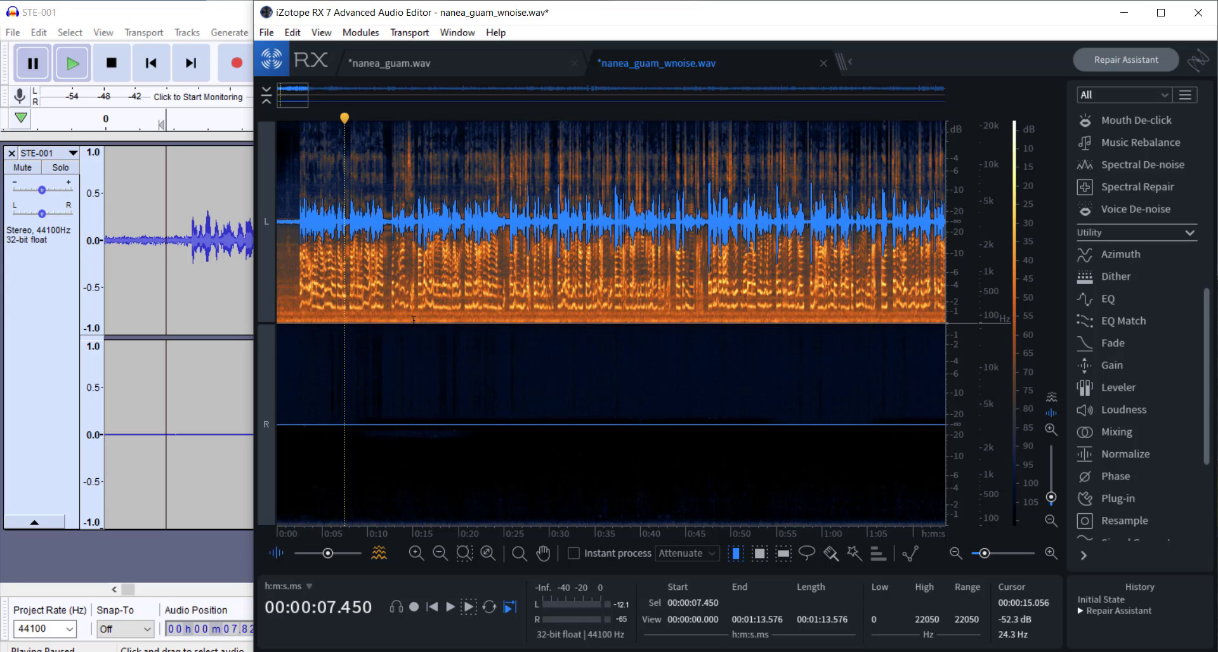
pyautogui.scroll(1, 414, 319)
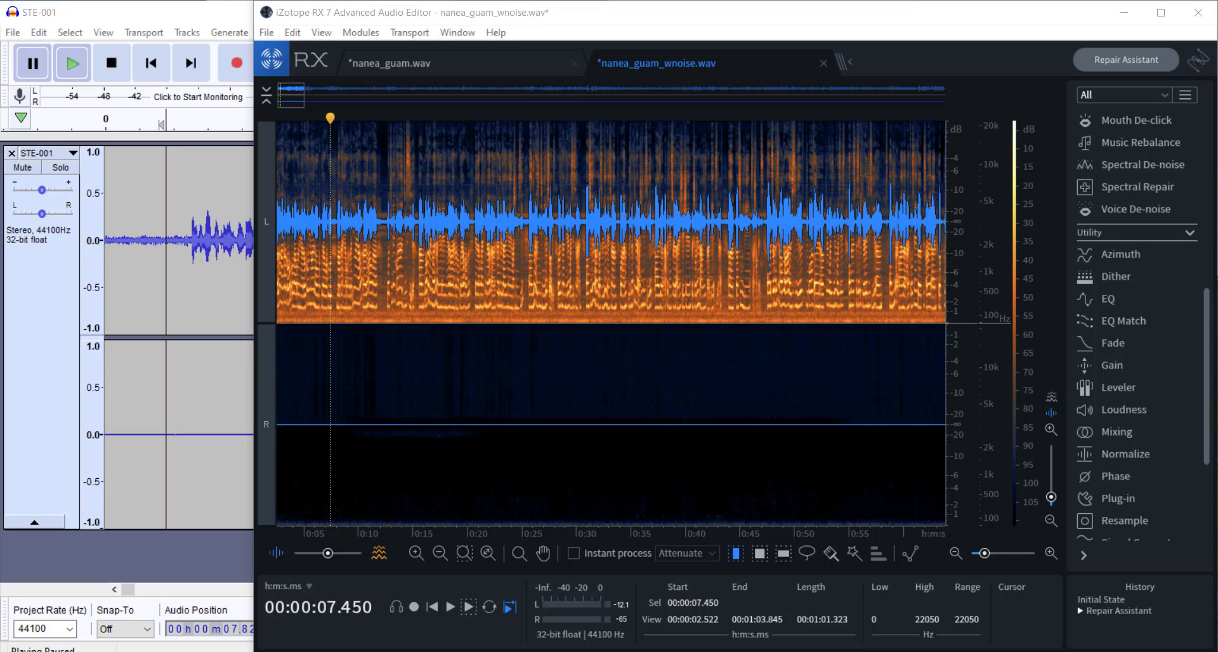
# Step: Render Loudness on the whole of nanea_guam_wnoise.wav with standard BS.1770-2/3/4, true peak -3.0 dB and integrated loudness -18.0 LKFS
pyautogui.click(1105, 413)
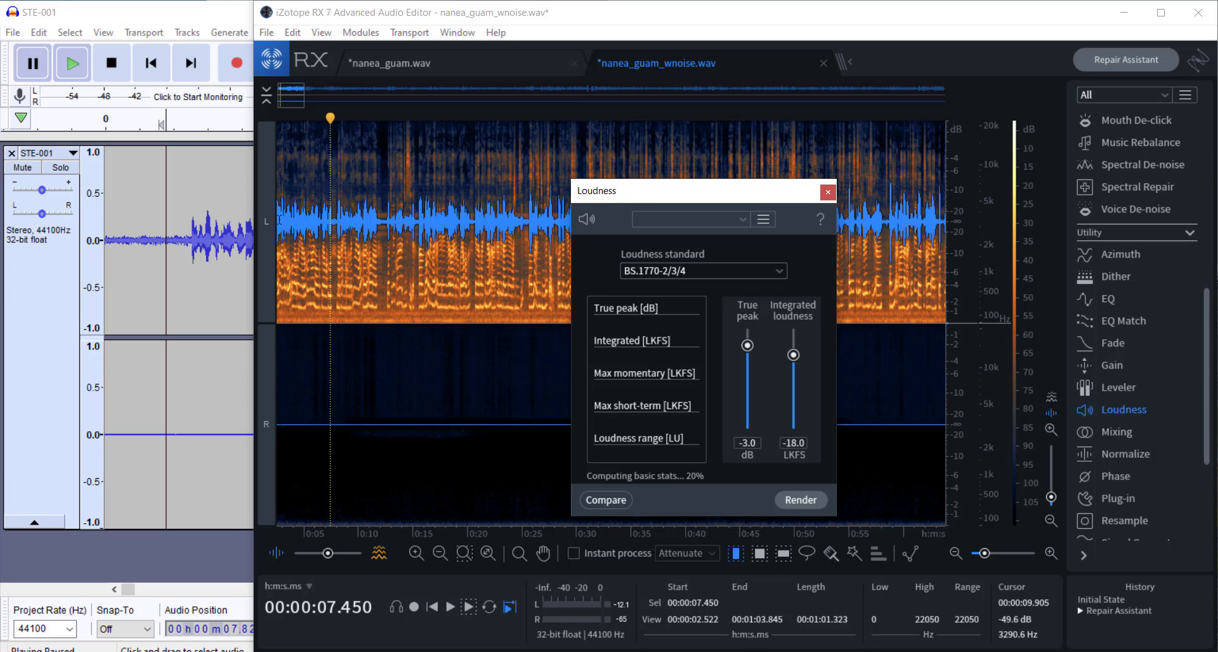
pyautogui.click(828, 192)
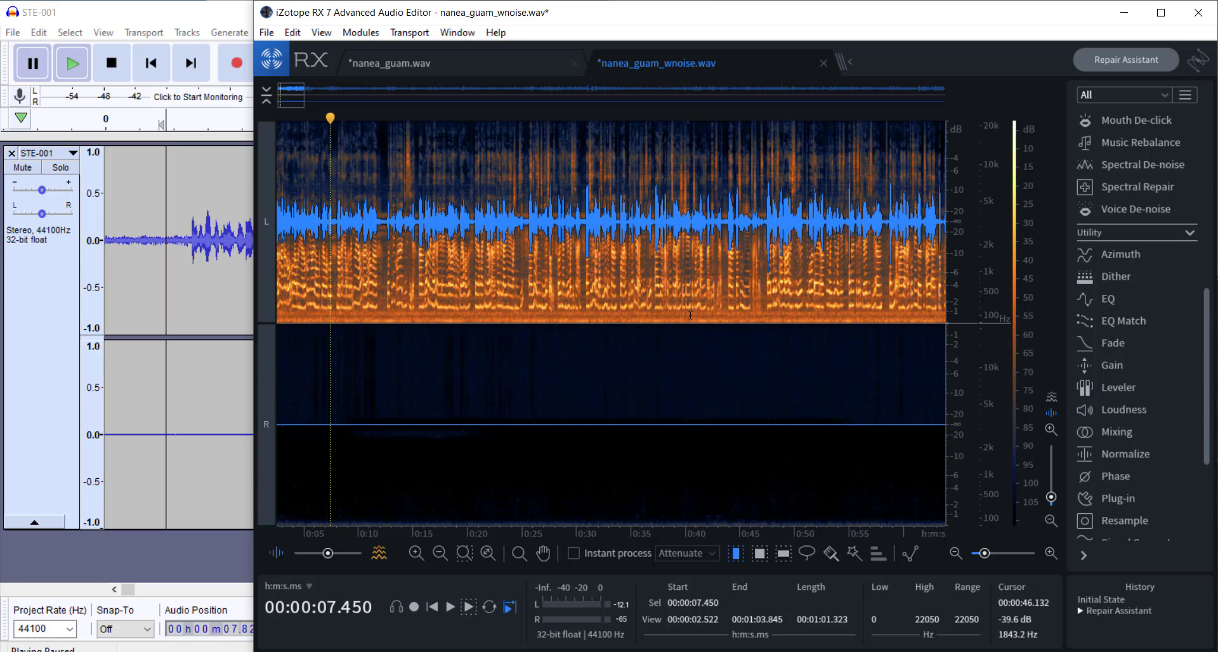
pyautogui.scroll(-5, 527, 341)
pyautogui.scroll(-3, 528, 341)
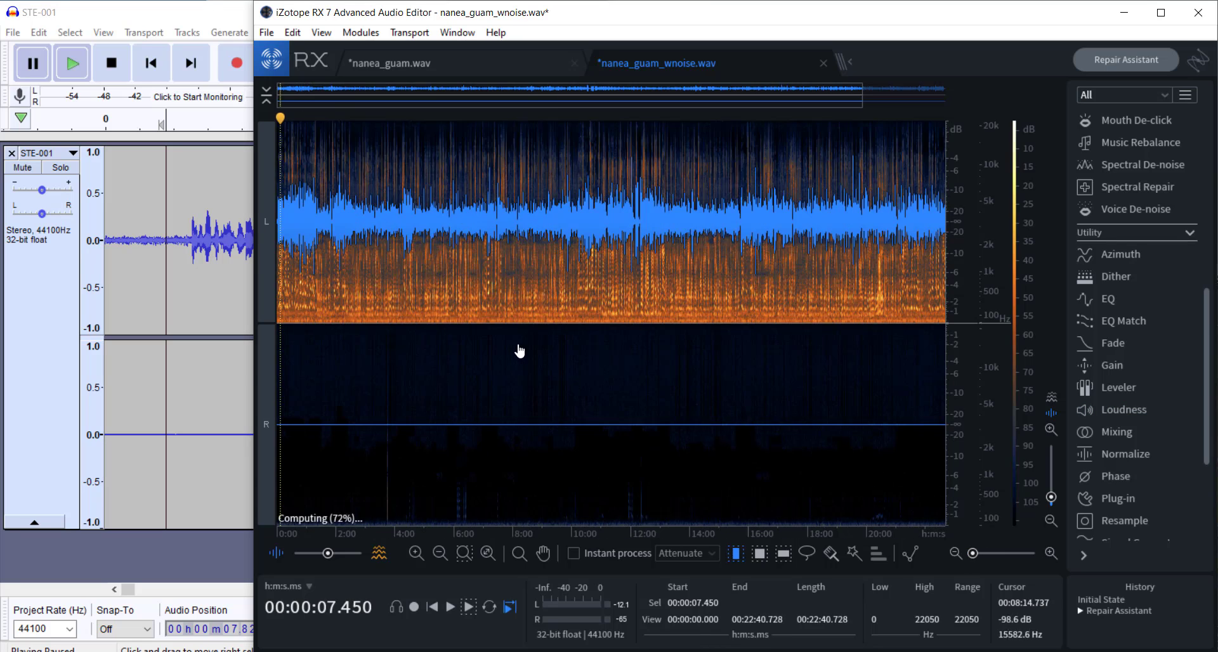
pyautogui.click(1120, 408)
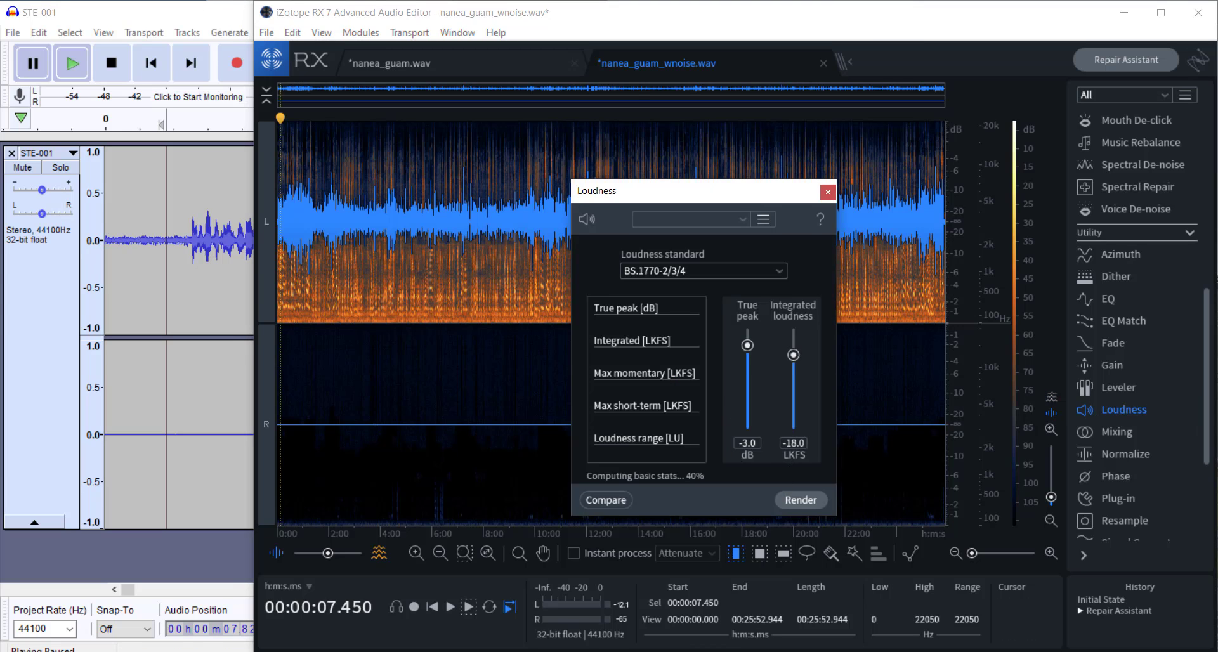
pyautogui.click(799, 501)
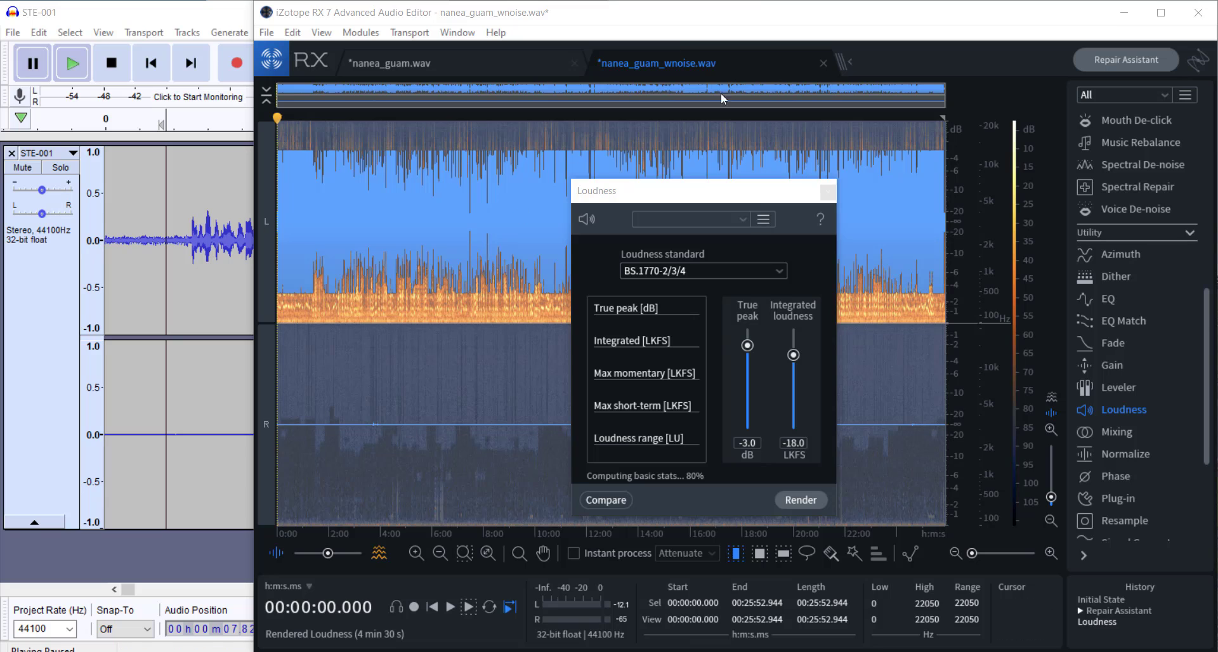
pyautogui.click(828, 192)
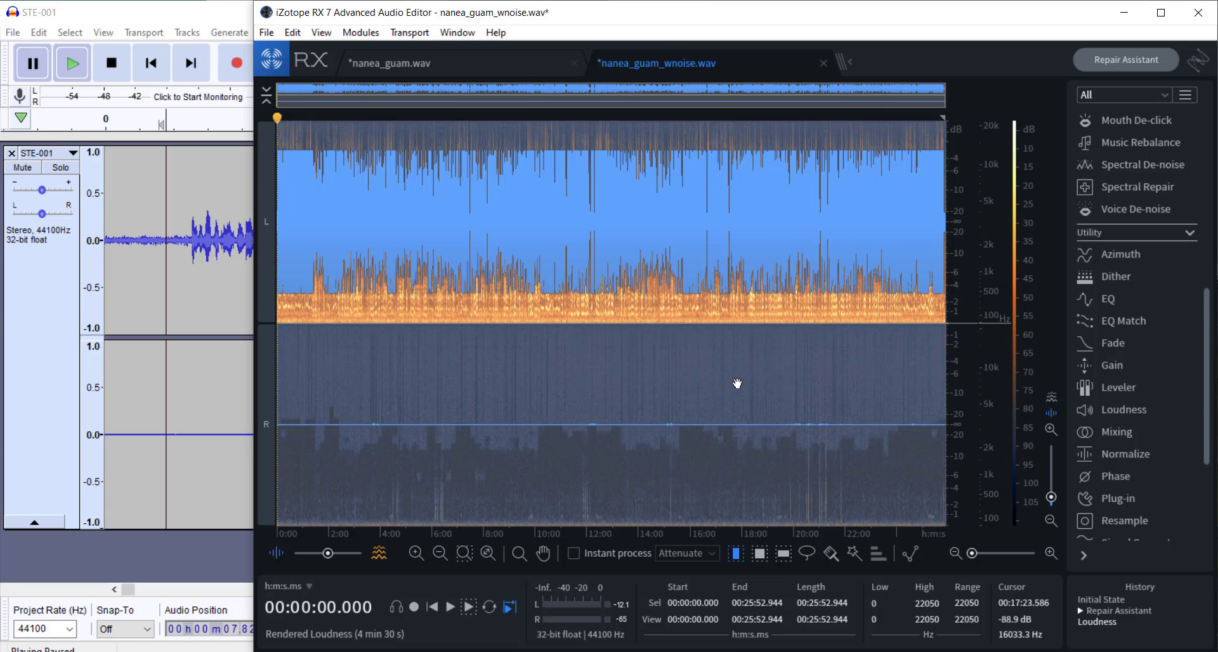
# Step: Compare the Repair Assistant and Loudness history states, and play the loudness-adjusted file from about 8:00 for about 13 seconds, adjusting the system volume
pyautogui.click(1095, 612)
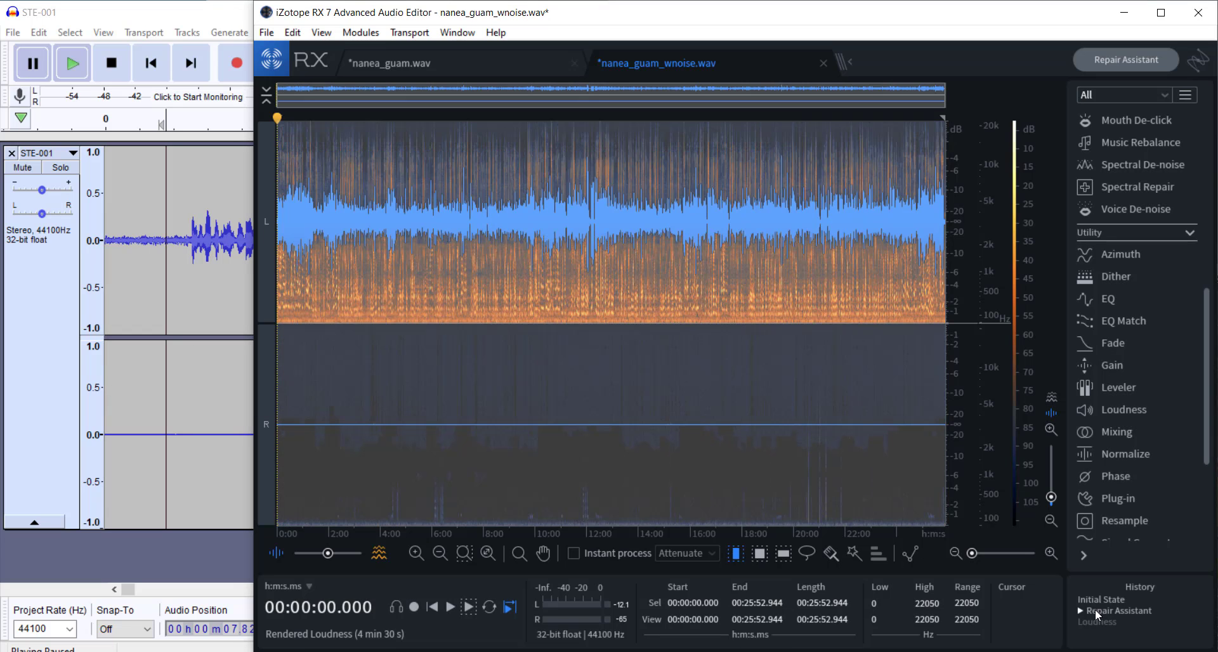
pyautogui.click(1096, 622)
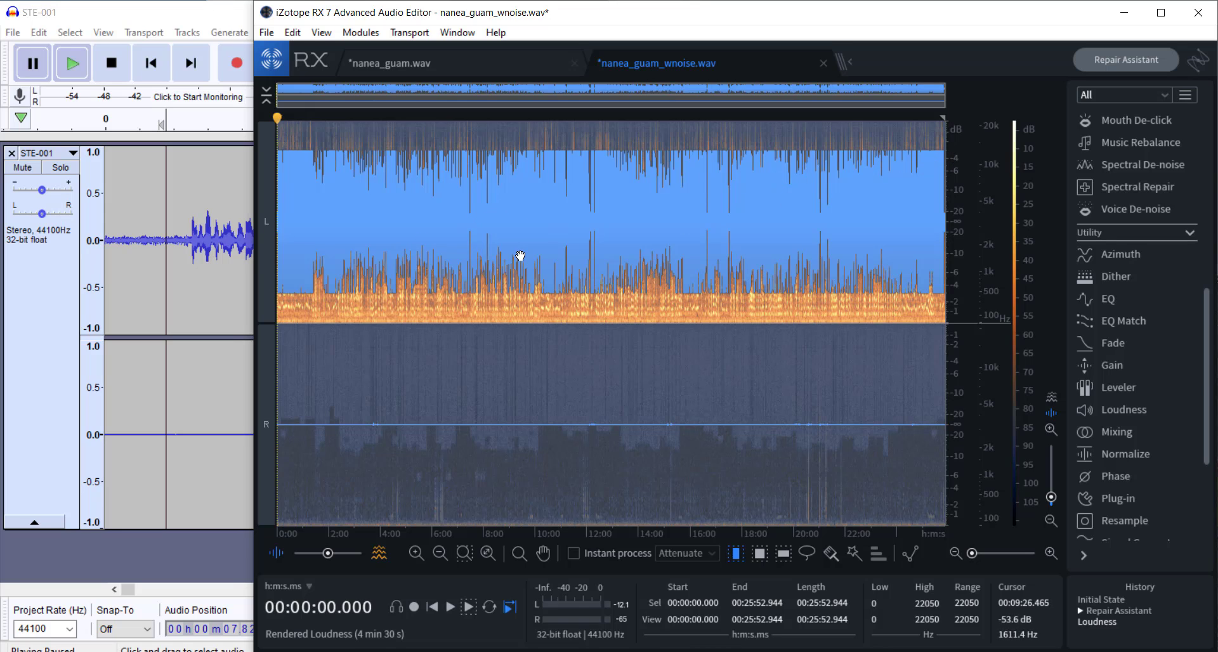
pyautogui.click(483, 257)
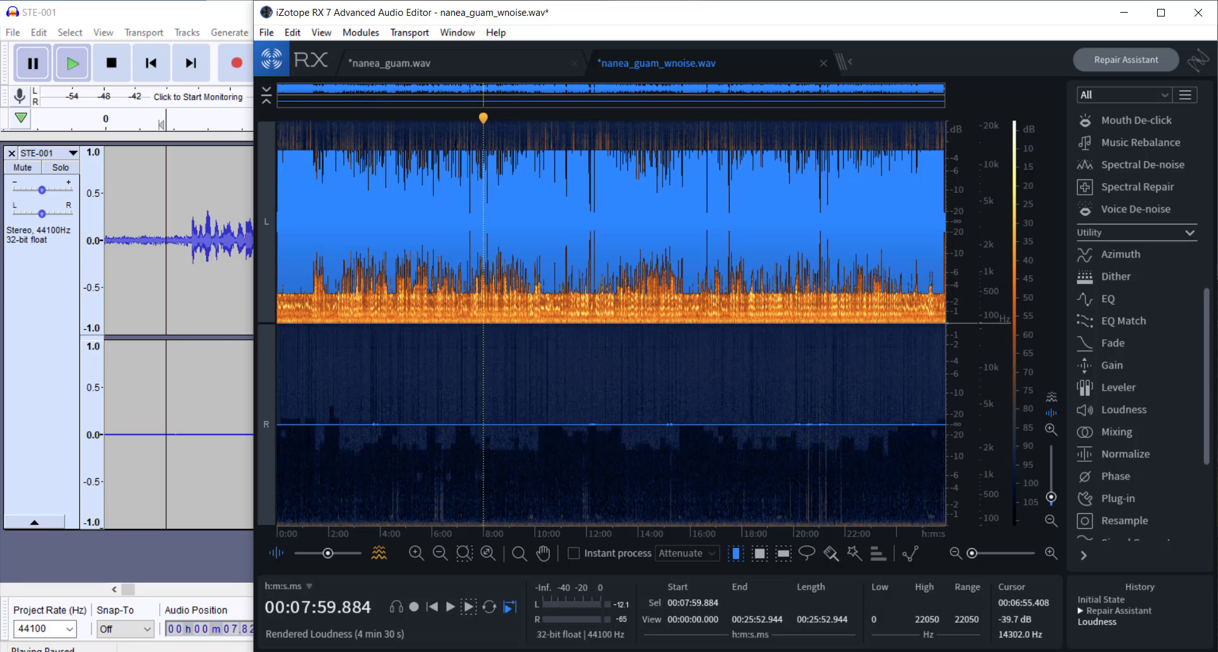
pyautogui.press('space')
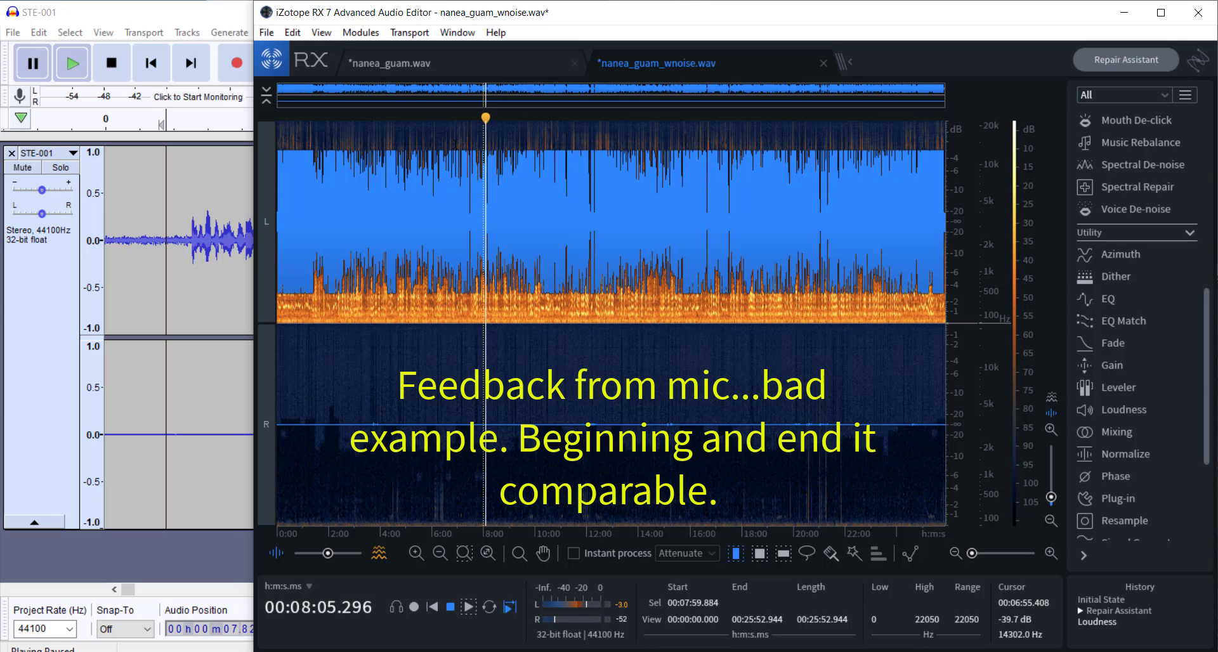
pyautogui.press('XF86AudioLowerVolume')
pyautogui.press('XF86AudioLowerVolume')
pyautogui.press('XF86AudioLowerVolume')
pyautogui.press('XF86AudioLowerVolume')
pyautogui.press('XF86AudioLowerVolume')
pyautogui.press('XF86AudioLowerVolume')
pyautogui.press('XF86AudioLowerVolume')
pyautogui.press('XF86AudioLowerVolume')
pyautogui.press('XF86AudioLowerVolume')
pyautogui.press('XF86AudioLowerVolume')
pyautogui.press('XF86AudioLowerVolume')
pyautogui.press('XF86AudioLowerVolume')
pyautogui.press('XF86AudioLowerVolume')
pyautogui.press('XF86AudioLowerVolume')
pyautogui.press('XF86AudioLowerVolume')
pyautogui.press('XF86AudioLowerVolume')
pyautogui.press('XF86AudioLowerVolume')
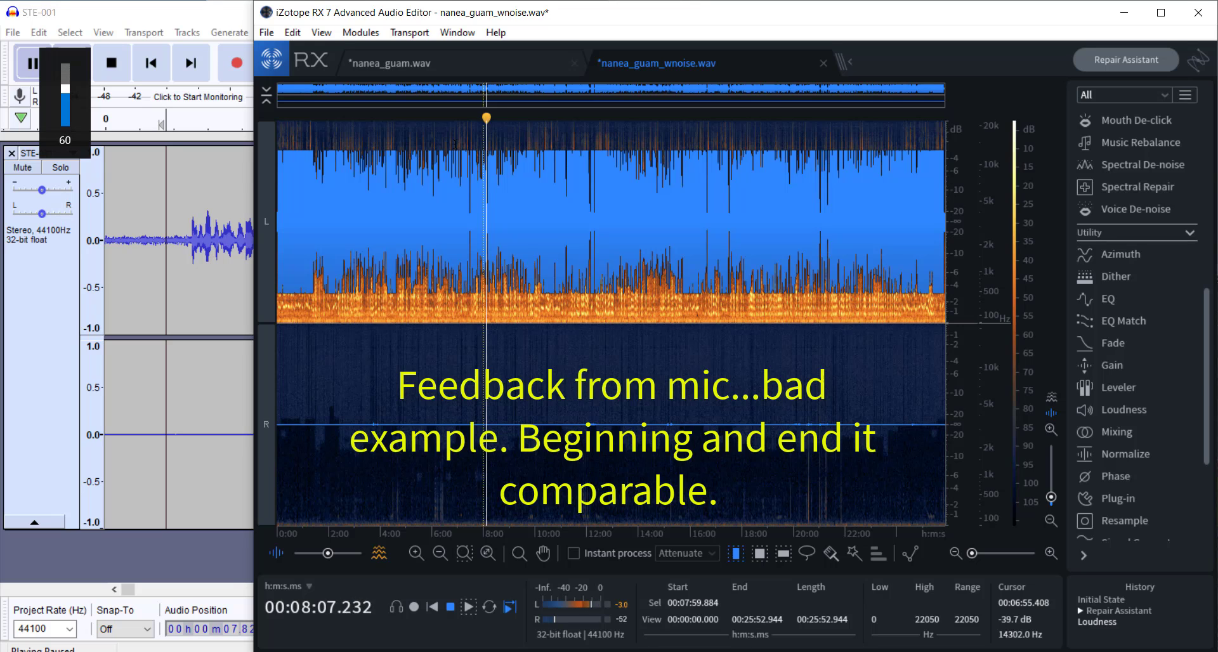
pyautogui.press('XF86AudioRaiseVolume')
pyautogui.press('XF86AudioRaiseVolume')
pyautogui.press('XF86AudioRaiseVolume')
pyautogui.press('XF86AudioRaiseVolume')
pyautogui.press('XF86AudioRaiseVolume')
pyautogui.press('XF86AudioRaiseVolume')
pyautogui.press('XF86AudioRaiseVolume')
pyautogui.press('XF86AudioRaiseVolume')
pyautogui.press('XF86AudioRaiseVolume')
pyautogui.press('XF86AudioRaiseVolume')
pyautogui.press('XF86AudioRaiseVolume')
pyautogui.press('XF86AudioRaiseVolume')
pyautogui.press('XF86AudioRaiseVolume')
pyautogui.press('XF86AudioRaiseVolume')
pyautogui.press('XF86AudioRaiseVolume')
pyautogui.press('XF86AudioRaiseVolume')
pyautogui.press('XF86AudioRaiseVolume')
pyautogui.press('XF86AudioRaiseVolume')
pyautogui.press('XF86AudioRaiseVolume')
pyautogui.press('XF86AudioRaiseVolume')
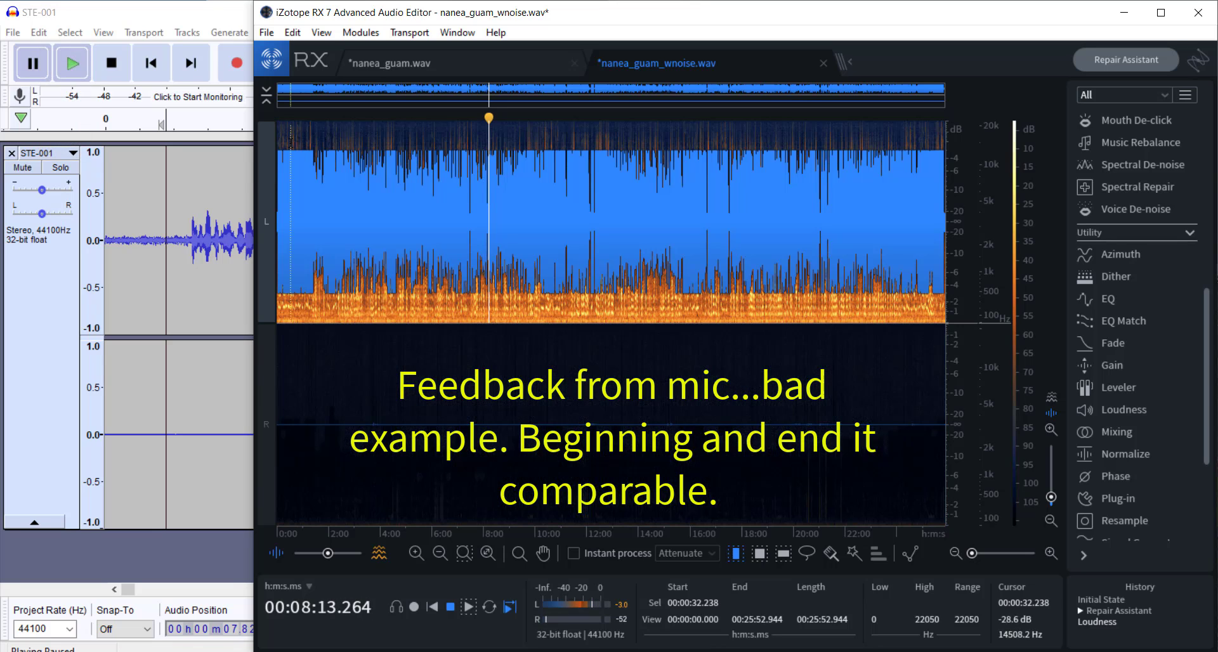
pyautogui.press('space')
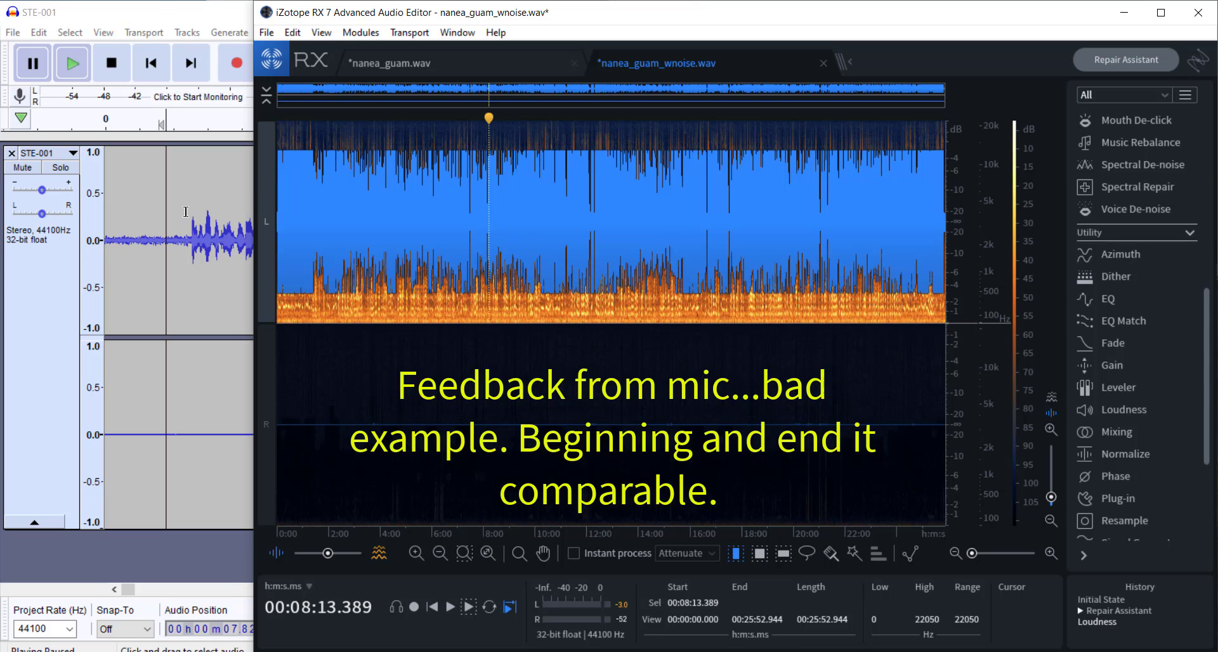
# Step: Switch to Audacity and maximize the STE-001 project window
pyautogui.click(139, 26)
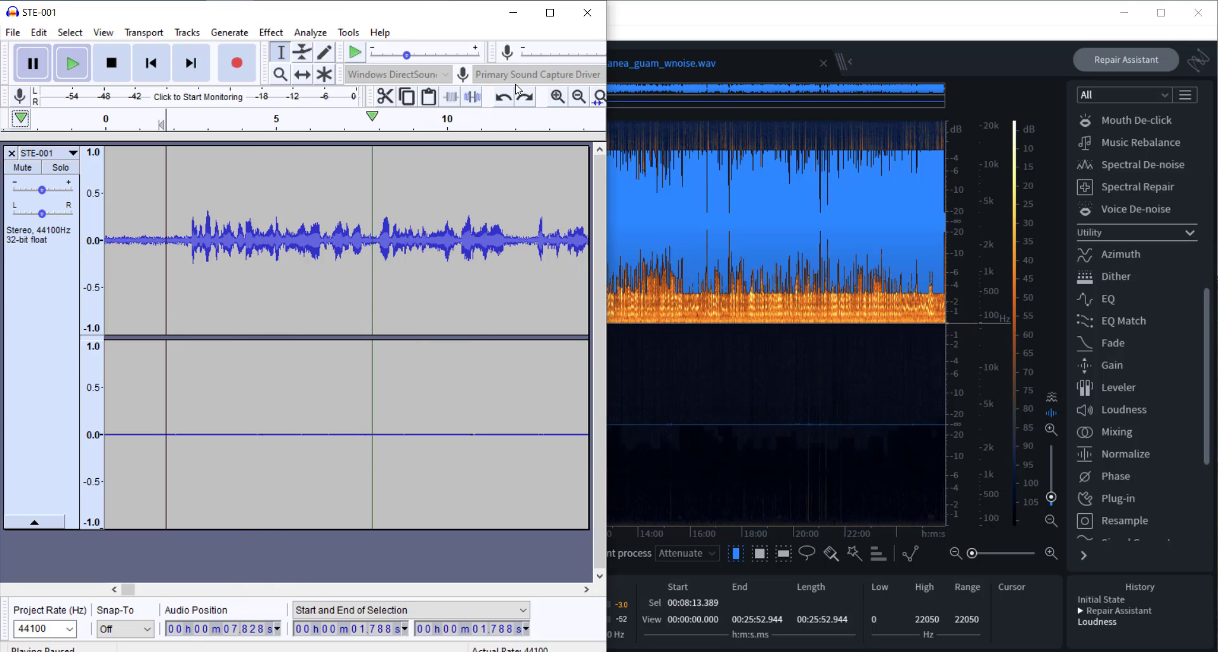
pyautogui.click(551, 14)
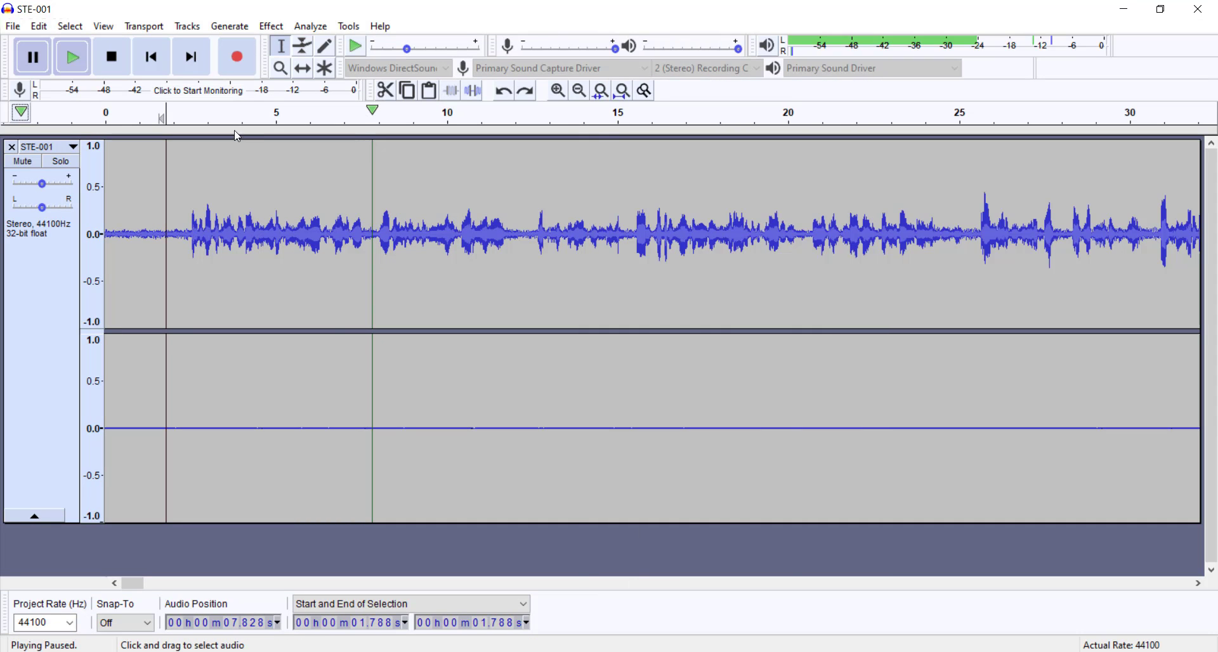
# Step: Normalize the entire STE-001 track to a peak amplitude of -3.0 dB with DC offset removal and stereo channels linked
pyautogui.click(32, 313)
pyautogui.click(277, 29)
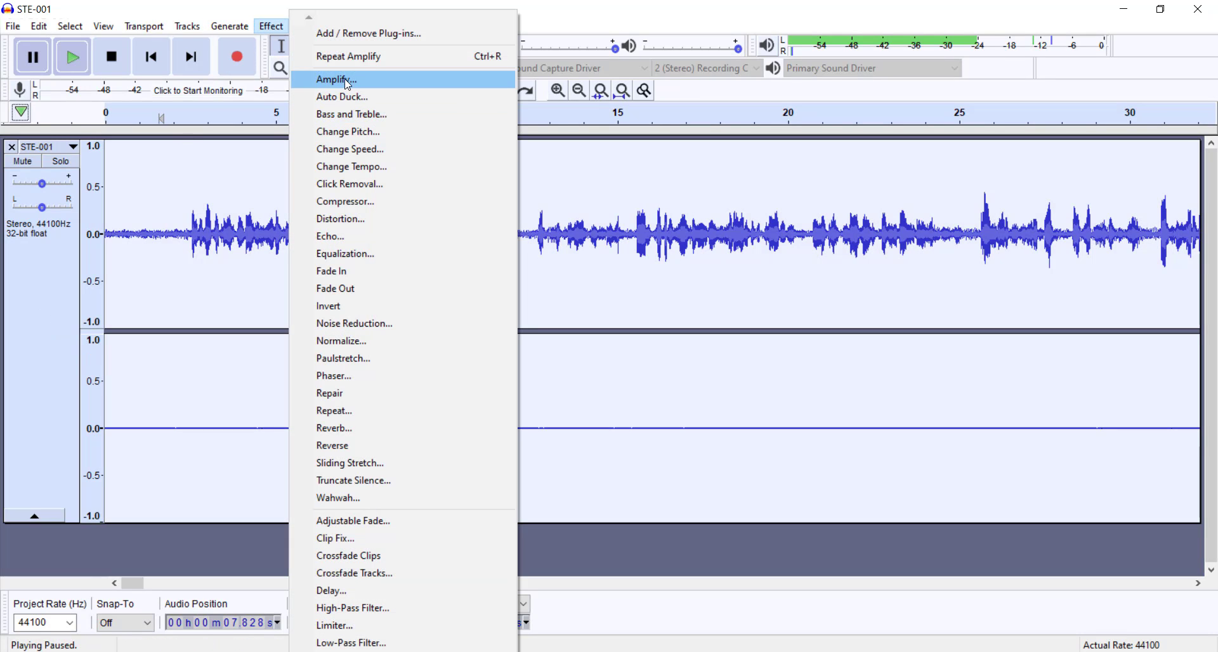
pyautogui.click(355, 341)
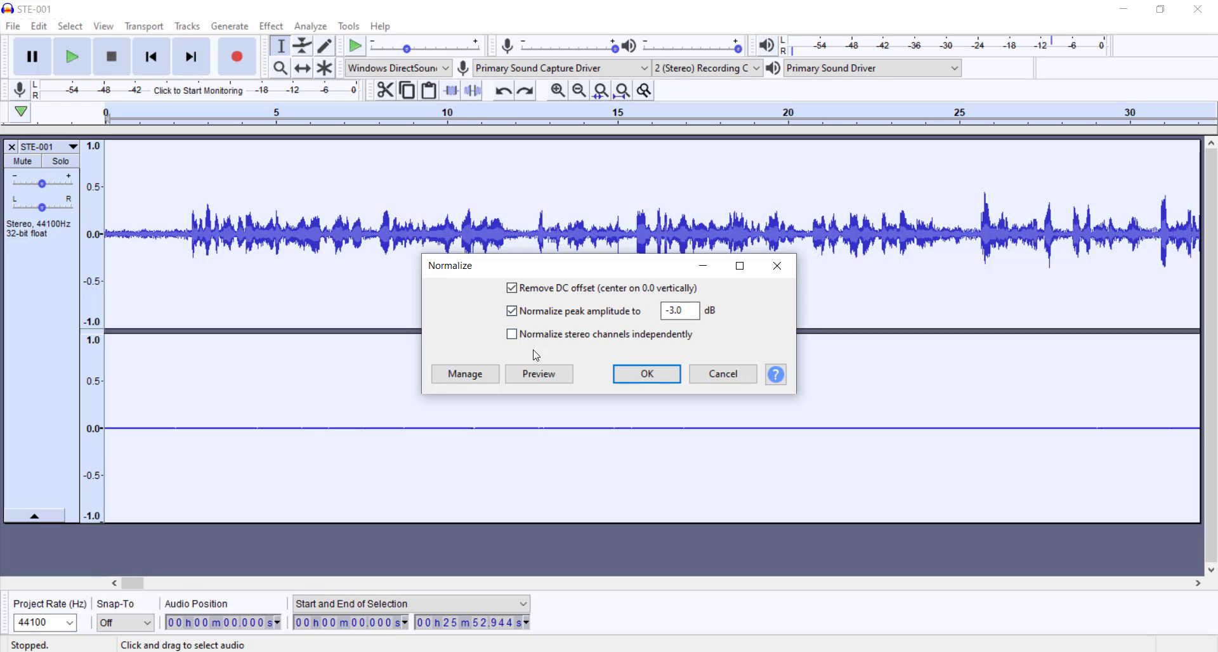
pyautogui.click(647, 375)
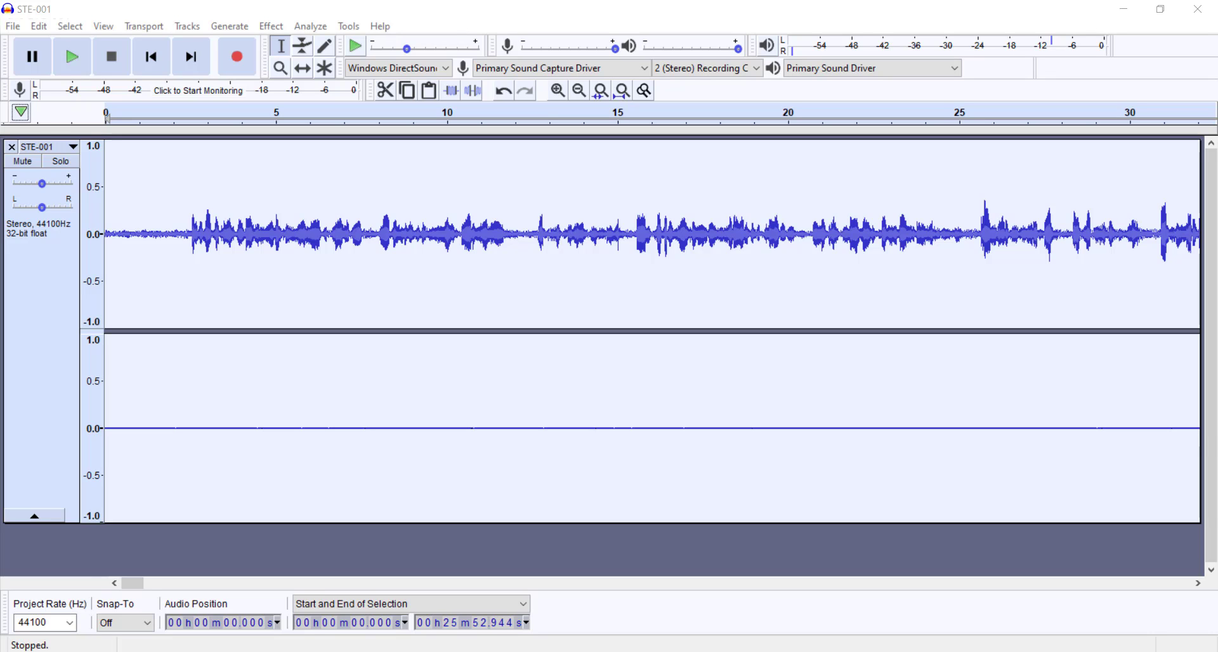
# Step: Mark the tall peaks near 19:30 and 23:50 in the full STE-001 waveform, and undo the normalization
pyautogui.keyDown('ctrl'); pyautogui.scroll(-6, 391, 381); pyautogui.keyUp('ctrl')
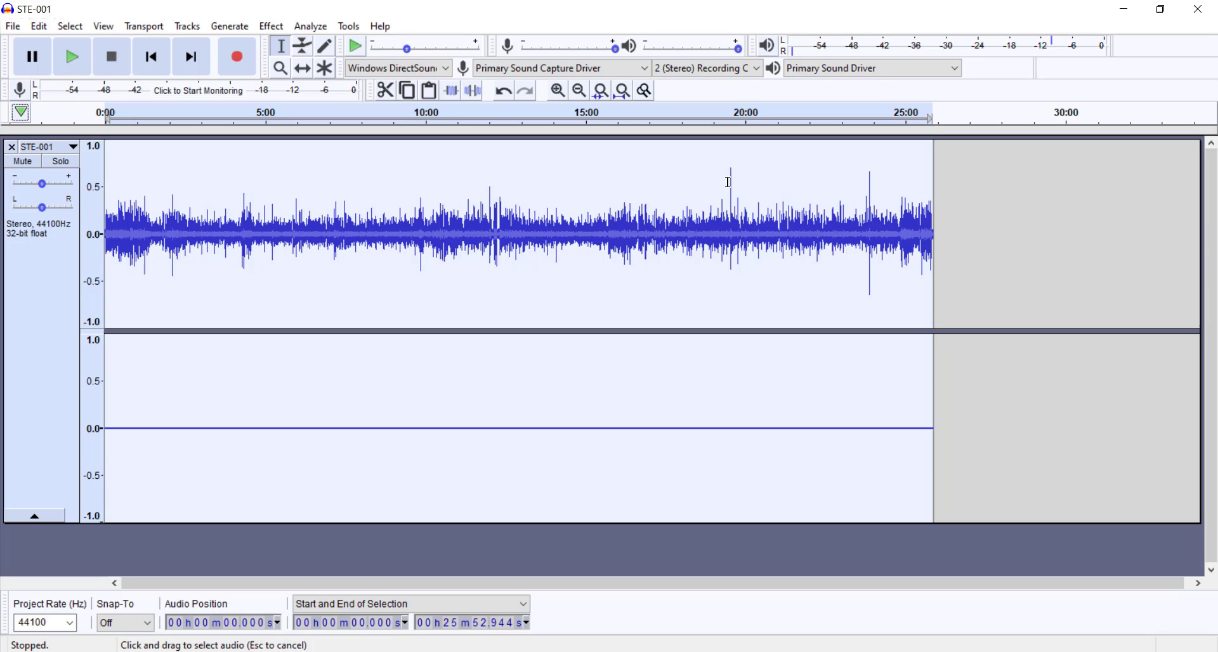
pyautogui.moveTo(730, 180); pyautogui.dragTo(739, 183)
pyautogui.click(873, 198)
pyautogui.moveTo(873, 198); pyautogui.dragTo(864, 198)
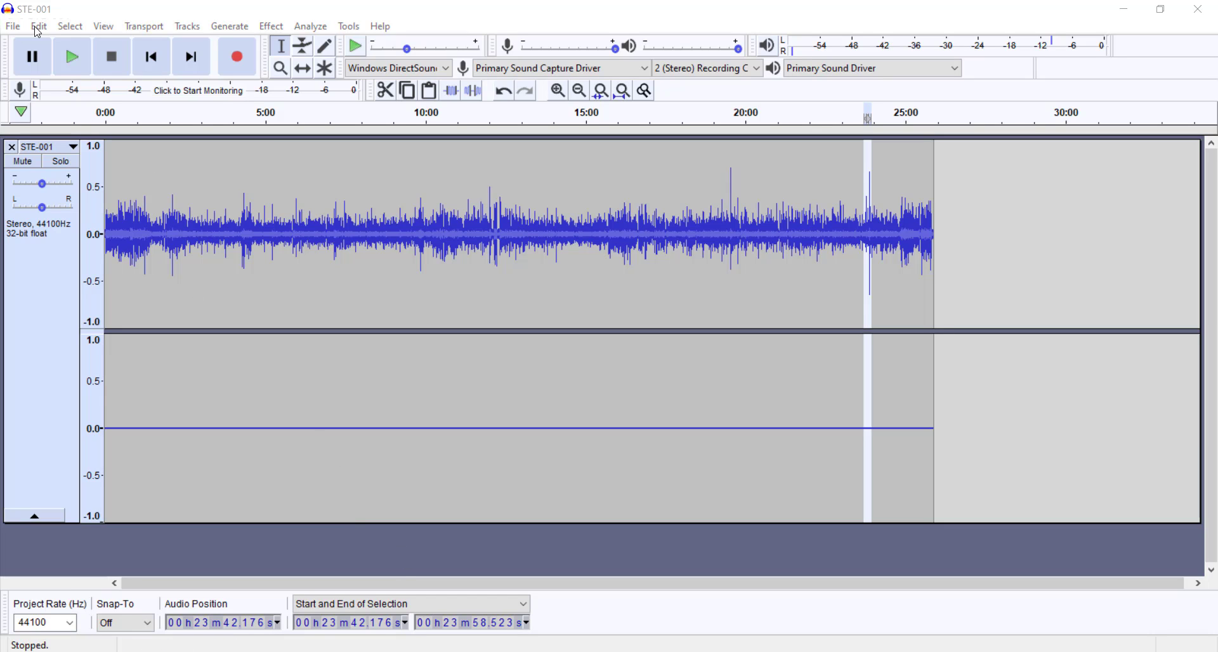
pyautogui.click(38, 28)
pyautogui.click(82, 44)
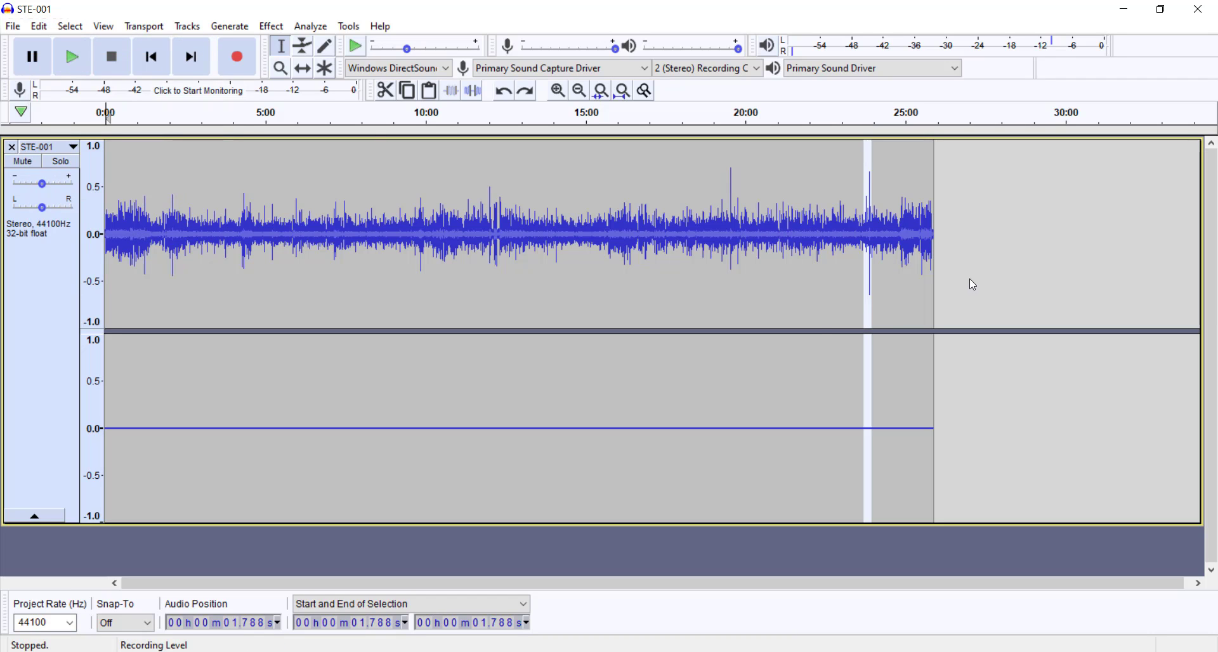
# Step: Examine the loud spike near 23:52 and play the audio around it from about 23:51.3, pausing at about 23:54.5
pyautogui.keyDown('ctrl'); pyautogui.scroll(6, 872, 266); pyautogui.keyUp('ctrl')
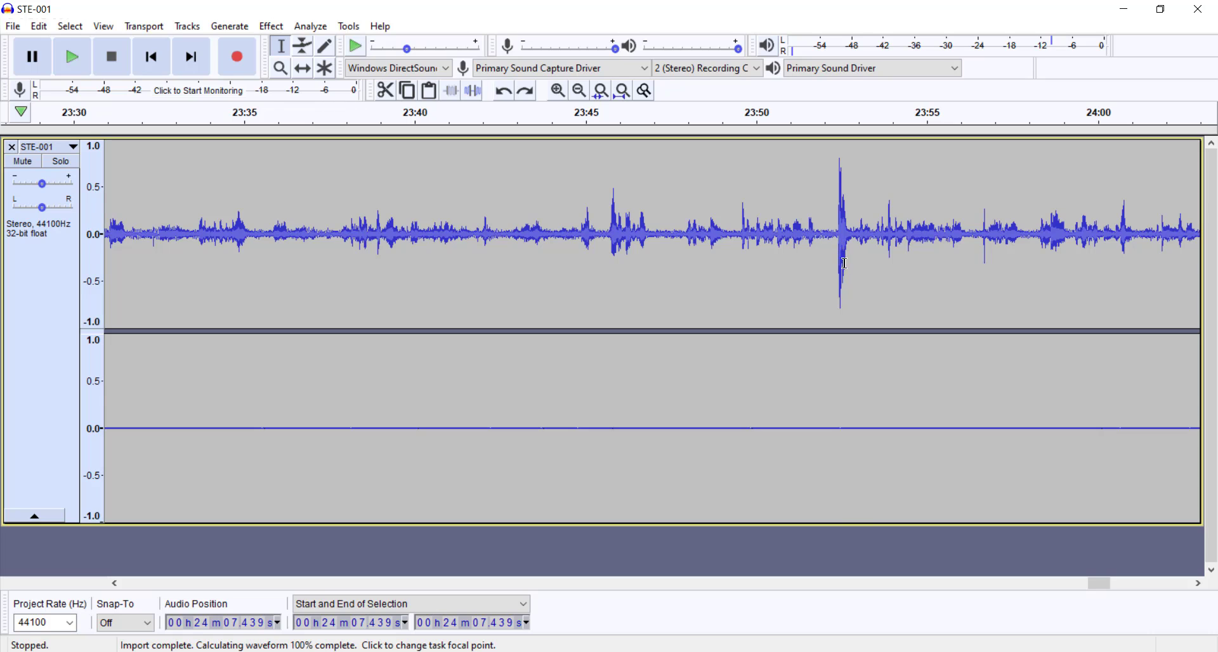
pyautogui.moveTo(828, 259); pyautogui.dragTo(860, 270)
pyautogui.scroll(6, 843, 276)
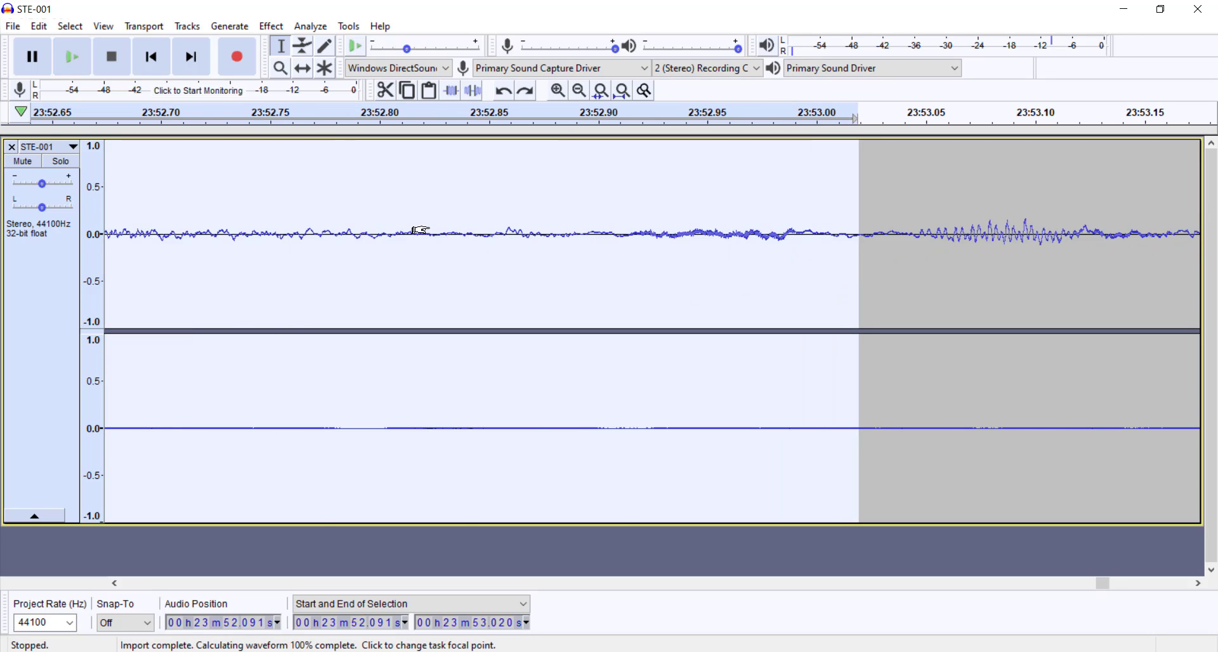
pyautogui.keyDown('ctrl'); pyautogui.scroll(-4, 418, 230); pyautogui.keyUp('ctrl')
pyautogui.moveTo(358, 247); pyautogui.dragTo(424, 257)
pyautogui.press('space')
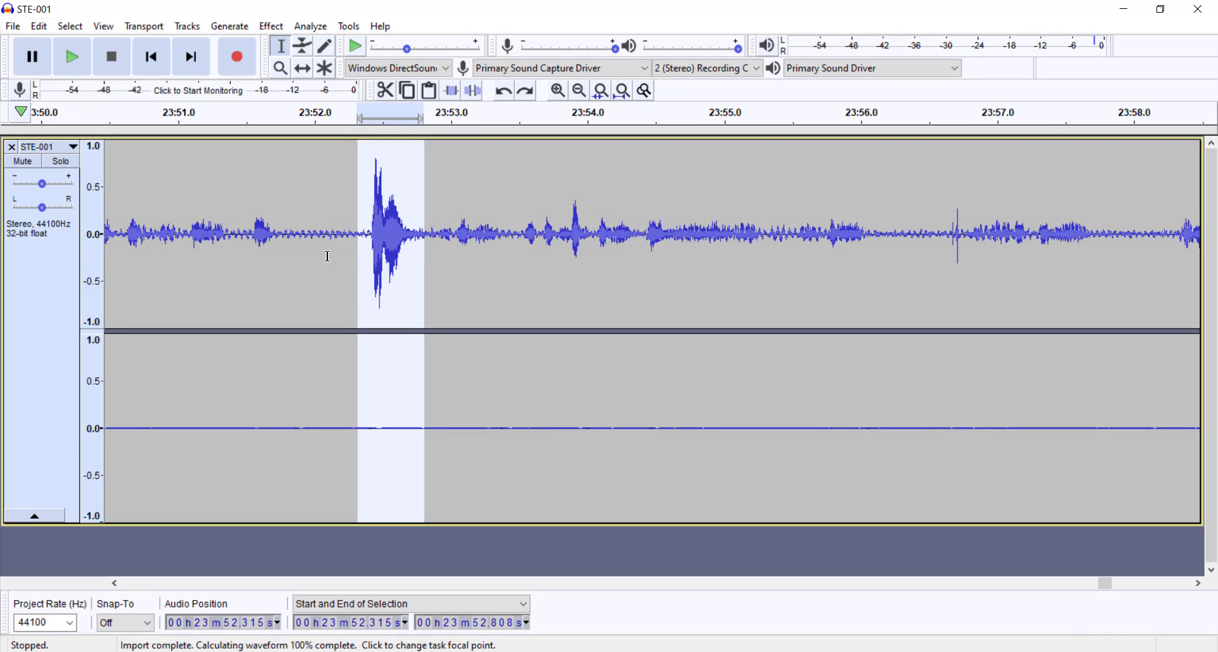
pyautogui.click(214, 241)
pyautogui.press('space')
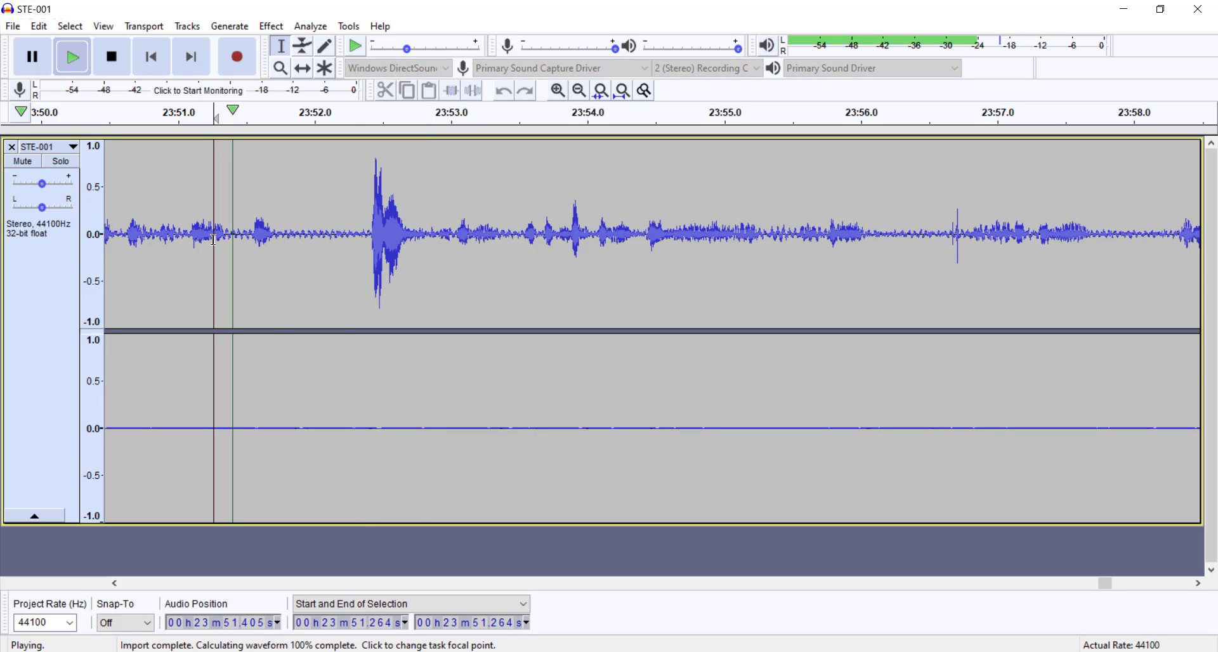
pyautogui.click(35, 58)
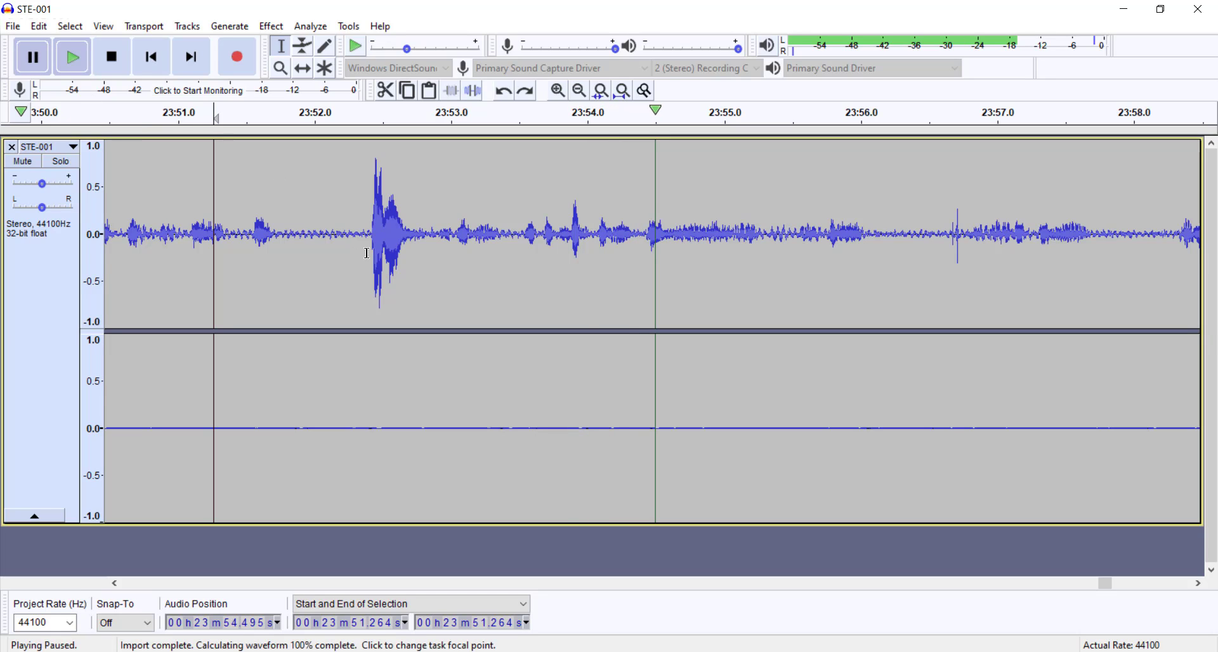
# Step: Select the loud spike from about 23:52.39 to 23:53.49, audition it and delete that section from the track
pyautogui.moveTo(368, 254); pyautogui.dragTo(518, 265)
pyautogui.press('space')
pyautogui.press('space')
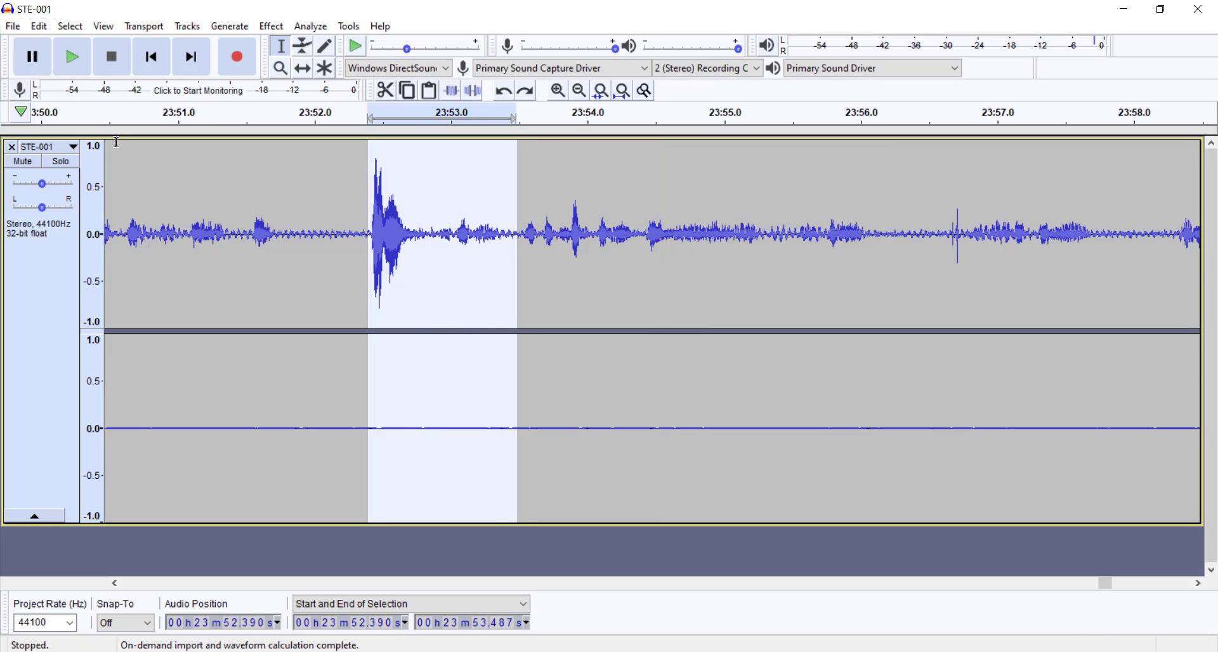
pyautogui.press('Delete')
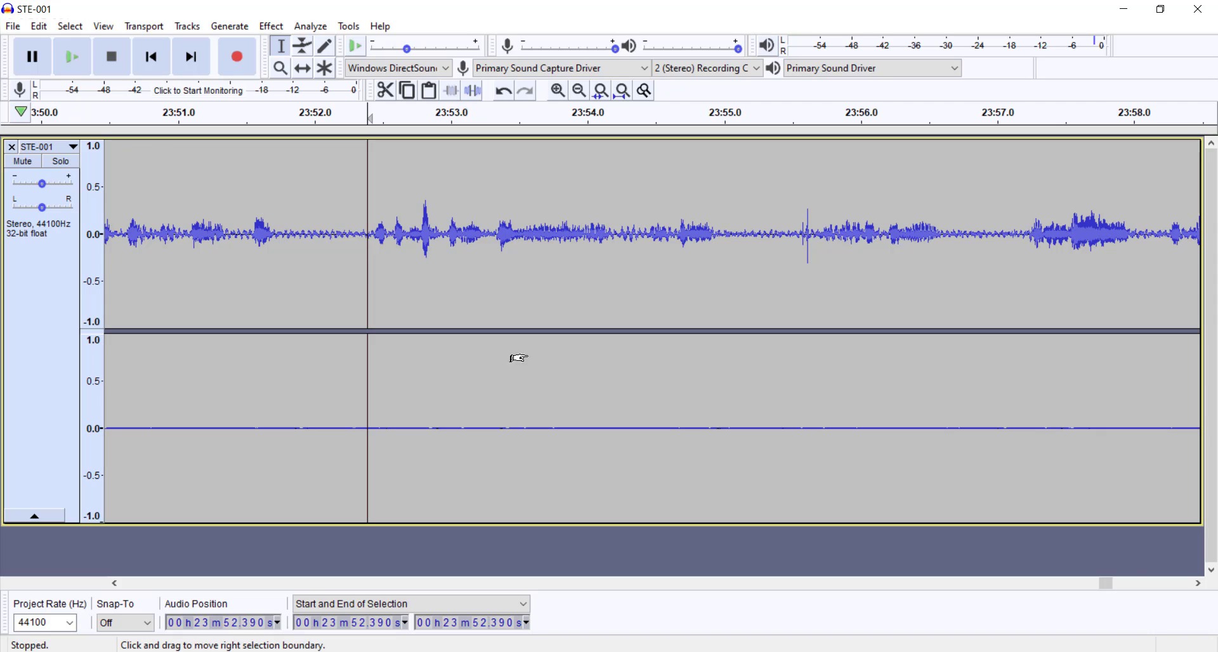
# Step: Locate the tall peak near 19:32 and audition the passage from about 19:31.8 to 19:34.1
pyautogui.scroll(-3, 587, 362)
pyautogui.scroll(-4, 586, 362)
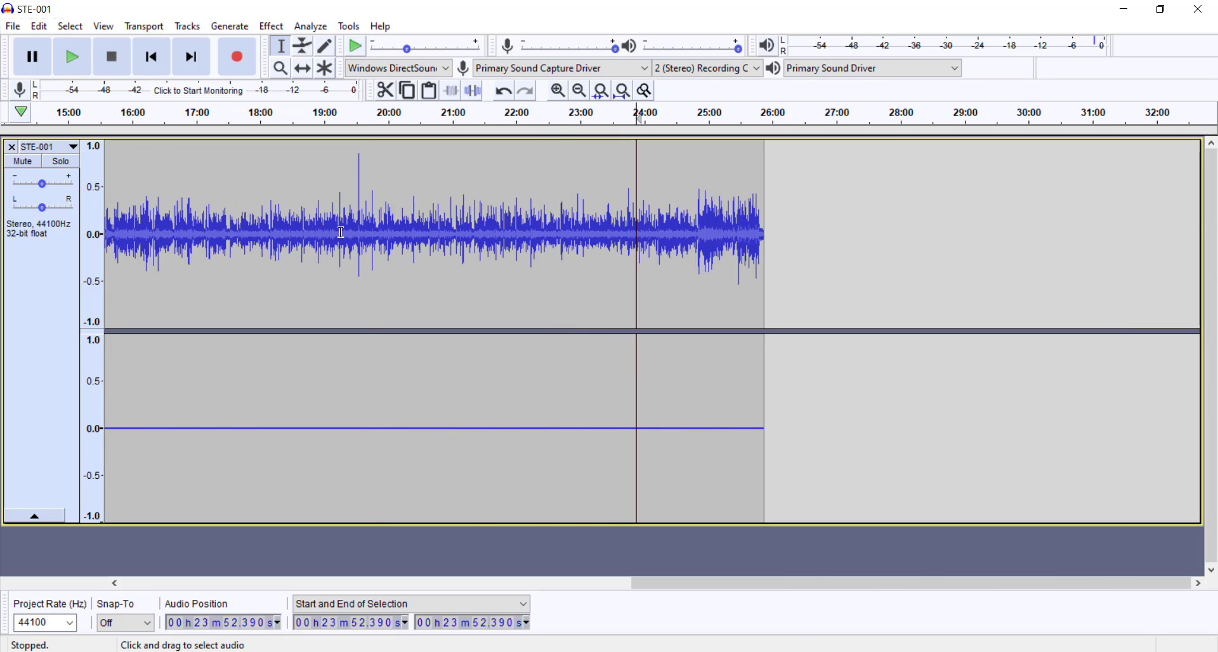
pyautogui.moveTo(353, 233); pyautogui.dragTo(367, 233)
pyautogui.scroll(6, 350, 275)
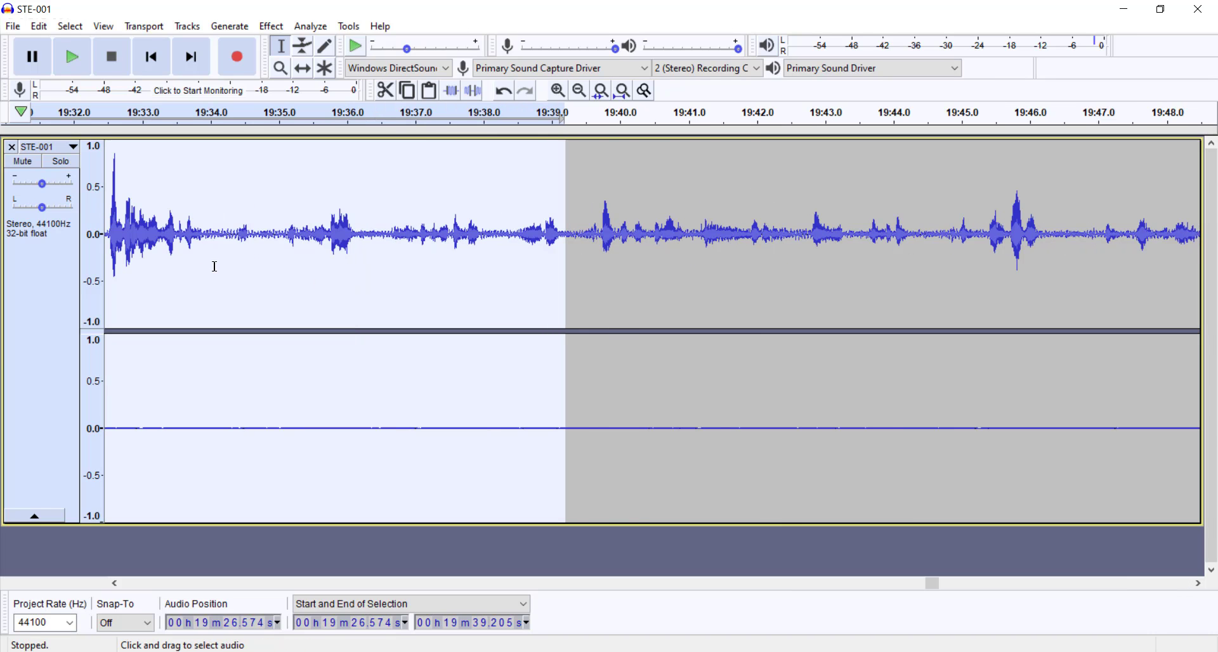
pyautogui.moveTo(130, 278); pyautogui.dragTo(70, 290)
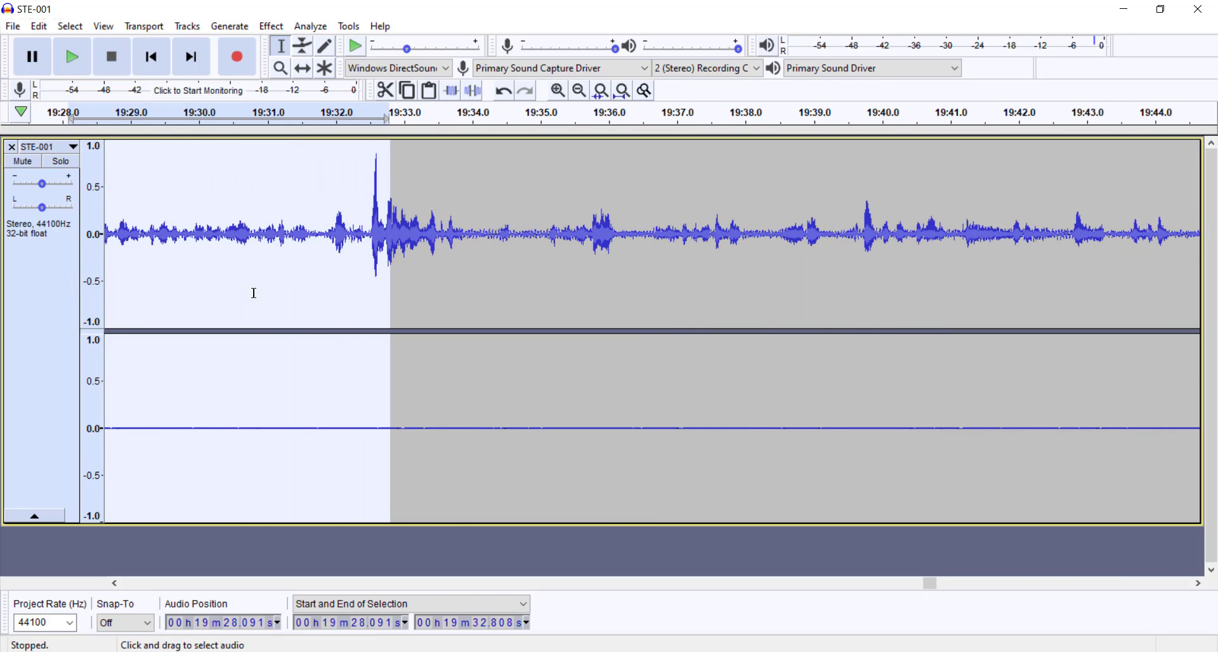
pyautogui.click(373, 277)
pyautogui.moveTo(277, 259); pyautogui.dragTo(651, 272)
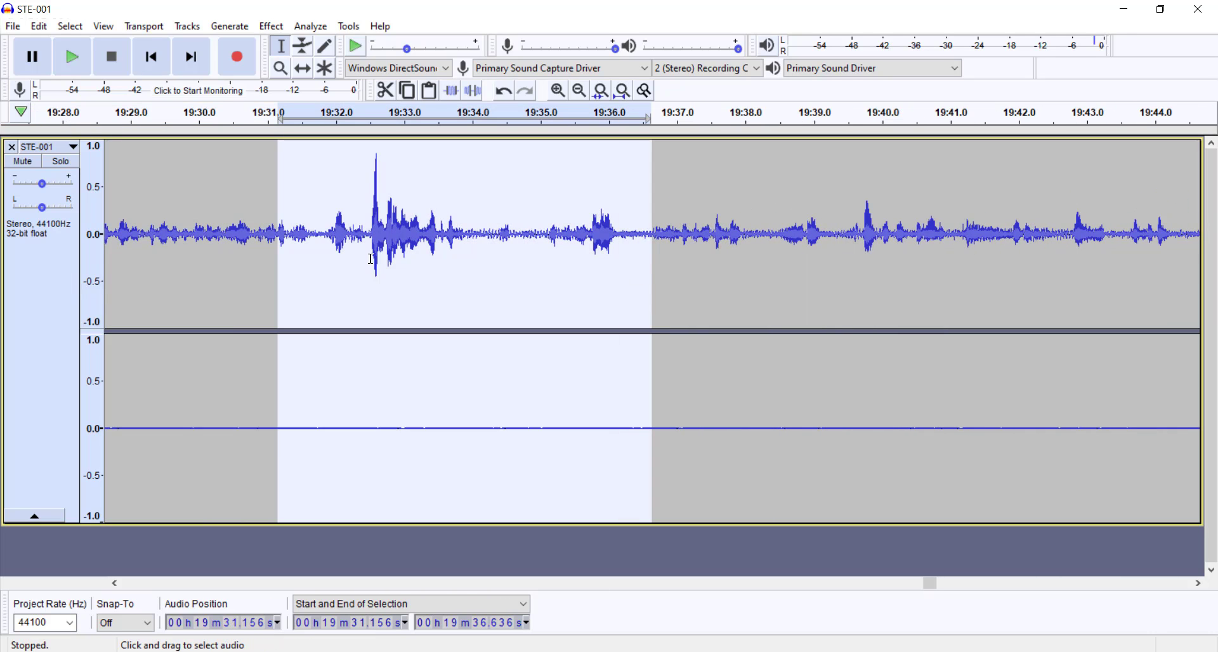
pyautogui.click(338, 269)
pyautogui.moveTo(321, 269); pyautogui.dragTo(481, 266)
pyautogui.press('space')
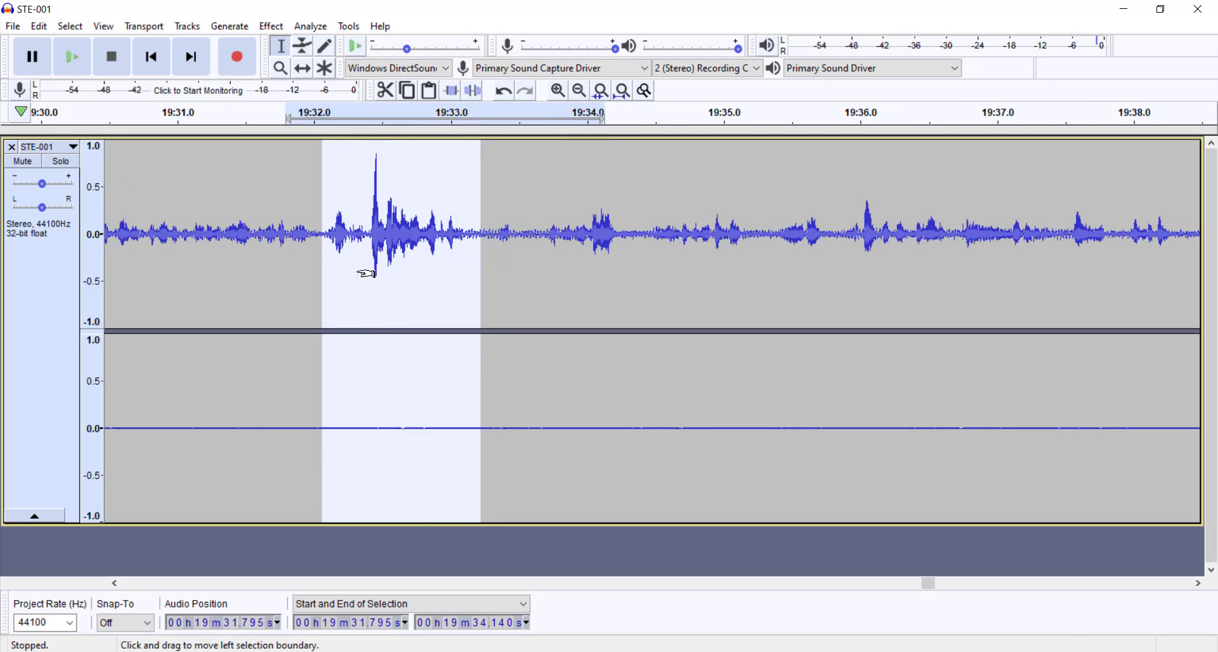
# Step: Select the loud peak in the STE-001 track from about 19:32.52 to 19:33.53
pyautogui.hotkey('ctrl', '1')
pyautogui.hotkey('ctrl', '1')
pyautogui.hotkey('ctrl', '1')
pyautogui.keyDown('ctrl'); pyautogui.scroll(-2, 701, 305); pyautogui.keyUp('ctrl')
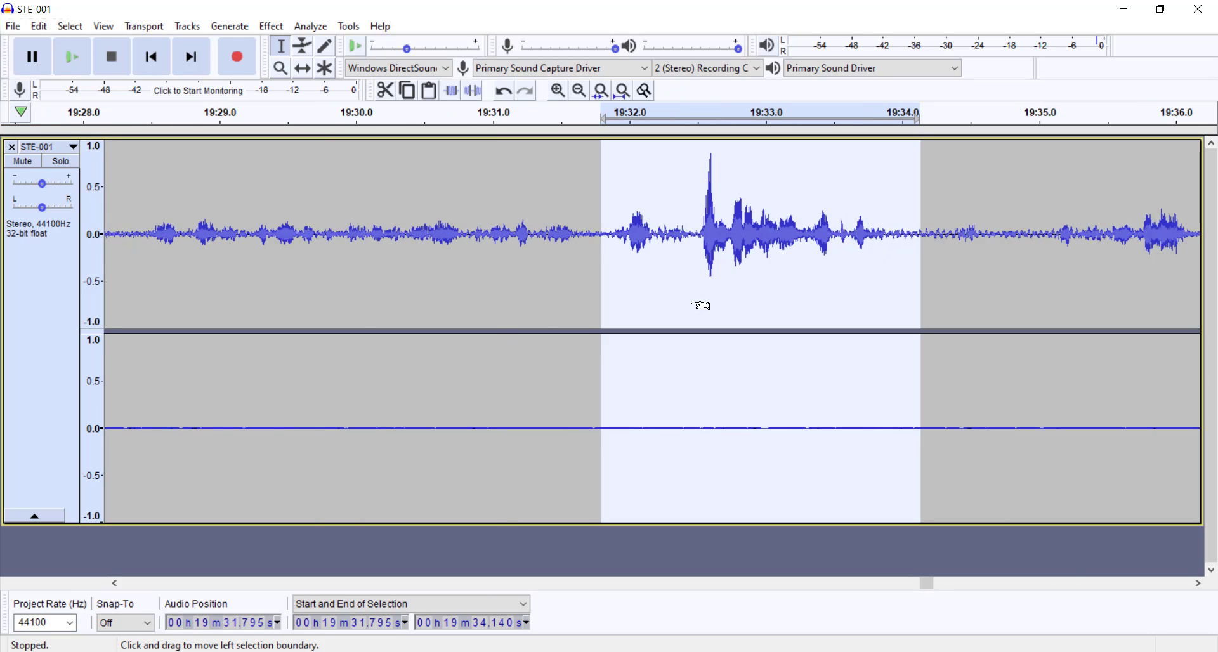
pyautogui.moveTo(698, 262); pyautogui.dragTo(838, 250)
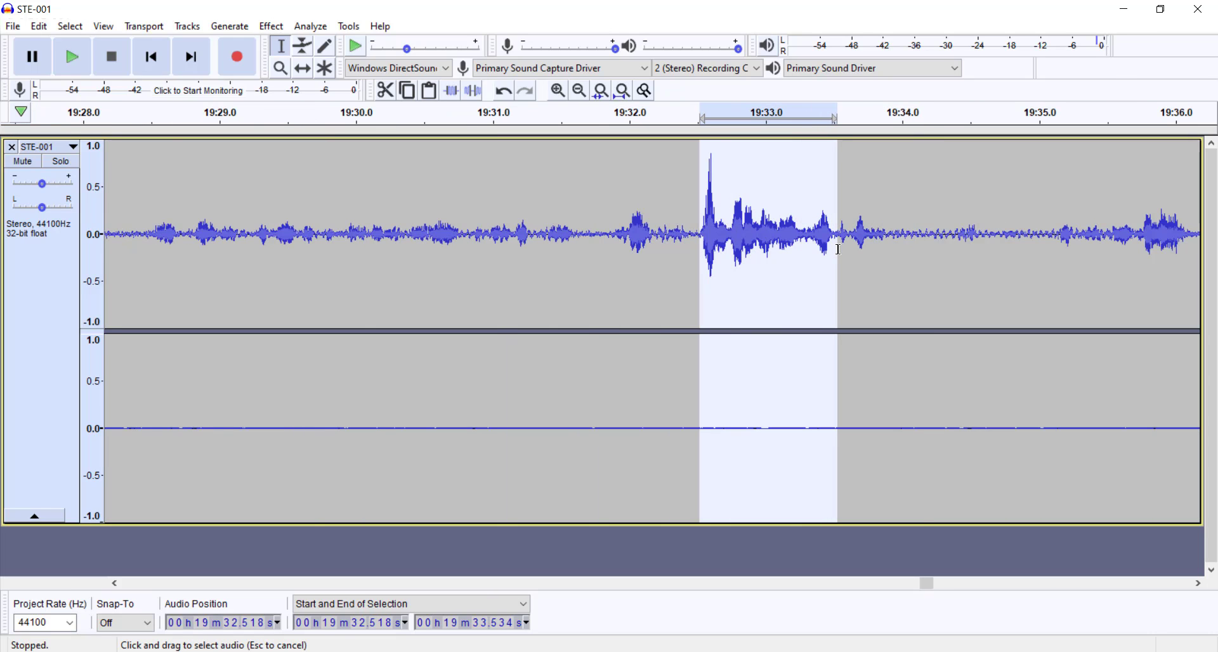
pyautogui.click(273, 26)
pyautogui.click(336, 79)
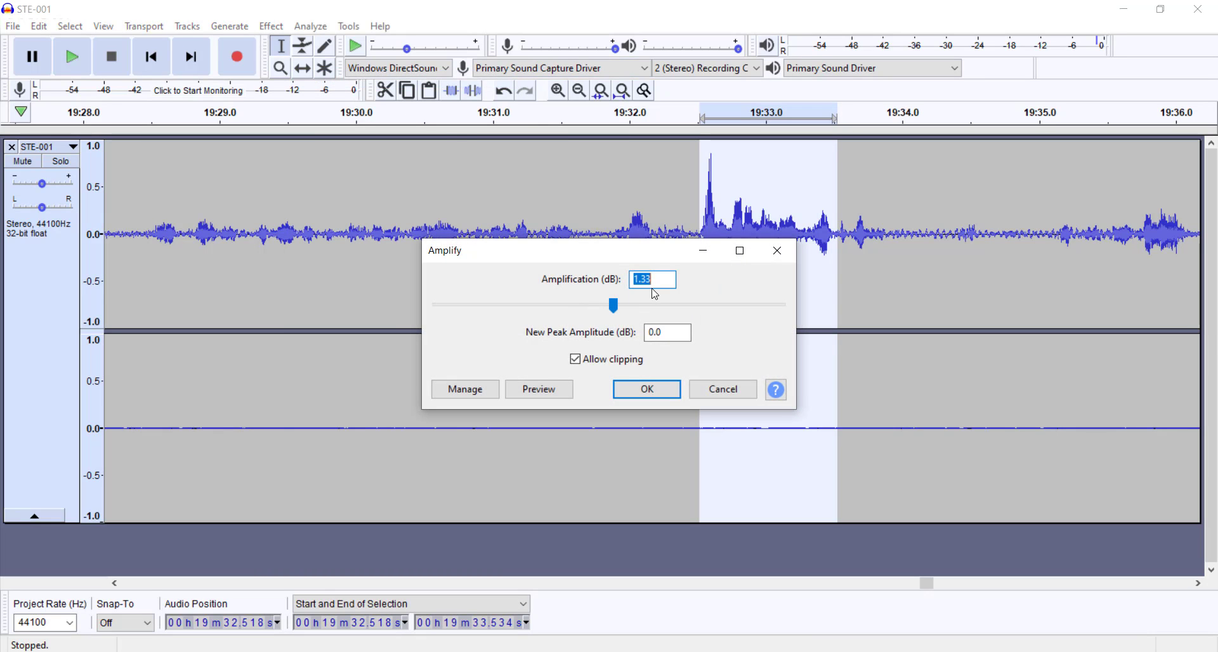
pyautogui.press('Return')
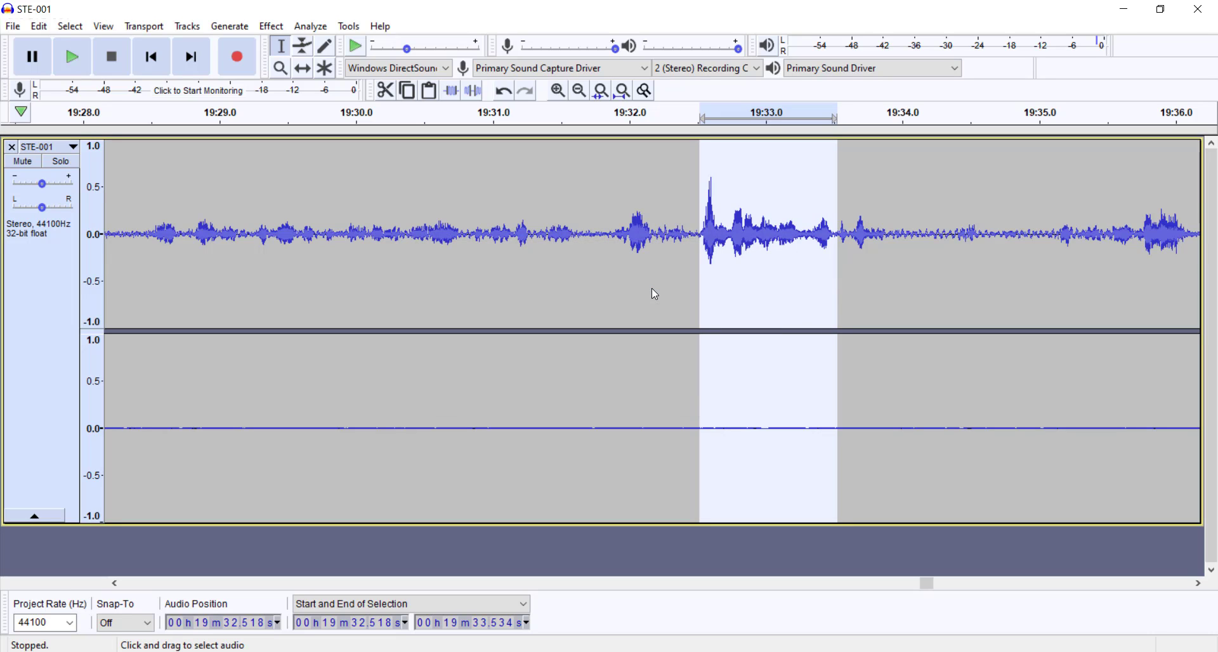
# Step: Amplify the selected loud peak near 19:32.5 by -5 dB
pyautogui.click(271, 26)
pyautogui.click(336, 79)
pyautogui.write('-5')
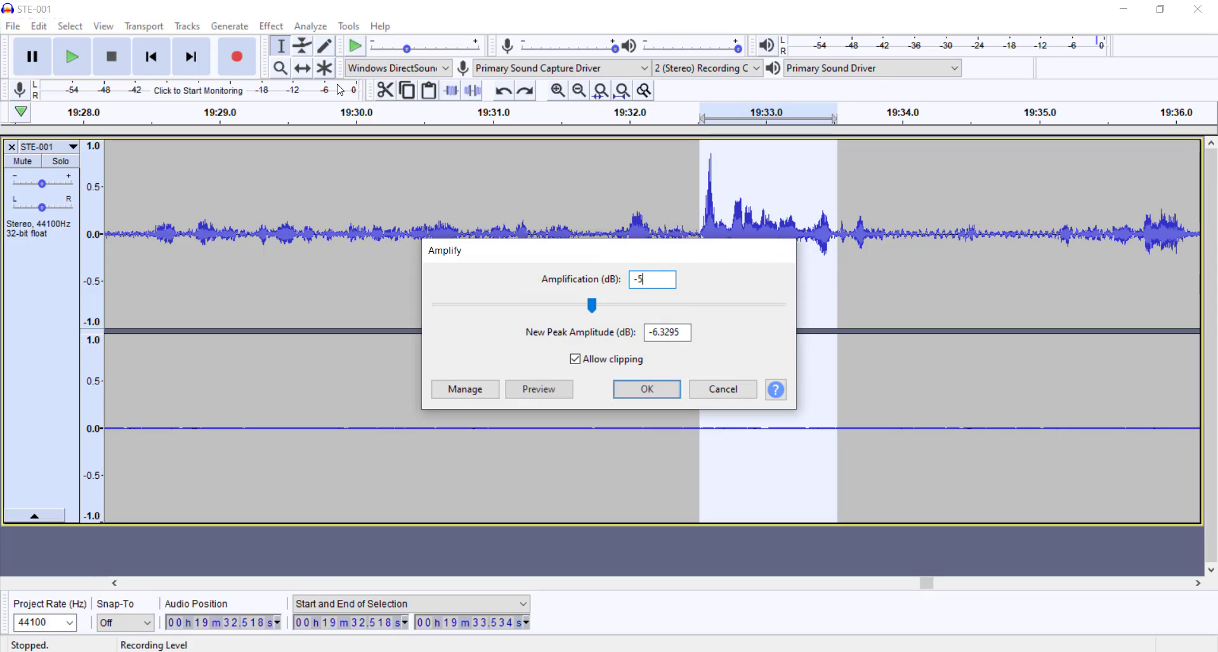
pyautogui.press('Return')
# Step: Examine the full STE-001 waveform from start to end for any remaining isolated peaks
pyautogui.click(708, 248)
pyautogui.scroll(-15, 701, 245)
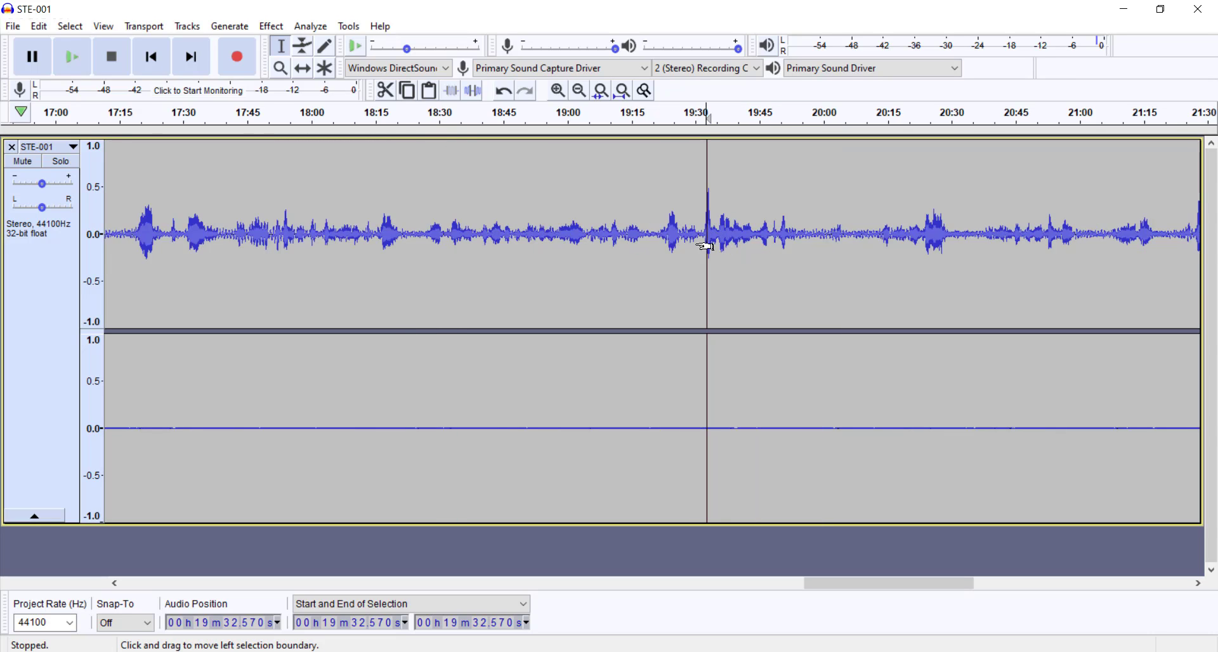
pyautogui.scroll(5, 108, 273)
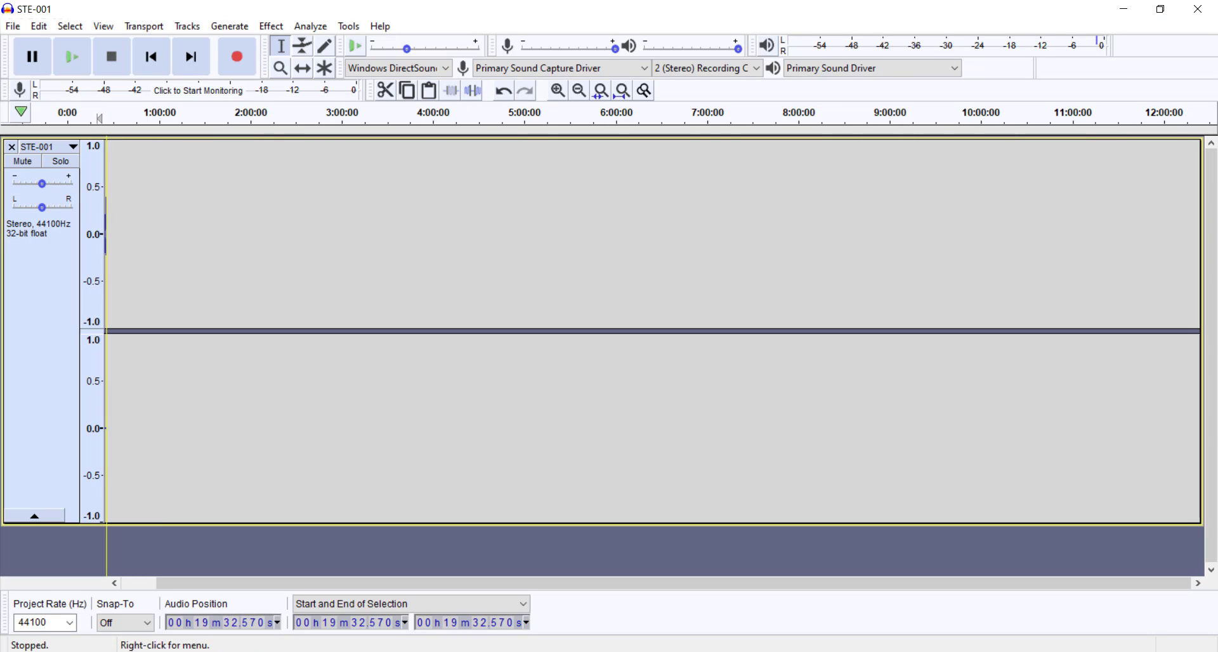
pyautogui.moveTo(141, 501); pyautogui.dragTo(21, 484)
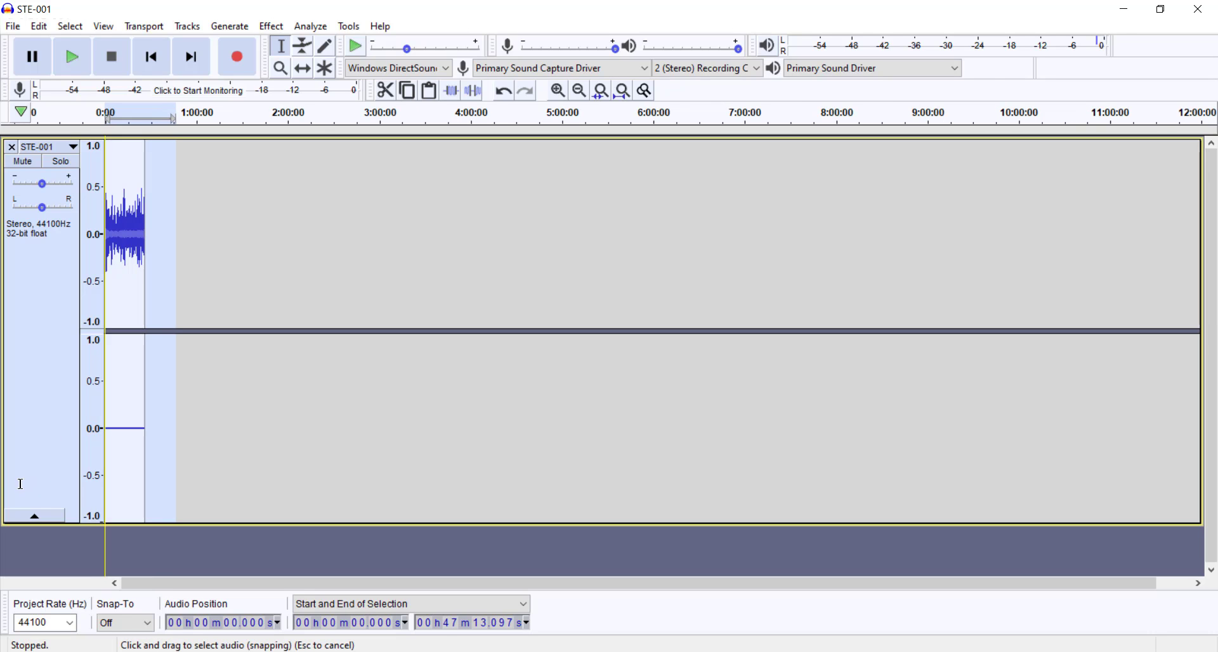
pyautogui.scroll(1, 123, 255)
pyautogui.scroll(4, 123, 255)
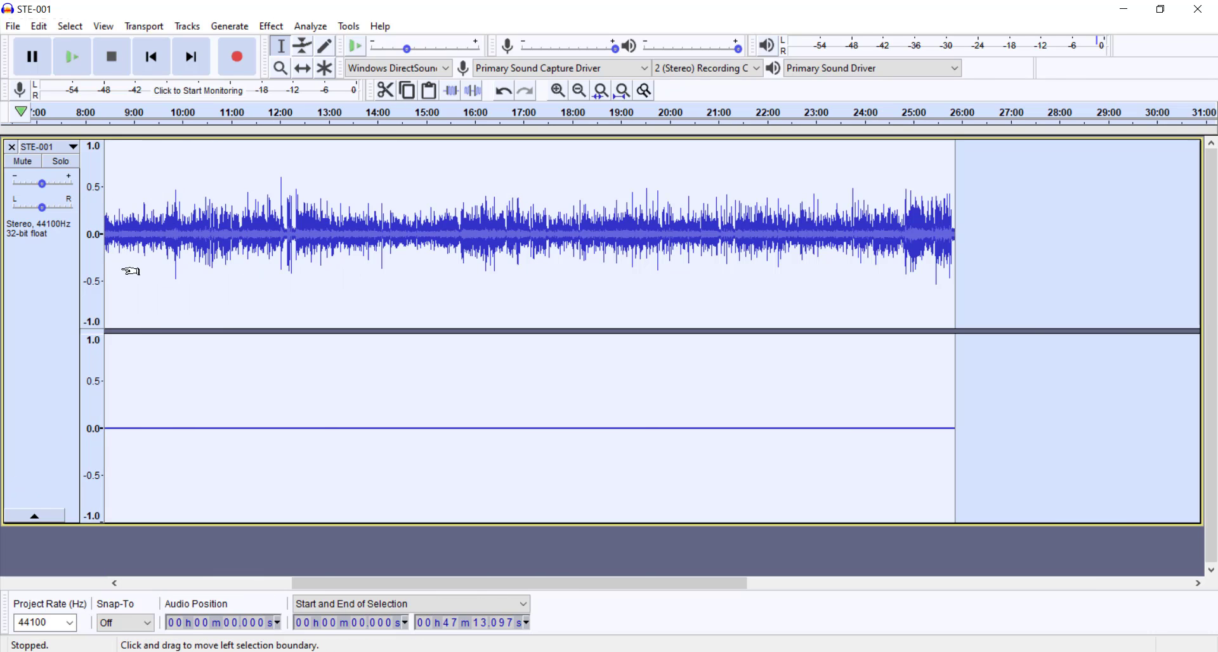
pyautogui.scroll(-1, 241, 432)
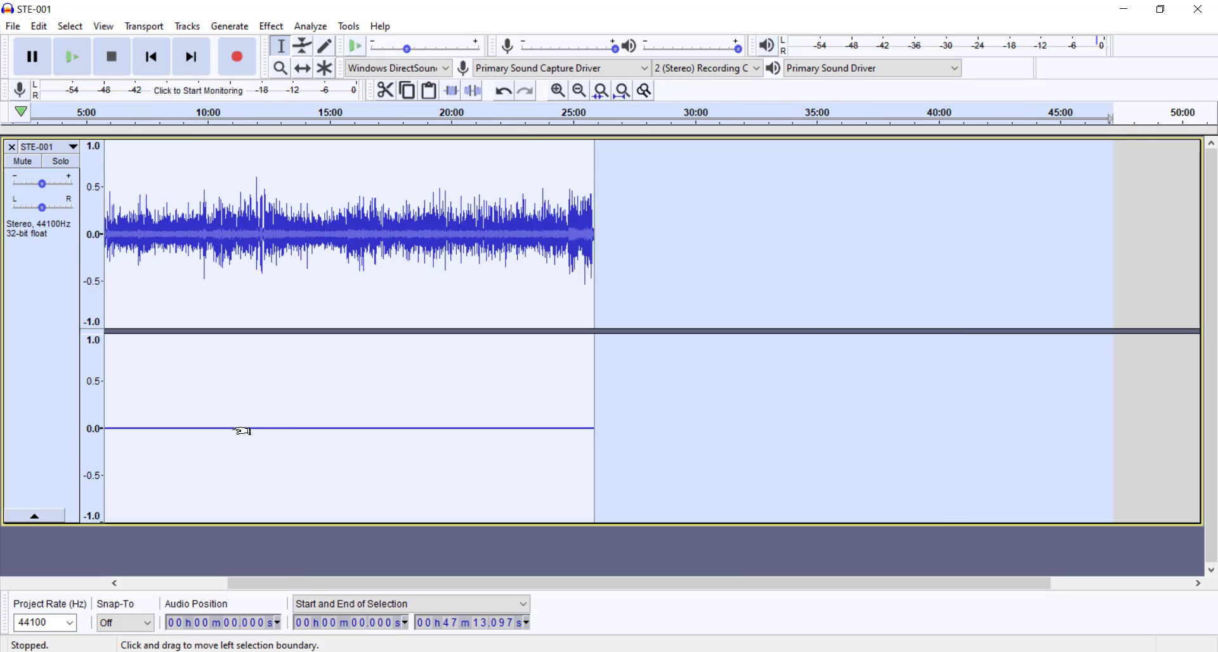
pyautogui.moveTo(252, 430); pyautogui.dragTo(14, 430)
pyautogui.click(201, 413)
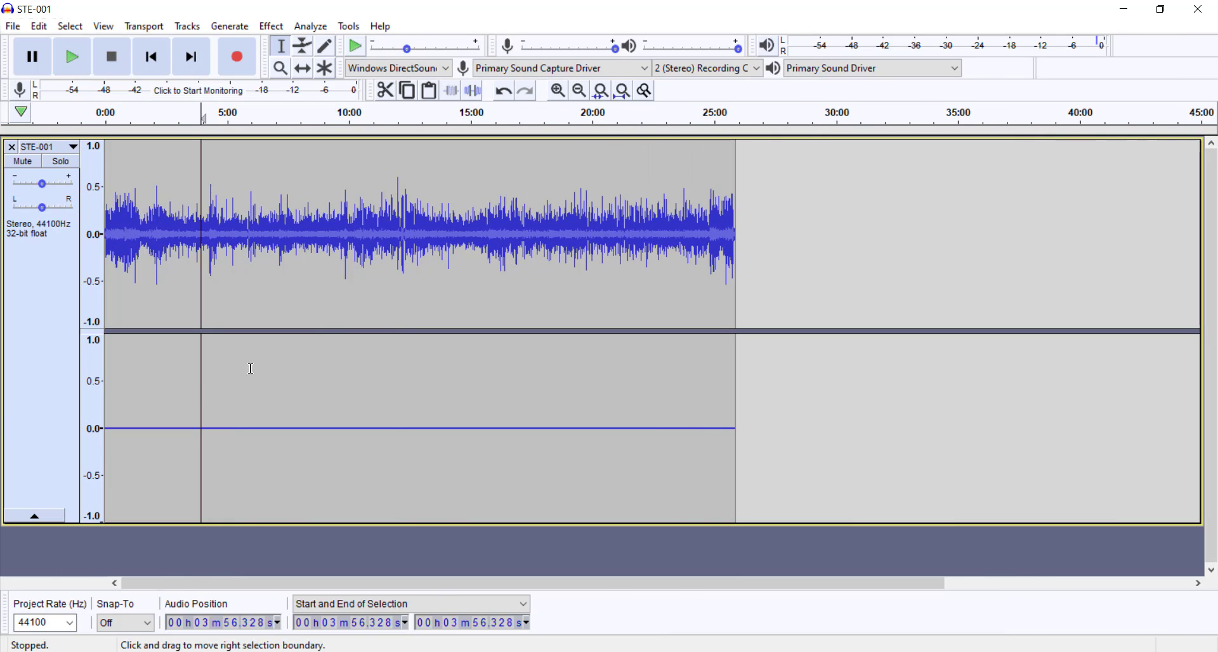
pyautogui.click(272, 26)
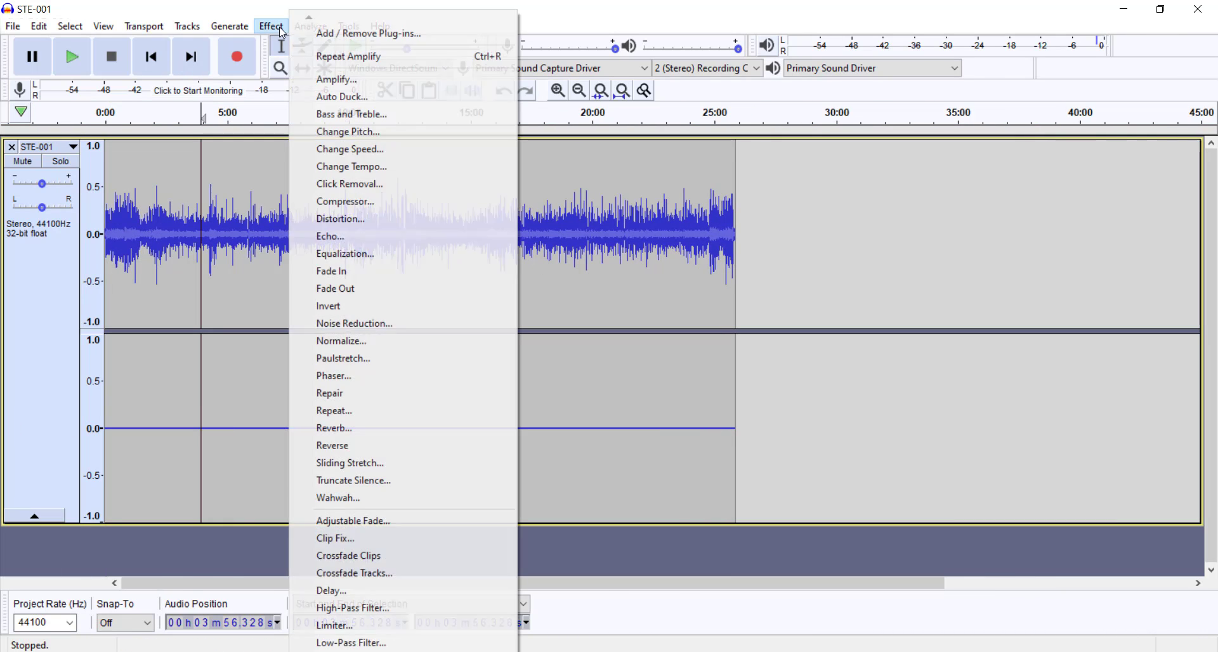
pyautogui.click(345, 343)
pyautogui.click(712, 363)
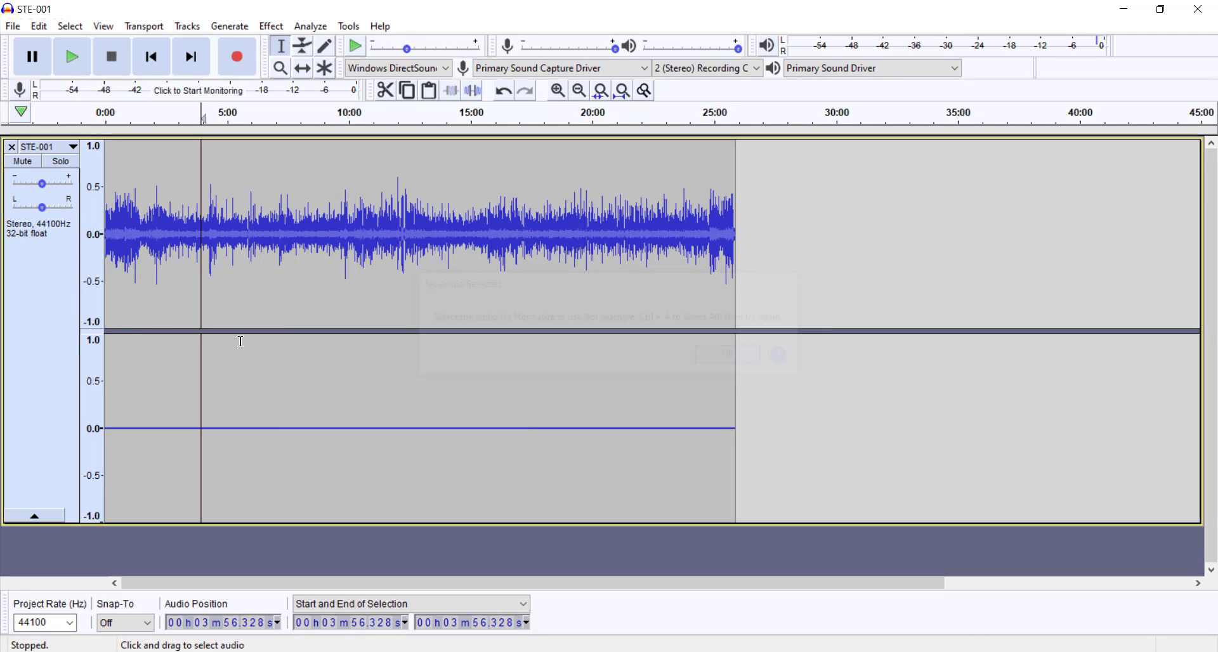
# Step: Select the whole STE-001 track, split it from stereo to mono and remove the silent second channel
pyautogui.click(36, 353)
pyautogui.click(73, 148)
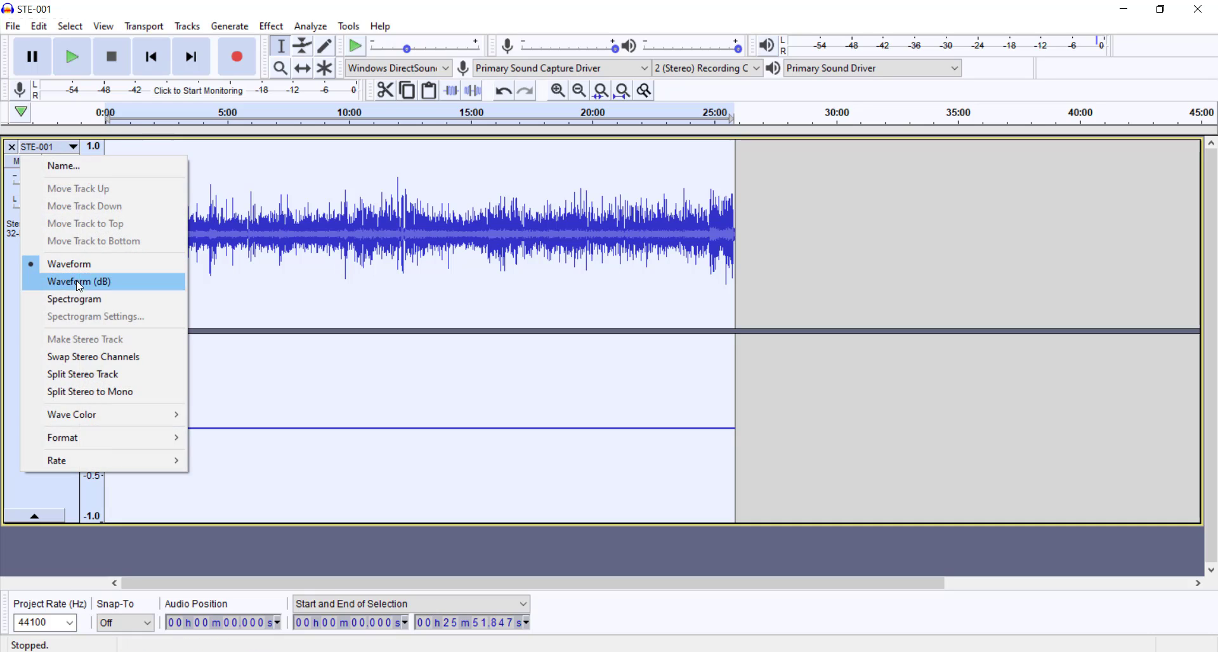
pyautogui.click(63, 392)
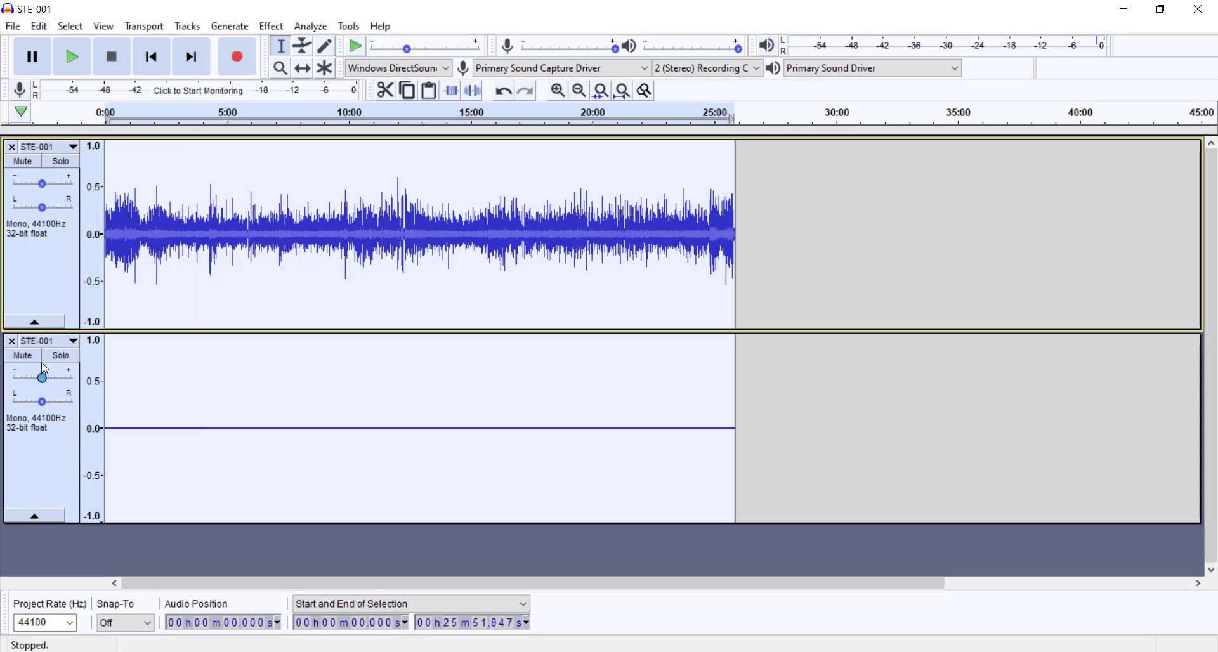
pyautogui.click(11, 342)
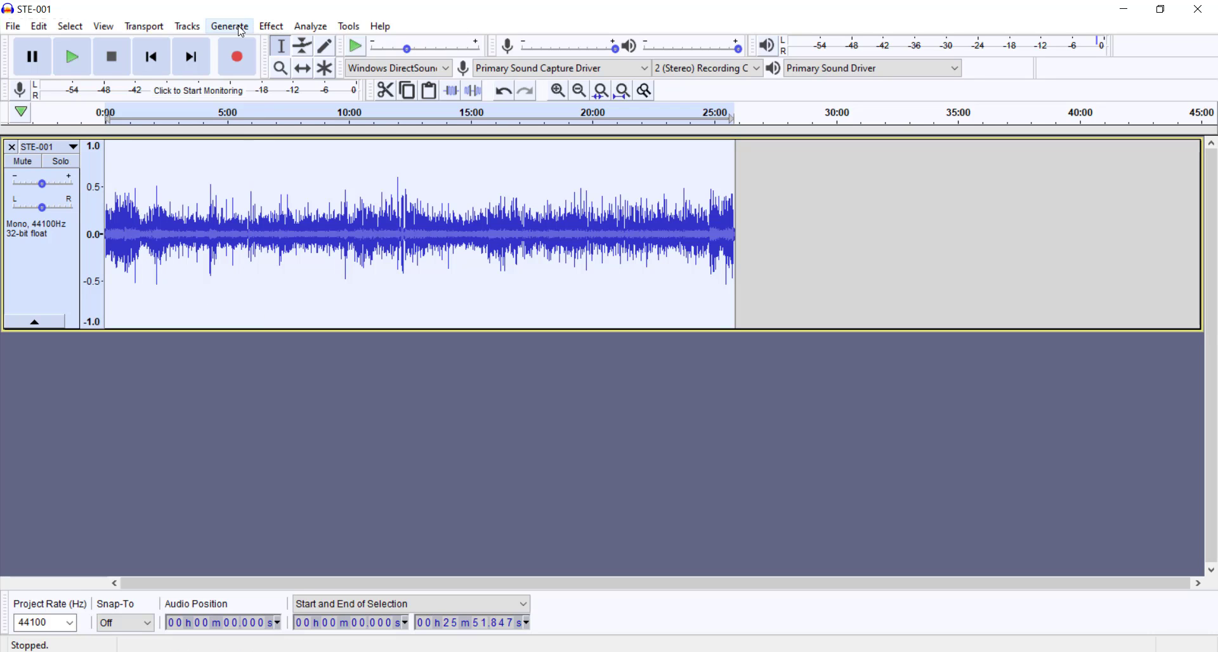
# Step: Normalize the mono track to a peak amplitude of -3.0 dB with DC offset removal
pyautogui.click(272, 27)
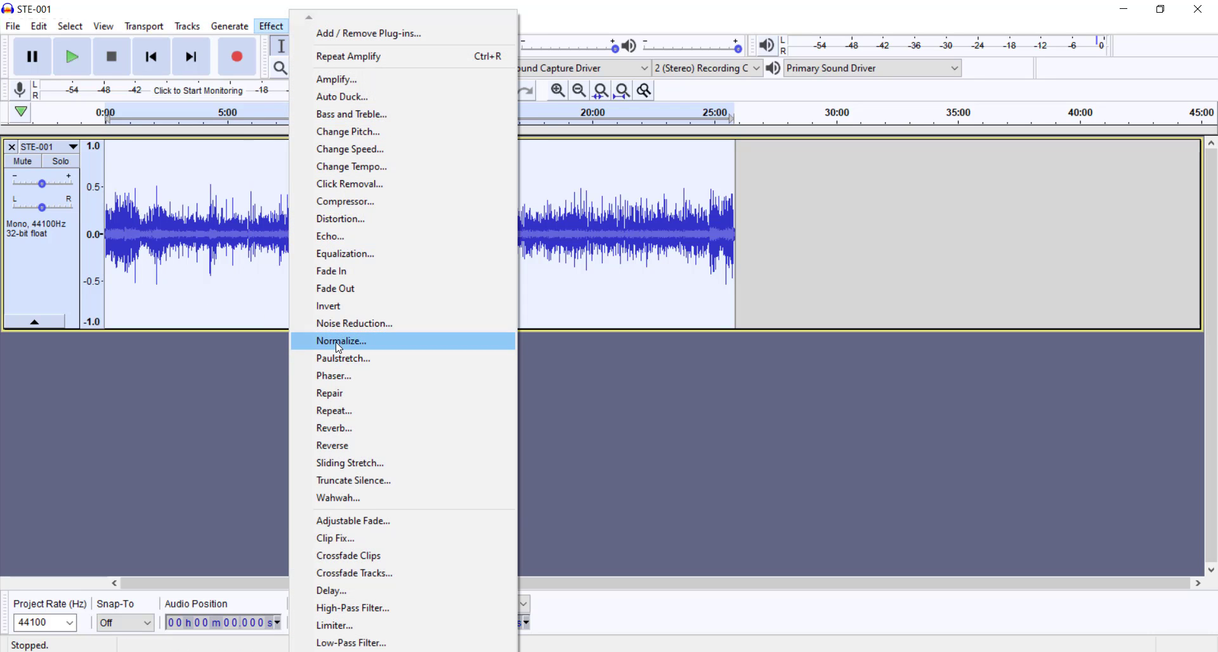
pyautogui.click(338, 341)
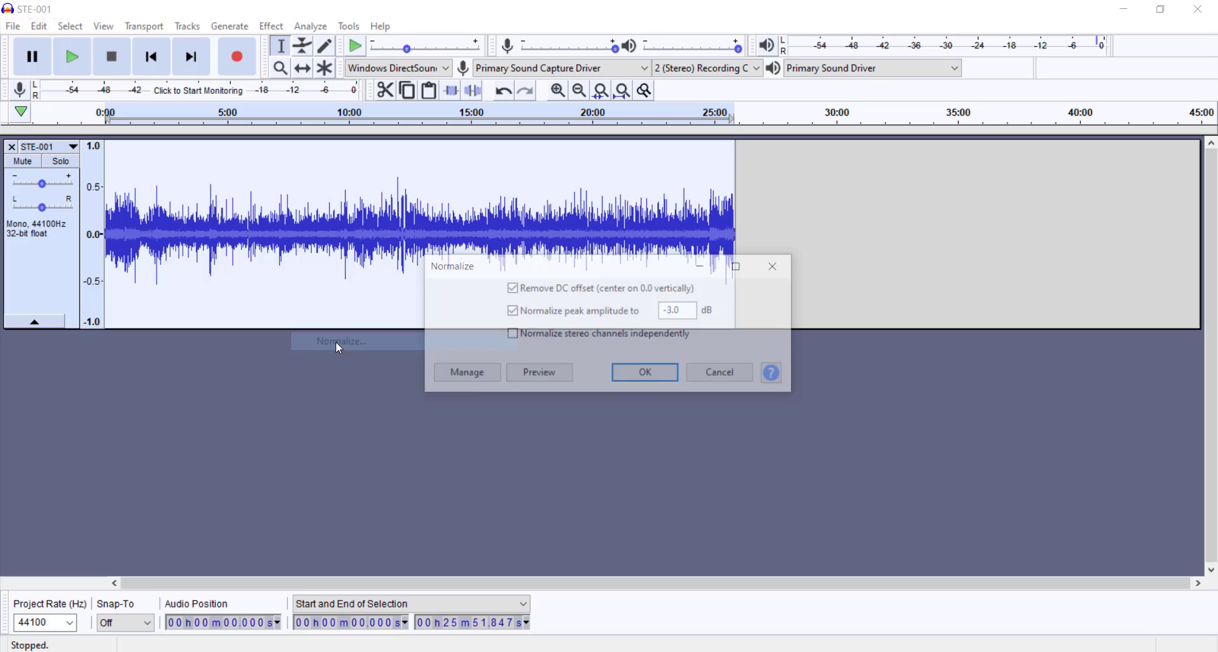
pyautogui.click(640, 380)
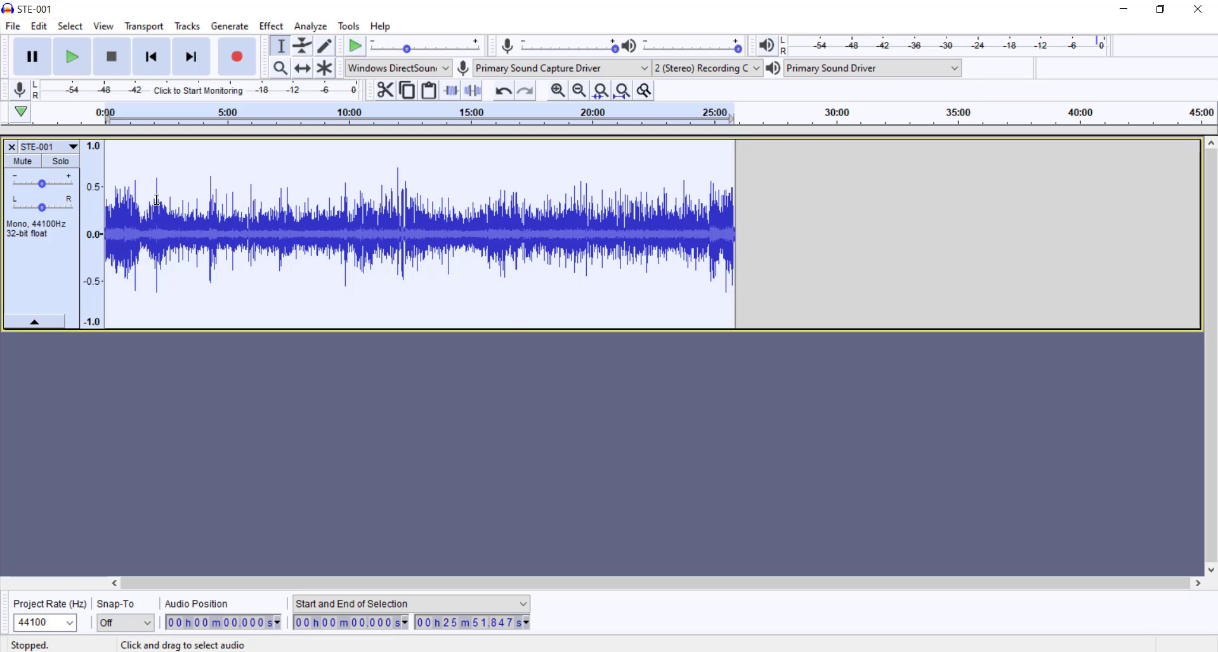
# Step: Audition the normalized recording from the tall peak at about 2:05, pausing and resuming playback
pyautogui.click(272, 26)
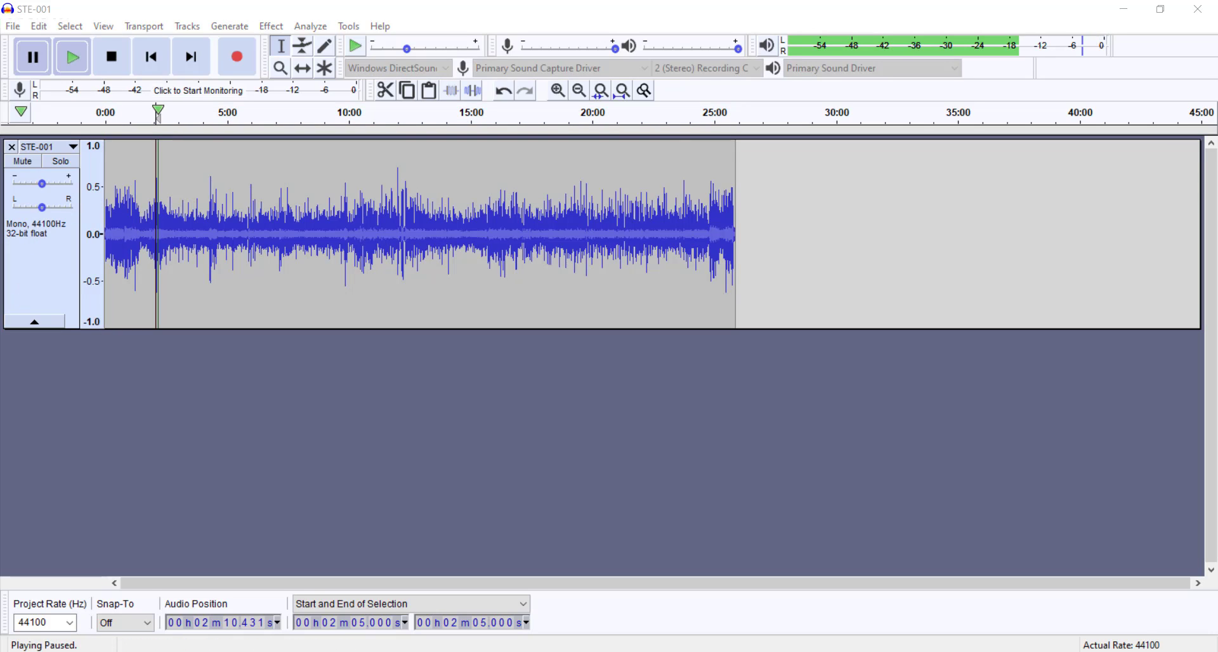
pyautogui.click(41, 72)
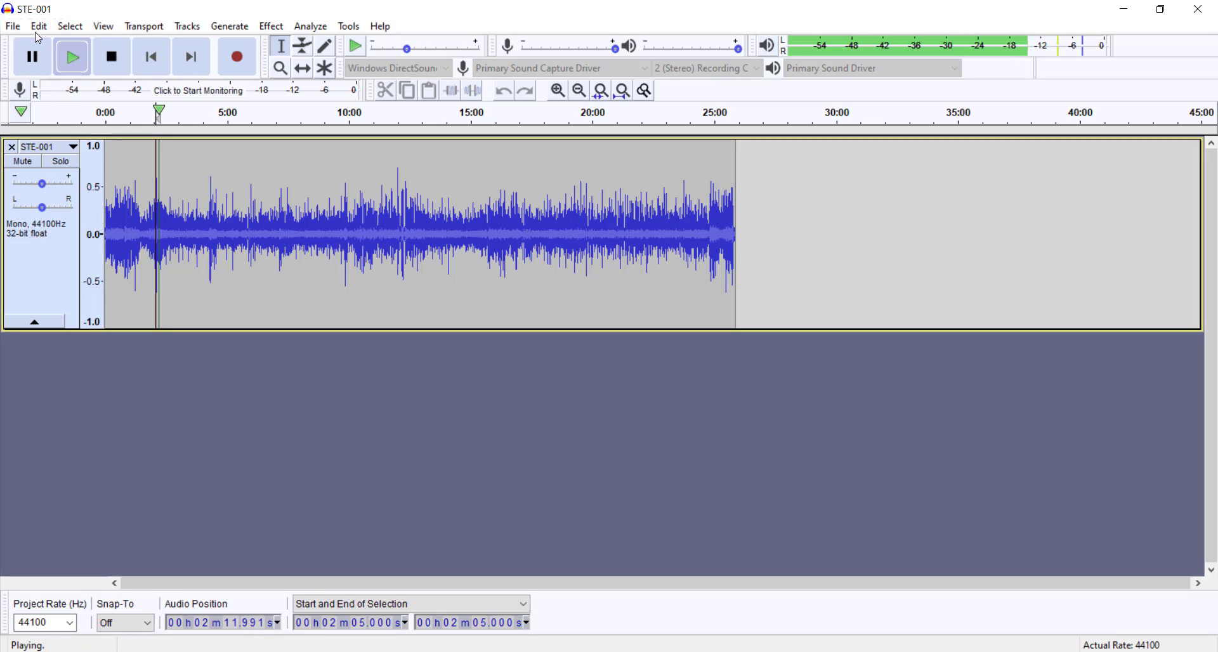
pyautogui.click(35, 56)
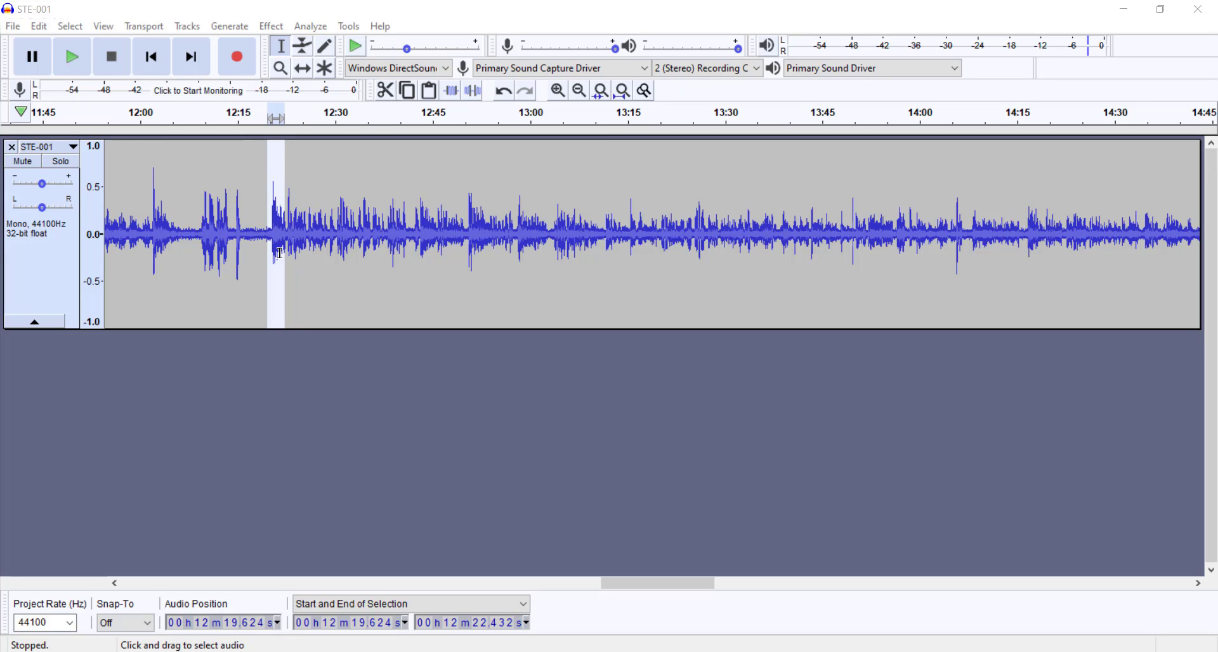
# Step: Audition the selected speech from about 12:19.6 to 12:22.4 in the normalized Audacity track
pyautogui.hotkey('alt', 'Tab')
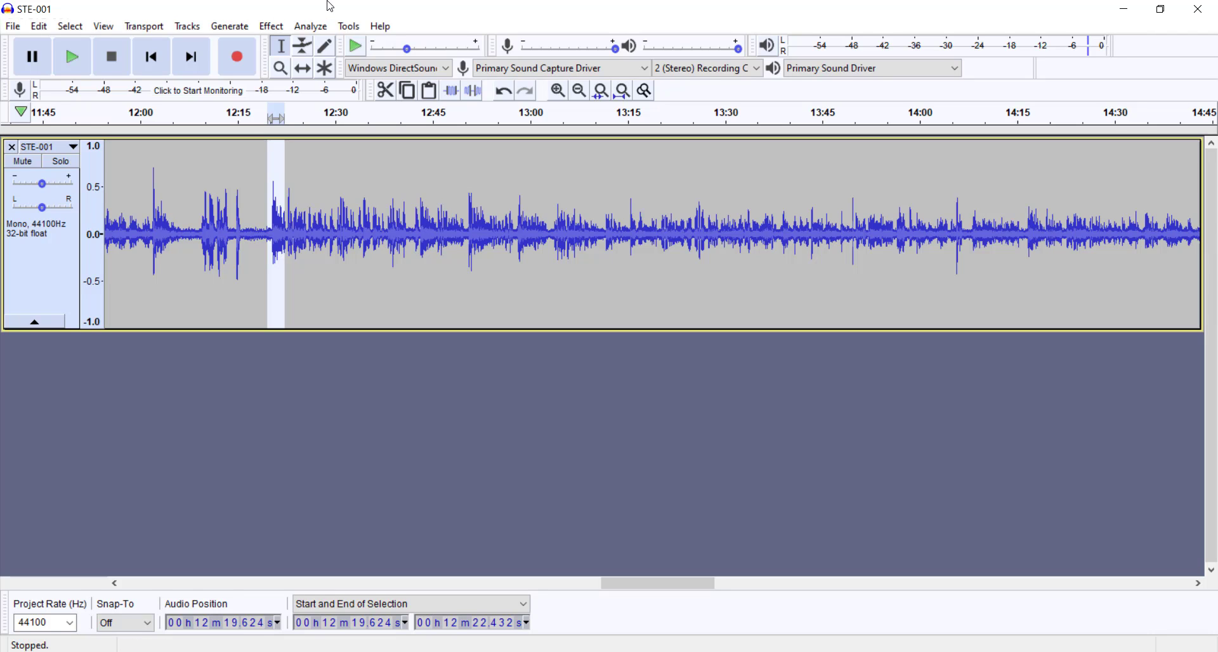
pyautogui.press('space')
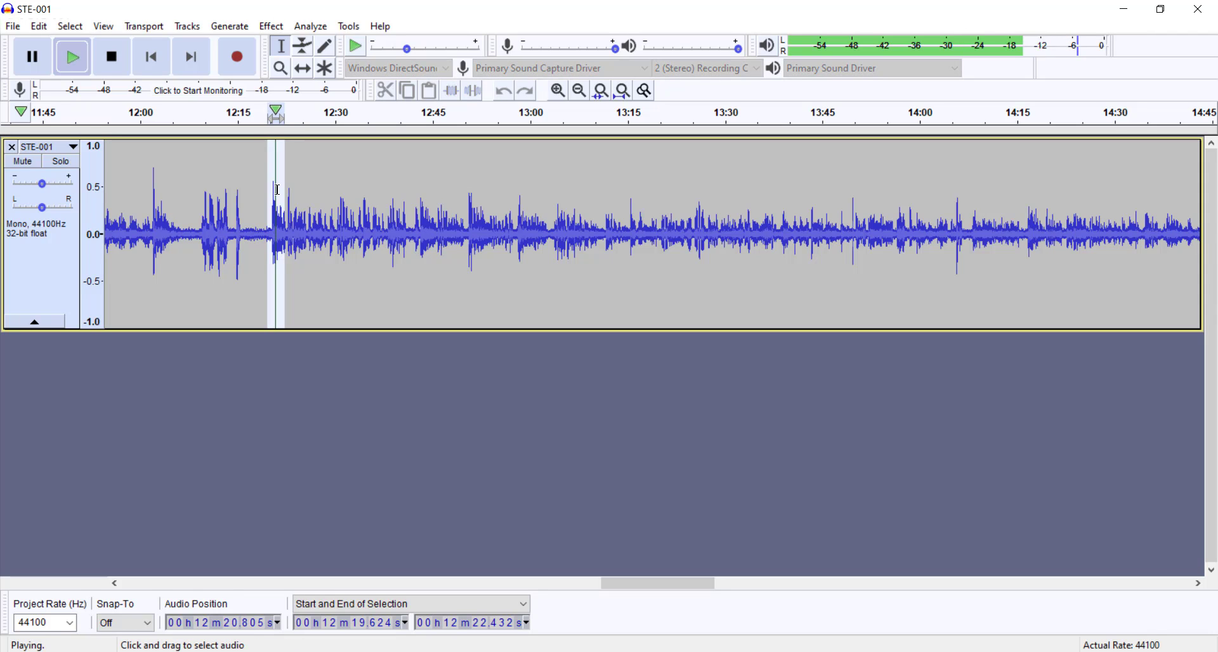
pyautogui.click(35, 59)
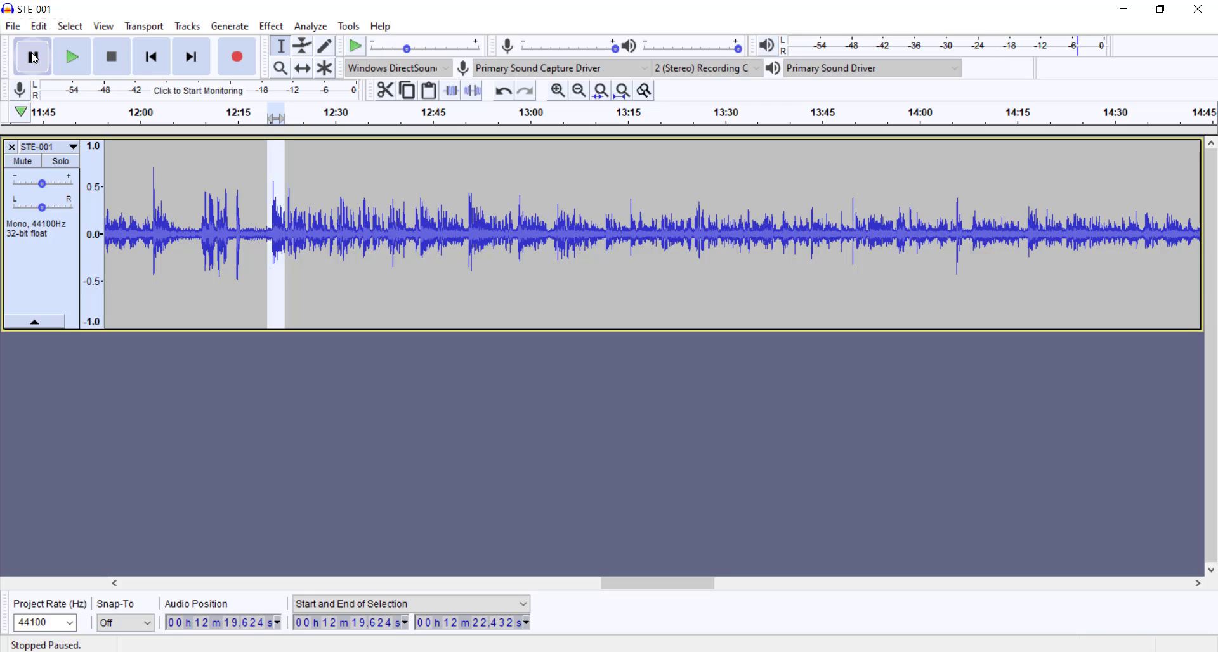
# Step: Switch to iZotope RX and play the matching nanea_guam_wnoise.wav selection from about 12:20.4 to 12:22.6
pyautogui.hotkey('alt', 'Tab')
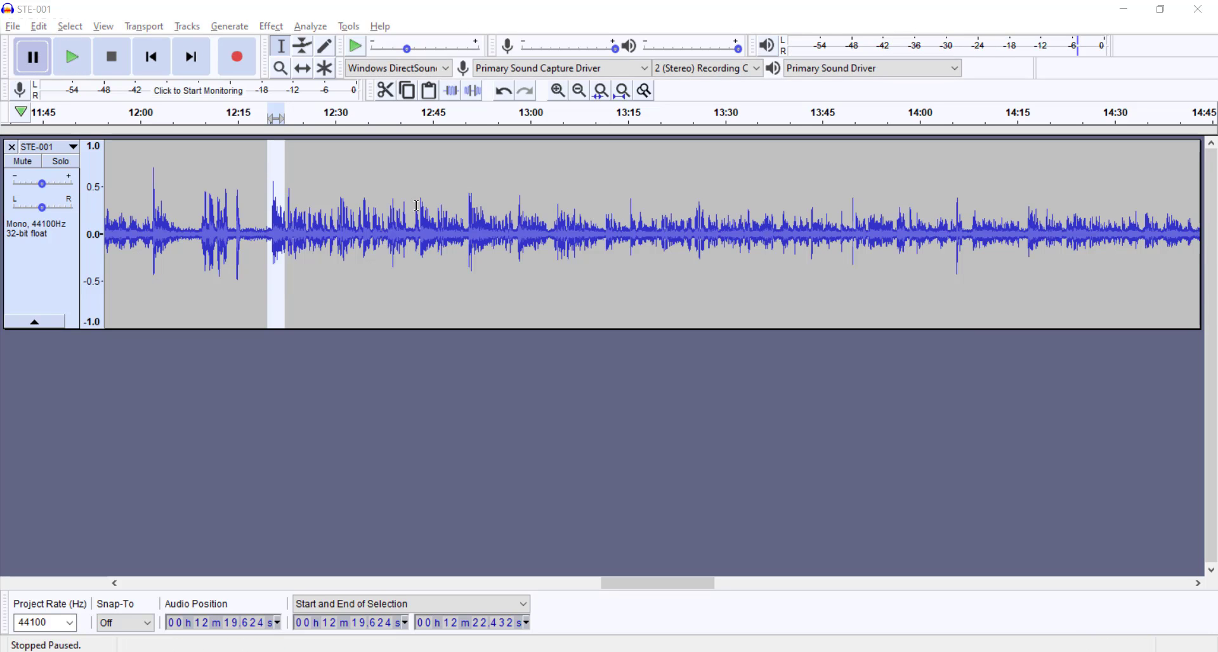
pyautogui.hotkey('alt', 'Tab')
pyautogui.click(643, 279)
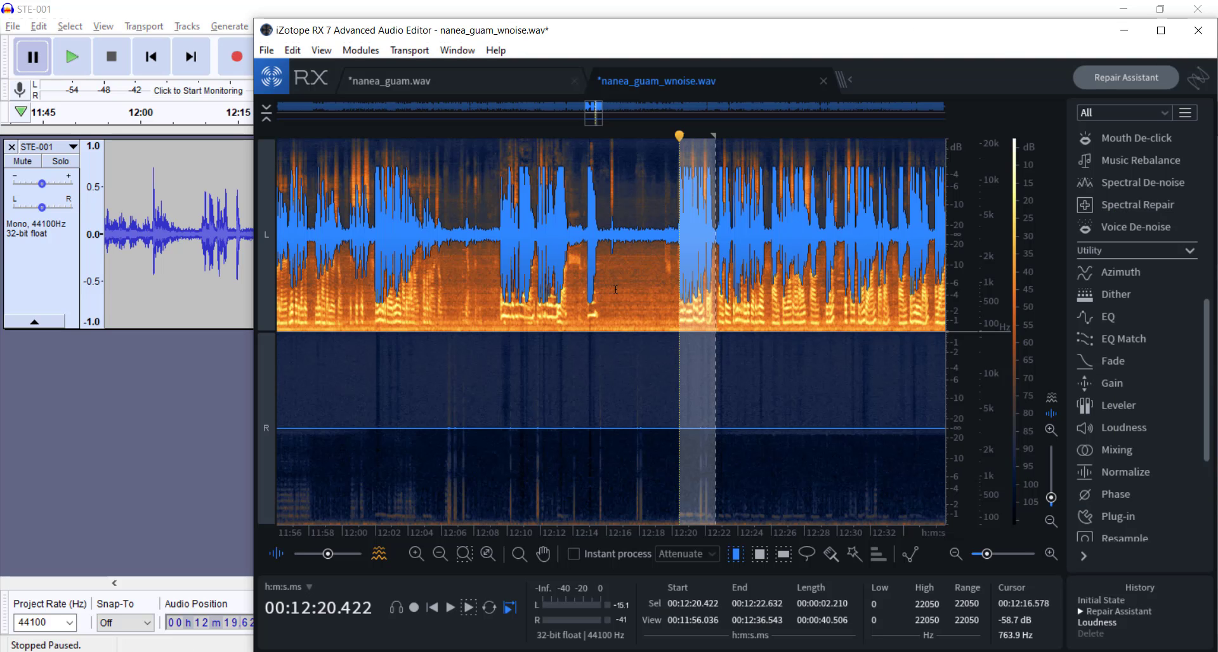
pyautogui.press('space')
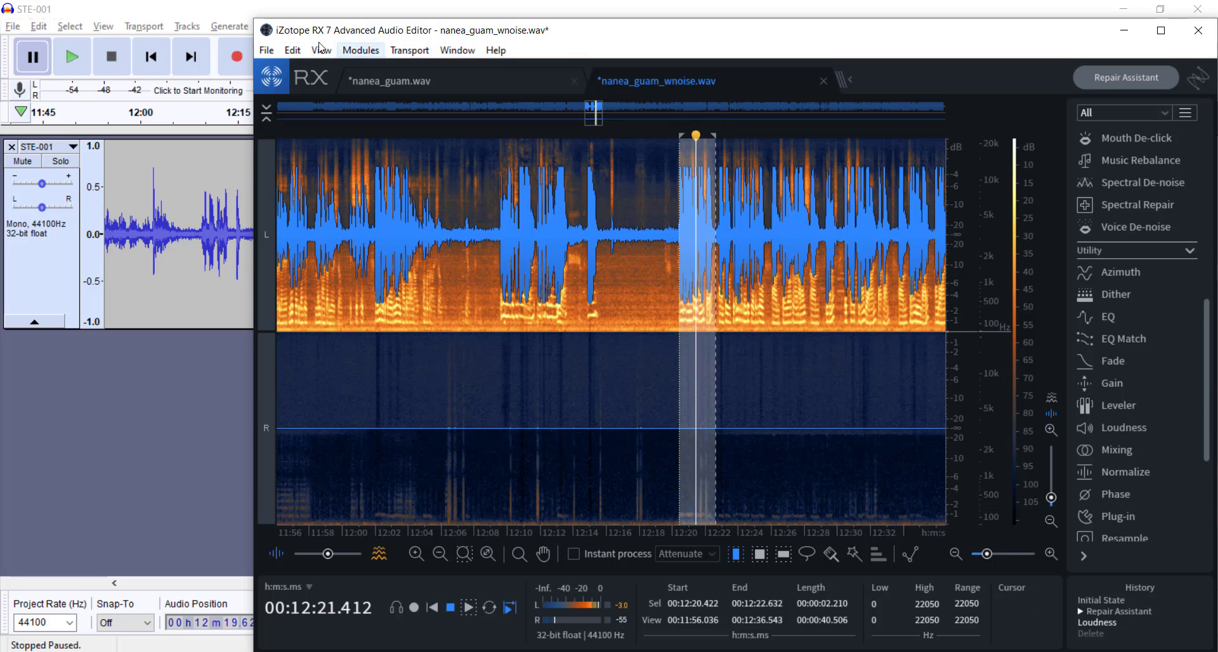
# Step: Switch back to Audacity and restore its window to a smaller size so iZotope RX shows beside it
pyautogui.click(164, 18)
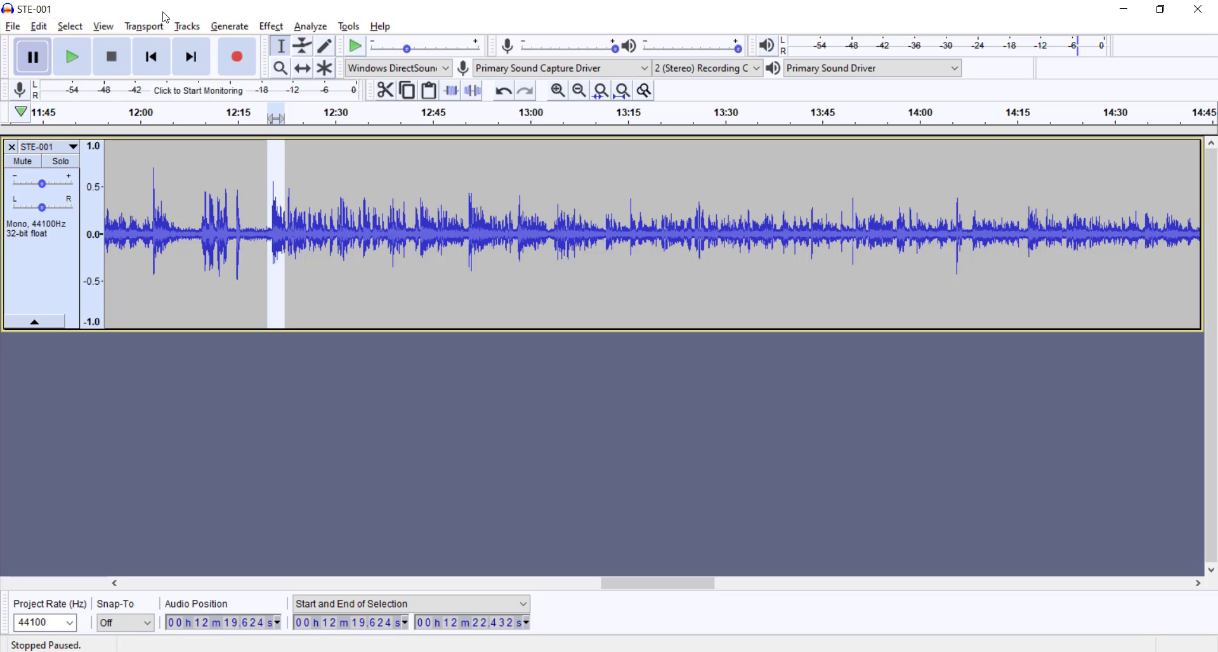
pyautogui.hotkey('ctrl', 'e')
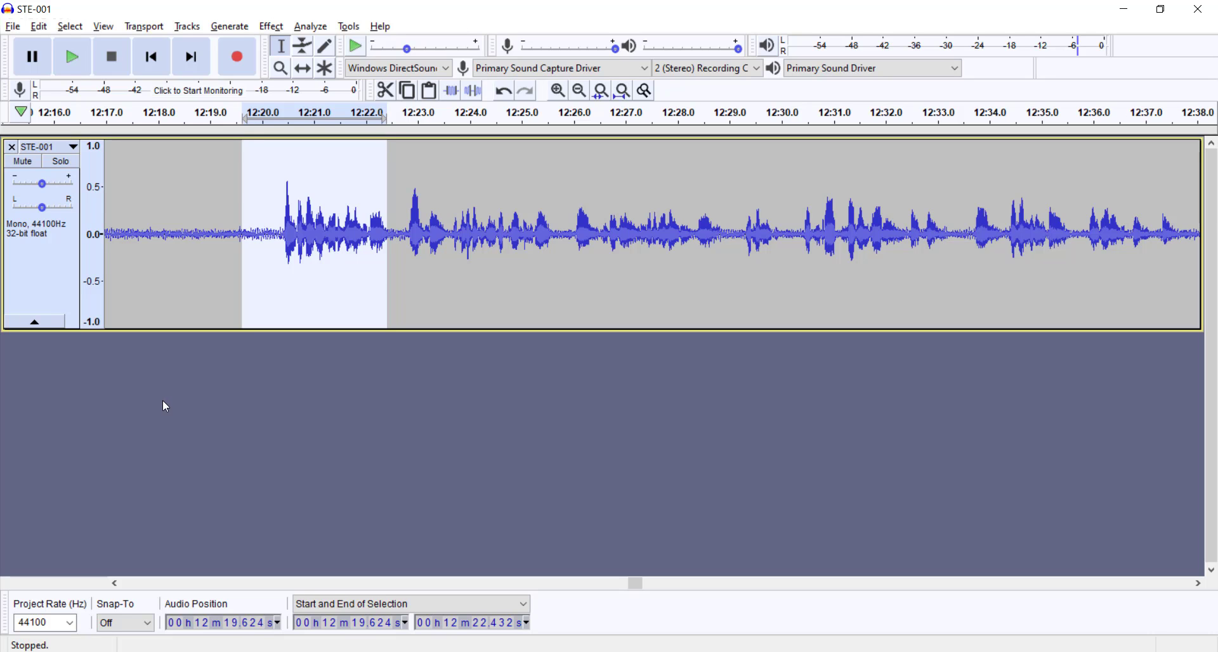
pyautogui.doubleClick(410, 20)
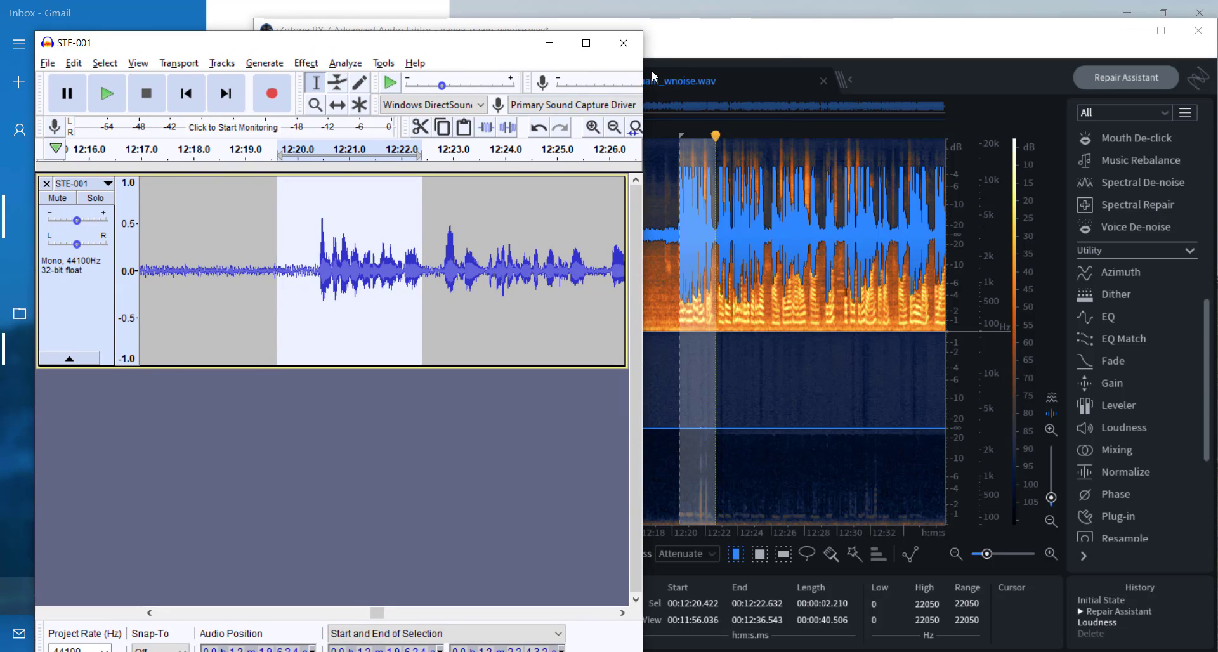
# Step: Switch to iZotope RX, select the pause between phrases from about 12:05.96 to 12:09.32 and play it
pyautogui.click(791, 49)
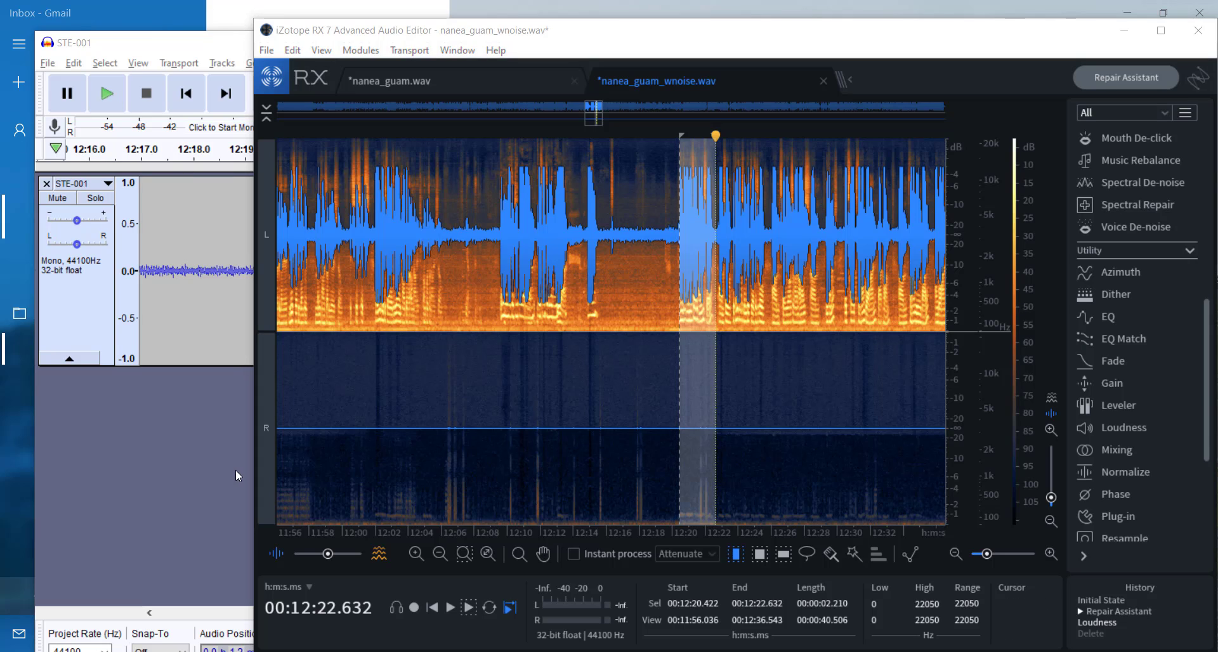
pyautogui.moveTo(440, 252); pyautogui.dragTo(496, 254)
pyautogui.scroll(1, 484, 272)
pyautogui.press('space')
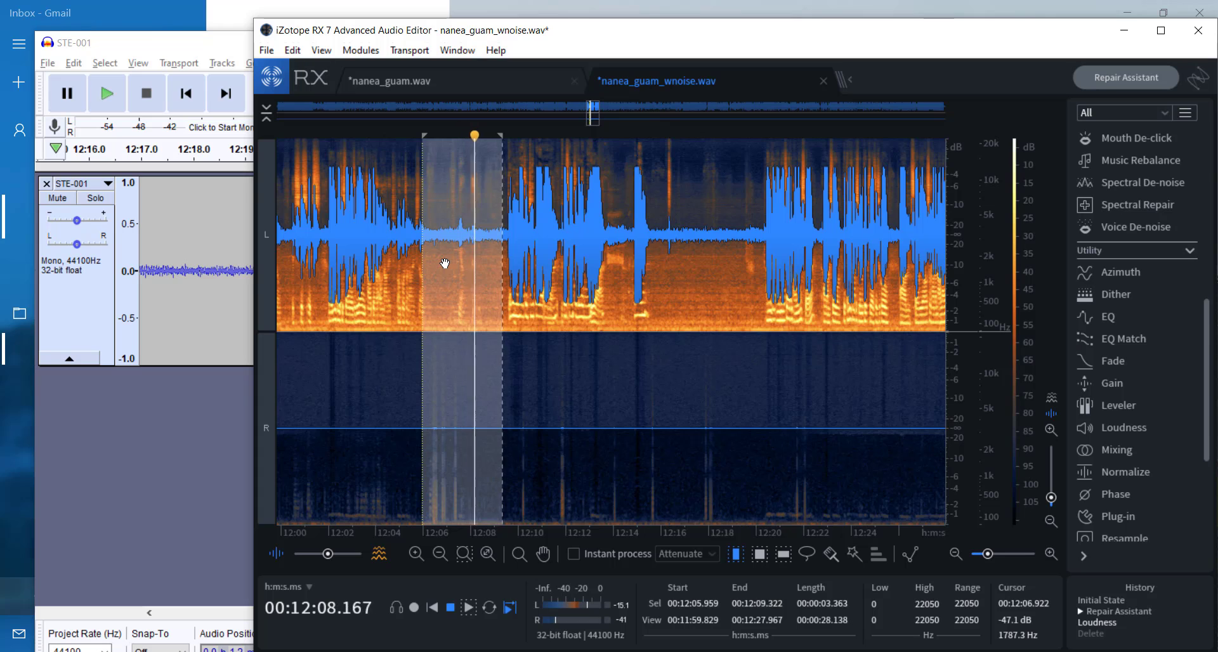
# Step: Reselect the pause between phrases in nanea_guam_wnoise.wav from about 12:06.17 to 12:09.42
pyautogui.scroll(2, 442, 260)
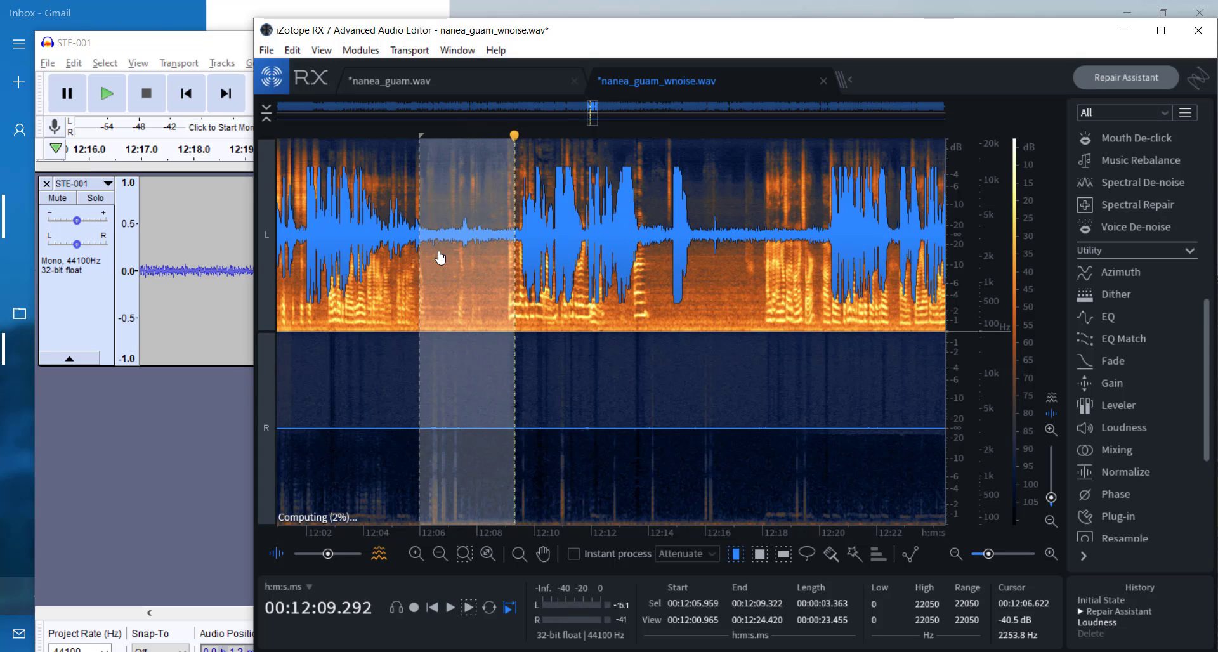
pyautogui.click(432, 249)
pyautogui.moveTo(423, 246); pyautogui.dragTo(533, 243)
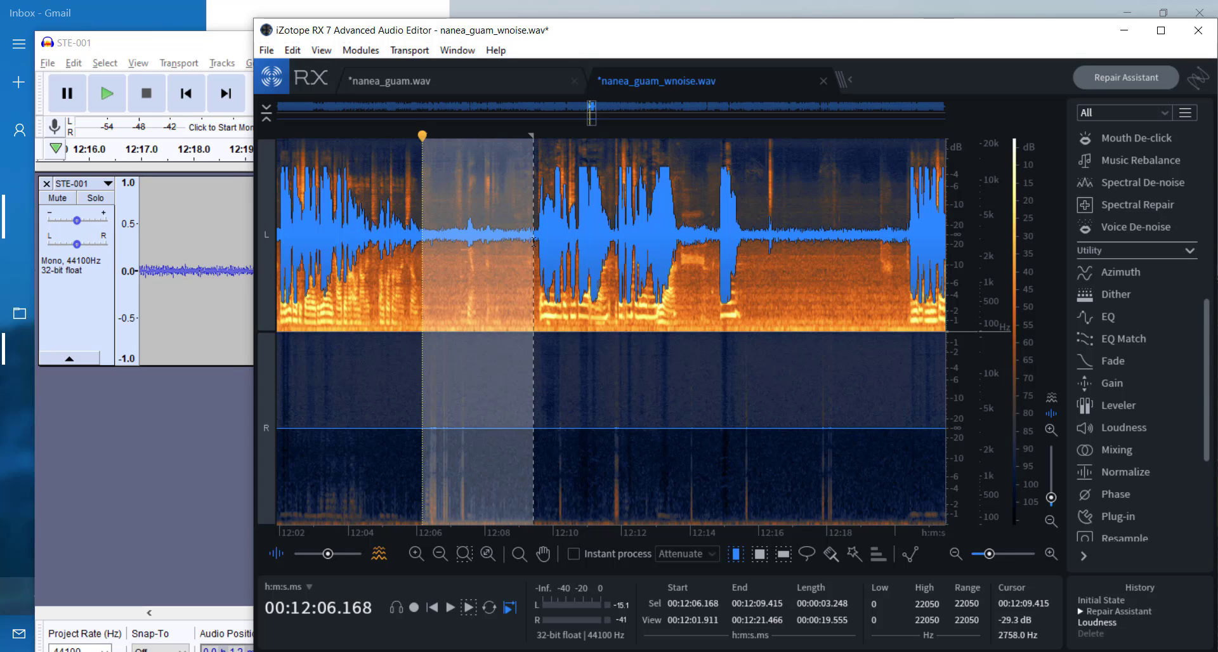
# Step: Play and delete the selected pause, and delete the next pause from about 12:12.56 to 12:16.89 in nanea_guam_wnoise.wav
pyautogui.press('space')
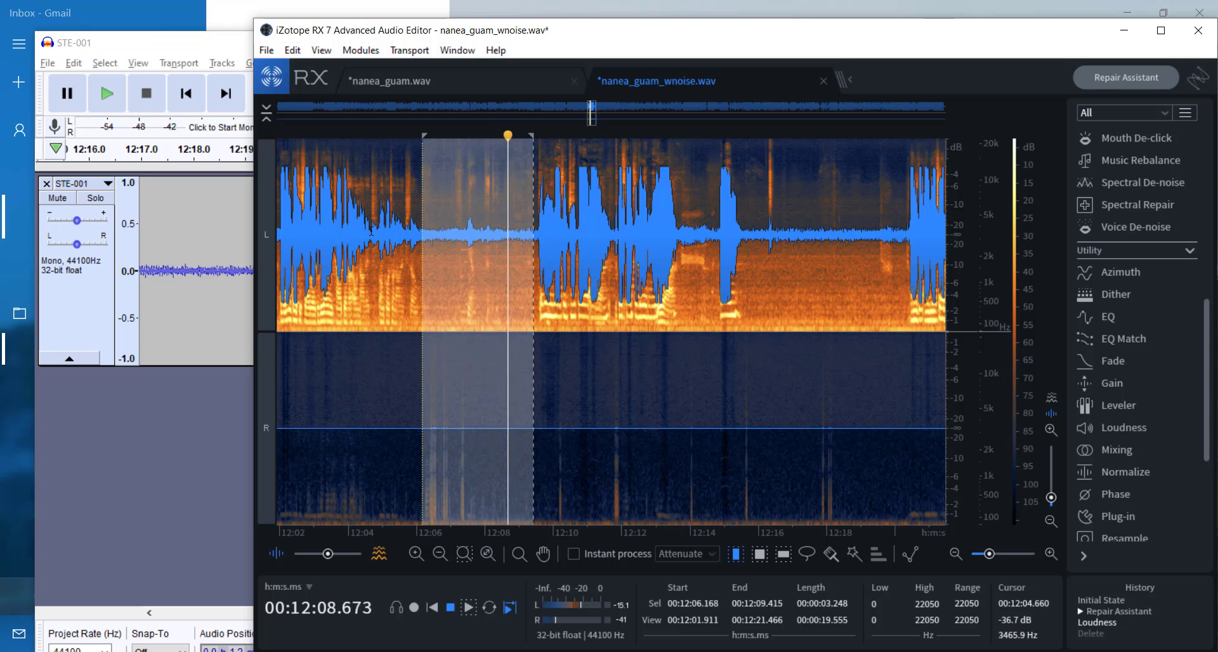
pyautogui.press('Delete')
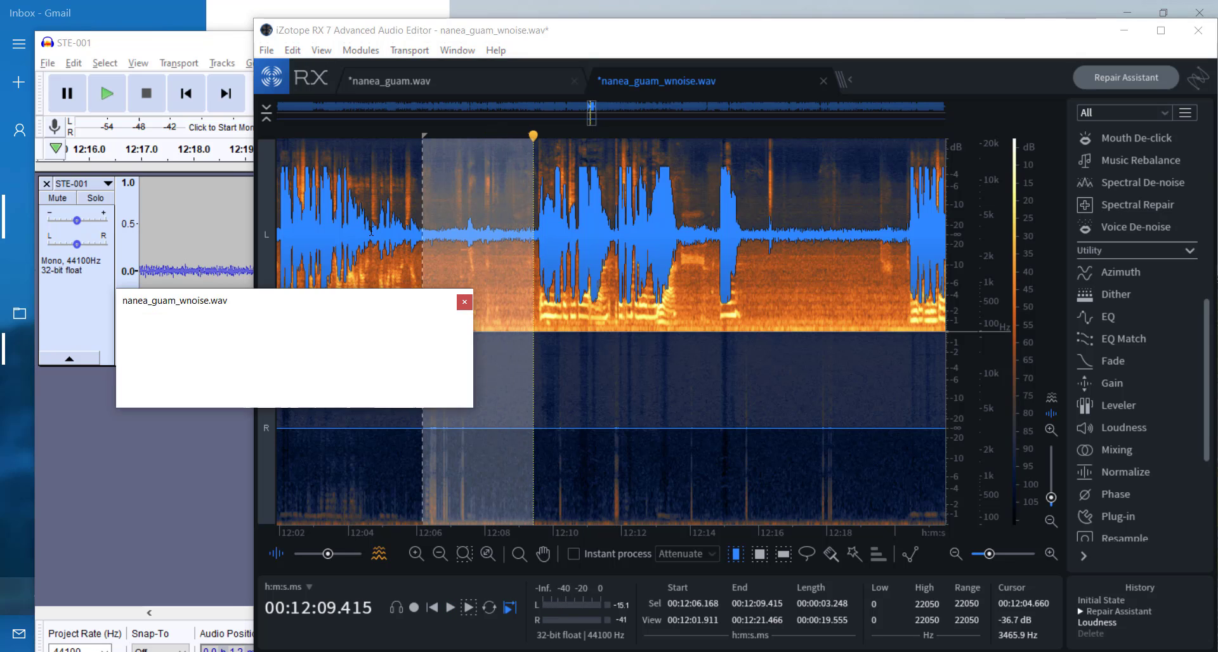
pyautogui.moveTo(713, 247); pyautogui.dragTo(891, 261)
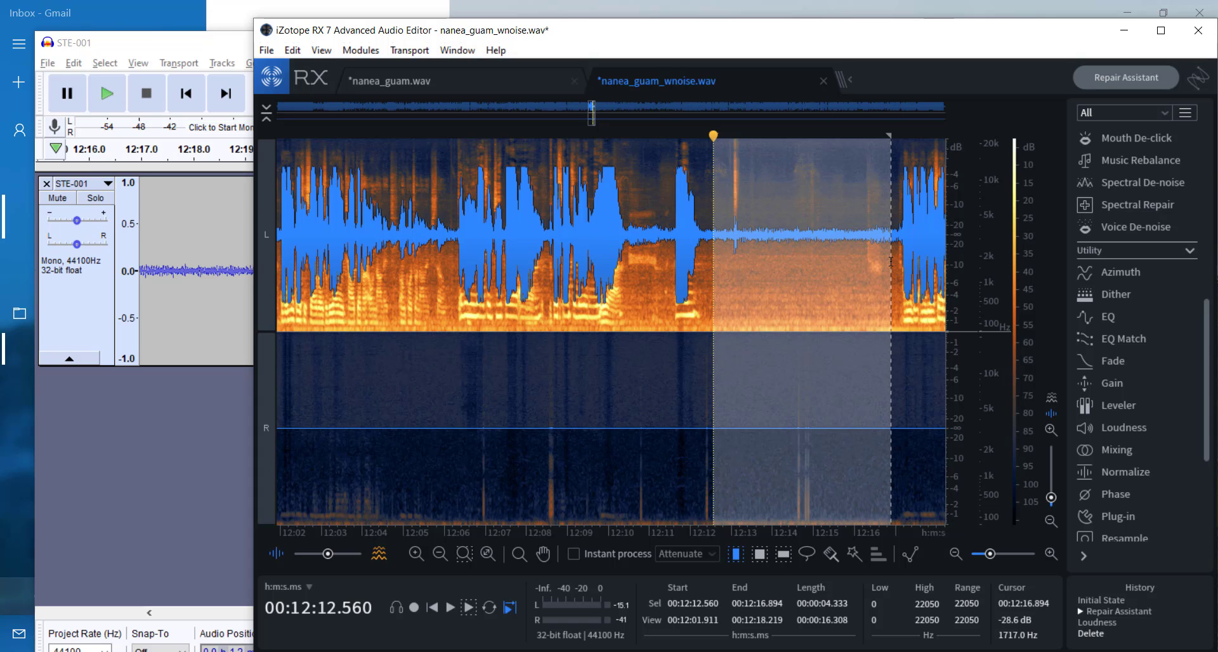
pyautogui.press('Delete')
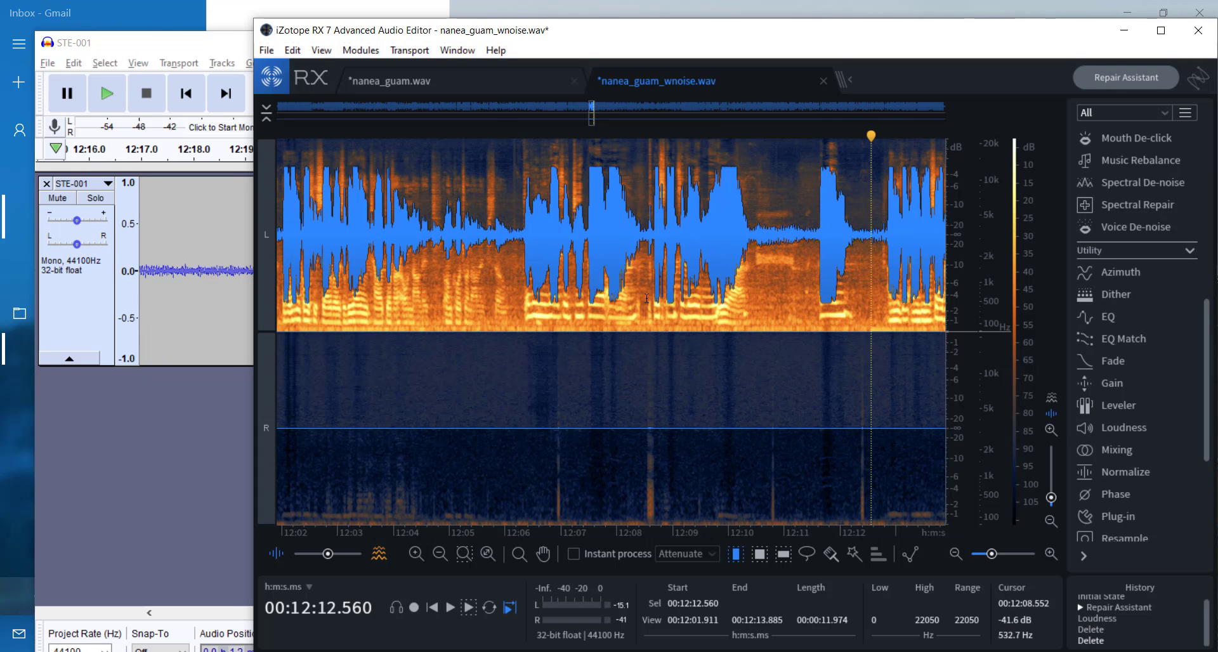
# Step: Play the shortened recording from about 12:09.99 across the removed pause and stop playback
pyautogui.click(728, 132)
pyautogui.press('space')
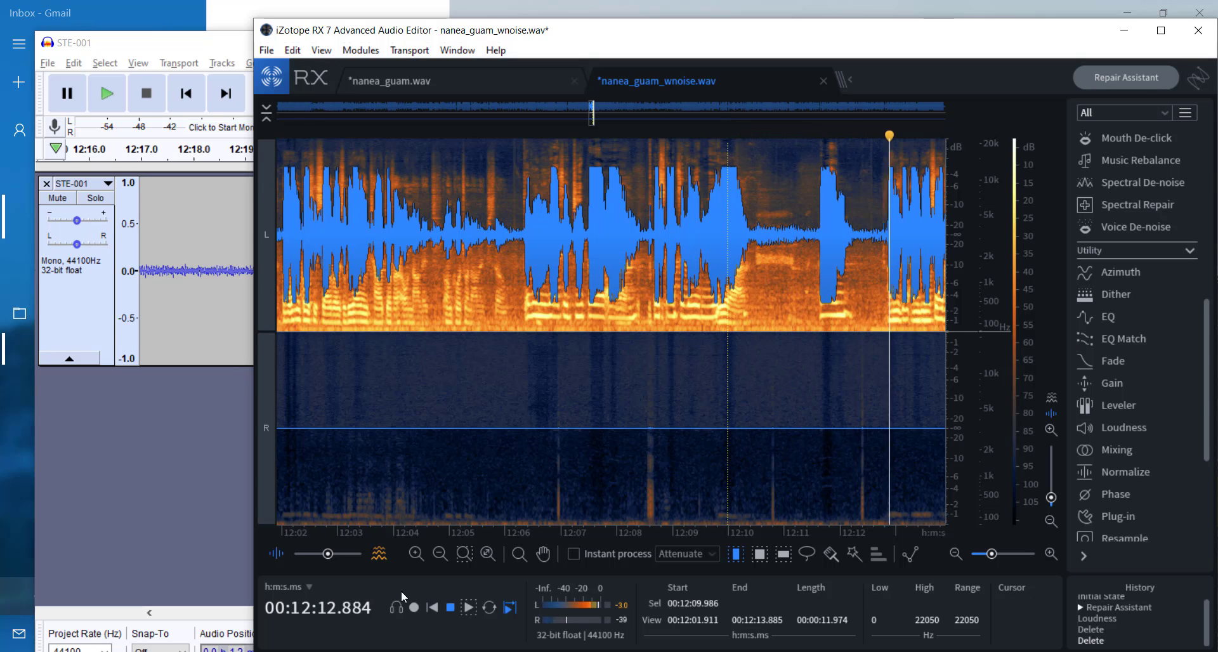
pyautogui.click(453, 608)
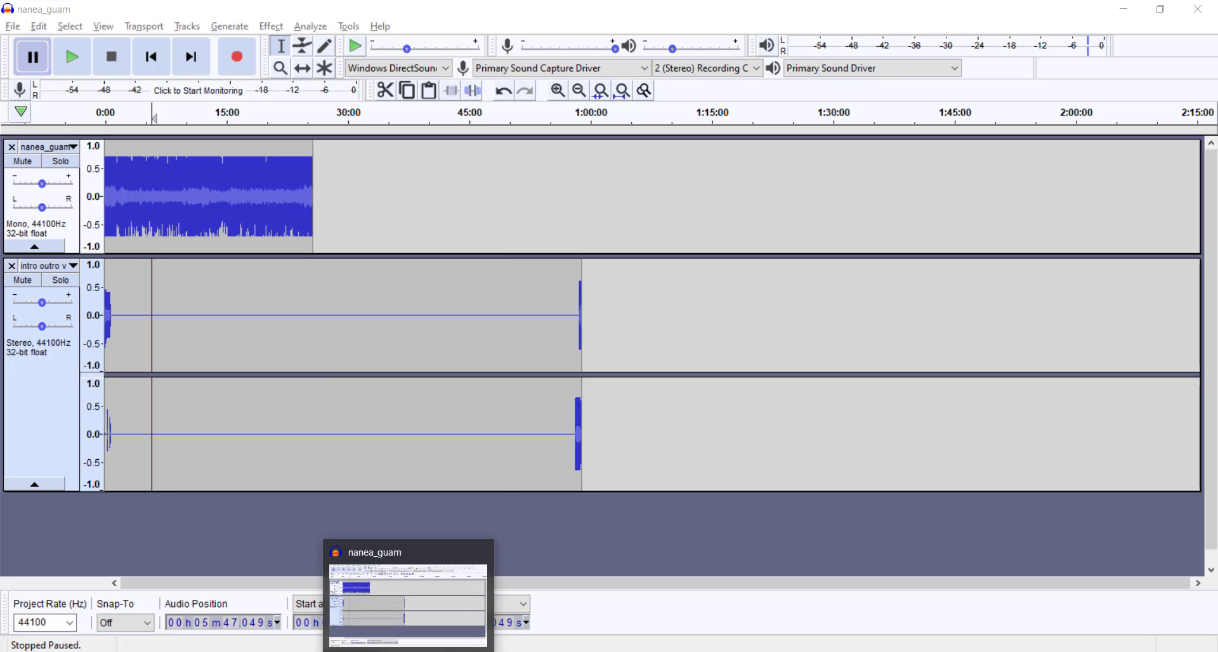
# Step: Switch to the nanea_guam project in Audacity and highlight the music at the start and end of the intro outro track
pyautogui.click(205, 14)
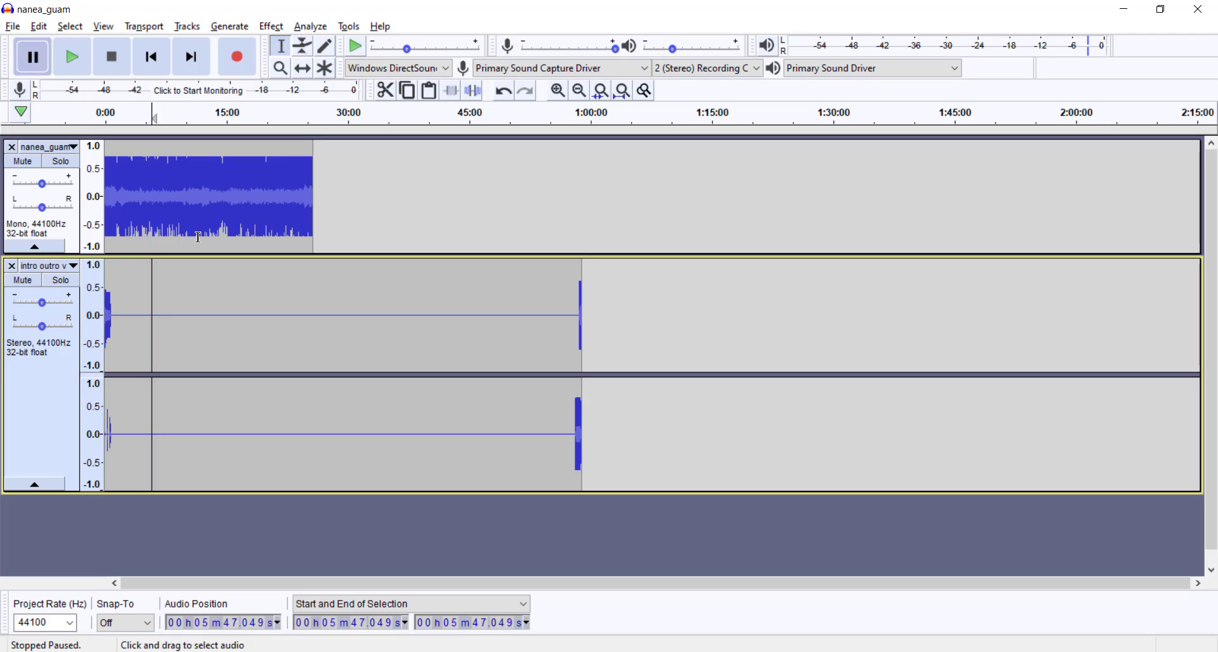
pyautogui.hotkey('alt', 'Tab')
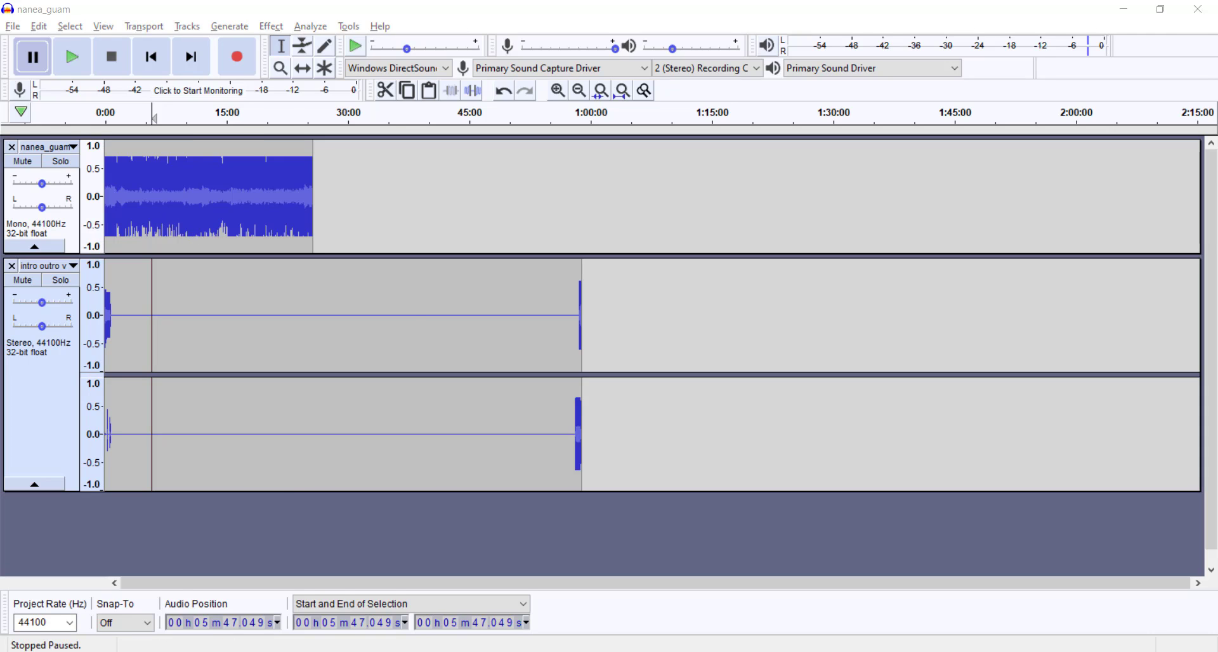
pyautogui.hotkey('alt', 'Tab')
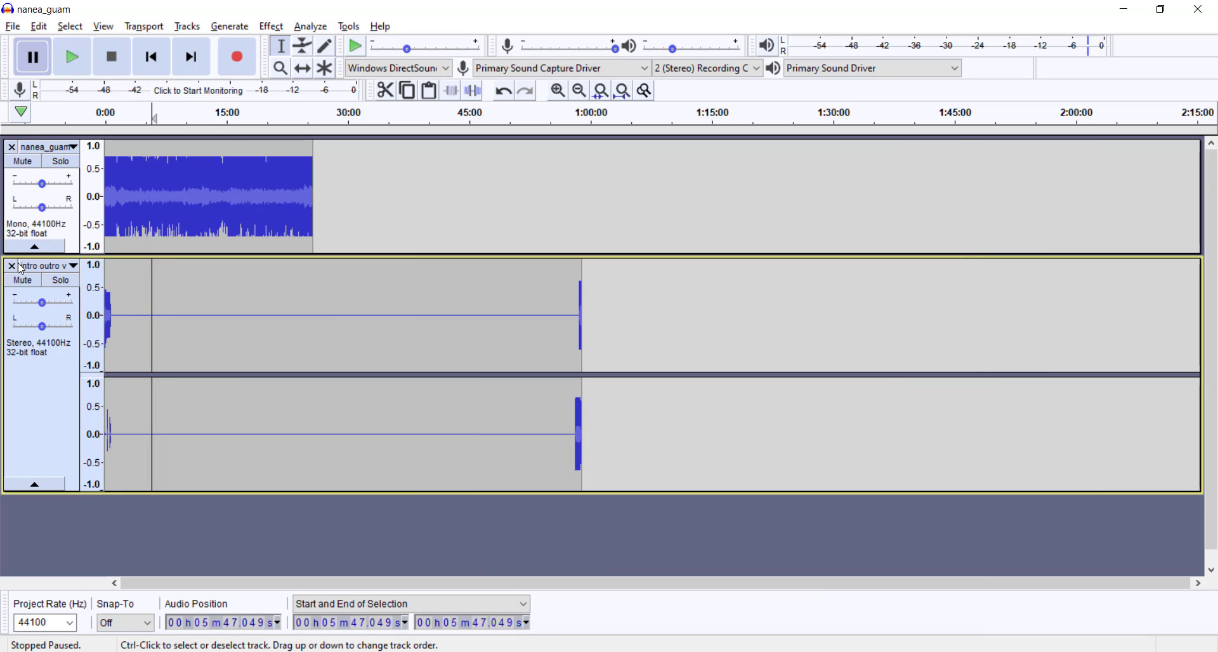
pyautogui.moveTo(102, 314); pyautogui.dragTo(115, 320)
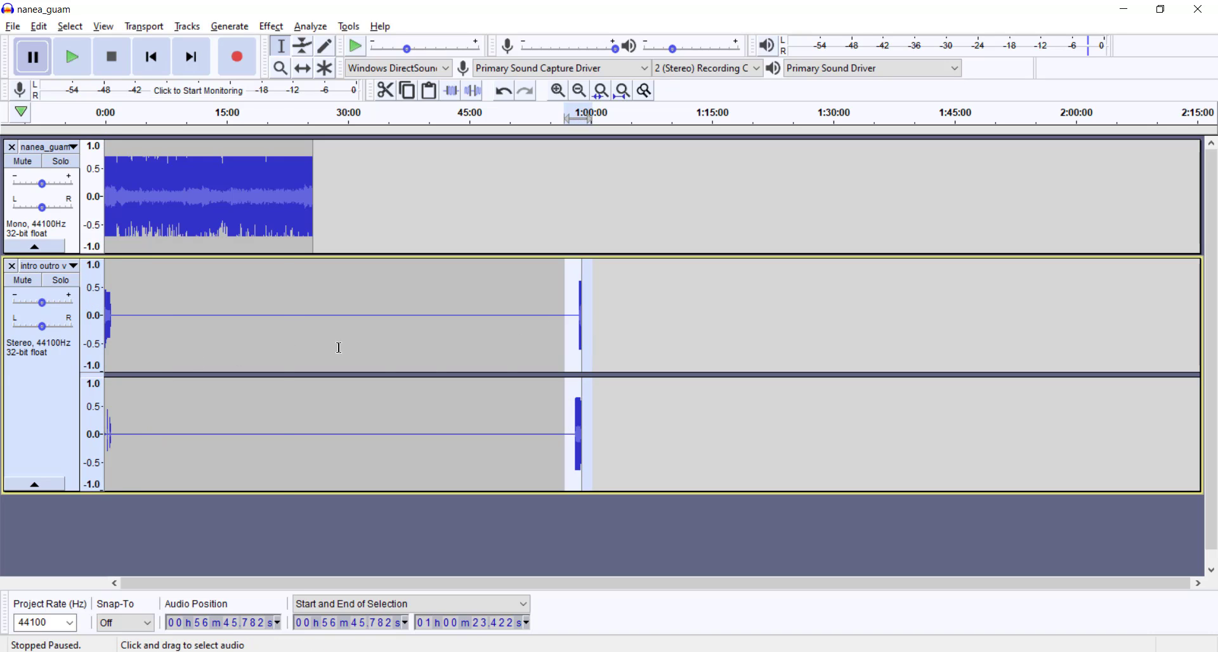
pyautogui.click(283, 330)
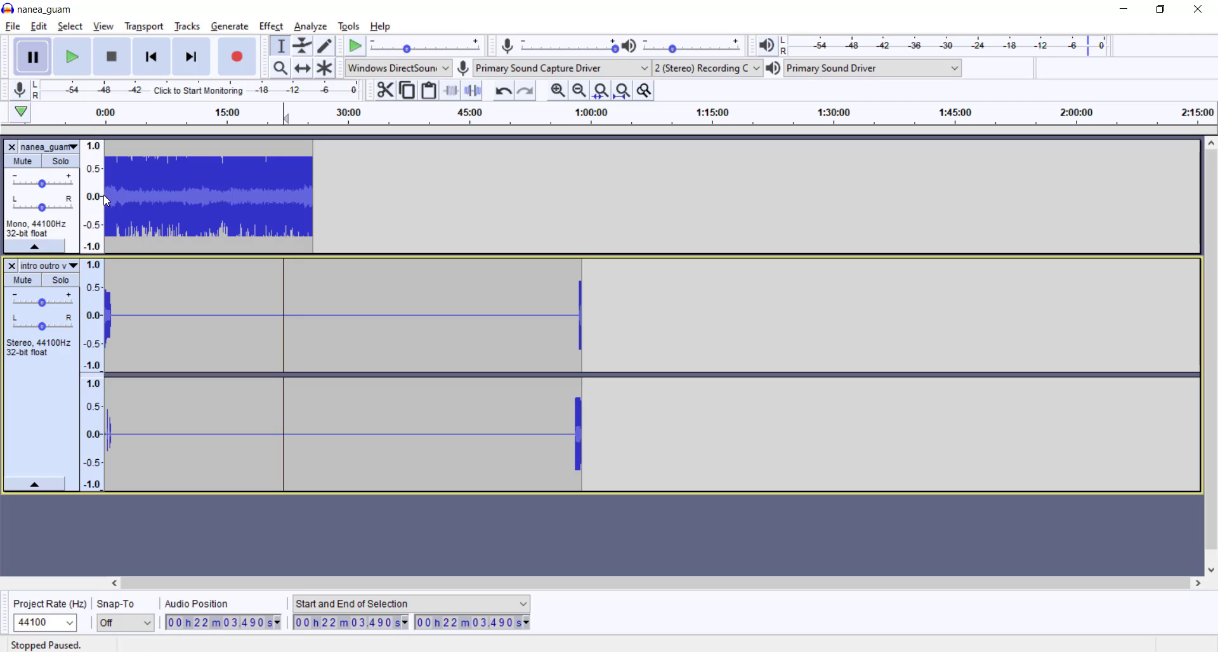
# Step: Silence the background noise before the speech in the nanea_guam track, from 0 to about 2.545 s
pyautogui.click(106, 201)
pyautogui.scroll(7, 107, 199)
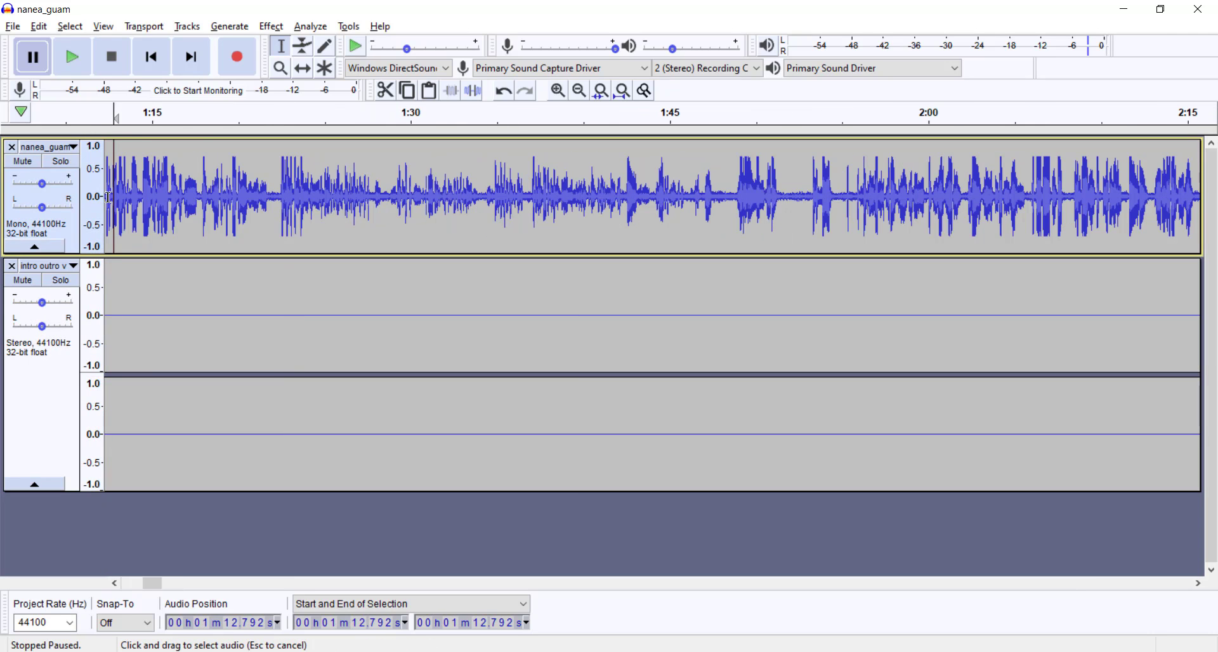
pyautogui.moveTo(109, 198); pyautogui.dragTo(99, 223)
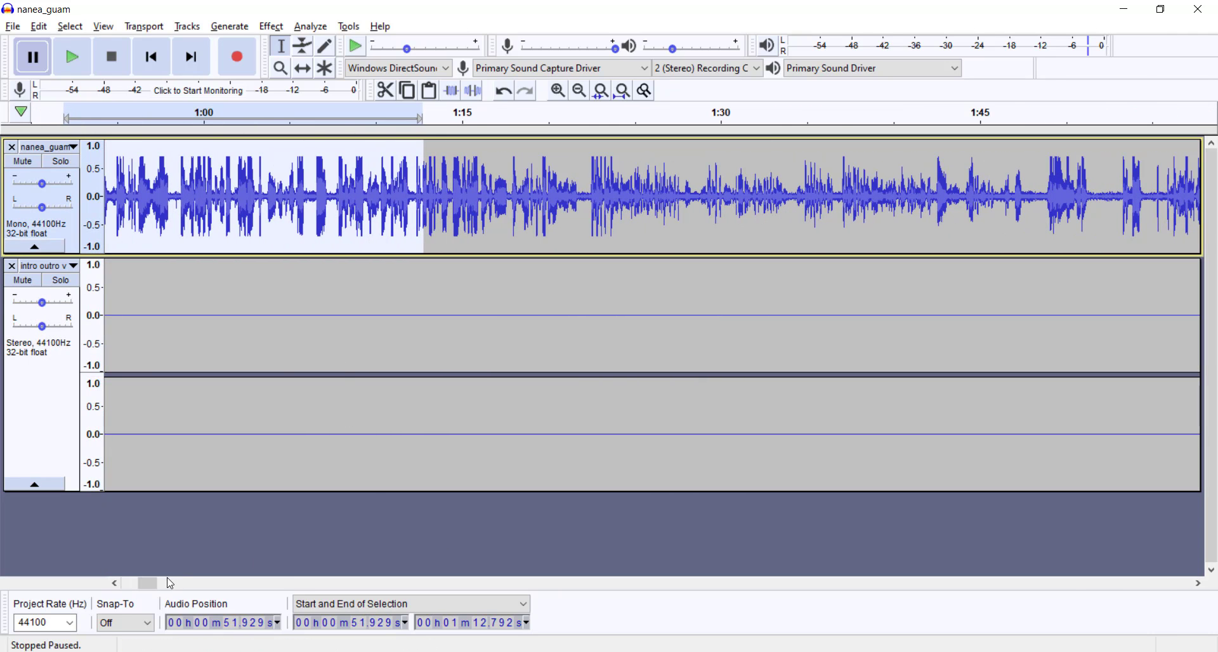
pyautogui.moveTo(150, 584); pyautogui.dragTo(99, 406)
pyautogui.click(134, 583)
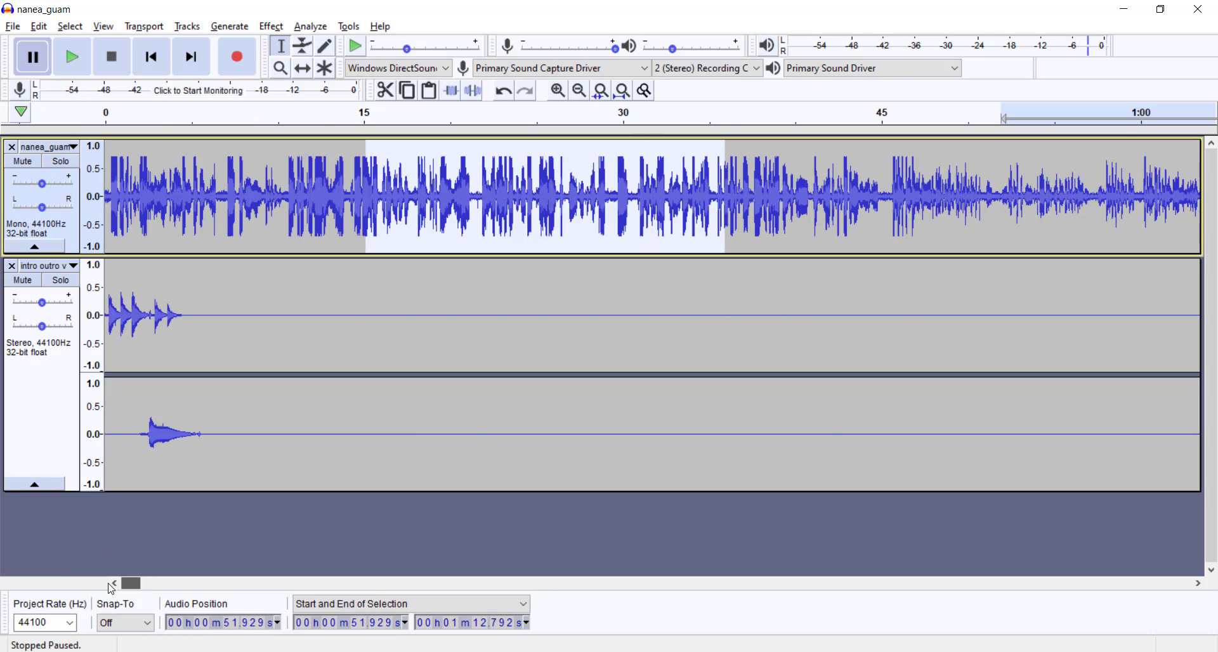
pyautogui.moveTo(148, 210); pyautogui.dragTo(106, 201)
pyautogui.scroll(3, 128, 199)
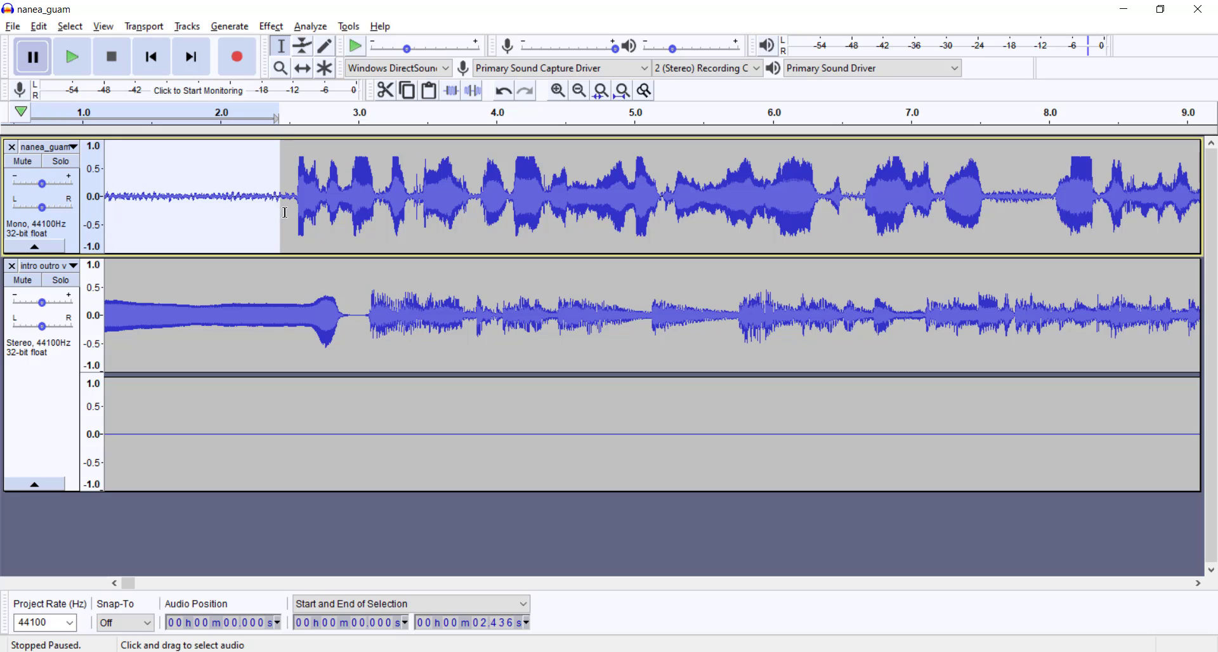
pyautogui.moveTo(296, 211); pyautogui.dragTo(104, 211)
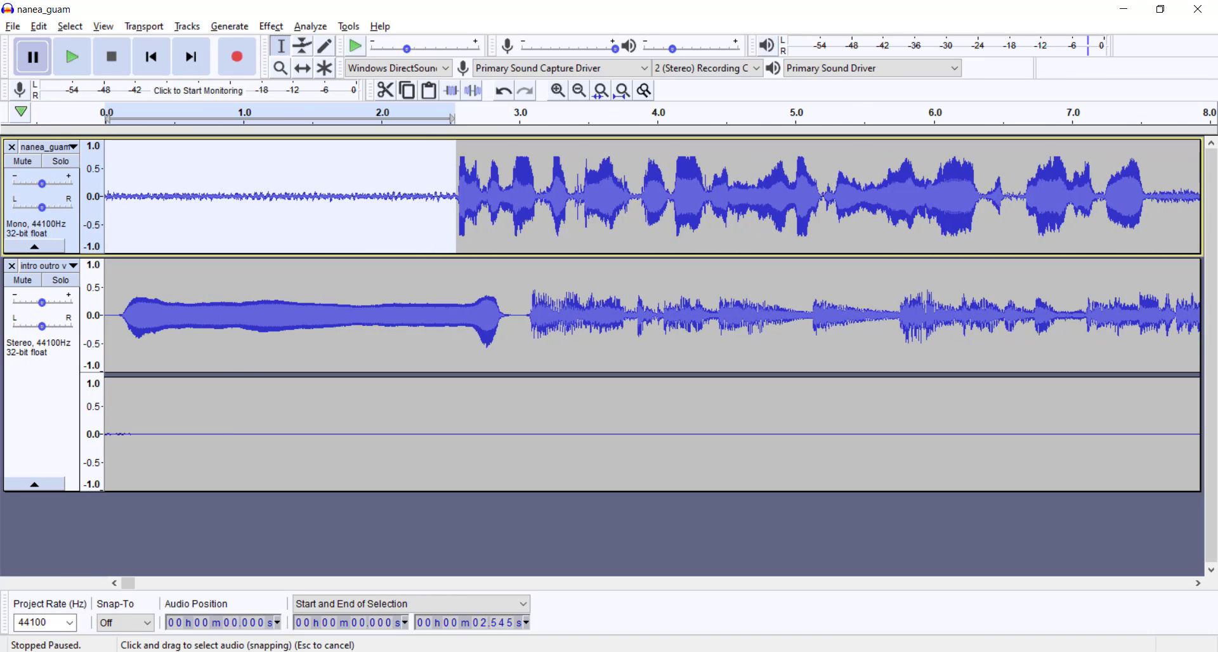
pyautogui.hotkey('ctrl', 'l')
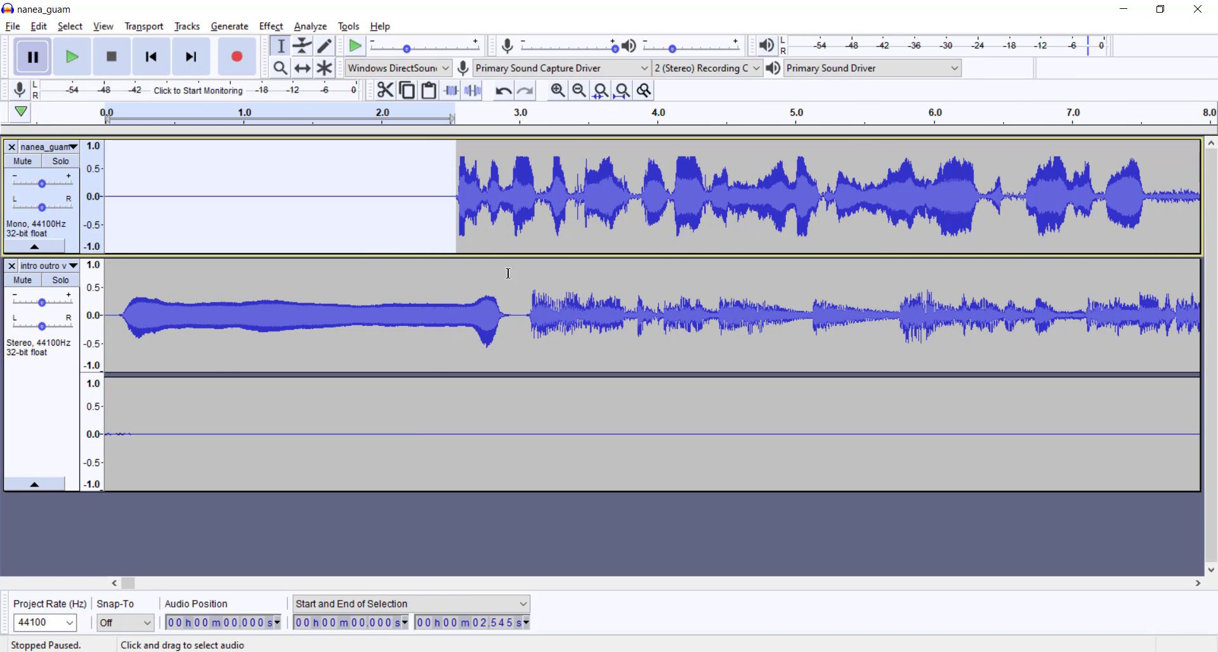
# Step: Generate 1 minute 3.1 seconds of silence at the very start of the nanea_guam track
pyautogui.click(423, 208)
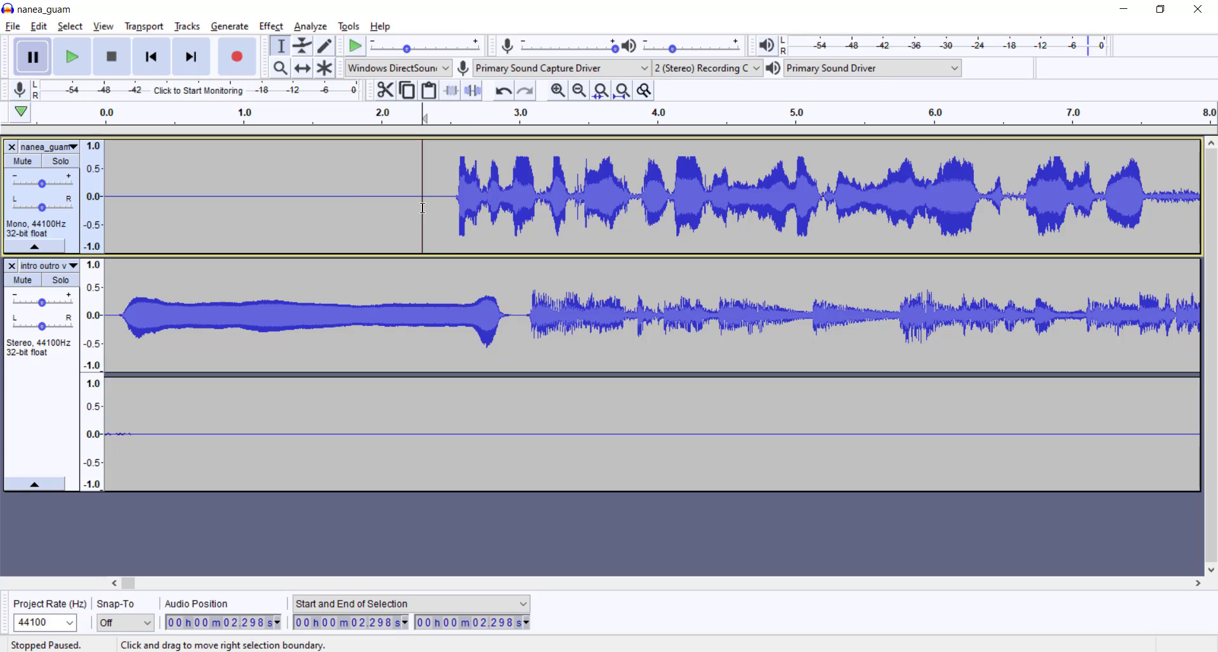
pyautogui.click(127, 200)
pyautogui.press('Home')
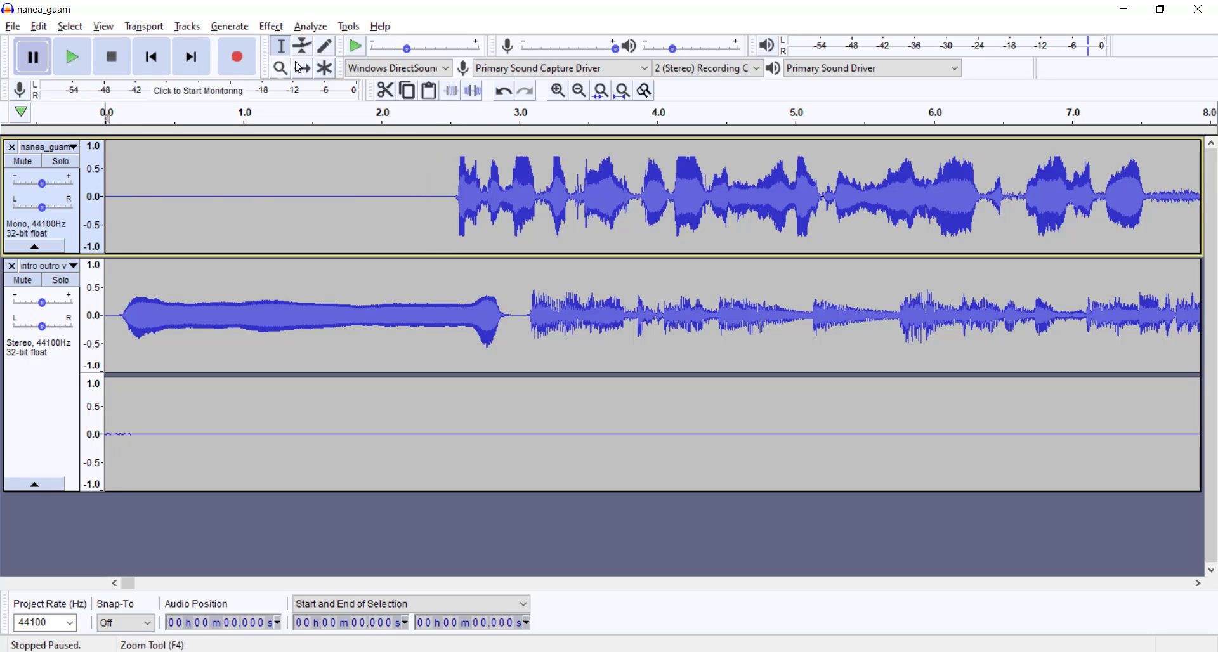
pyautogui.click(229, 27)
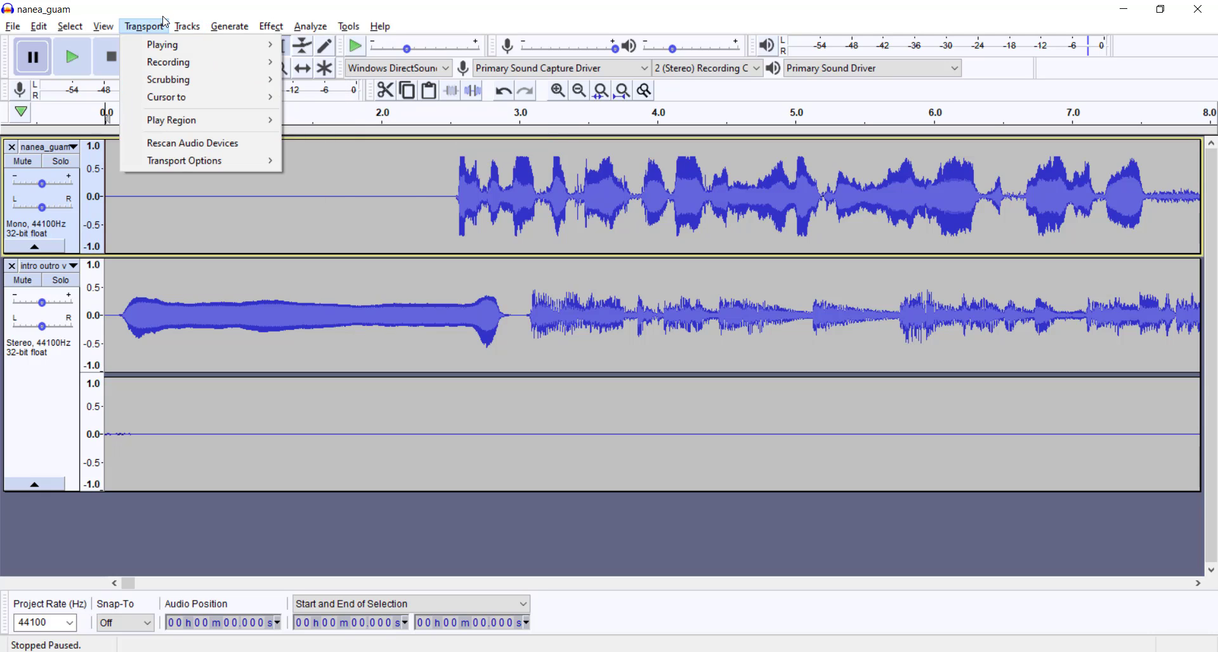
pyautogui.moveTo(244, 33)
pyautogui.click(249, 121)
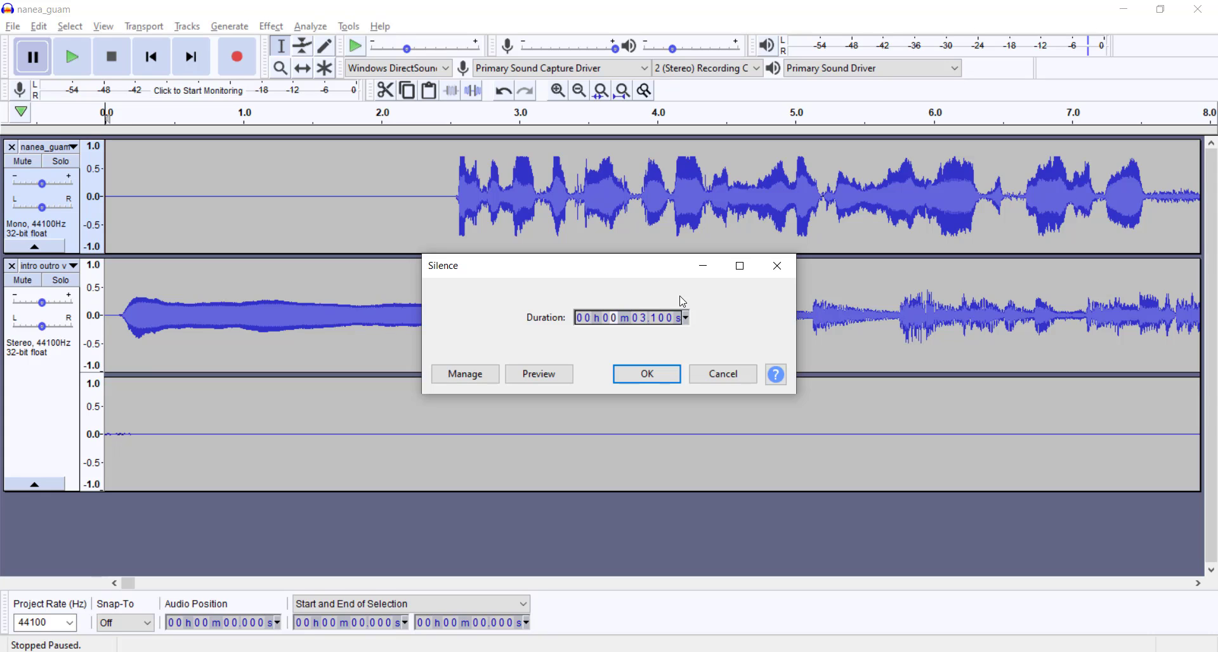
pyautogui.click(647, 373)
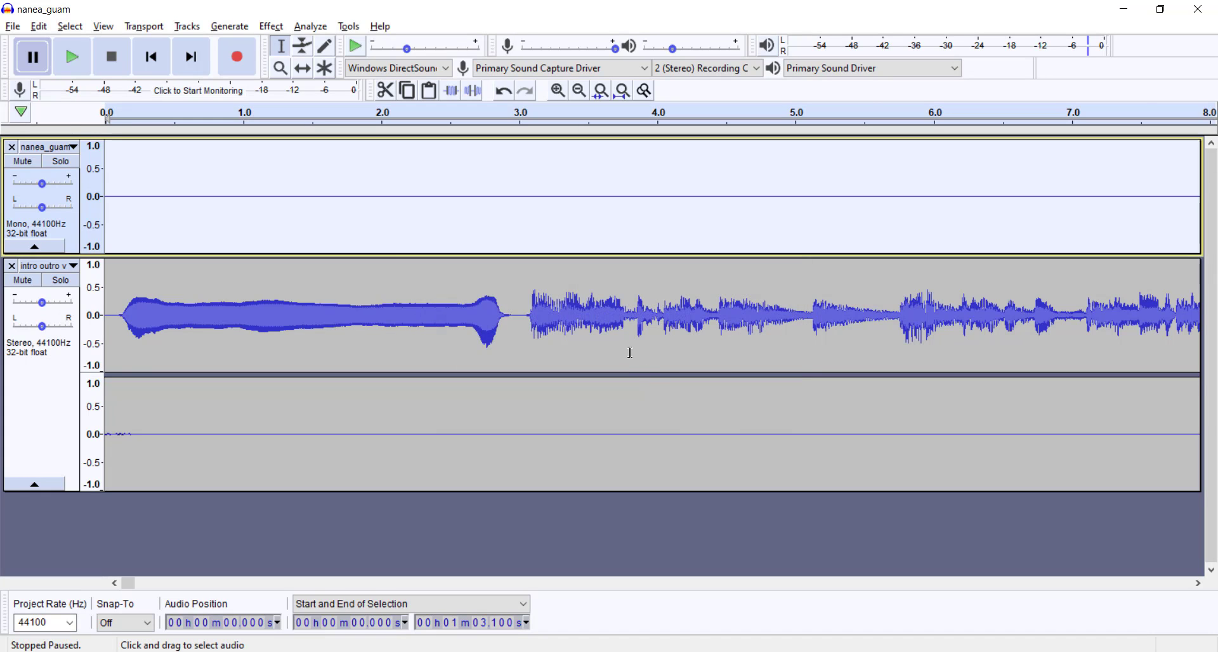
# Step: Try deleting the nanea_guam silence from about 10.85 s to 1:04.52, and undo the deletion
pyautogui.scroll(-5, 640, 237)
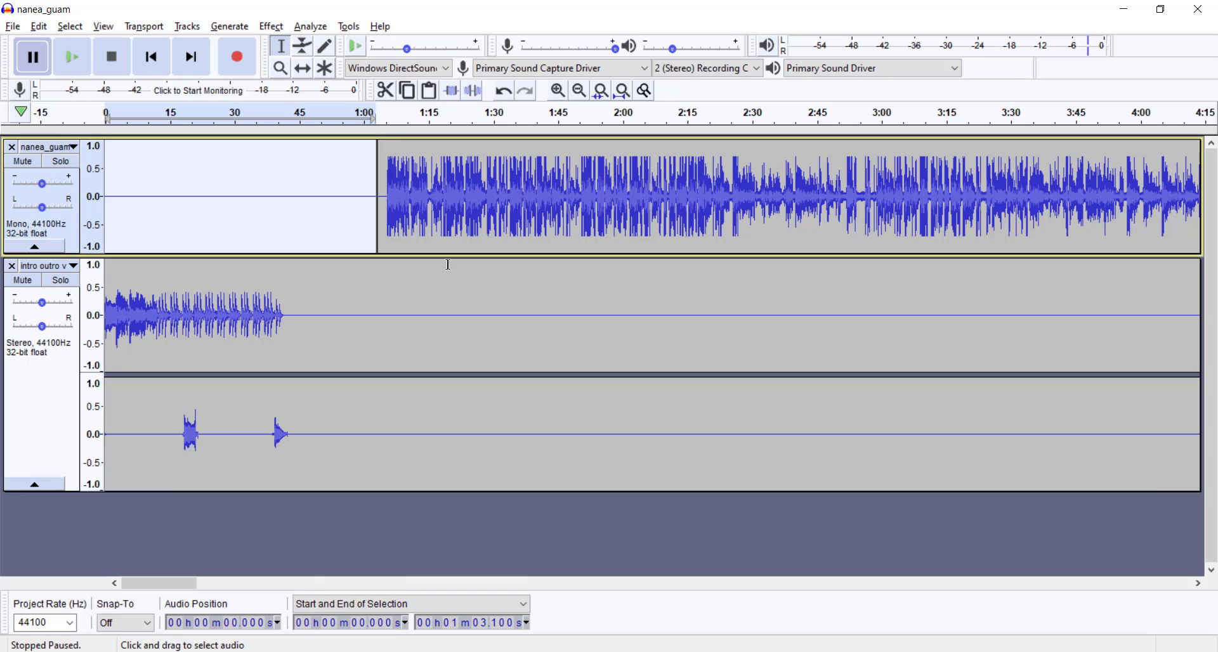
pyautogui.moveTo(153, 214); pyautogui.dragTo(384, 205)
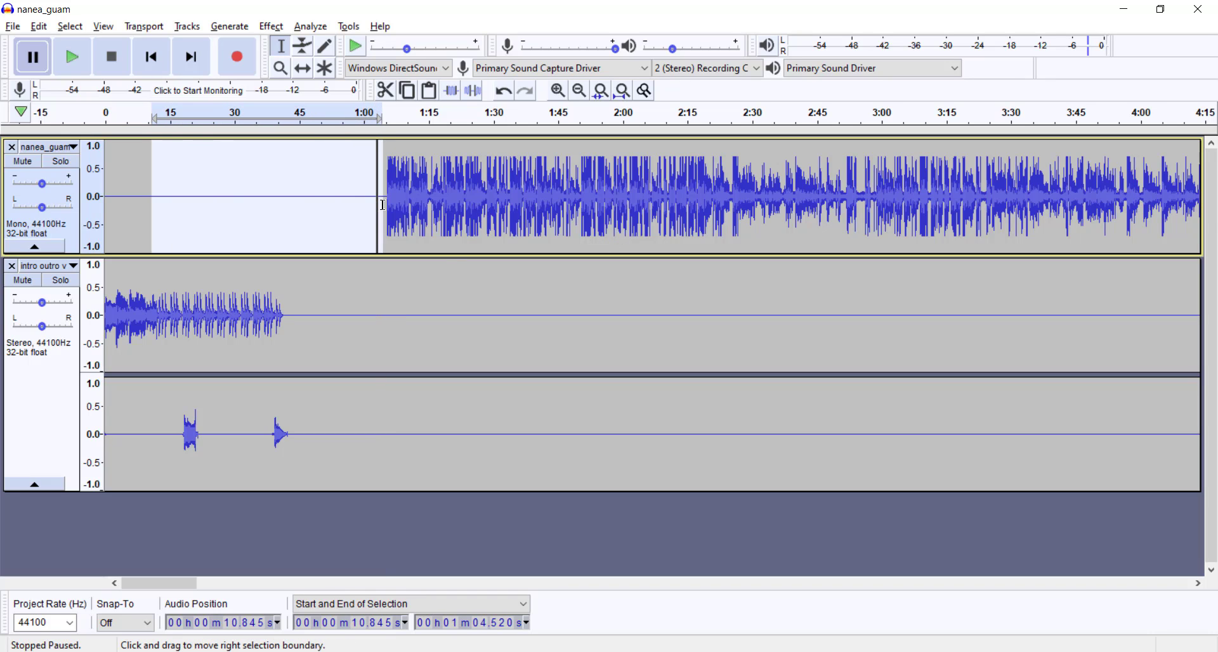
pyautogui.press('Delete')
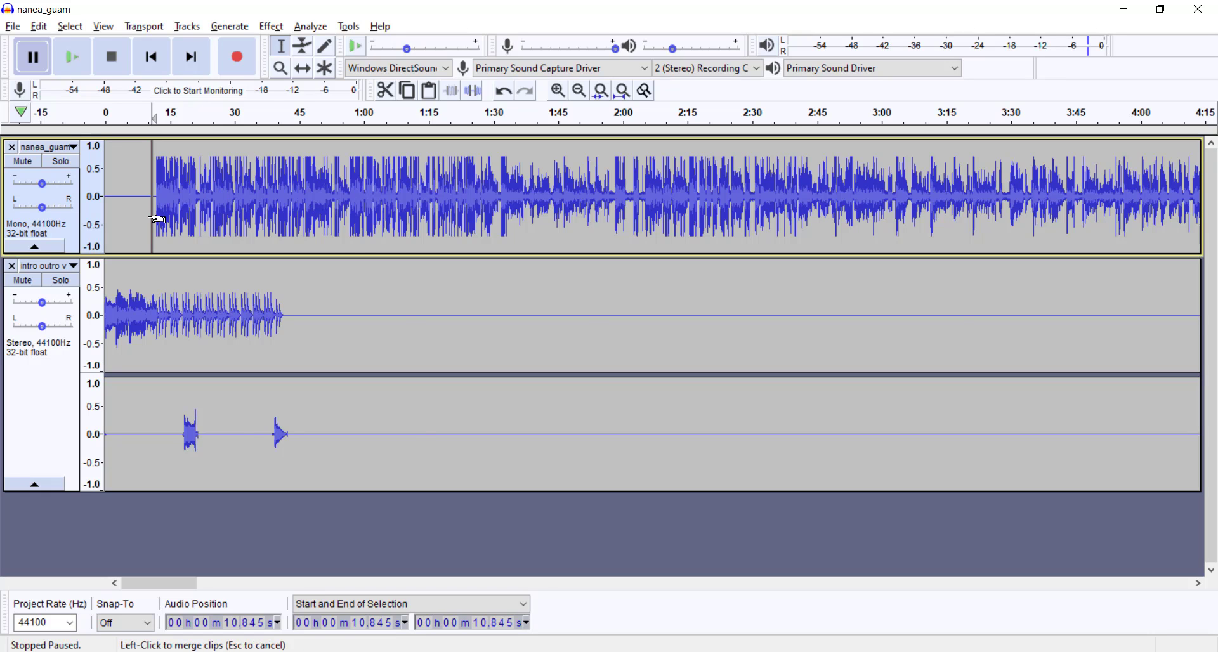
pyautogui.scroll(6, 157, 226)
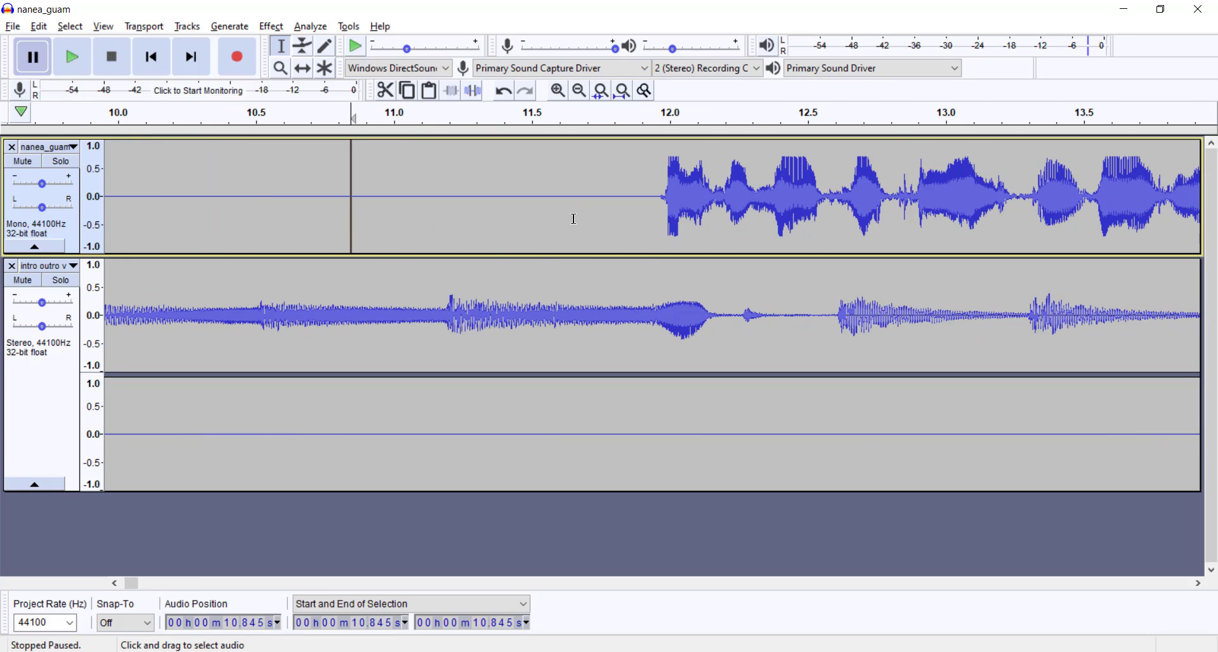
pyautogui.hotkey('ctrl', 'z')
# Step: Delete the excess silence in the nanea_guam track from about 10.75 s to 1:05.26, just before the speech
pyautogui.moveTo(474, 202); pyautogui.dragTo(934, 241)
pyautogui.scroll(-5, 844, 245)
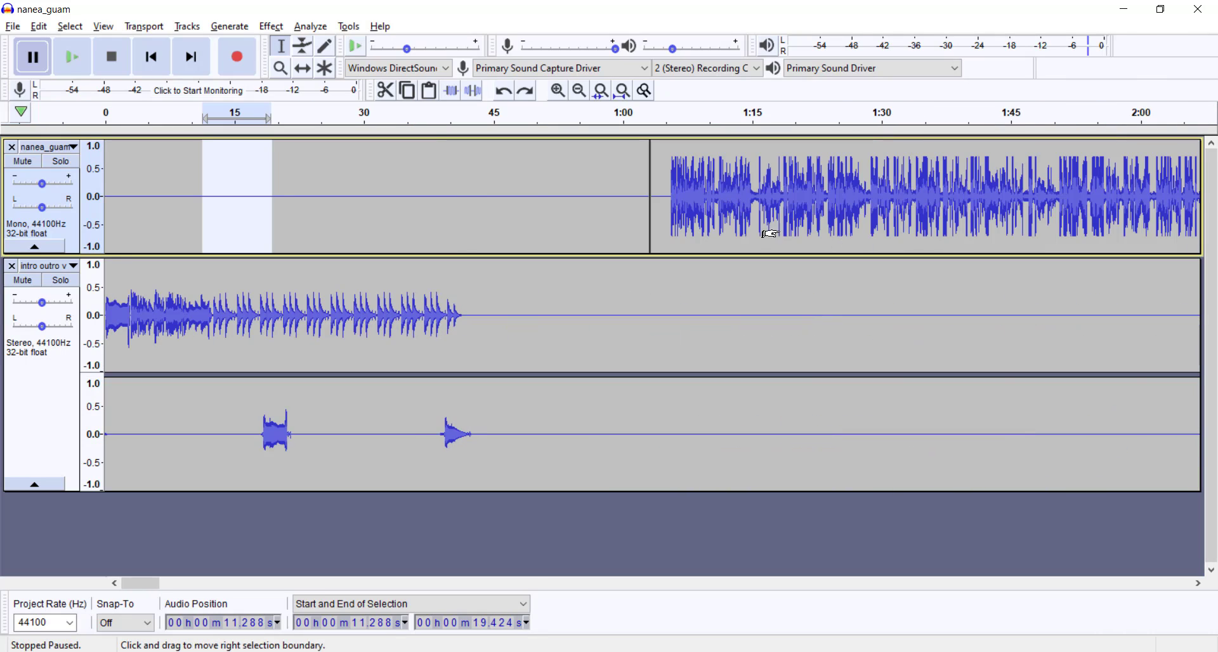
pyautogui.moveTo(667, 202); pyautogui.dragTo(201, 219)
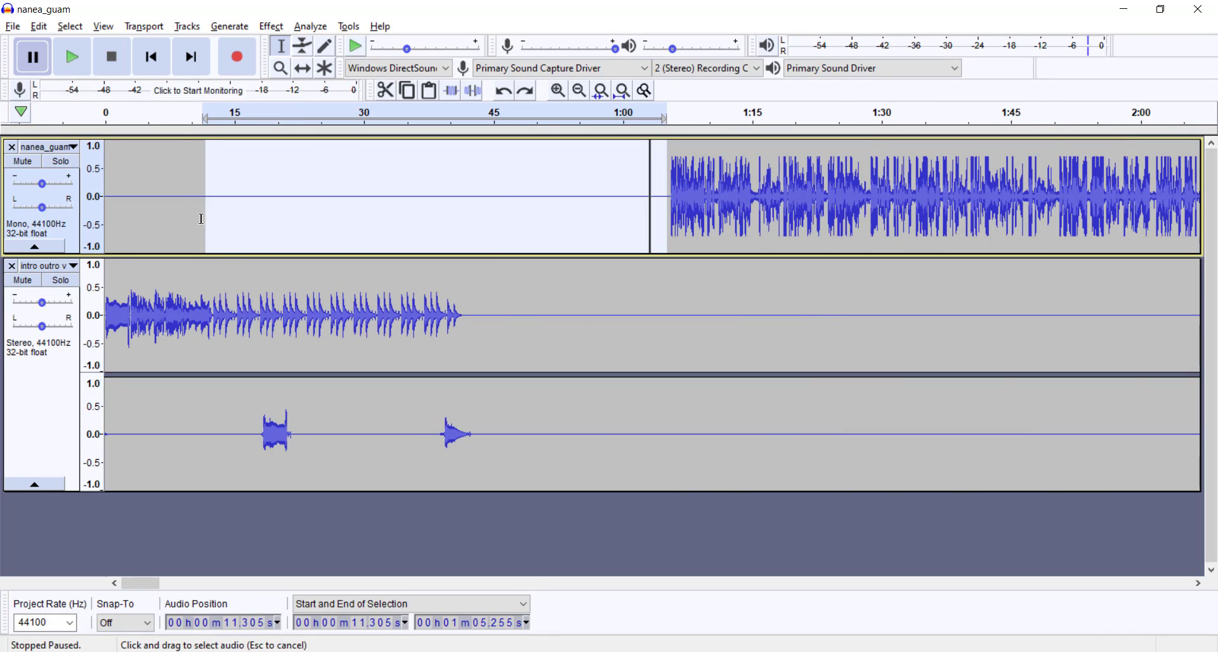
pyautogui.press('Delete')
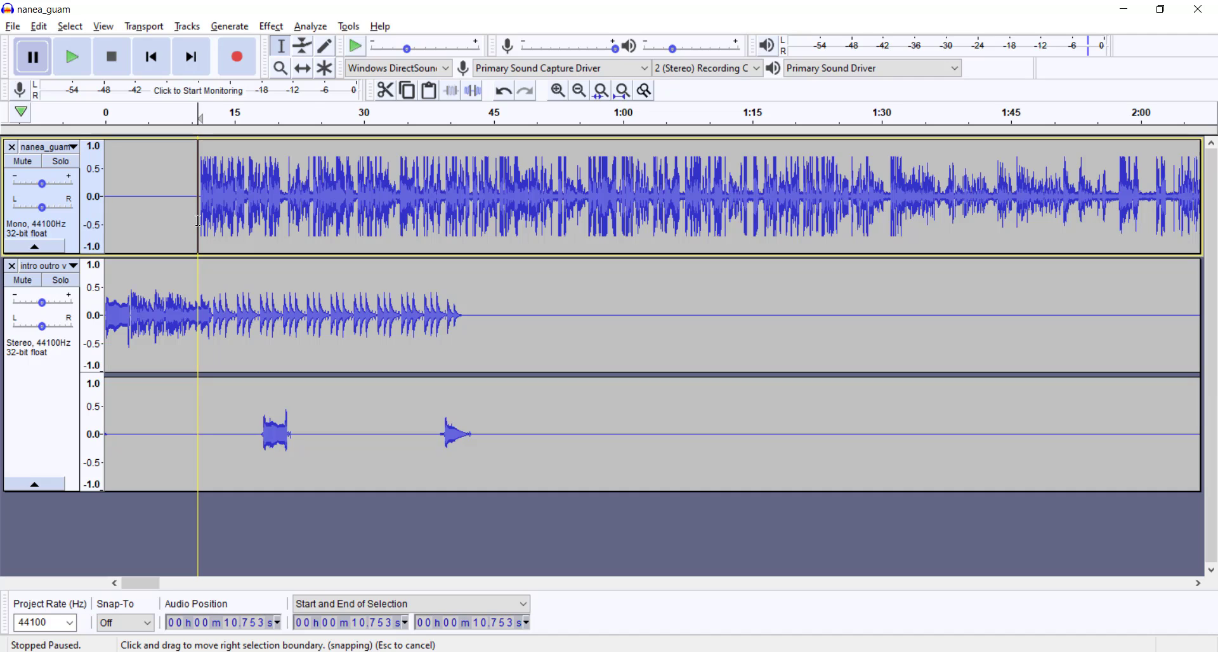
# Step: Play both tracks from about 4 s with the system volume raised, and pause at about 13.5 s after the speech starts
pyautogui.scroll(2, 156, 253)
pyautogui.moveTo(186, 232); pyautogui.dragTo(95, 206)
pyautogui.click(210, 204)
pyautogui.click(239, 120)
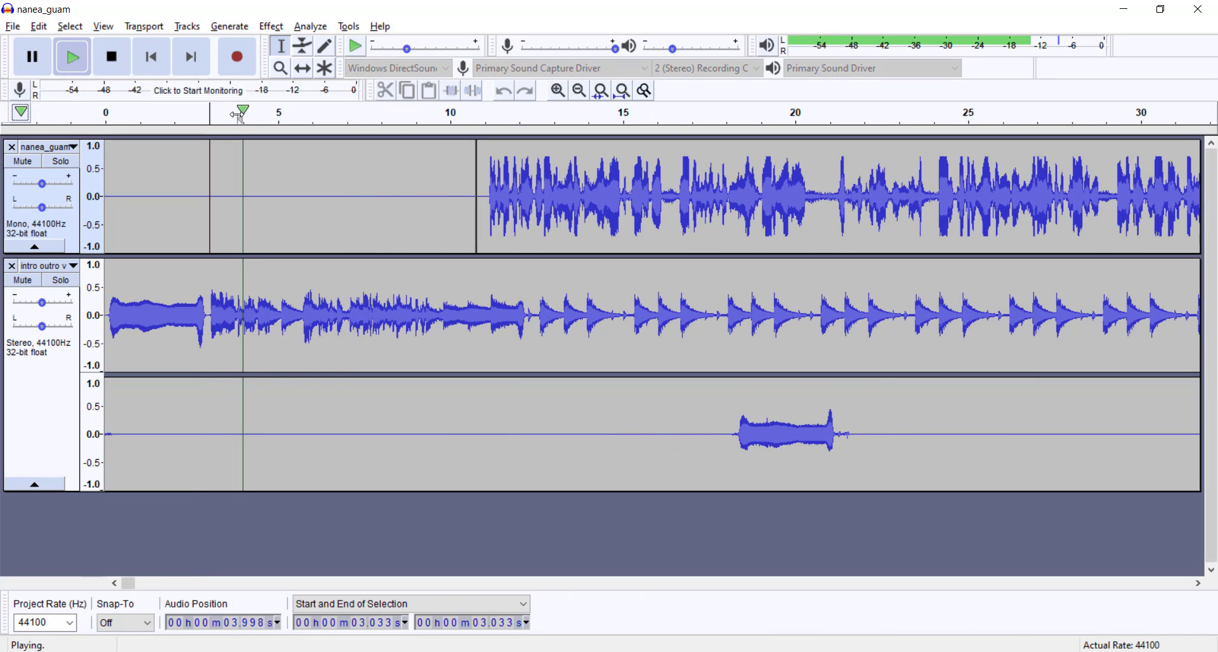
pyautogui.press('XF86AudioRaiseVolume')
pyautogui.press('XF86AudioRaiseVolume')
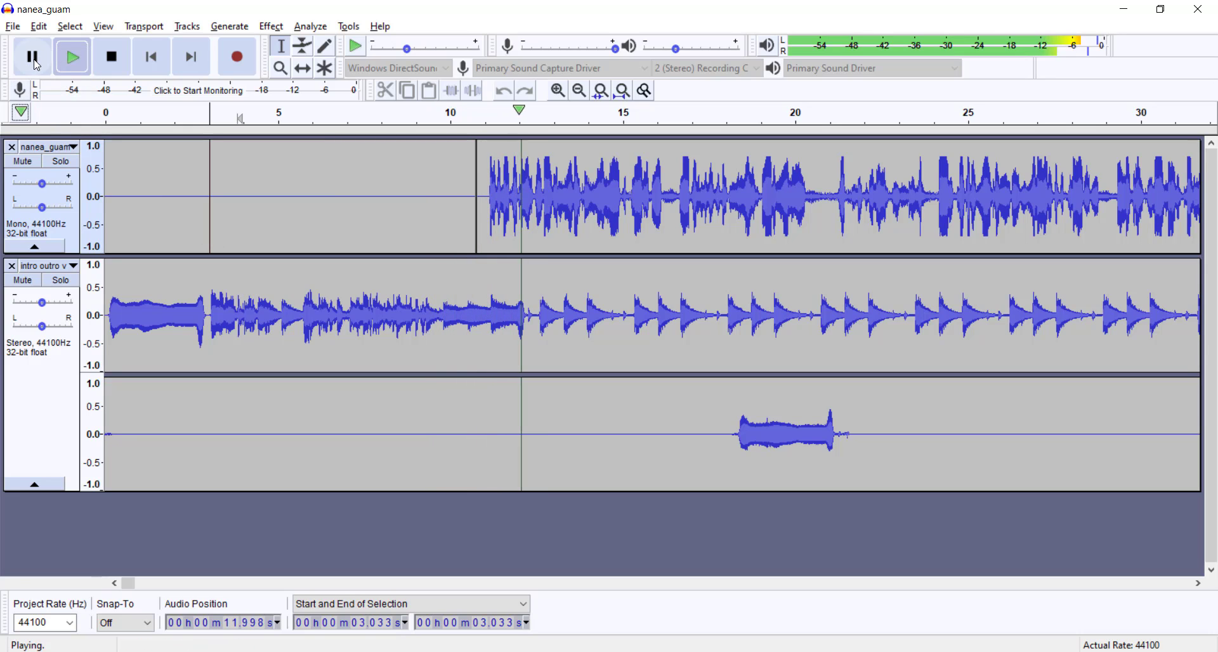
pyautogui.click(38, 64)
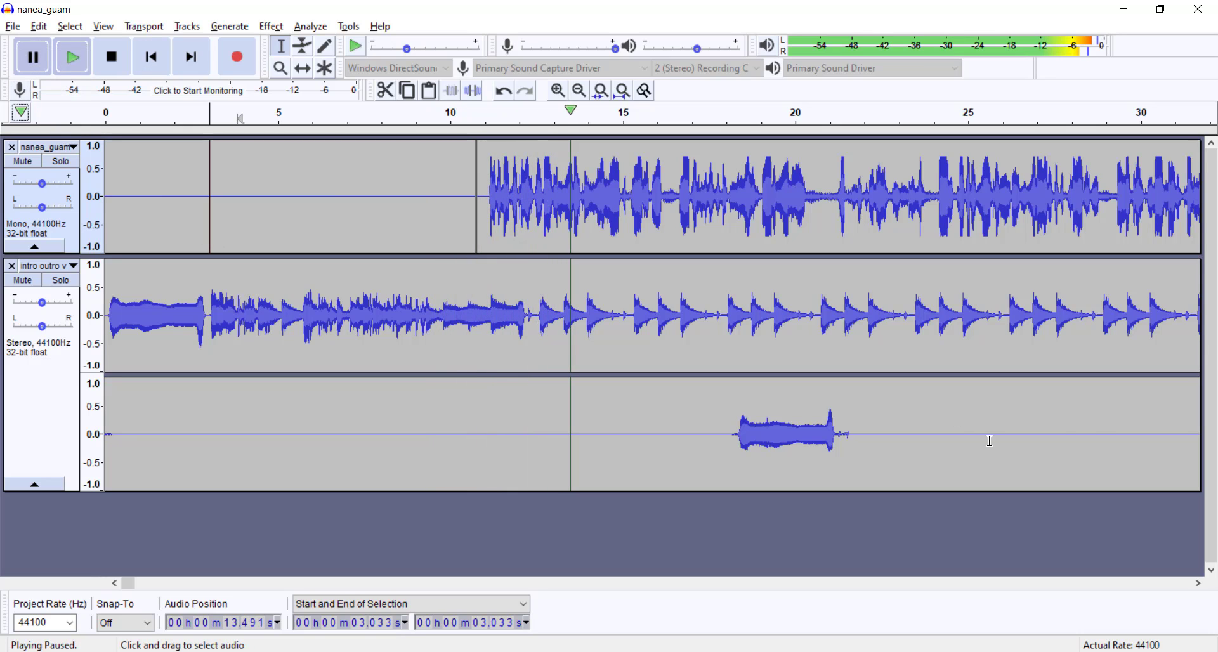
# Step: Play both tracks from about 38 s and pause at about 40.7 s, where the intro music ends
pyautogui.keyDown('ctrl'); pyautogui.scroll(-2, 725, 307); pyautogui.keyUp('ctrl')
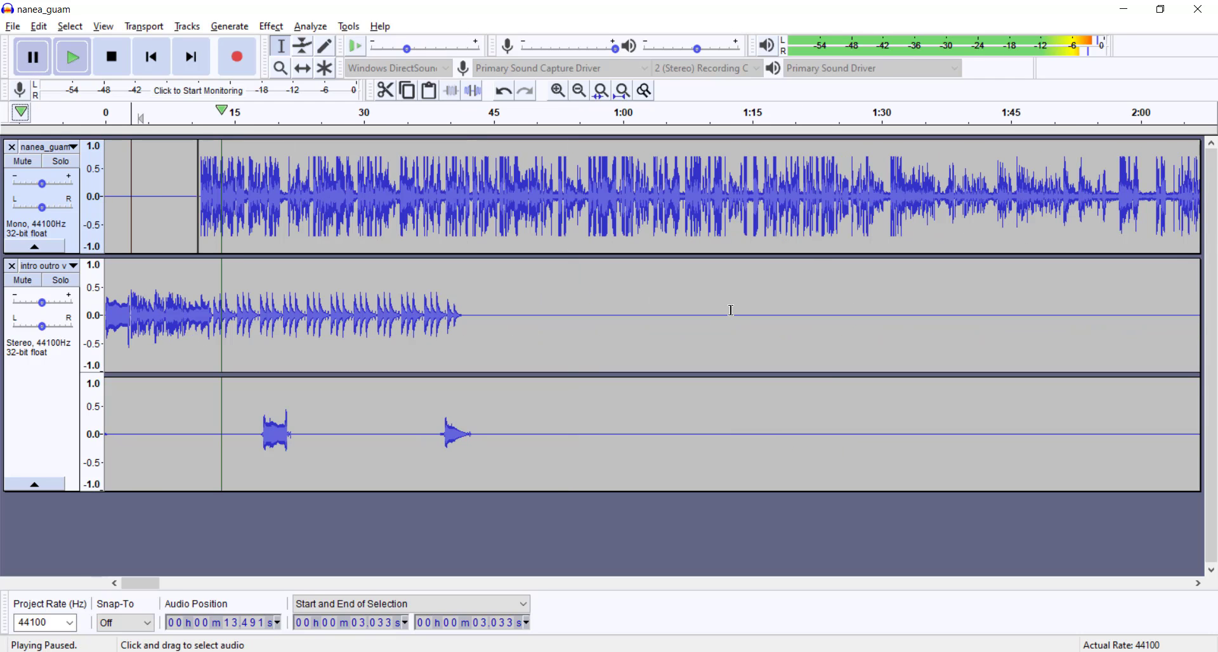
pyautogui.click(431, 122)
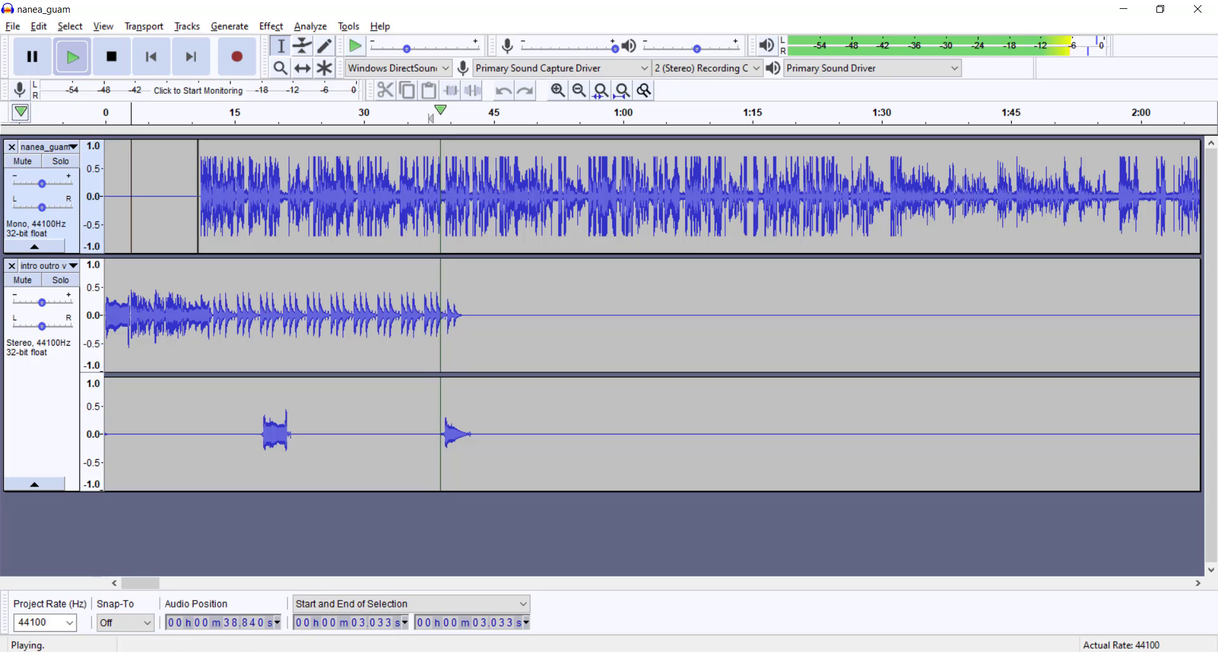
pyautogui.click(37, 67)
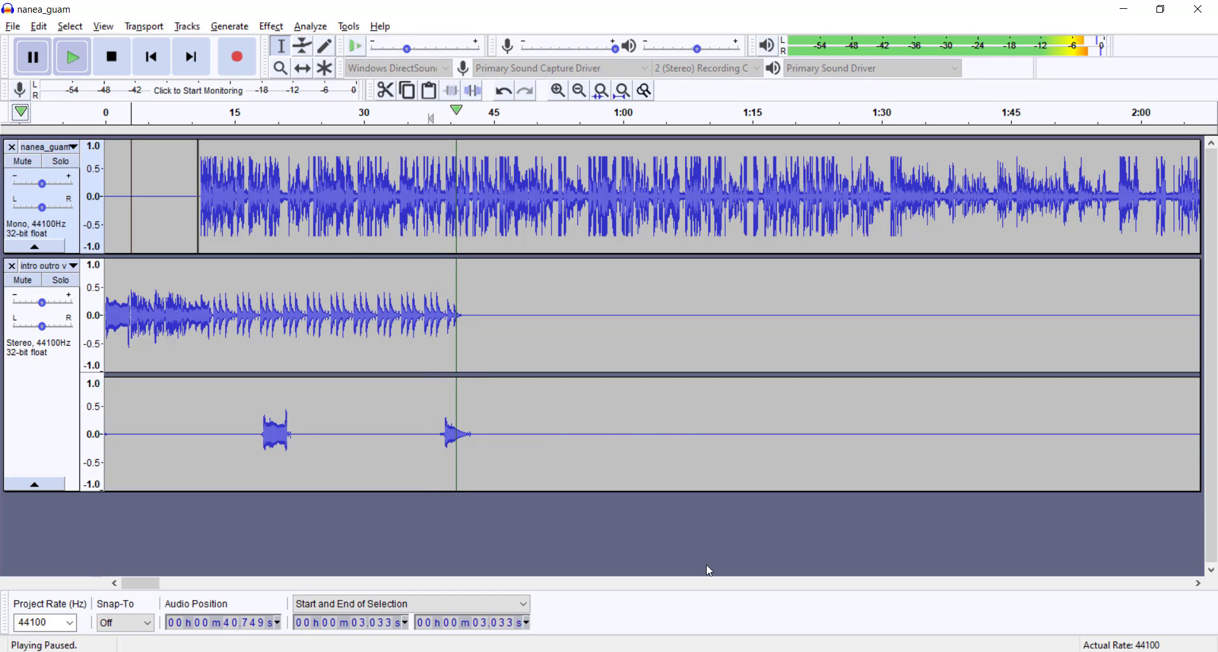
# Step: Delete the silence in the intro outro track from about 25:49.75 to 56:34.02, after the end of the speech
pyautogui.scroll(-4, 344, 448)
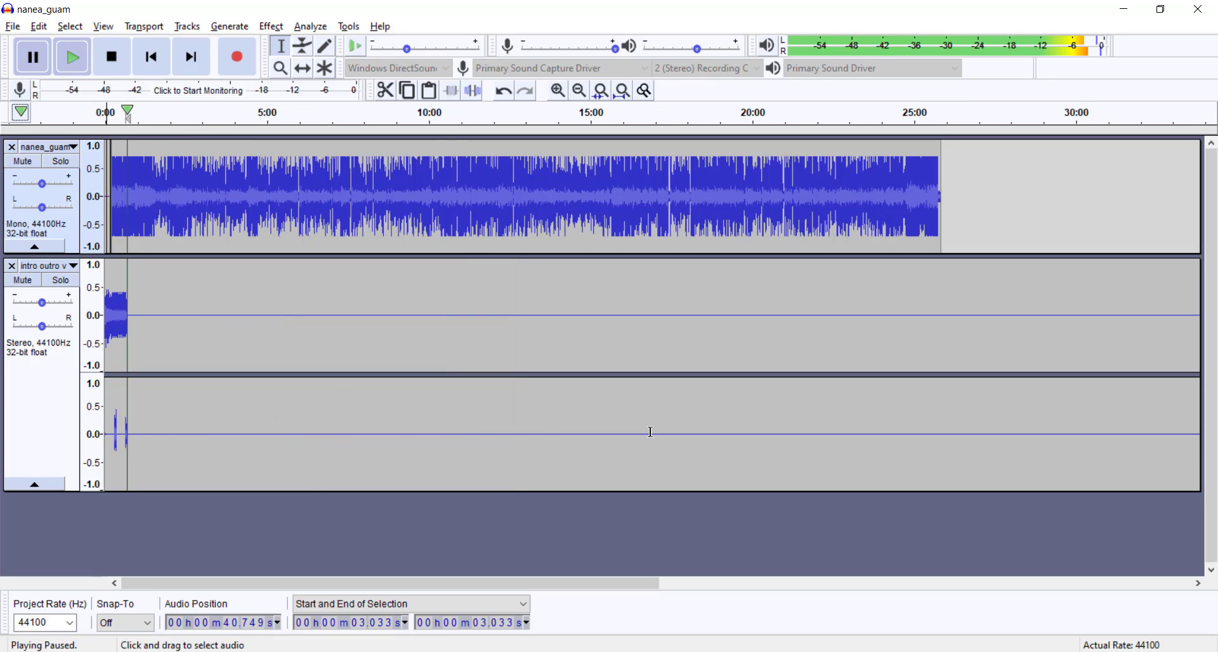
pyautogui.scroll(-2, 471, 362)
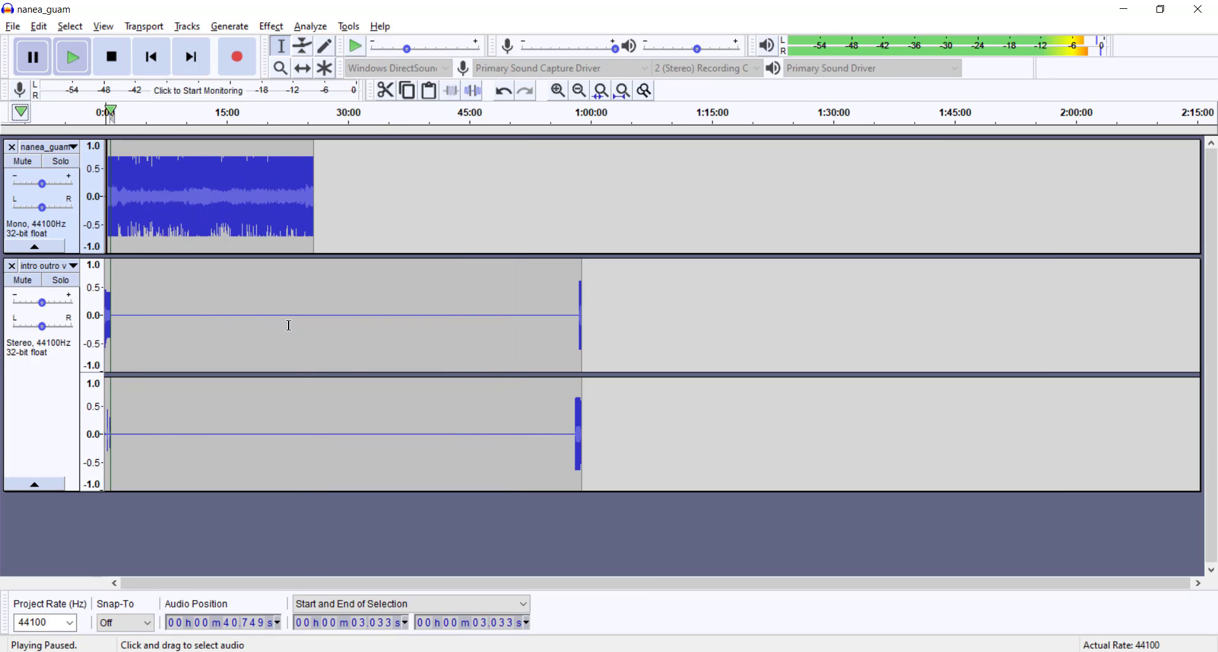
pyautogui.moveTo(288, 325); pyautogui.dragTo(573, 334)
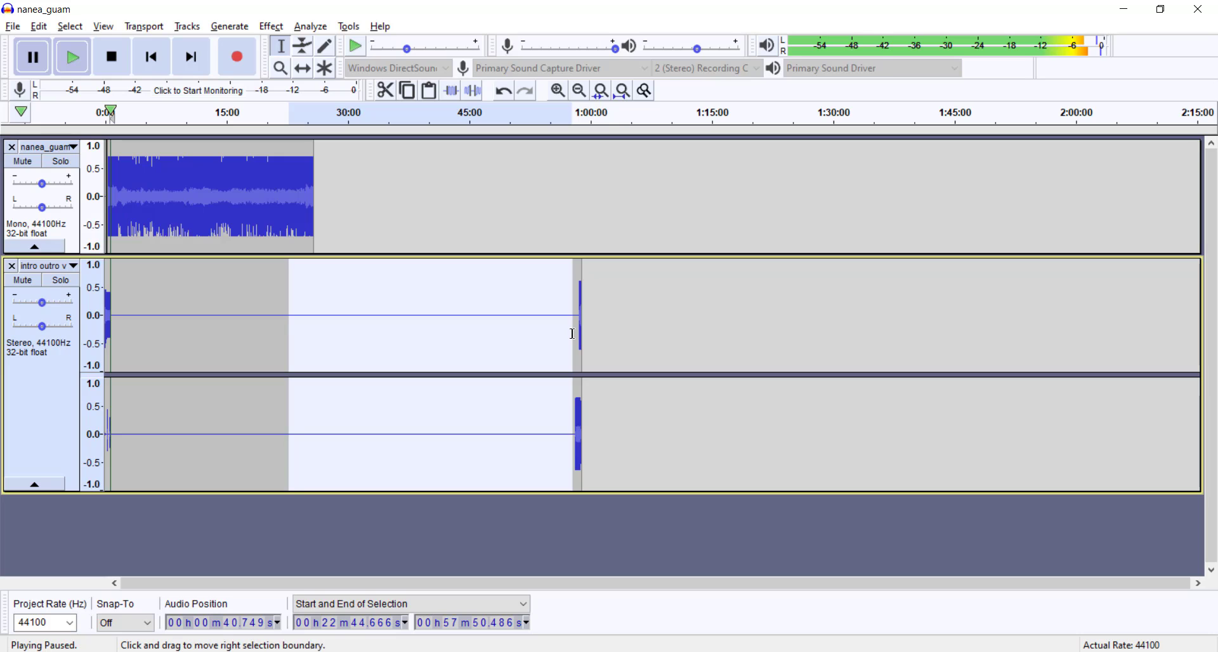
pyautogui.click(400, 325)
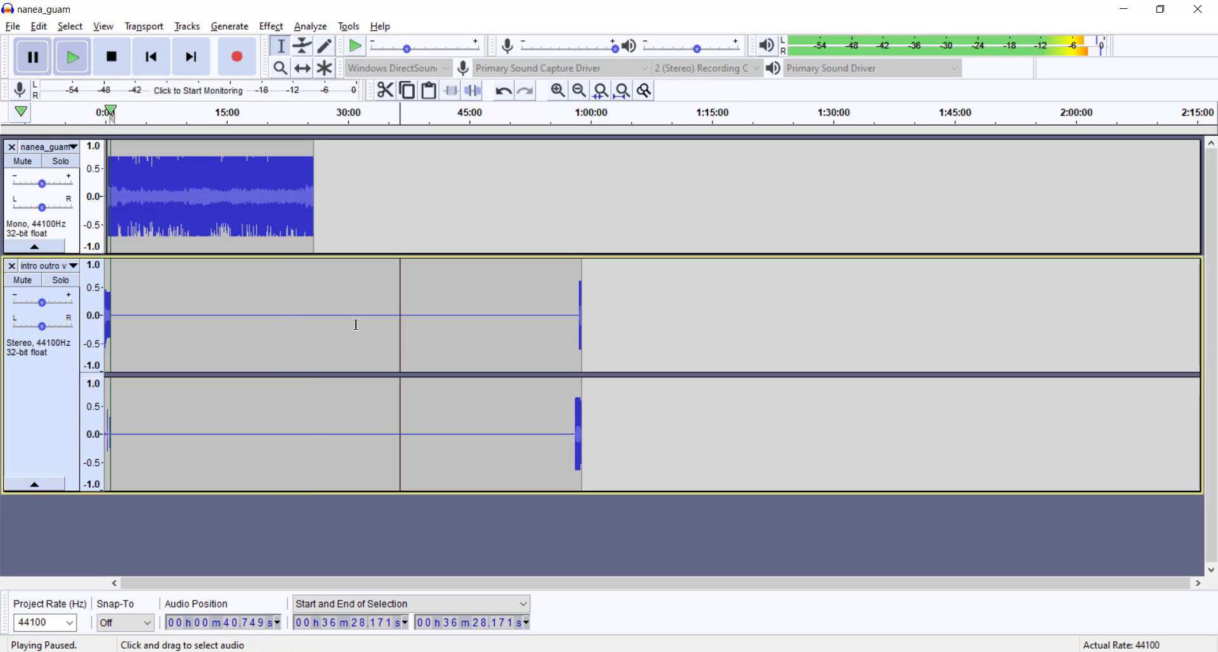
pyautogui.moveTo(313, 325); pyautogui.dragTo(562, 356)
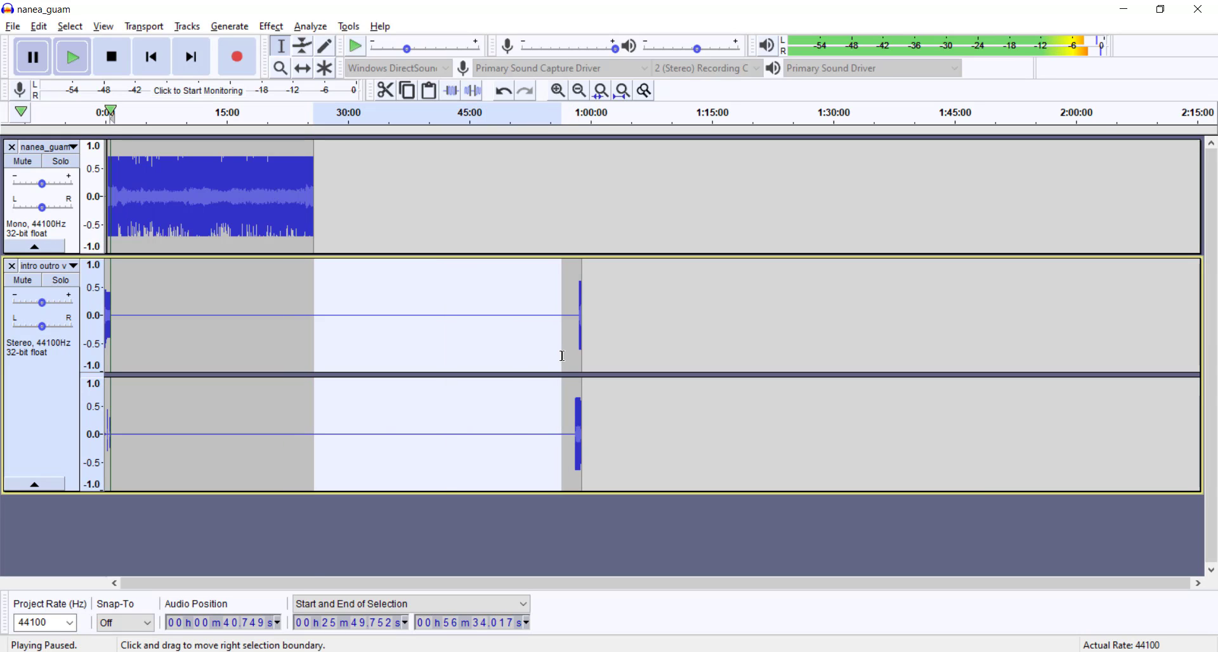
pyautogui.press('Delete')
# Step: Try deleting the intro outro silence from about 25:40.76 to 27:22.97, and undo the deletion
pyautogui.scroll(2, 319, 361)
pyautogui.scroll(2, 310, 361)
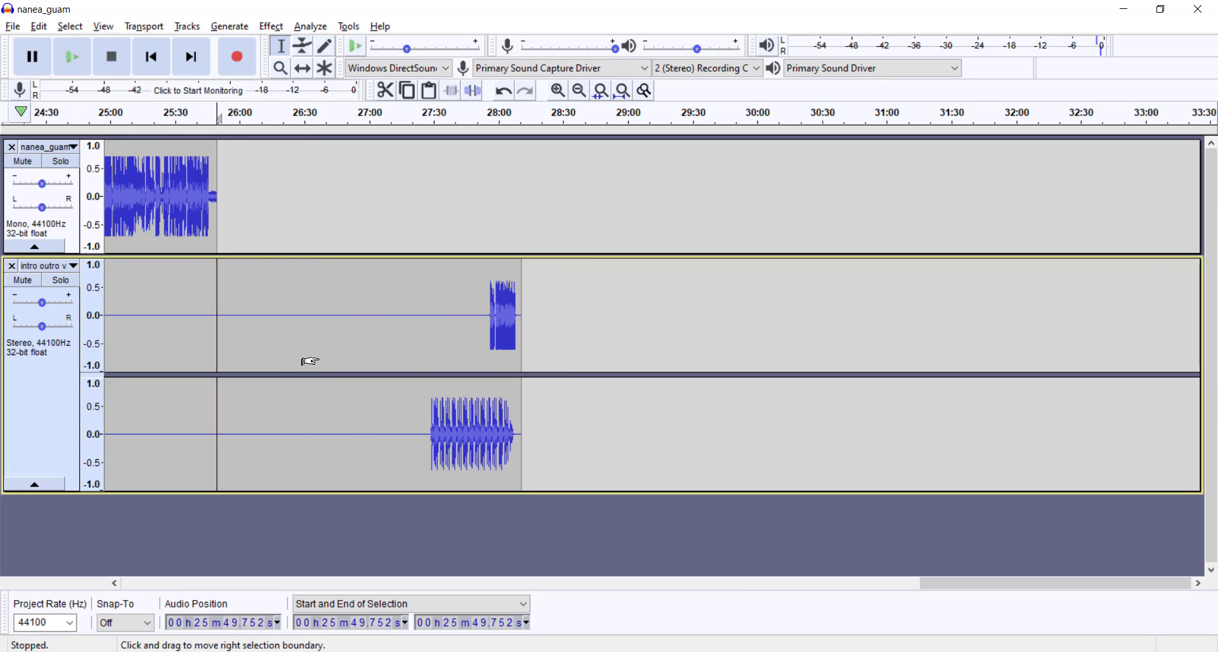
pyautogui.moveTo(416, 408); pyautogui.dragTo(340, 428)
pyautogui.press('Delete')
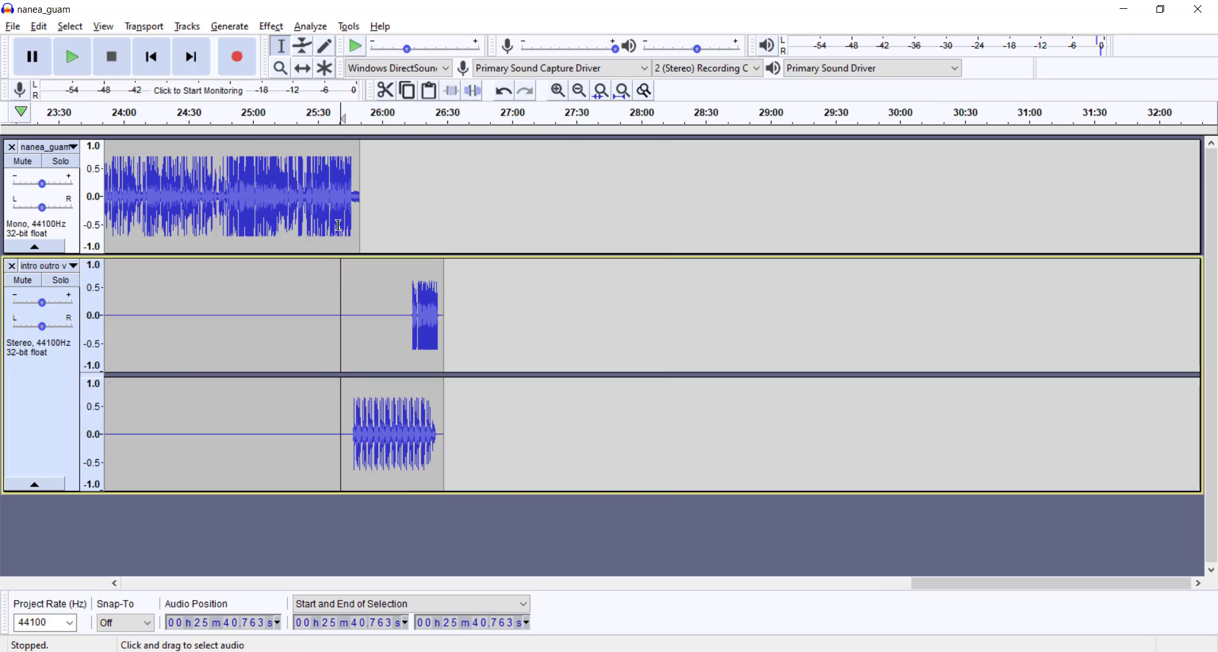
pyautogui.hotkey('ctrl', 'z')
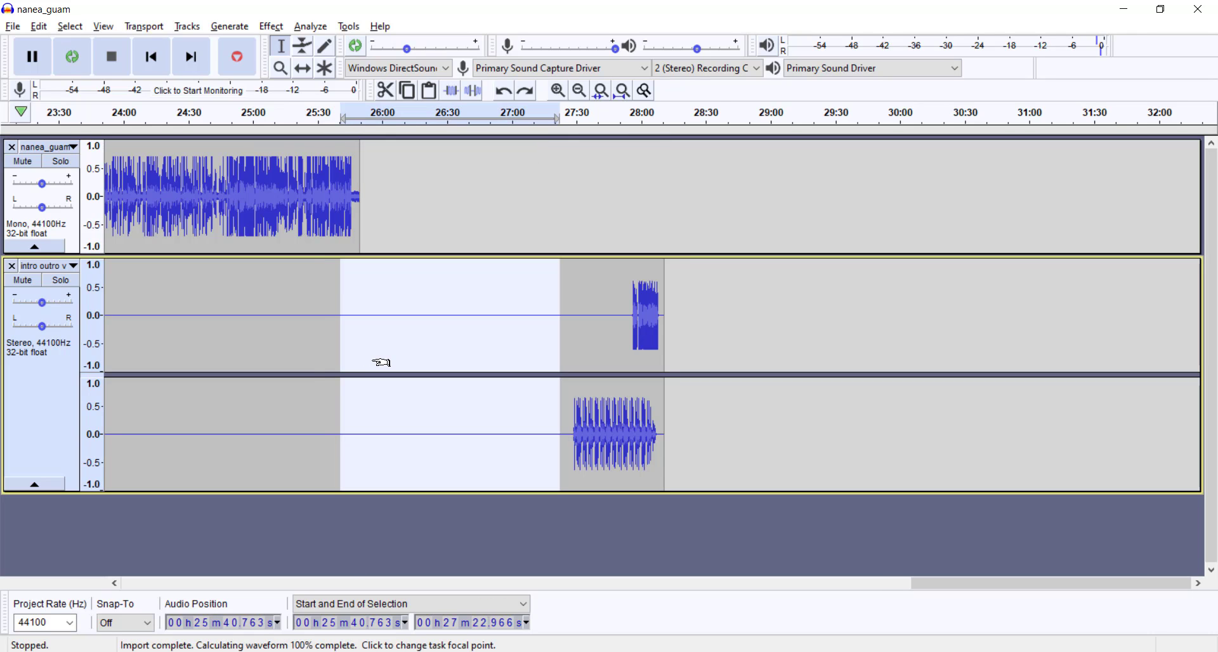
# Step: Delete the silence in the intro outro track from about 25:55.84 to 27:22.97, before the outro music
pyautogui.keyDown('shift'); pyautogui.click(374, 363); pyautogui.keyUp('shift')
pyautogui.press('Delete')
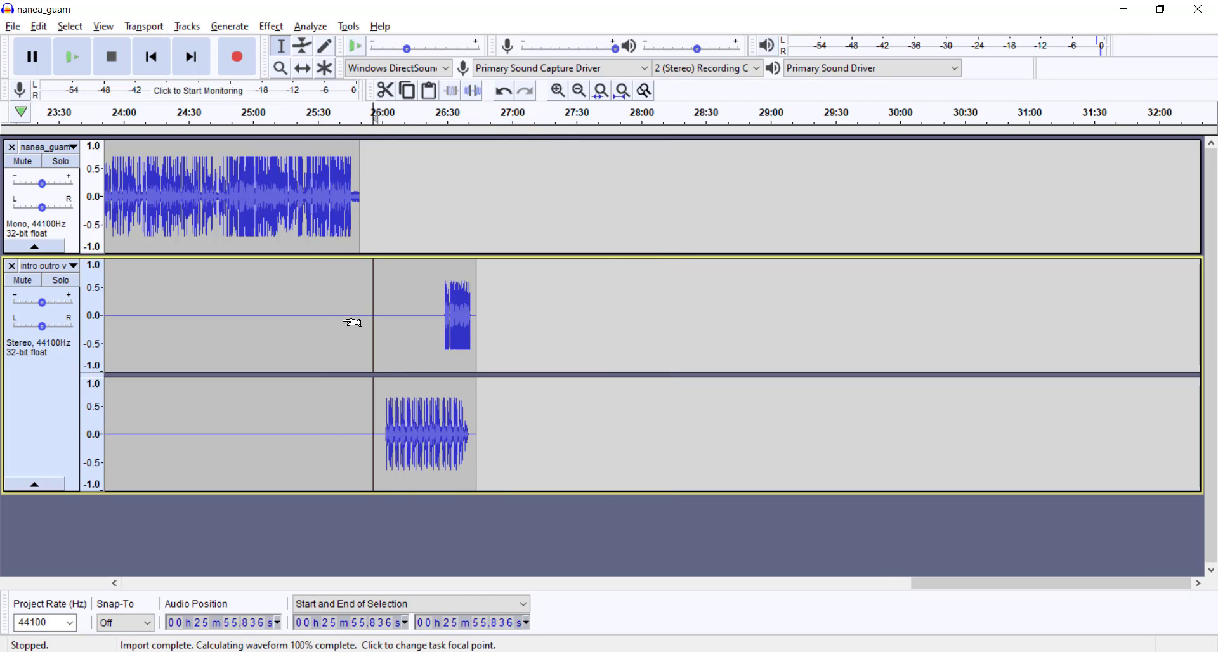
# Step: Silence the noise at the end of the nanea_guam track from about 25:45.96 to 25:49.75, and play the ending from about 25:45
pyautogui.hotkey('ctrl', '1')
pyautogui.hotkey('ctrl', '1')
pyautogui.hotkey('ctrl', '1')
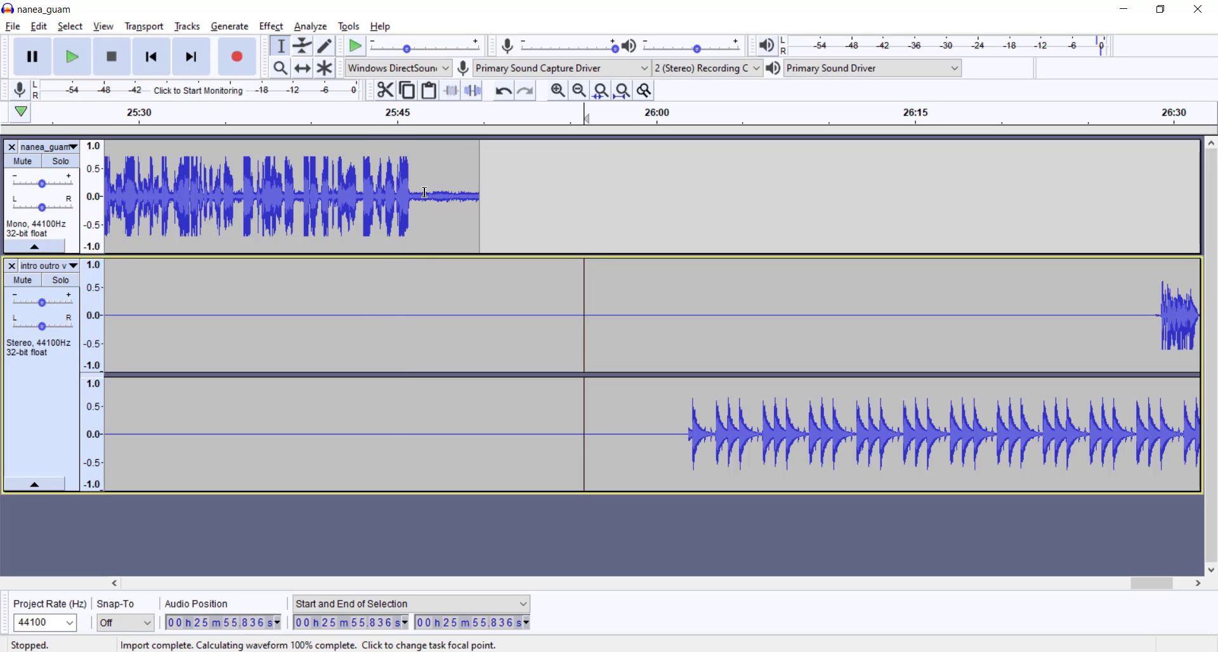
pyautogui.moveTo(413, 196); pyautogui.dragTo(482, 202)
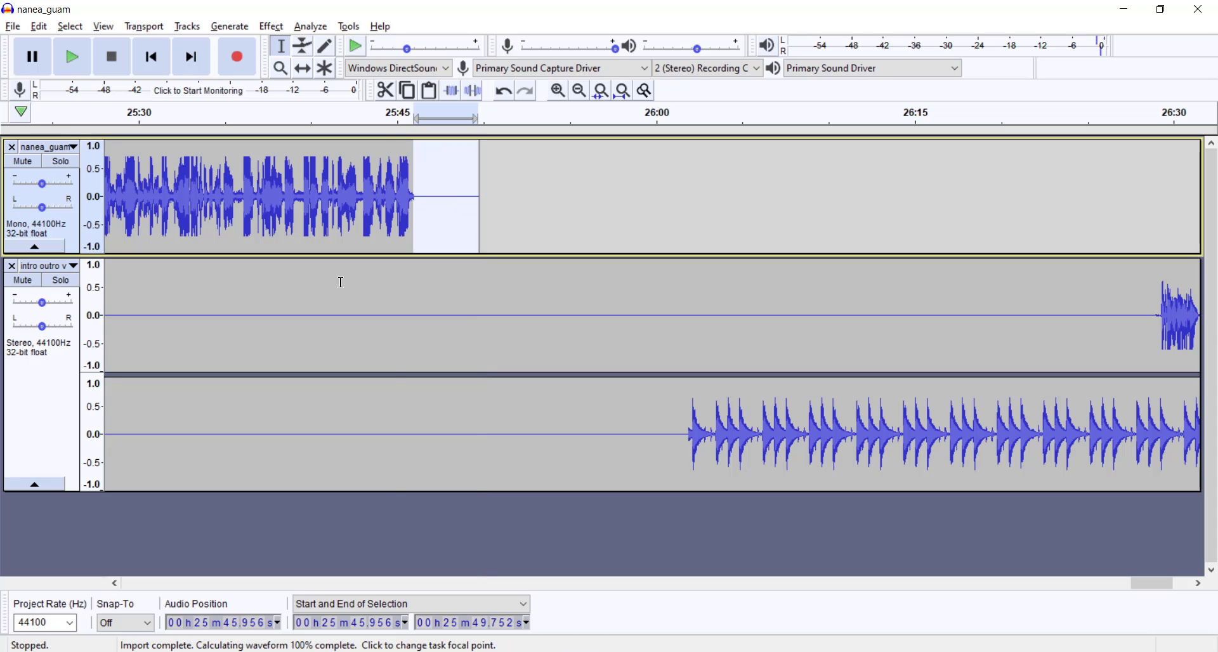
pyautogui.click(394, 114)
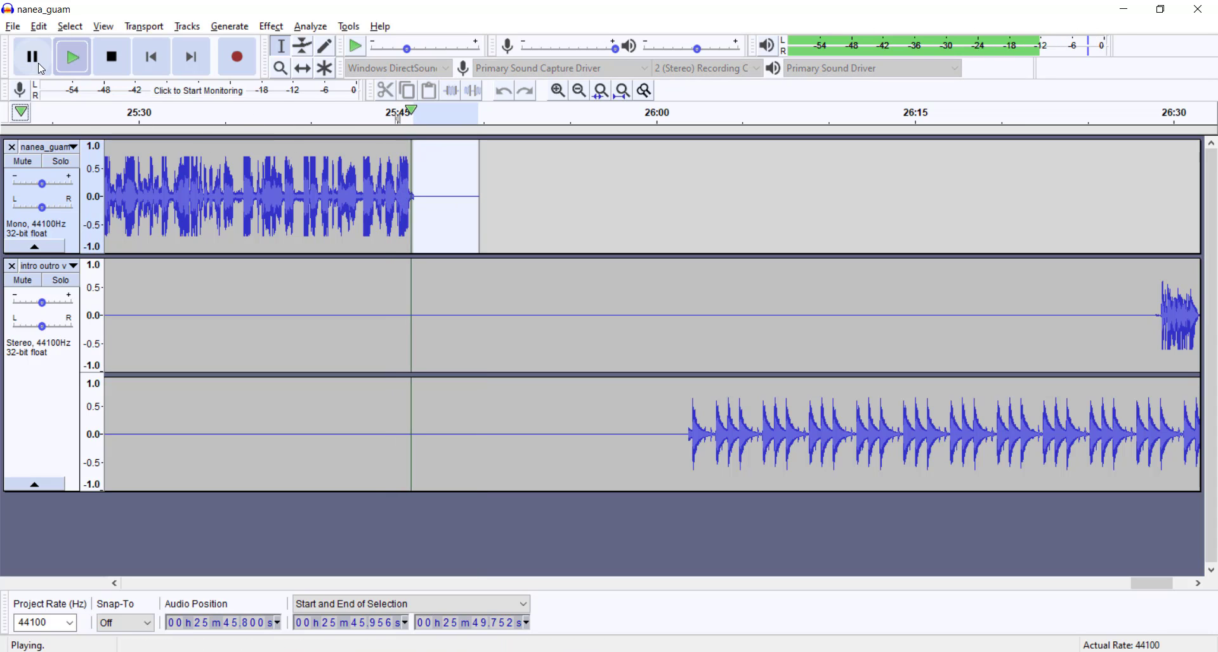
pyautogui.press('p')
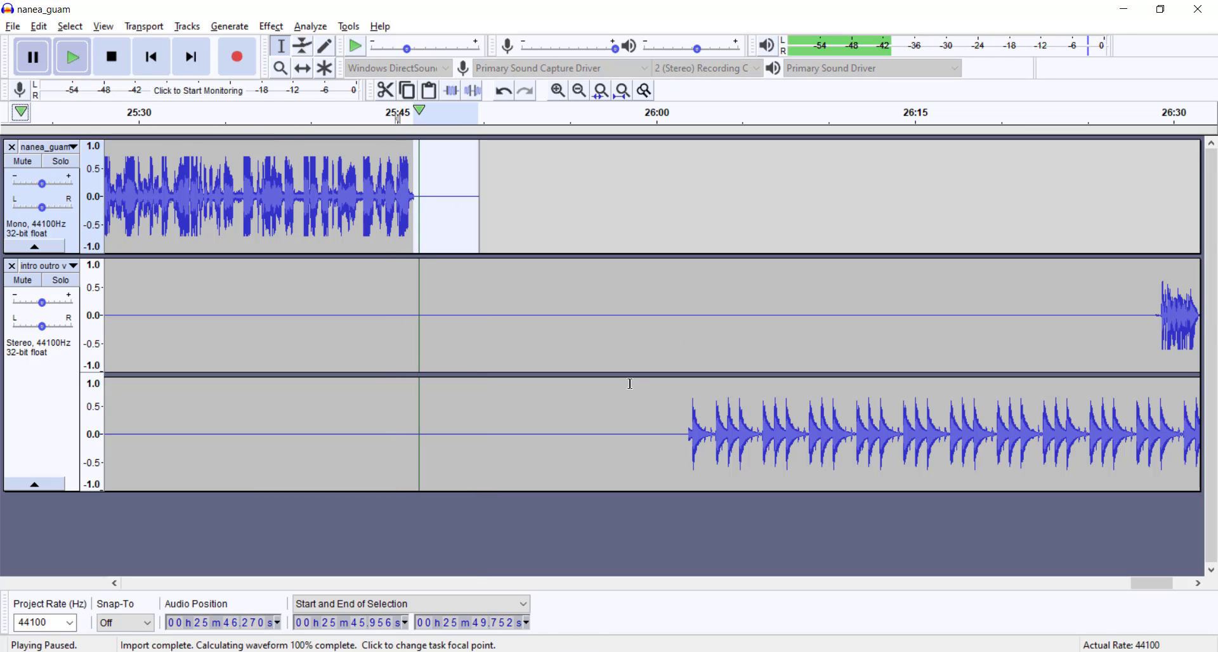
# Step: Delete the intro outro silence from about 25:40.58 to 26:00.25, plus the stretch from about 25:30.6 to 25:40 before the outro music
pyautogui.moveTo(660, 410); pyautogui.dragTo(322, 417)
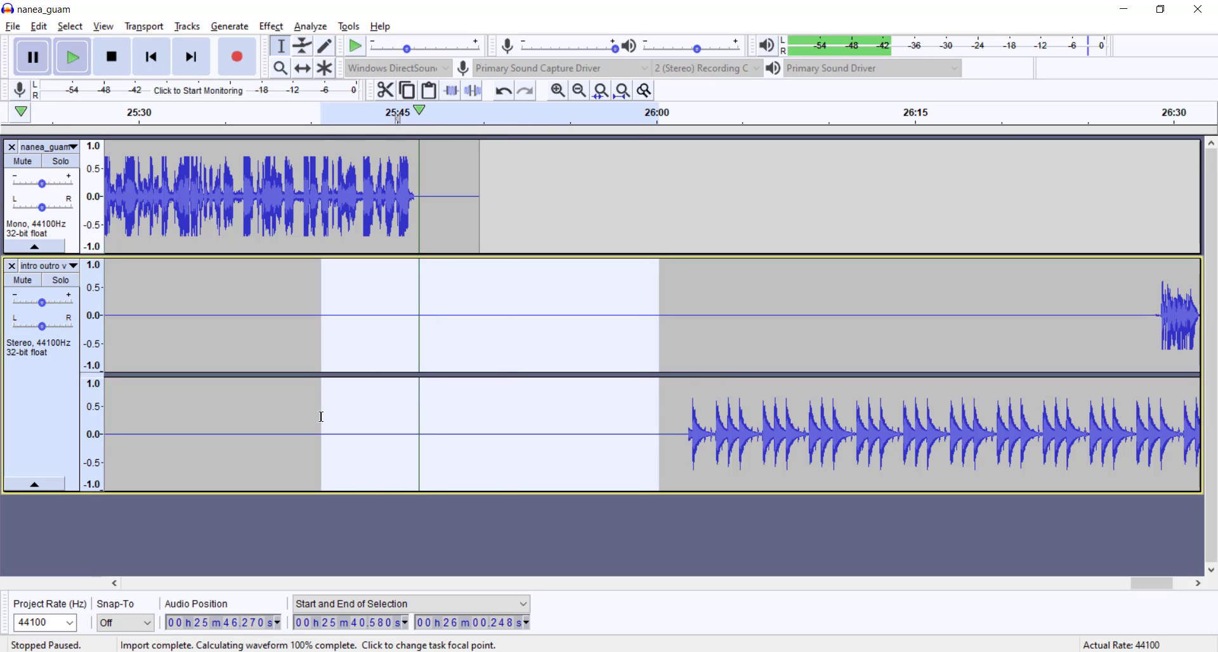
pyautogui.press('Delete')
pyautogui.click(806, 317)
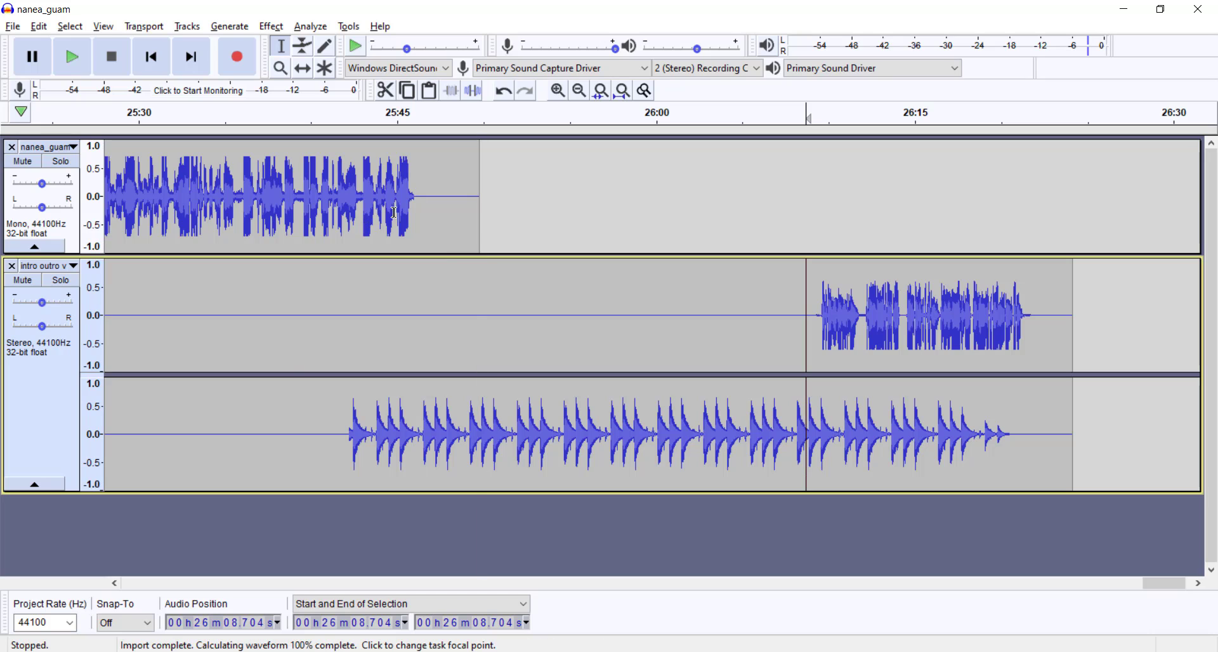
pyautogui.moveTo(315, 451); pyautogui.dragTo(148, 455)
pyautogui.press('Delete')
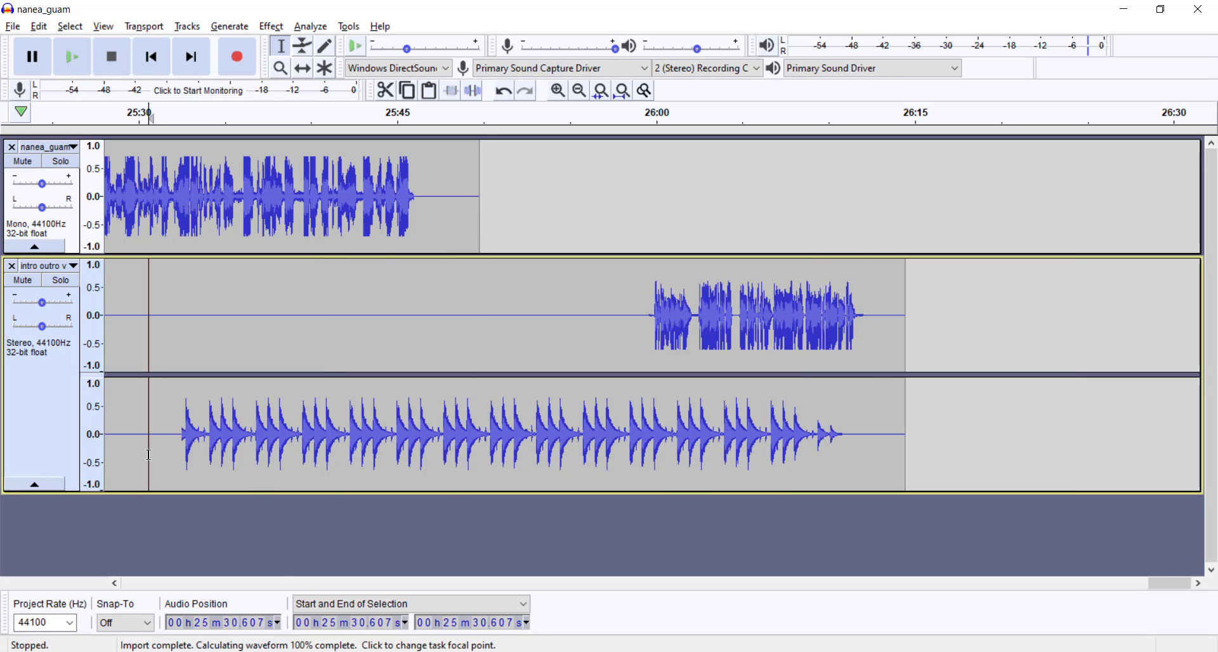
# Step: Delete the silence in the intro outro track from about 25:17.65 to 25:27.30, ahead of the outro music
pyautogui.click(114, 583)
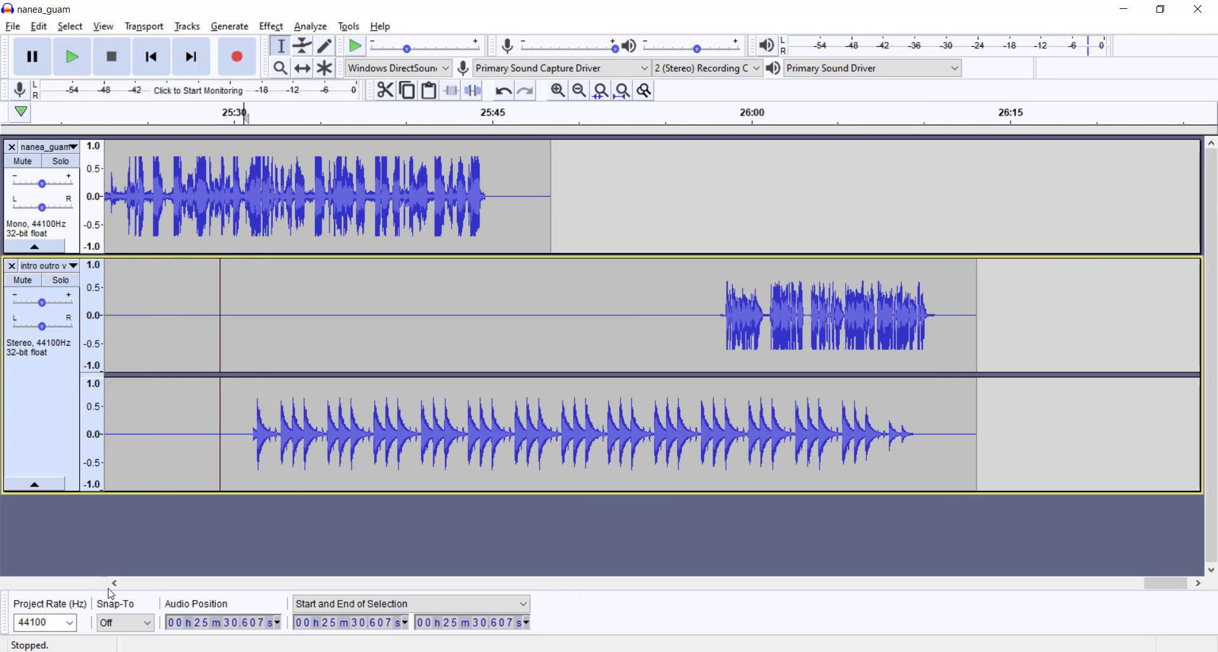
pyautogui.moveTo(171, 437); pyautogui.dragTo(337, 442)
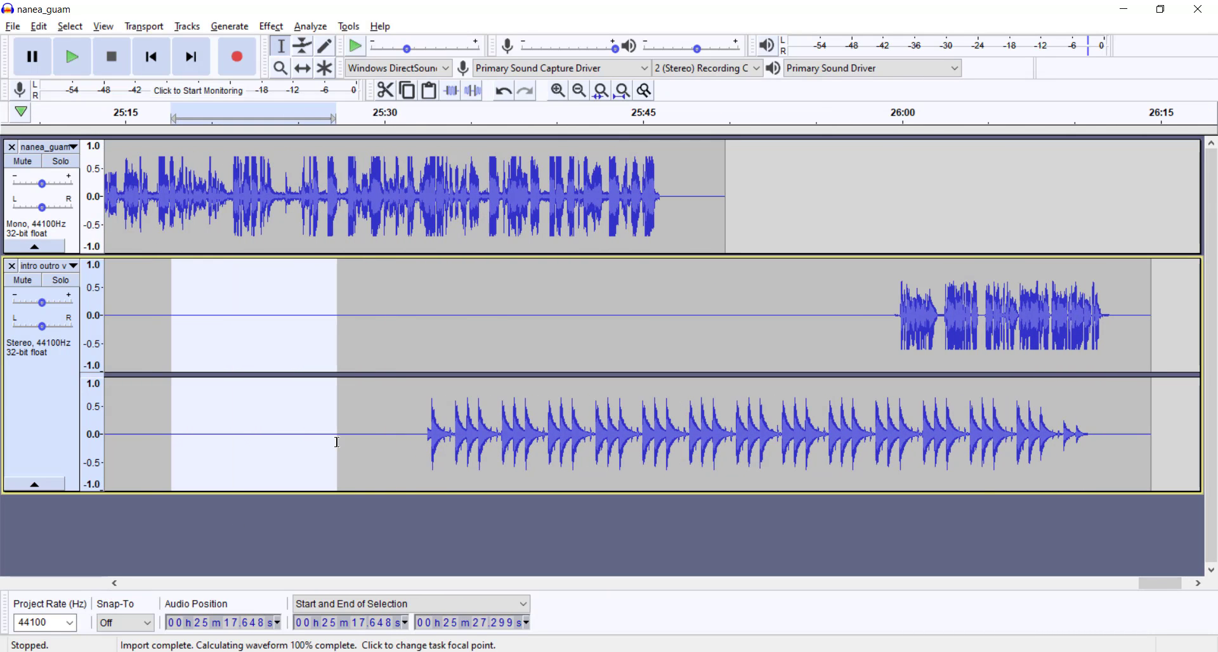
pyautogui.press('Delete')
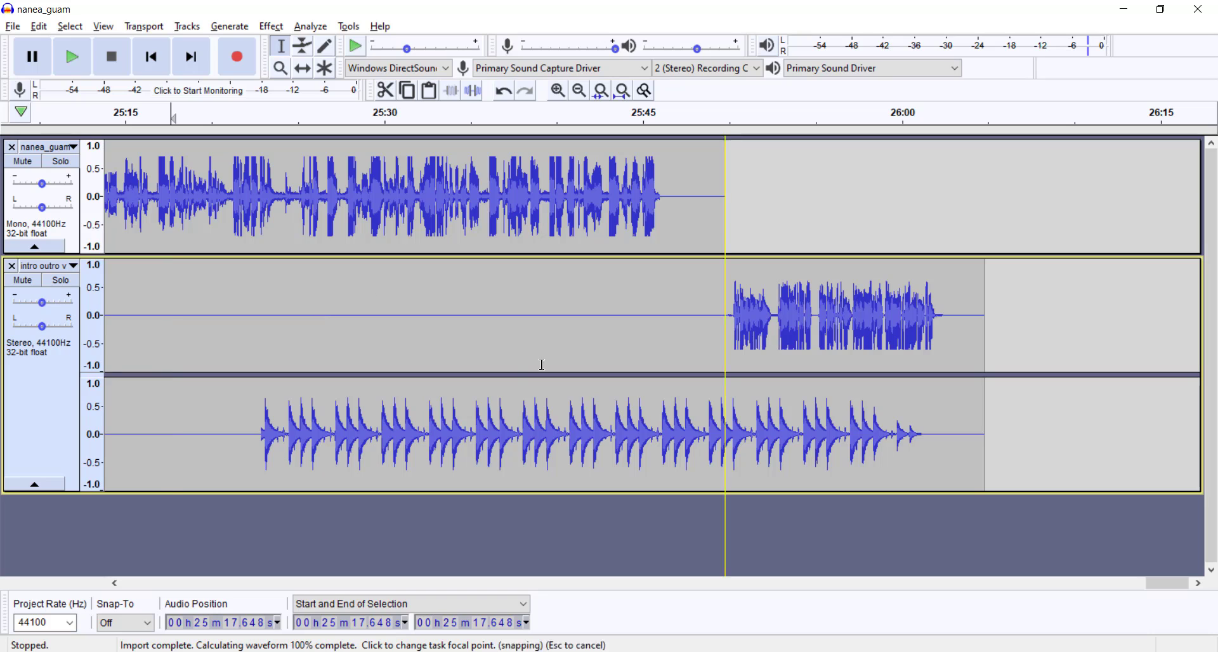
# Step: Play both tracks where the outro music starts and again from about 25:43, pausing at about 25:48.3
pyautogui.click(221, 116)
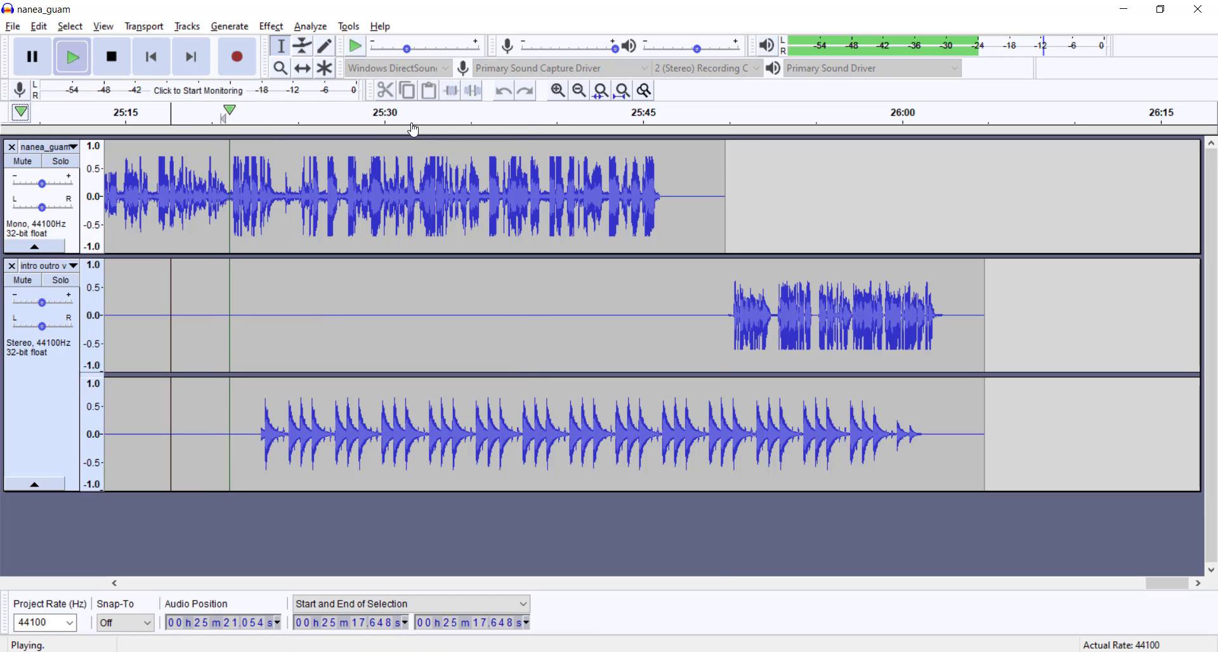
pyautogui.click(609, 104)
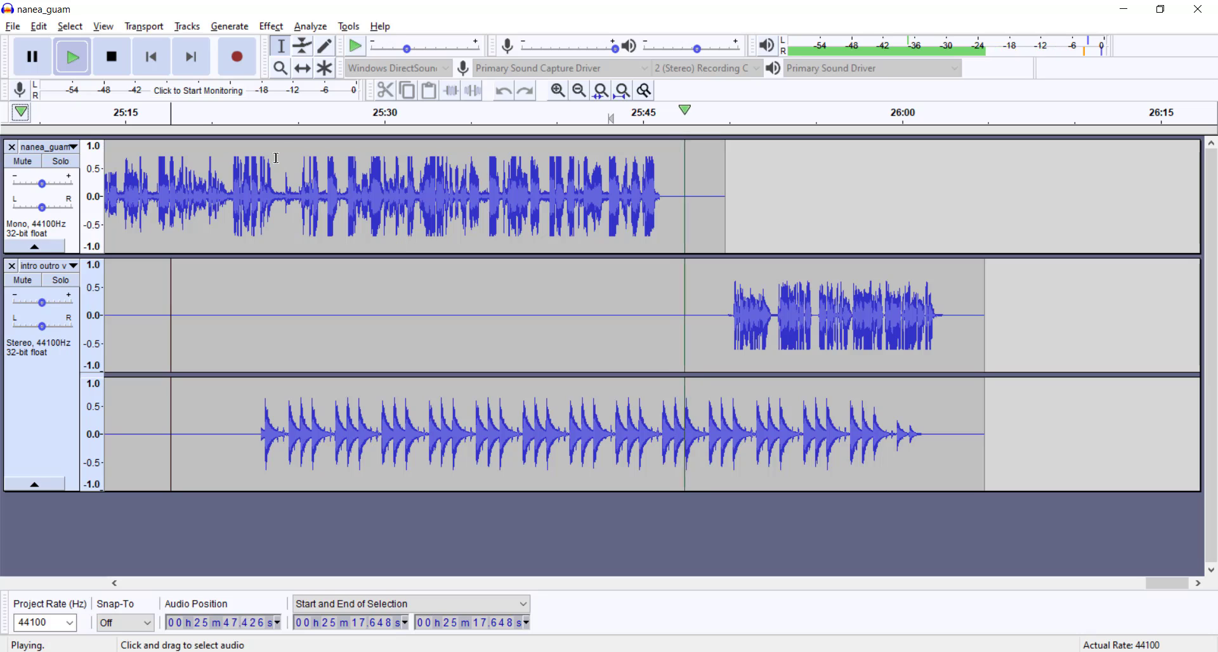
pyautogui.press('p')
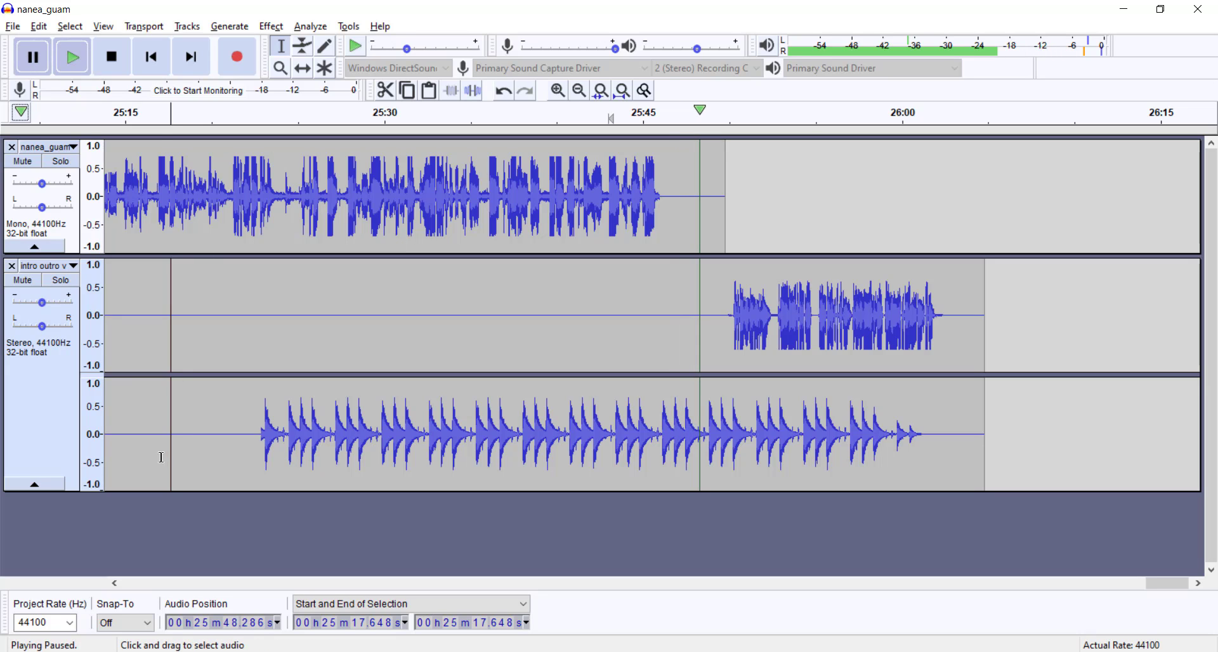
# Step: Delete the intro outro silence from about 25:16.64 to 25:19.30, and play the speech-to-outro transition from about 25:44 to 25:48.4
pyautogui.moveTo(154, 444)
pyautogui.mouseDown()
pyautogui.moveTo(214, 438)
pyautogui.moveTo(153, 439)
pyautogui.mouseUp()
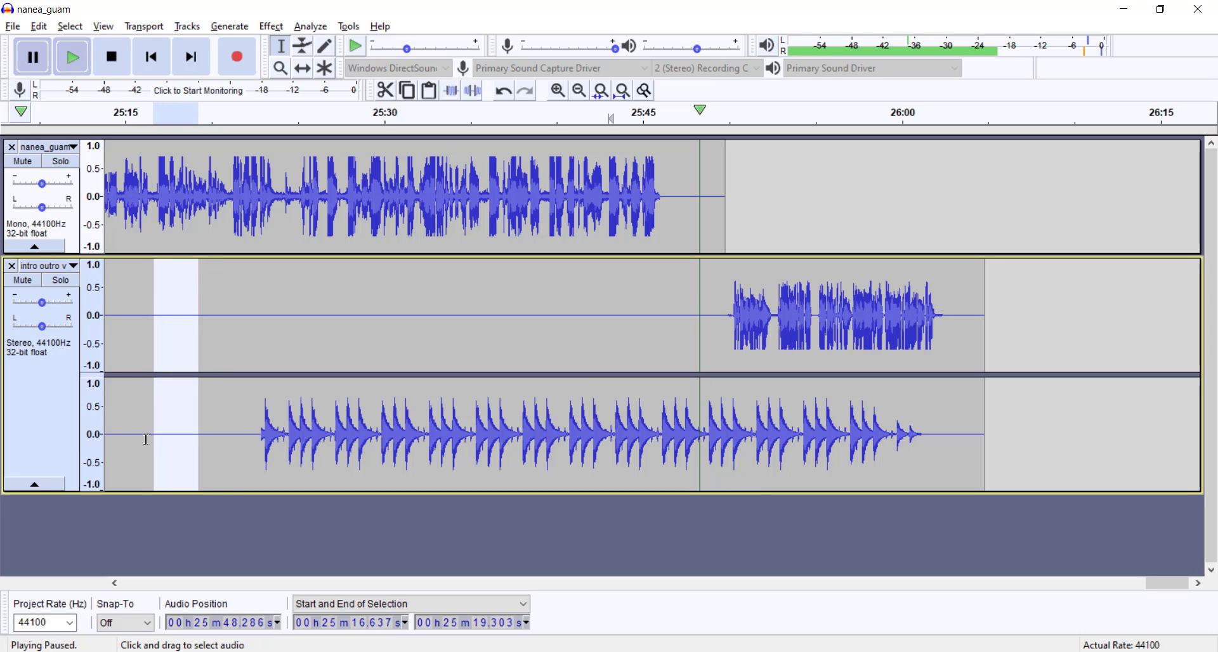
pyautogui.press('Delete')
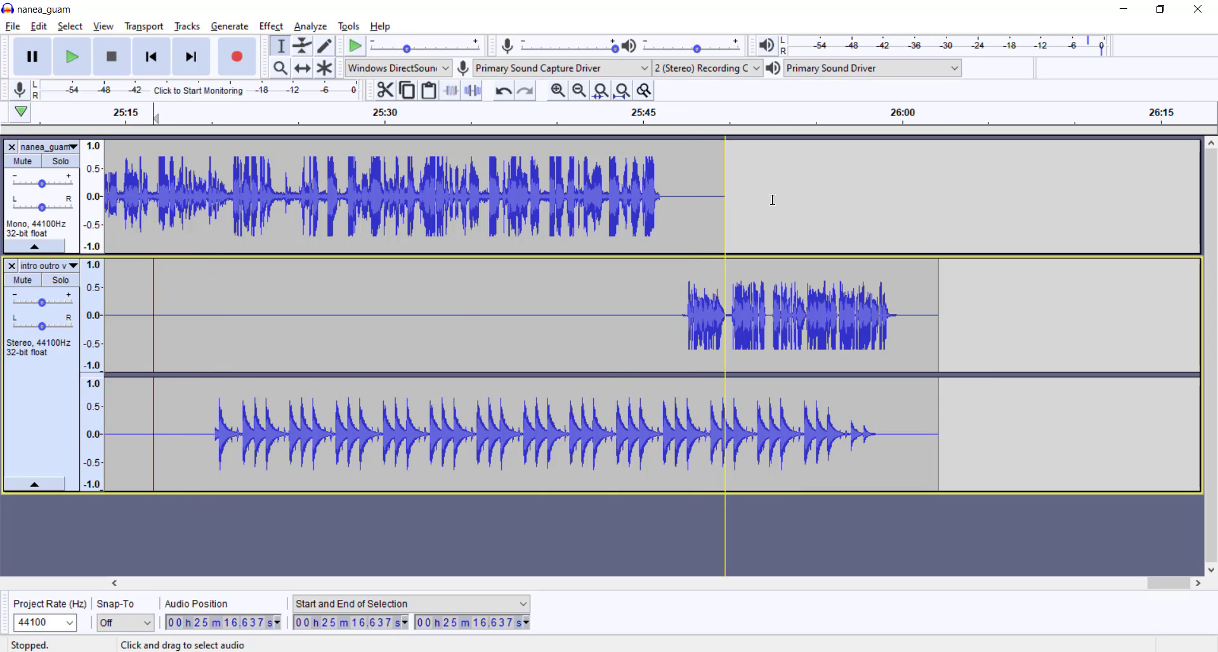
pyautogui.click(627, 114)
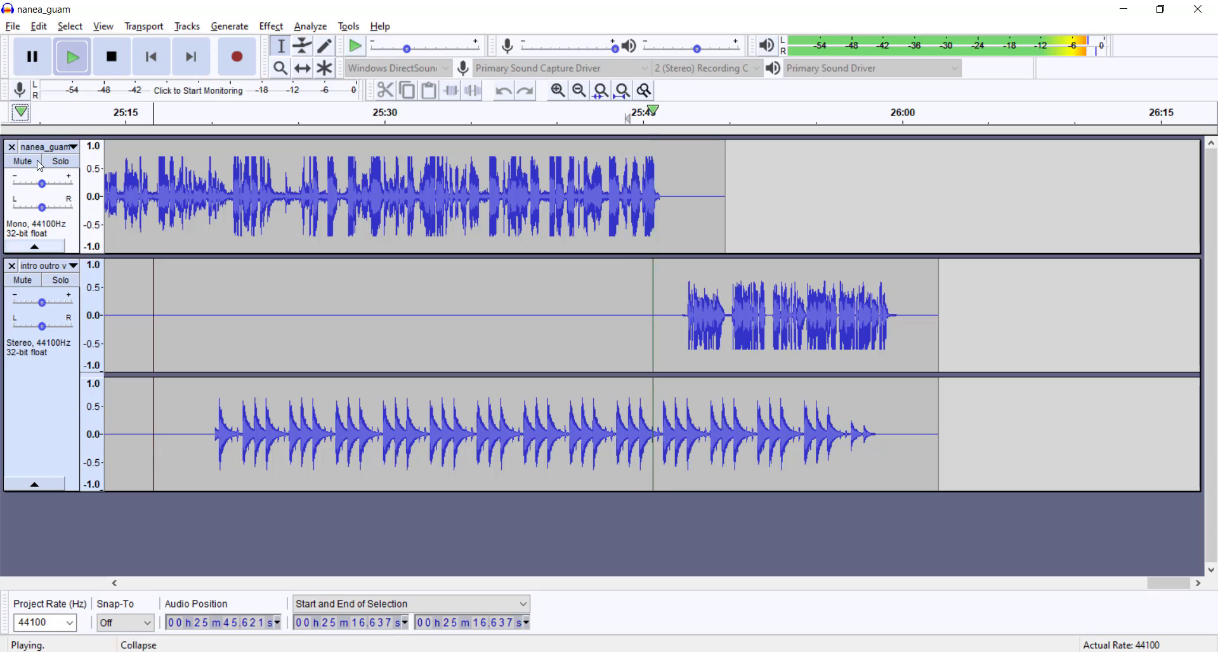
pyautogui.click(39, 54)
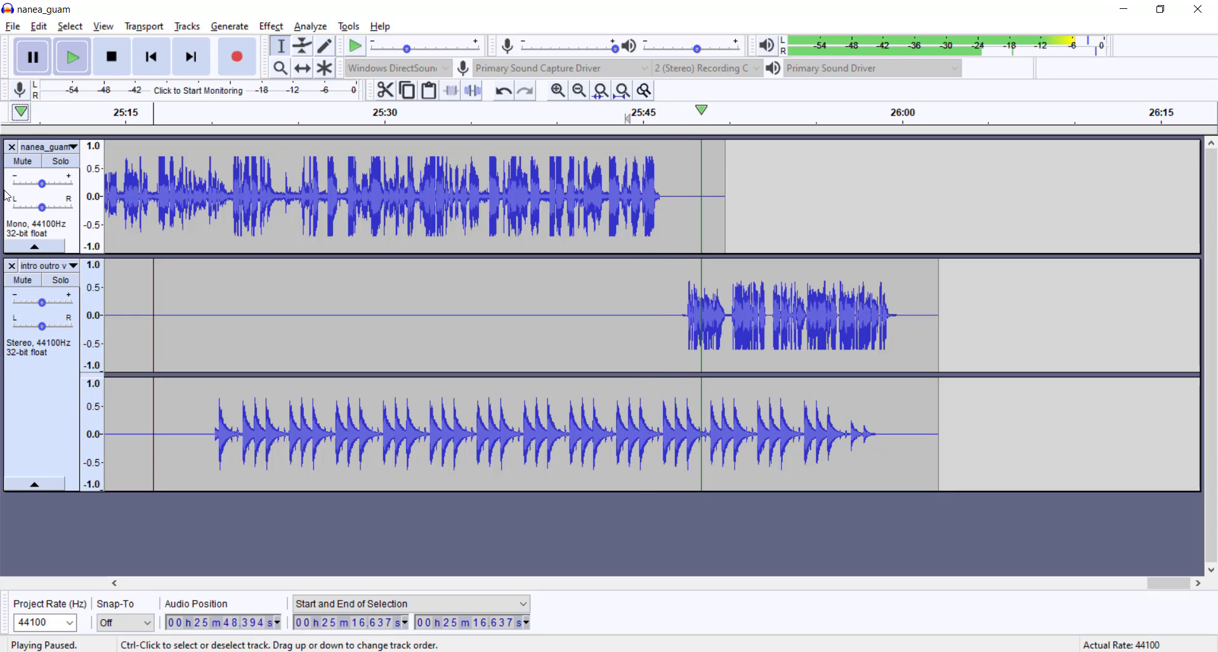
# Step: Mix the stereo intro outro track down to mono
pyautogui.scroll(-5, 264, 385)
pyautogui.moveTo(131, 407); pyautogui.dragTo(13, 325)
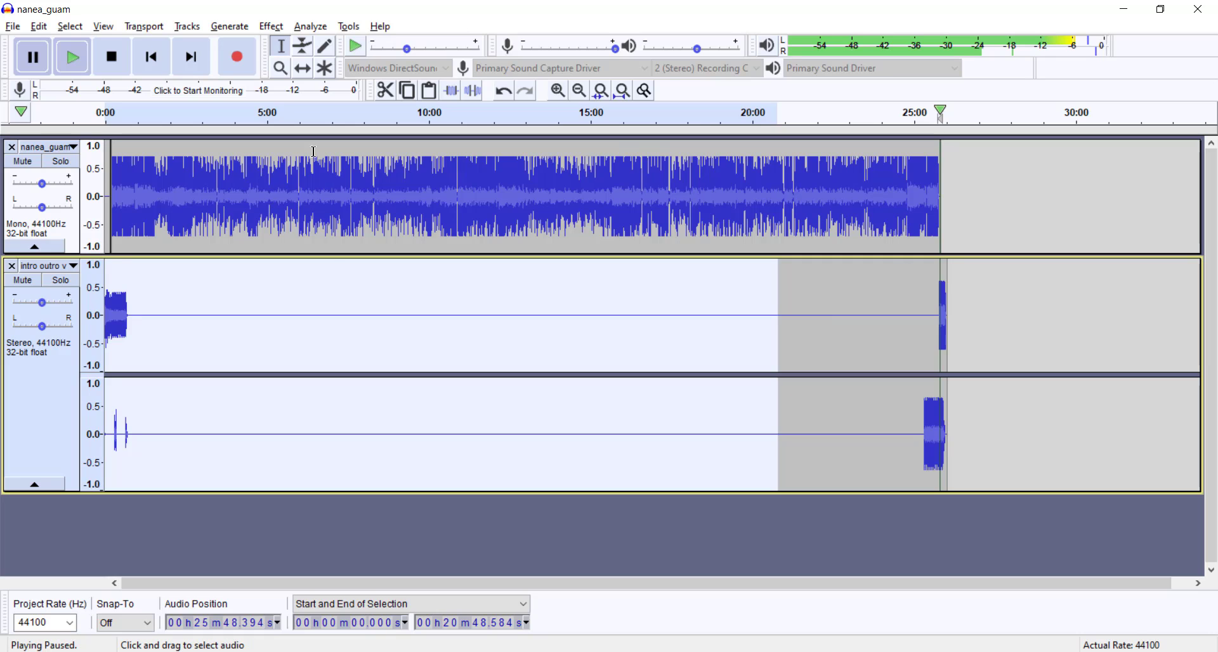
pyautogui.click(173, 270)
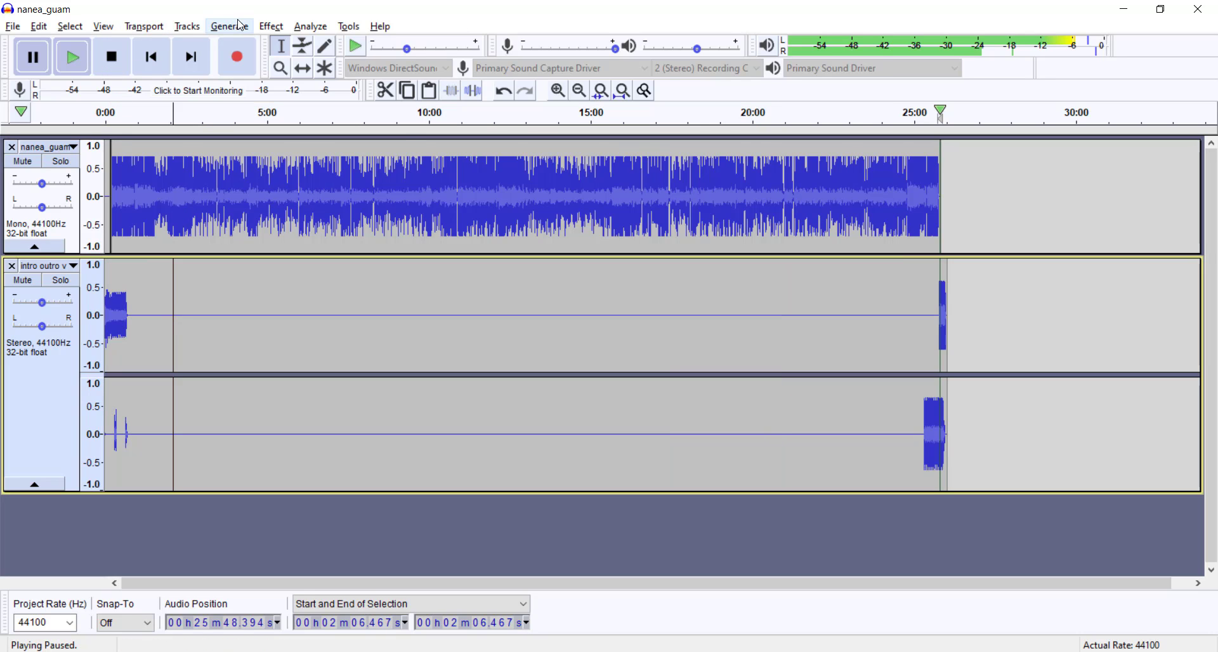
pyautogui.click(241, 26)
pyautogui.moveTo(187, 26)
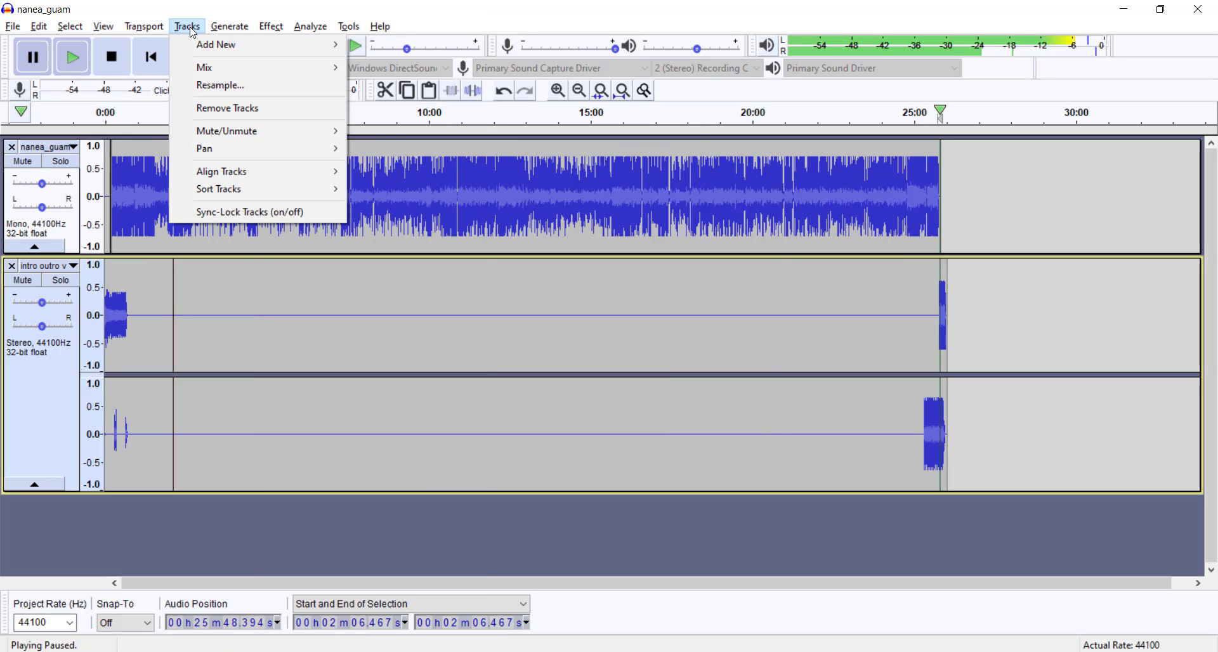
pyautogui.moveTo(219, 65)
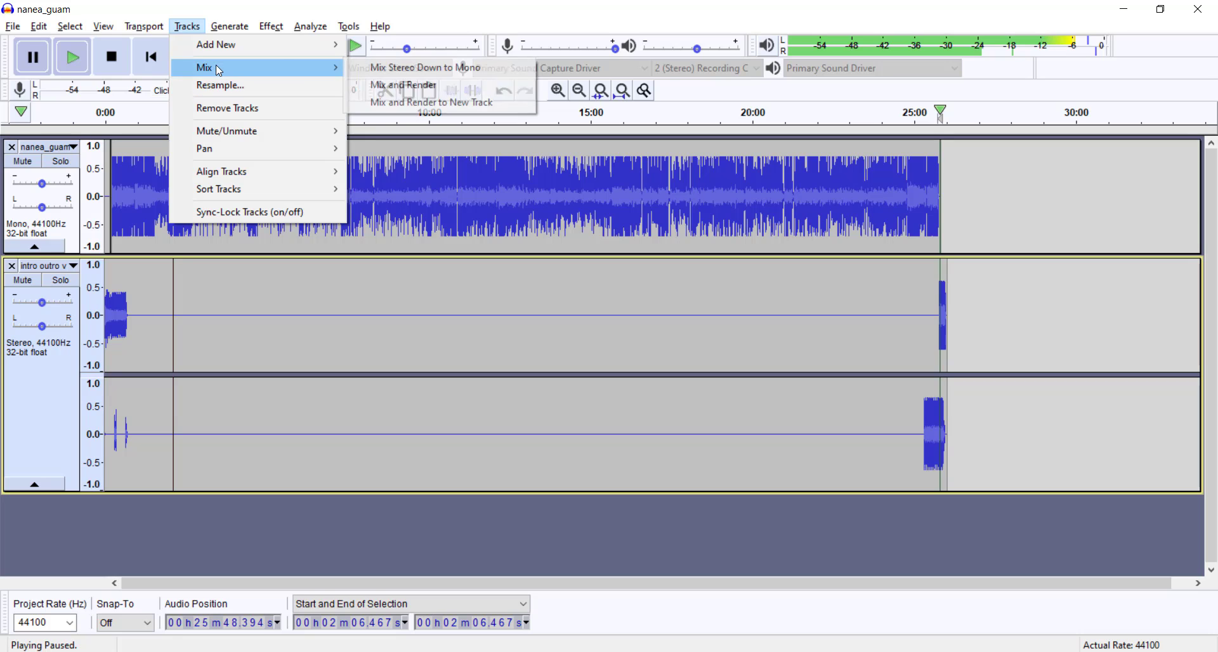
pyautogui.click(397, 69)
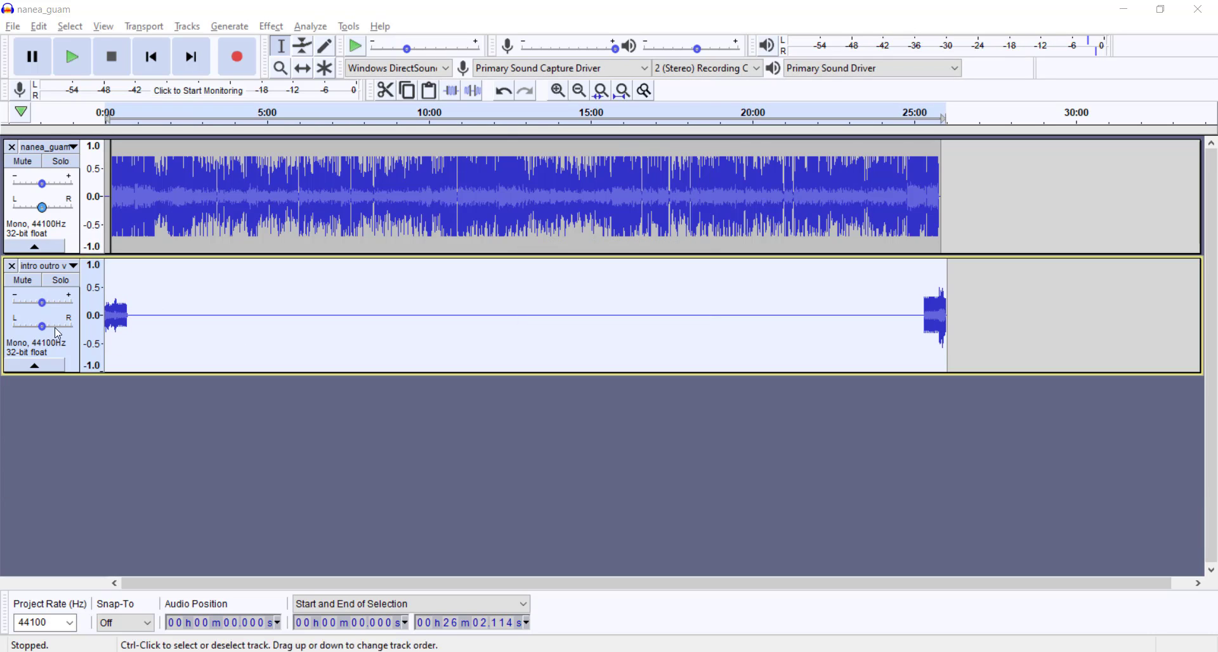
# Step: Combine the mono nanea_guam and intro outro tracks into one stereo track
pyautogui.click(74, 148)
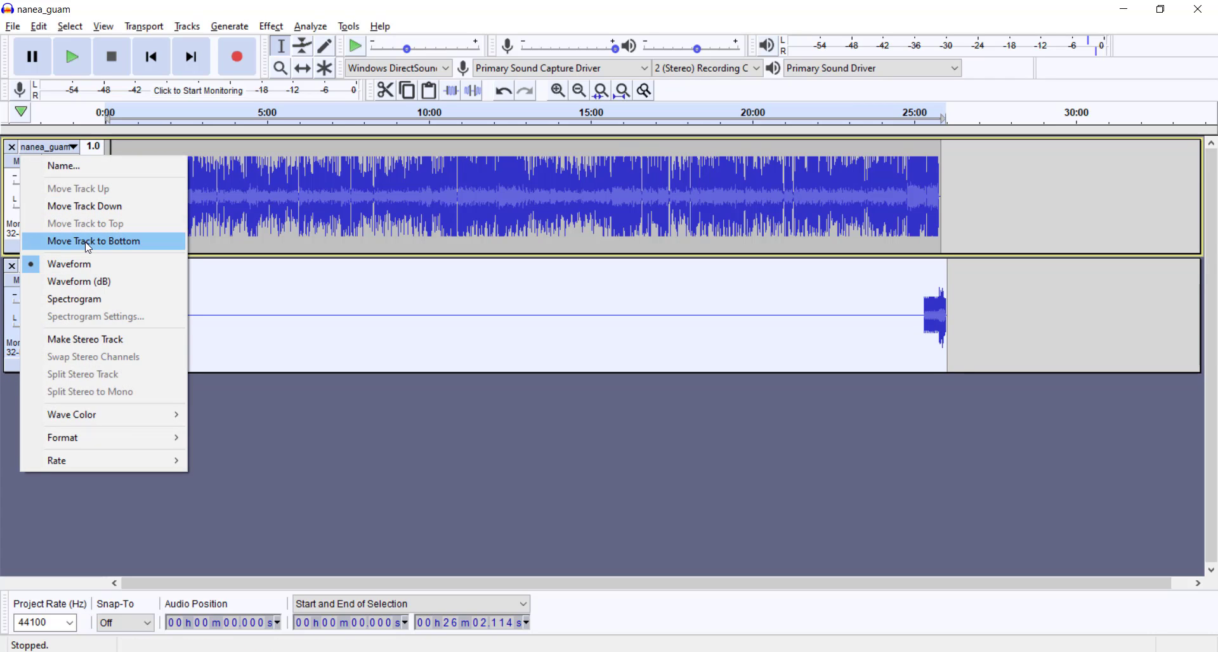
pyautogui.click(64, 348)
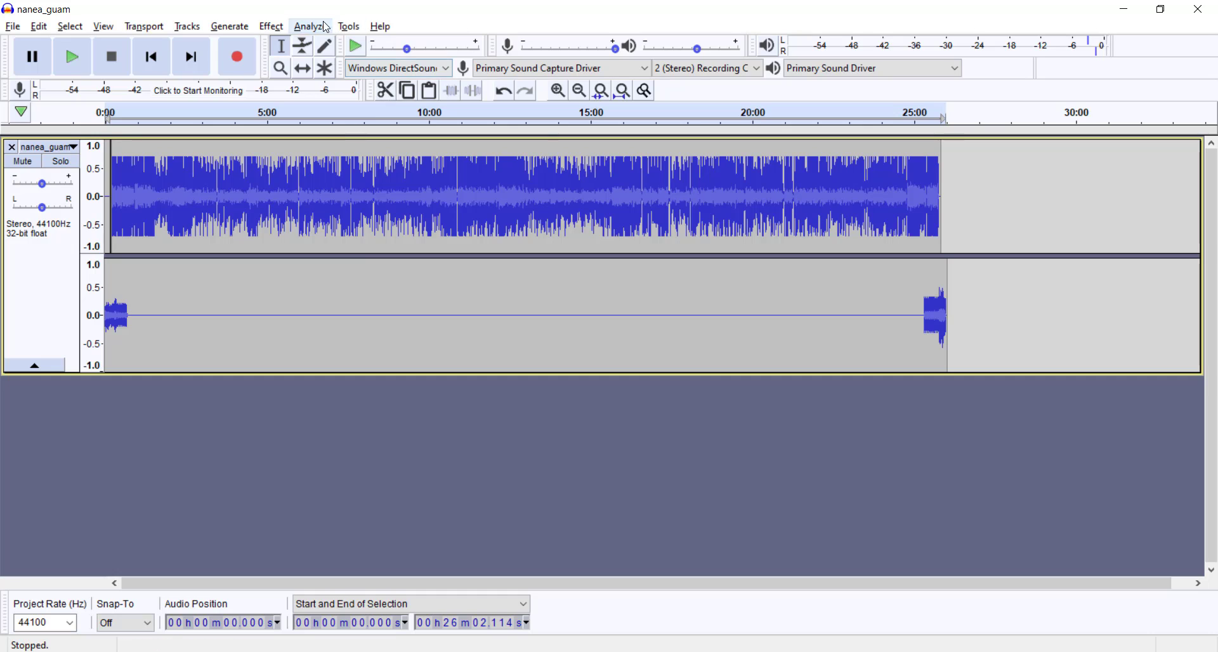
# Step: Try to mix and render the combined stereo nanea_guam track
pyautogui.click(239, 27)
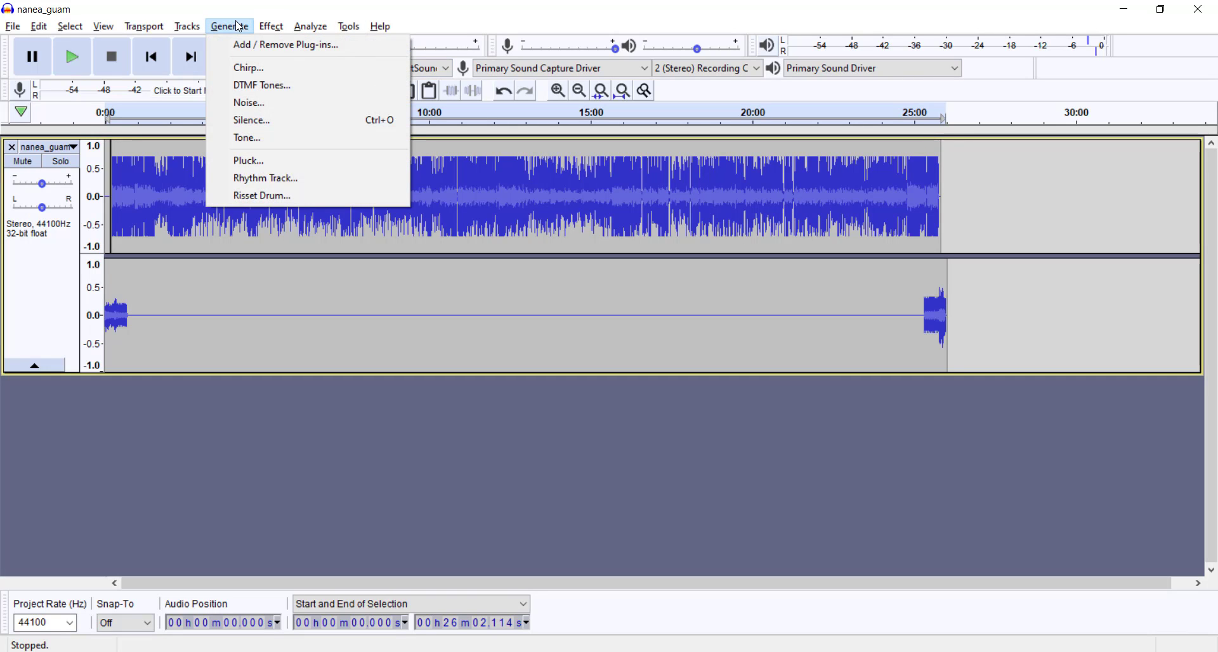
pyautogui.moveTo(187, 27)
pyautogui.moveTo(215, 67)
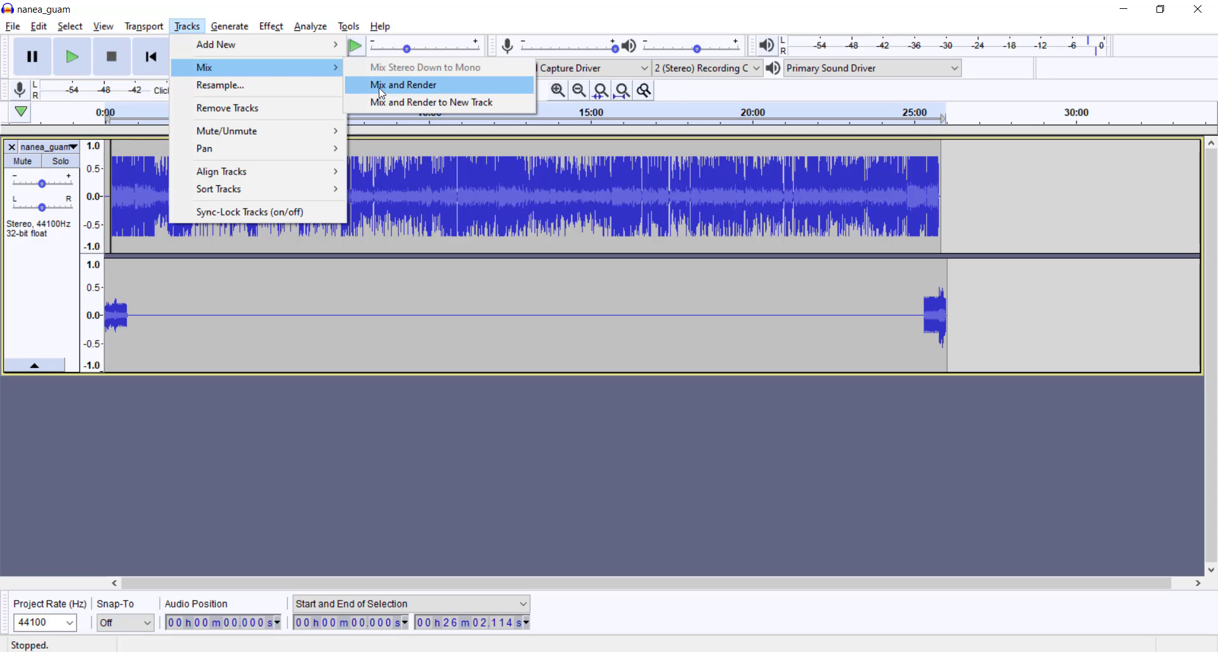
pyautogui.click(383, 85)
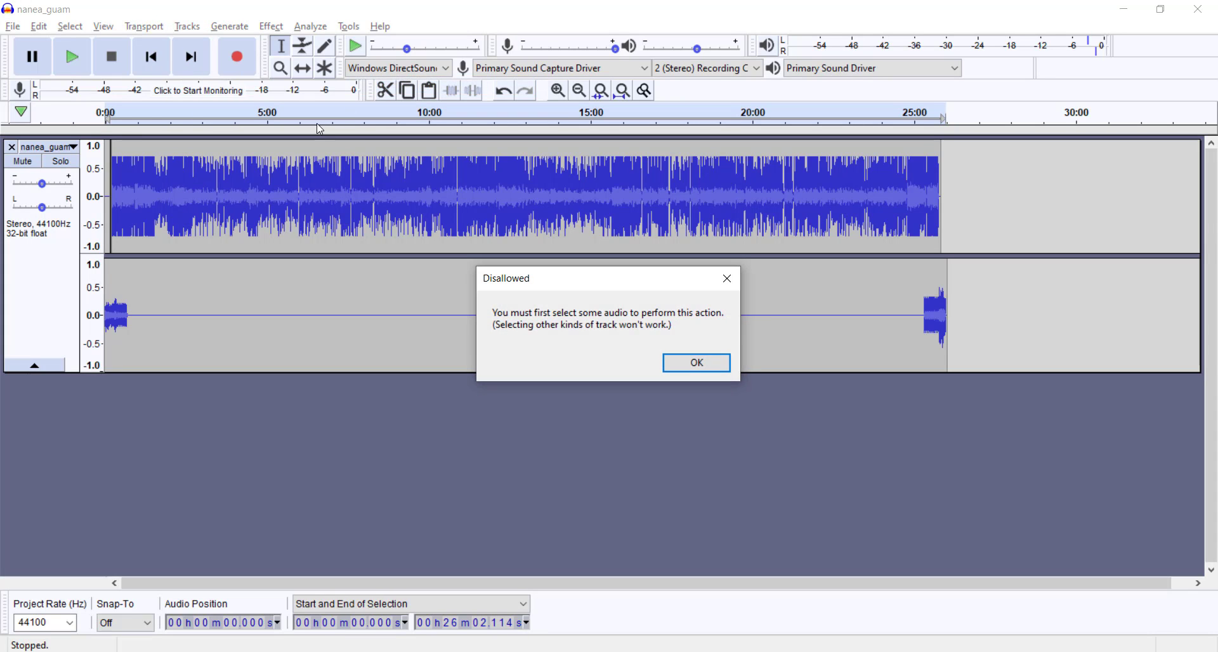
pyautogui.click(712, 361)
# Step: Select the whole combined stereo nanea_guam track and mix it down to mono
pyautogui.click(41, 288)
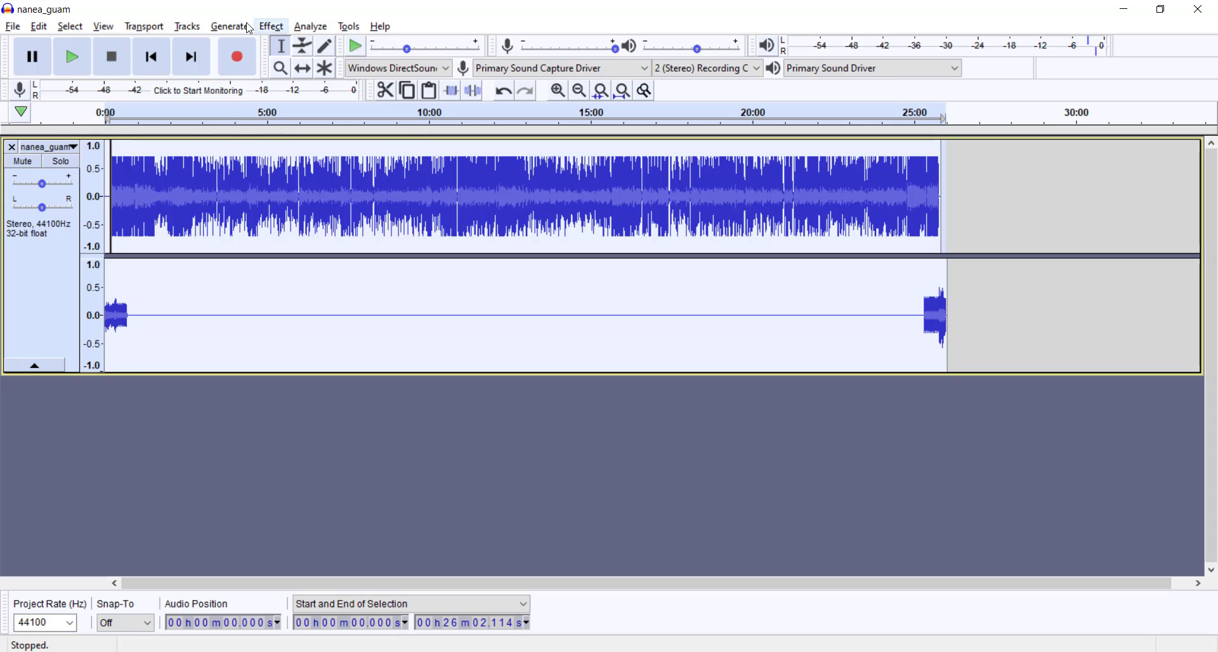
pyautogui.click(228, 26)
pyautogui.moveTo(188, 26)
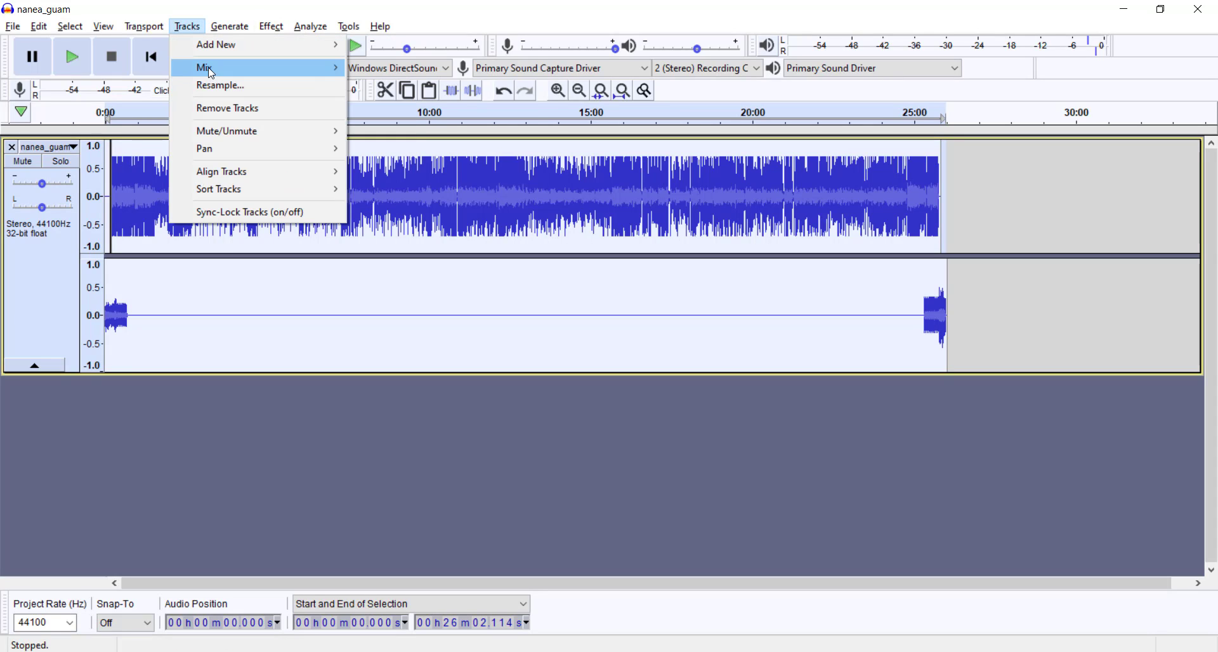
pyautogui.moveTo(238, 69)
pyautogui.click(376, 75)
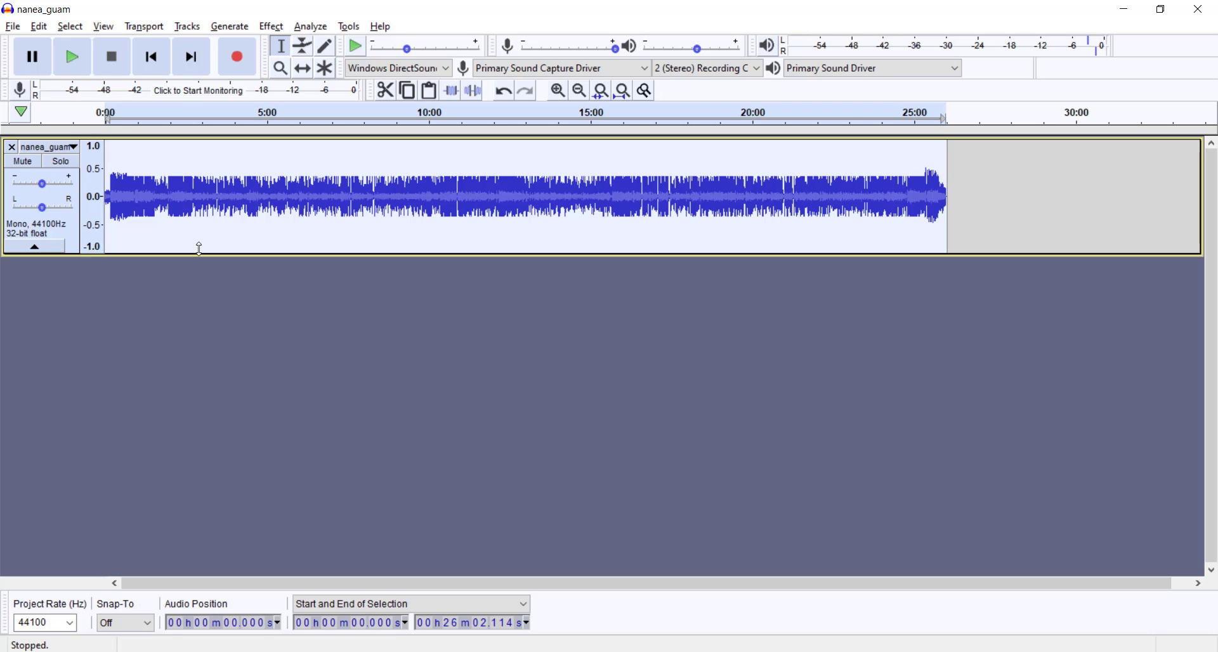
# Step: Play the mono mix from about 2.9 s and select the intro from 0 to about 9.9 s
pyautogui.moveTo(128, 183); pyautogui.dragTo(60, 213)
pyautogui.scroll(2, 127, 219)
pyautogui.click(122, 221)
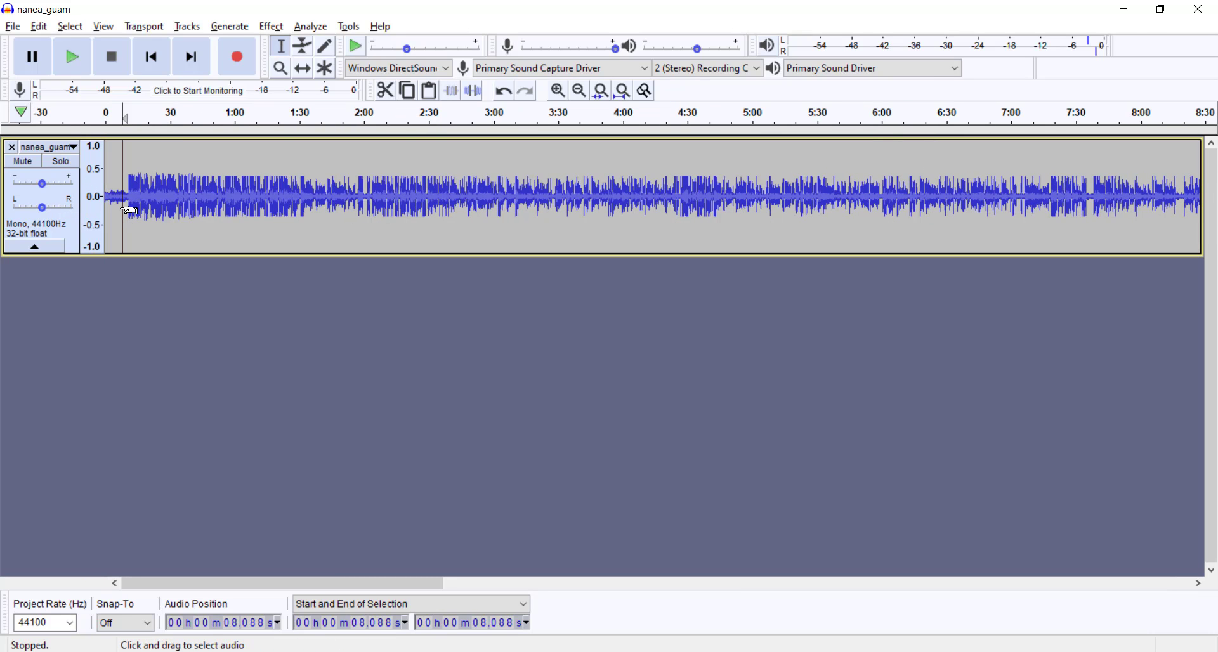
pyautogui.click(113, 190)
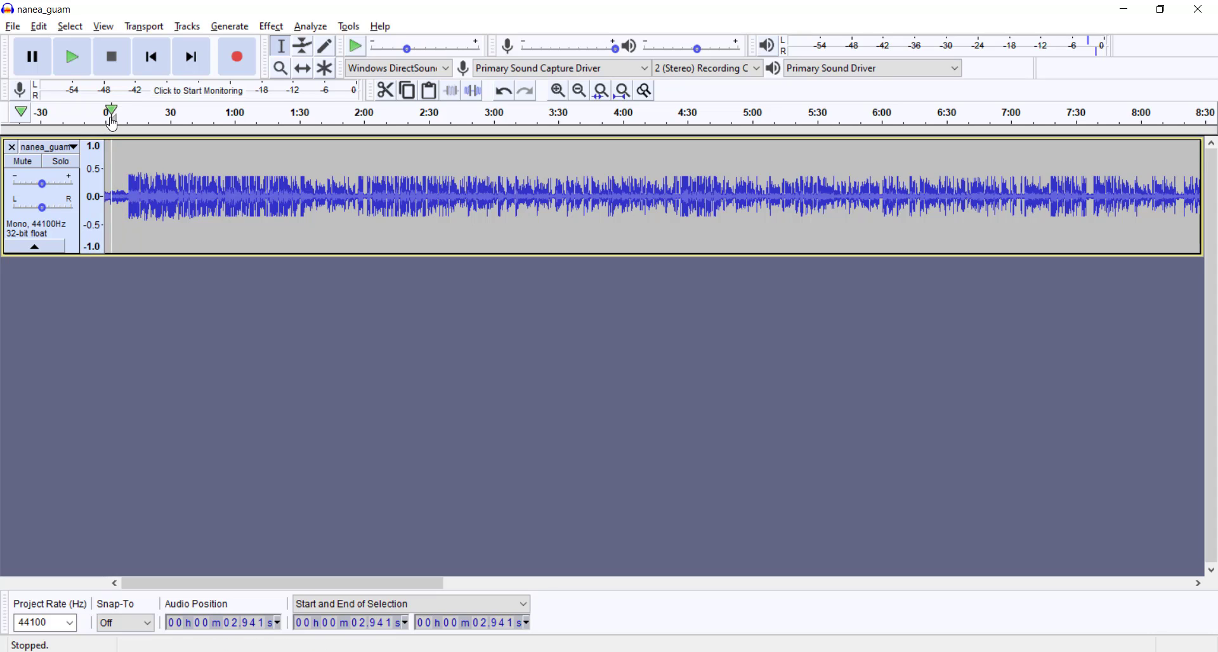
pyautogui.press('space')
pyautogui.moveTo(132, 218); pyautogui.dragTo(112, 197)
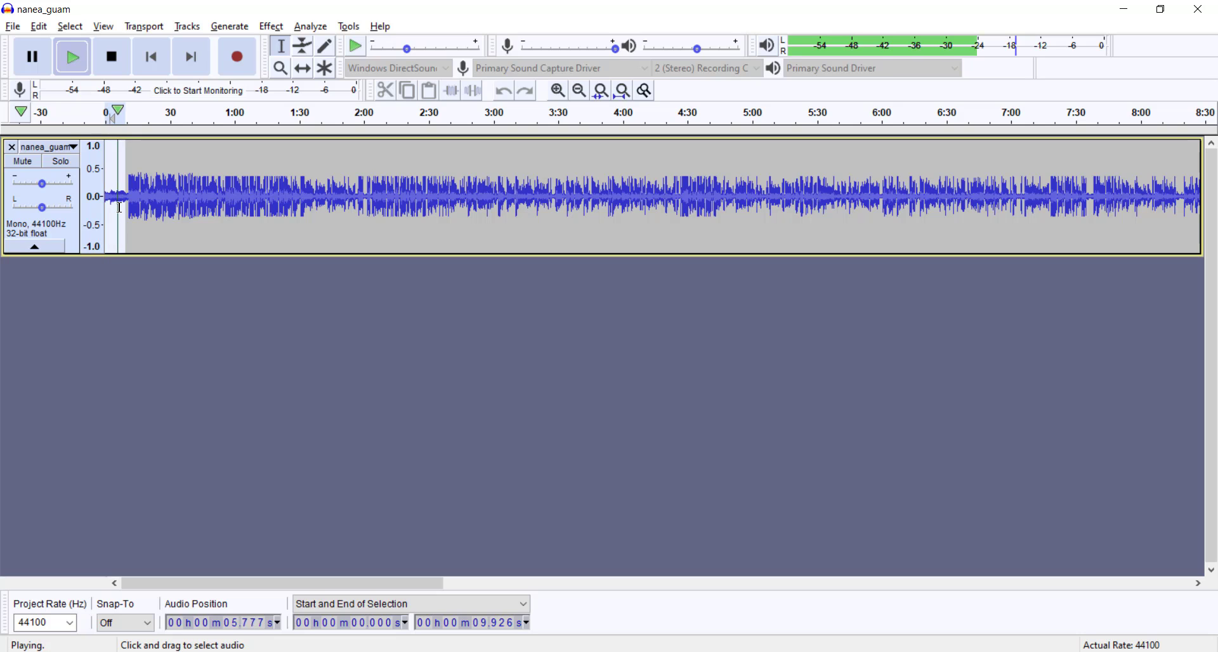
# Step: Select the outro section from about 25:23.5 to 25:47.0, and pause playback at about 11.4 s
pyautogui.scroll(-3, 177, 217)
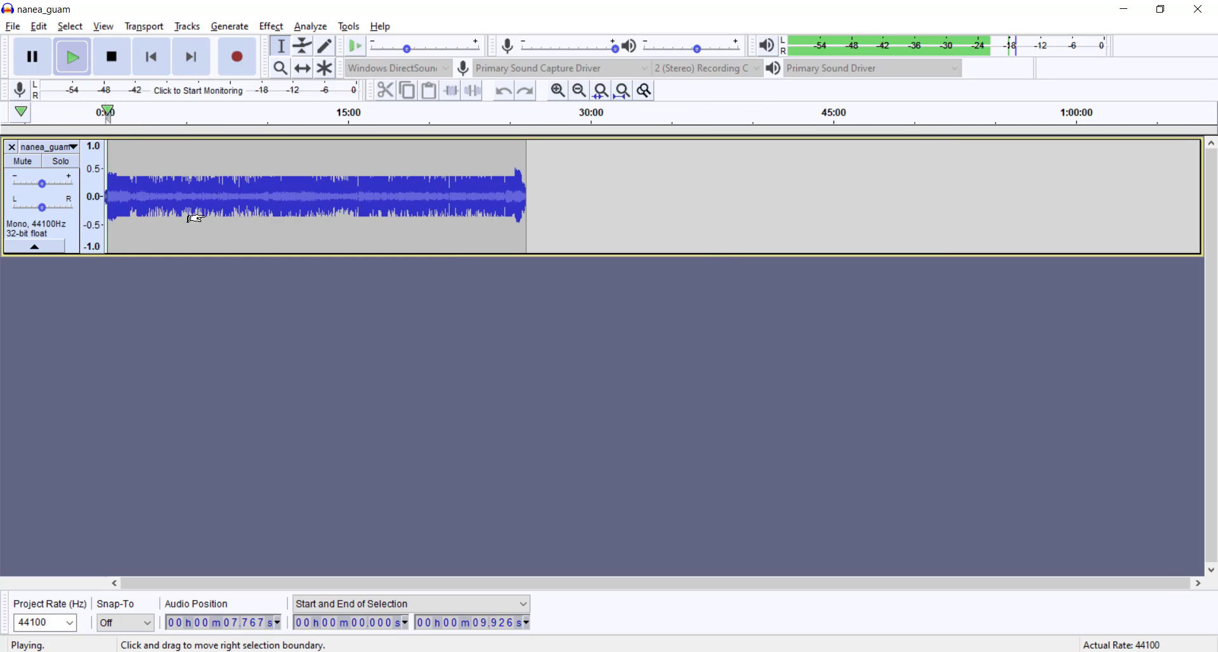
pyautogui.click(518, 181)
pyautogui.moveTo(517, 181); pyautogui.dragTo(523, 197)
pyautogui.scroll(6, 524, 197)
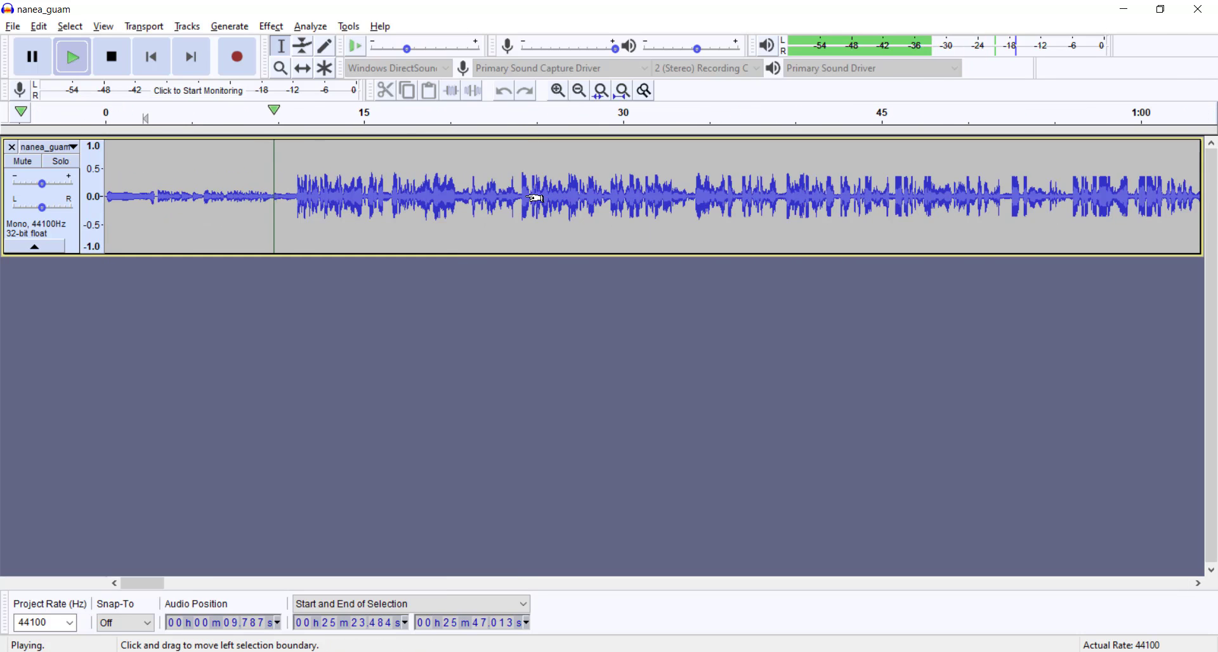
pyautogui.click(32, 57)
# Step: Examine the outro waveform, select it from about 25:22.7 to 25:46.6, and briefly resume playback before stopping it
pyautogui.scroll(-6, 558, 203)
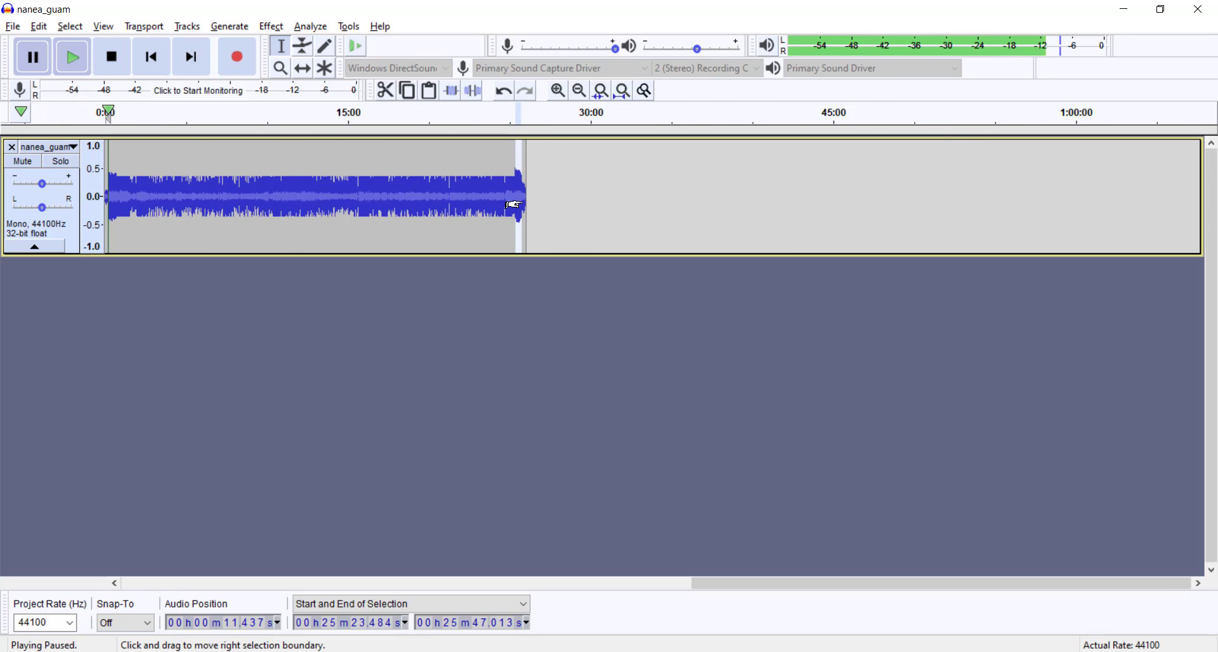
pyautogui.scroll(5, 514, 192)
pyautogui.click(356, 194)
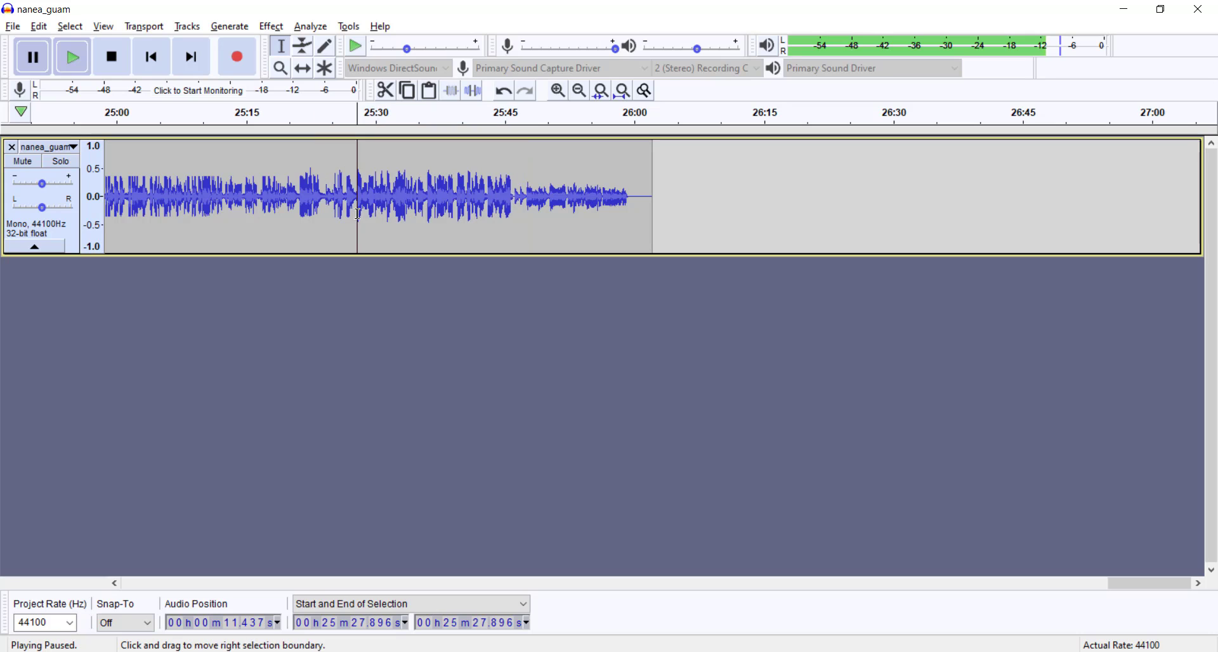
pyautogui.moveTo(313, 196); pyautogui.dragTo(518, 197)
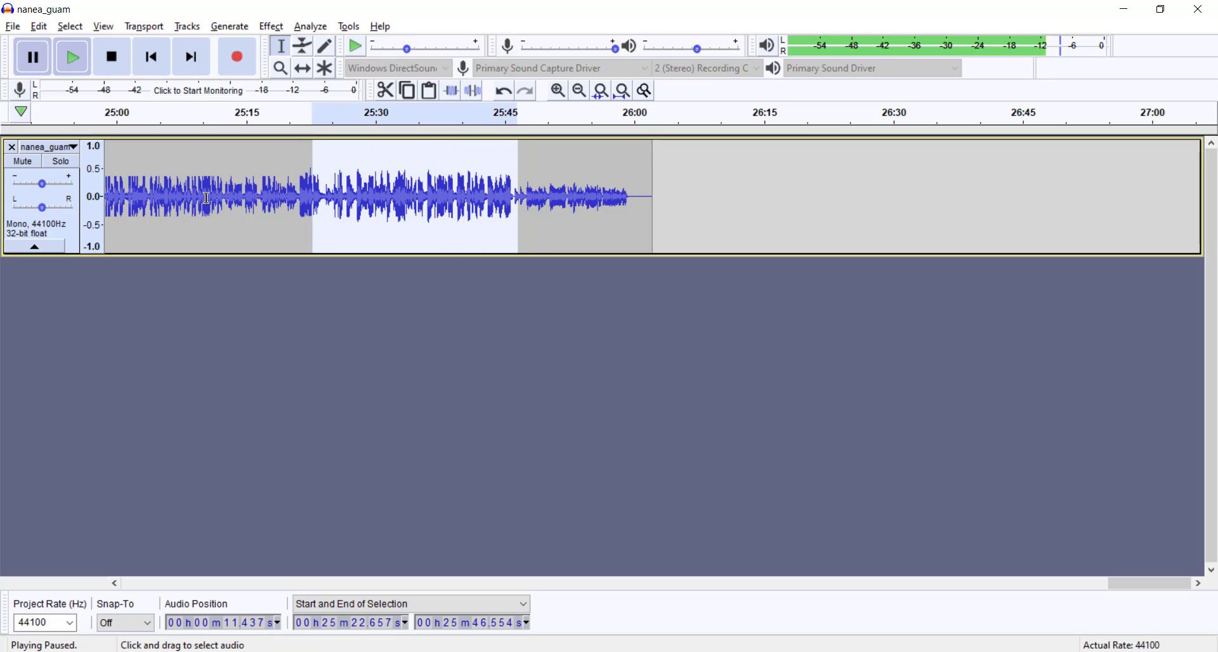
pyautogui.click(35, 59)
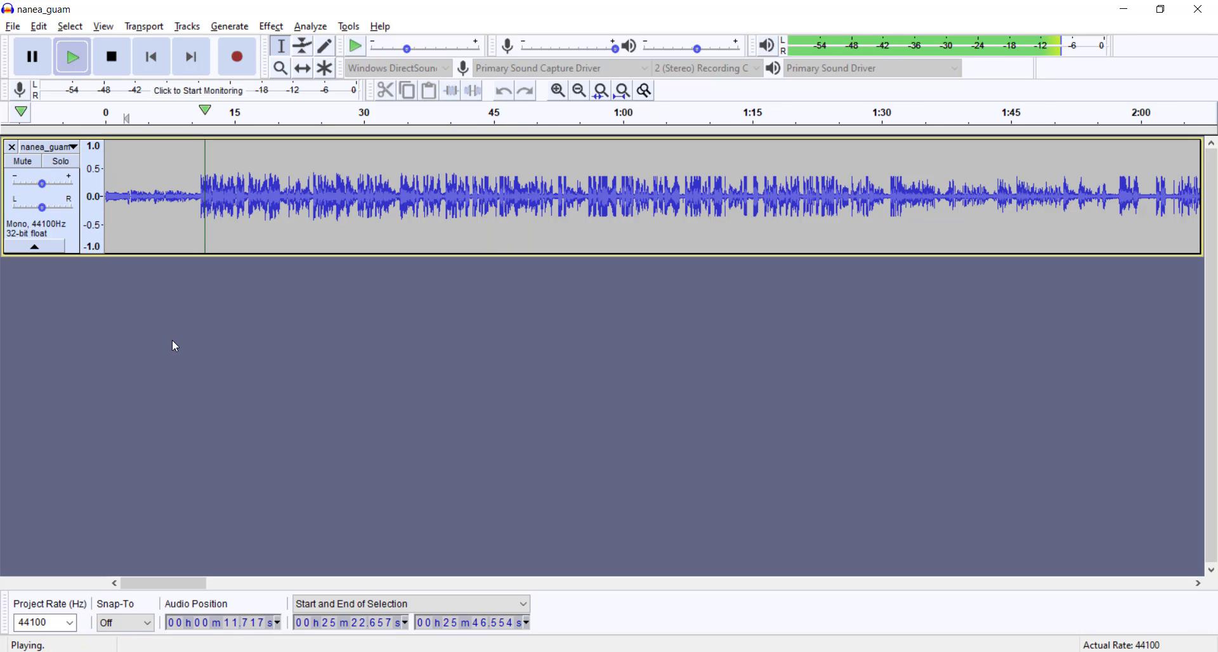
pyautogui.click(112, 71)
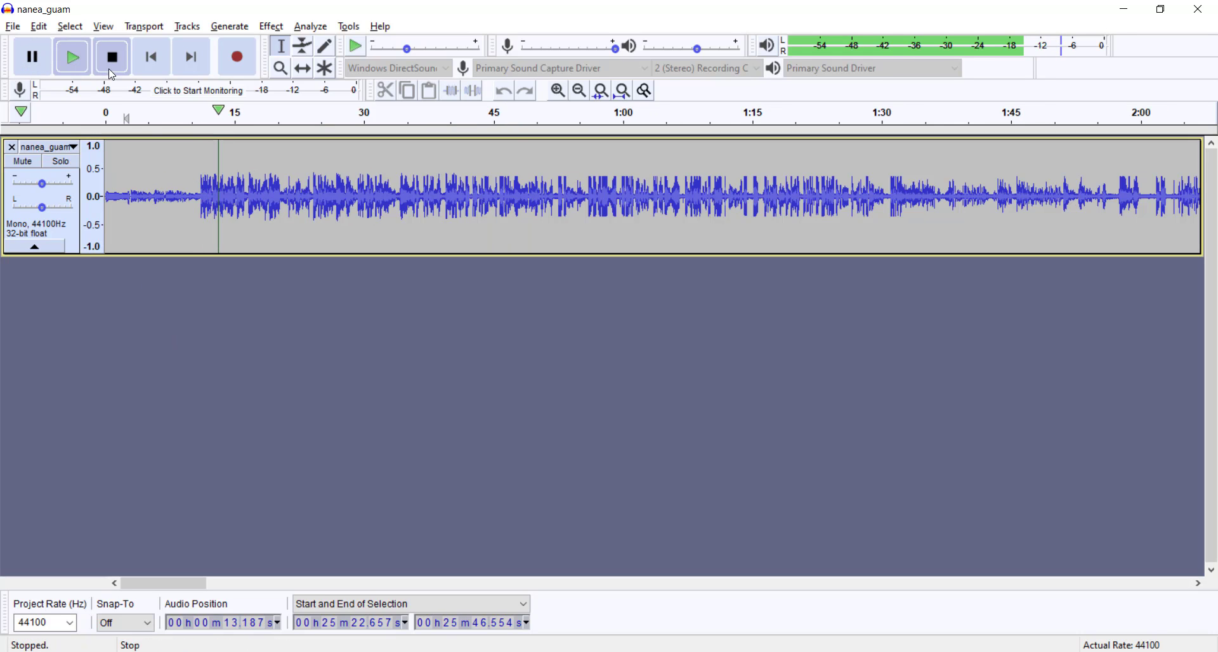
# Step: Export the mix as a 16-bit PCM WAV file named nanea_guam_mixed in the NS Podcast folder
pyautogui.click(12, 27)
pyautogui.moveTo(40, 143)
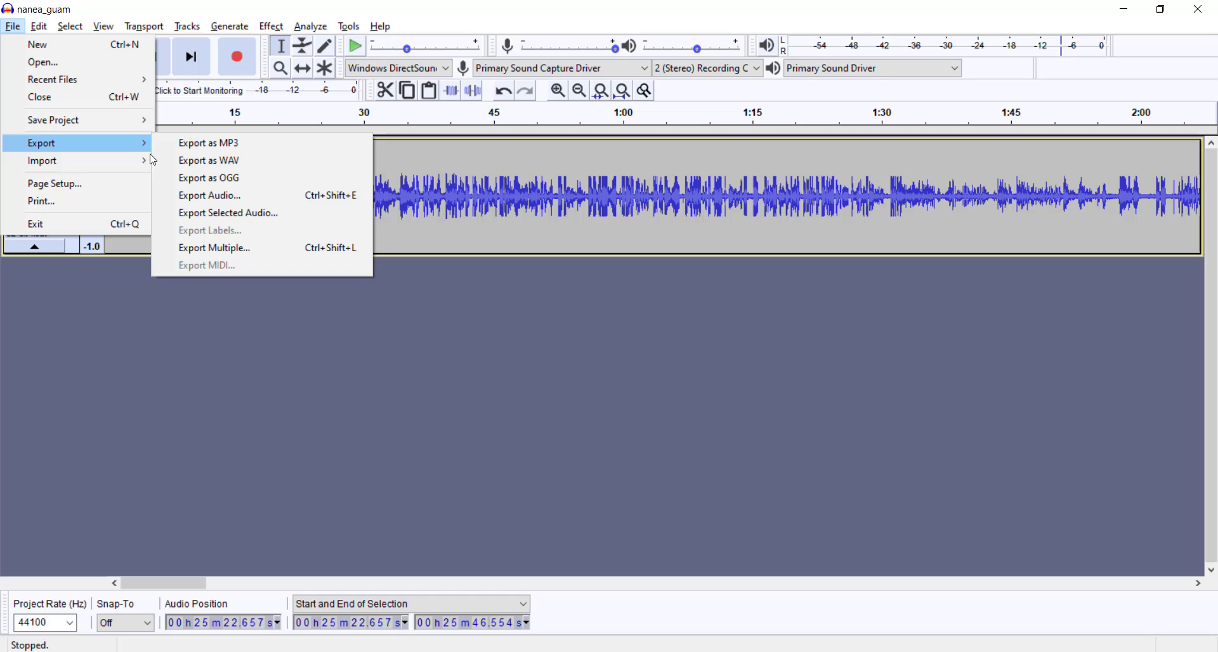
pyautogui.click(206, 161)
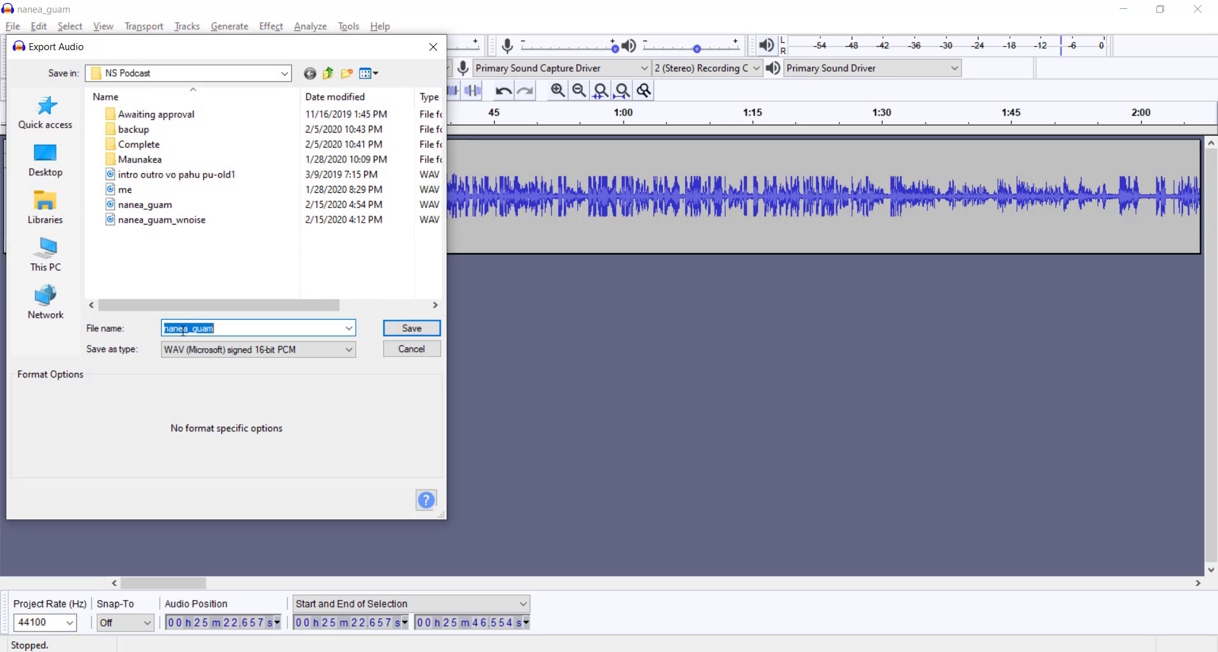
pyautogui.click(227, 330)
pyautogui.write('_mix')
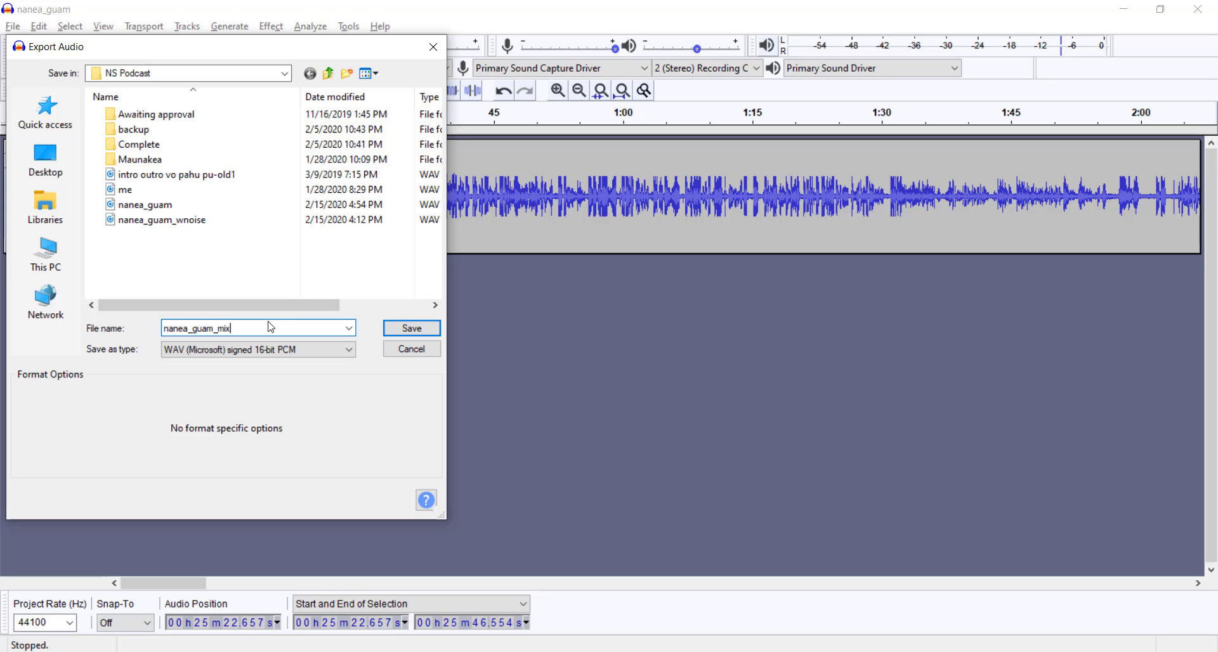
pyautogui.write('ed')
pyautogui.click(397, 327)
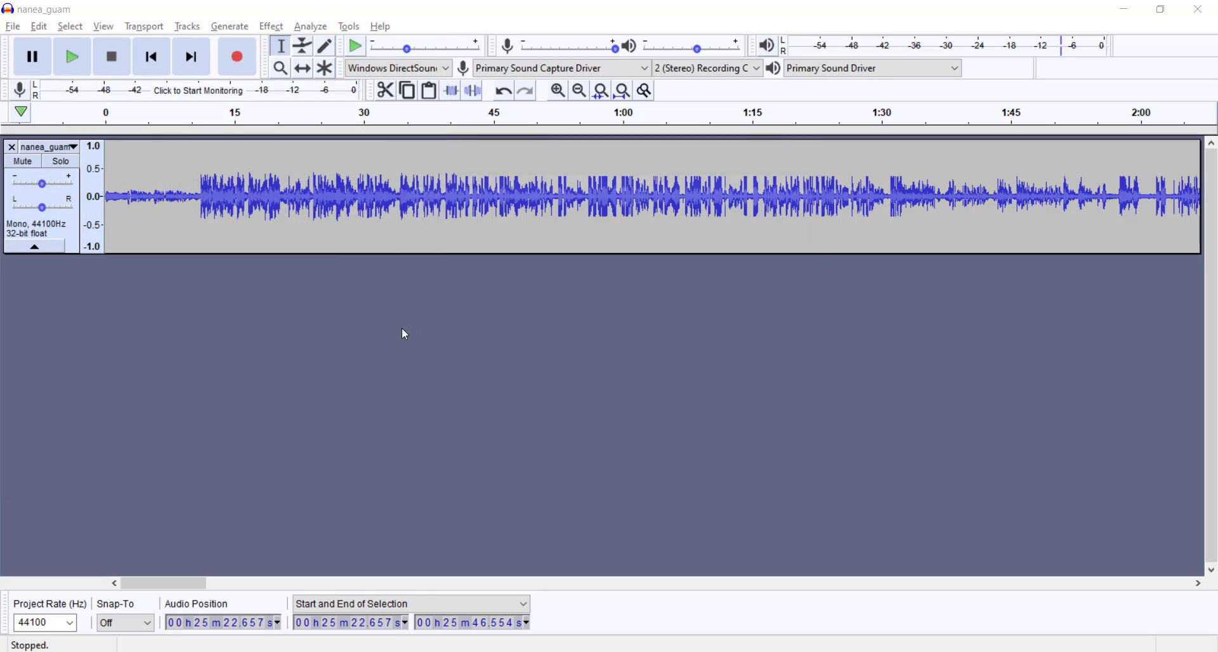
# Step: Clear the Album Title and Year metadata tags and finish the export
pyautogui.click(573, 272)
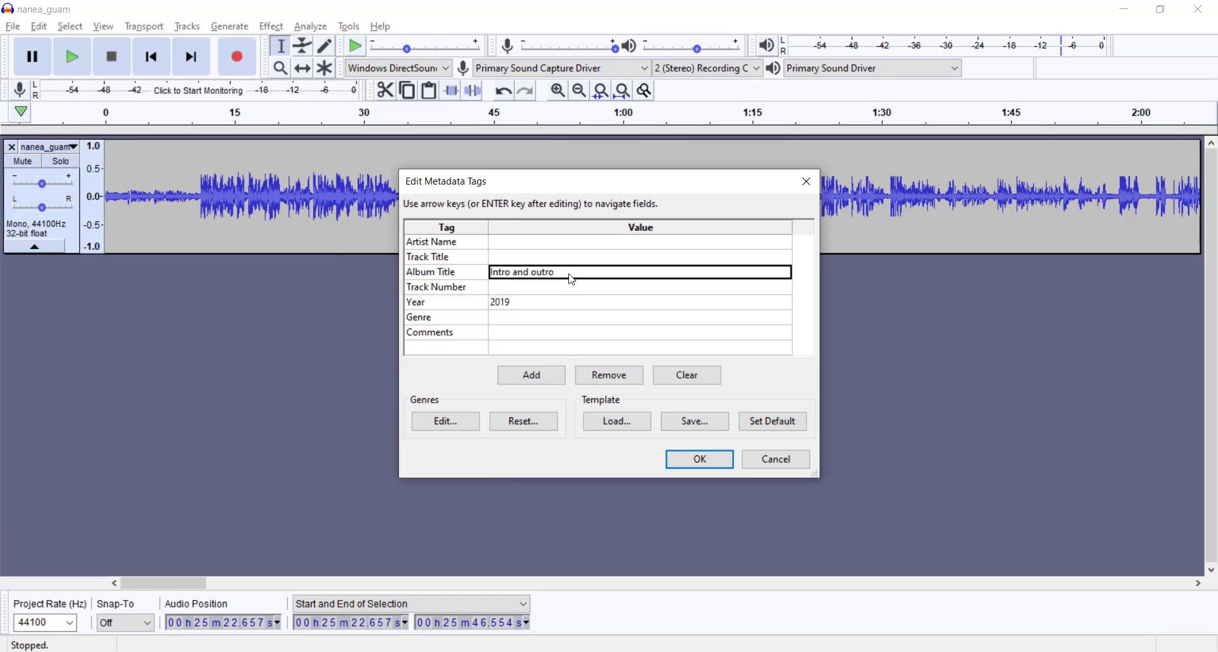
pyautogui.hotkey('ctrl', 'a')
pyautogui.press('BackSpace')
pyautogui.click(528, 303)
pyautogui.hotkey('ctrl', 'a')
pyautogui.press('BackSpace')
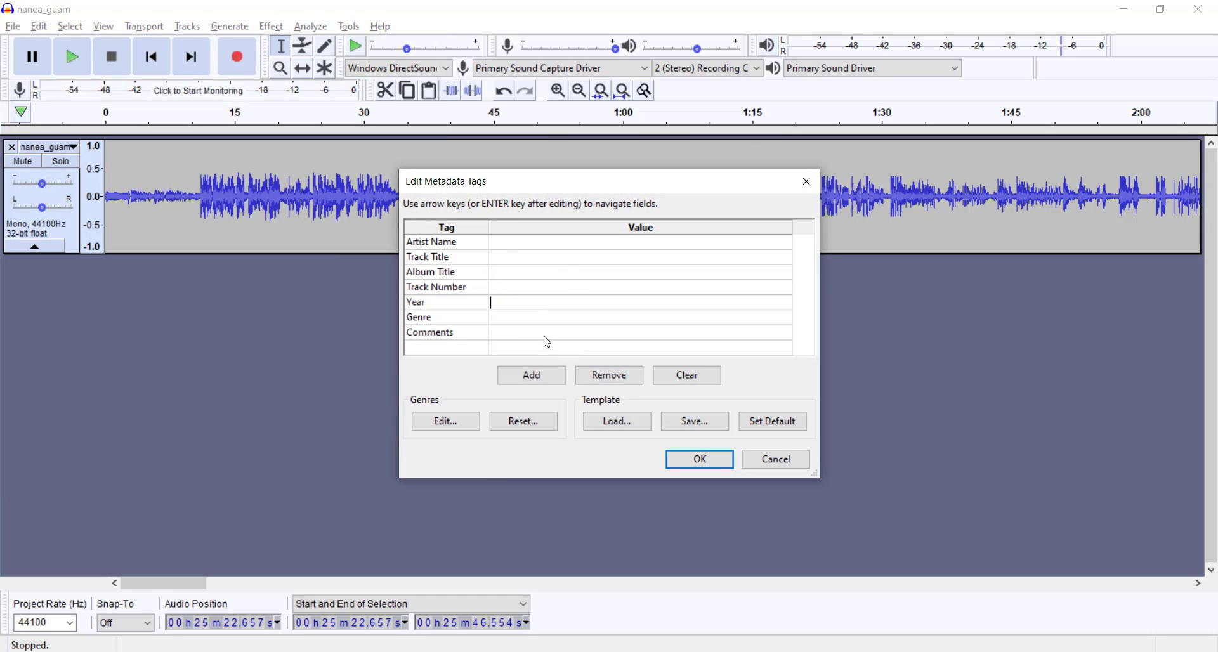
pyautogui.click(701, 459)
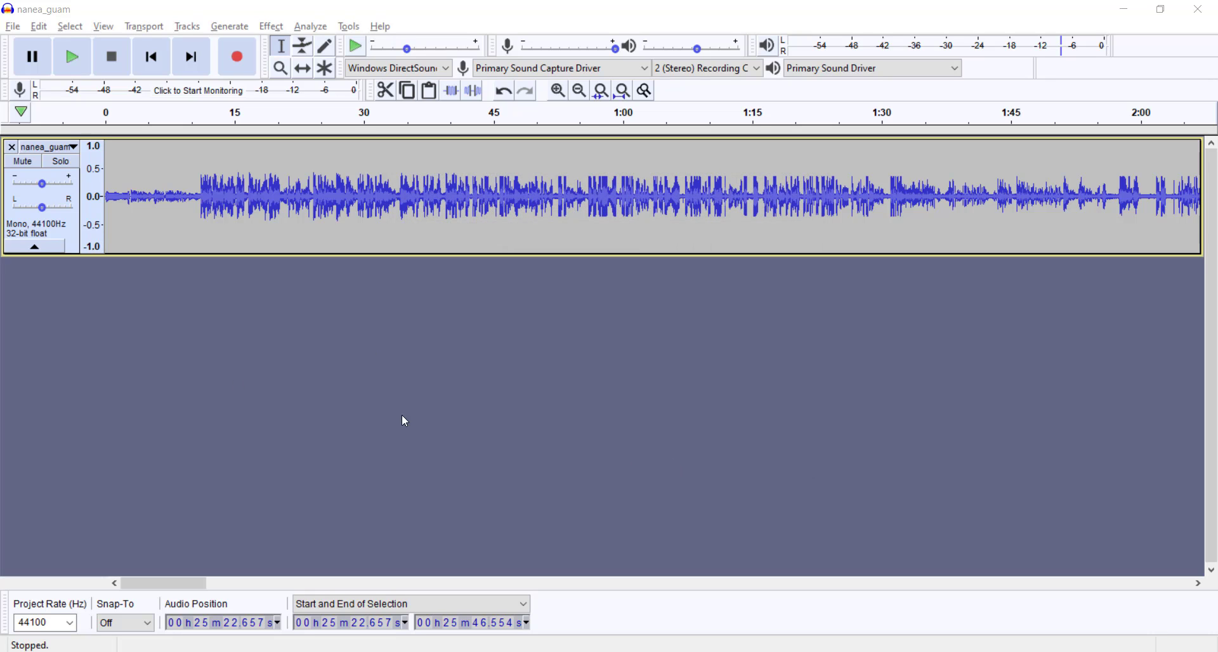
# Step: Open the nanea_guam_mixed file from the NS Podcast folder in iZotope RX 7
pyautogui.hotkey('alt', 'Tab')
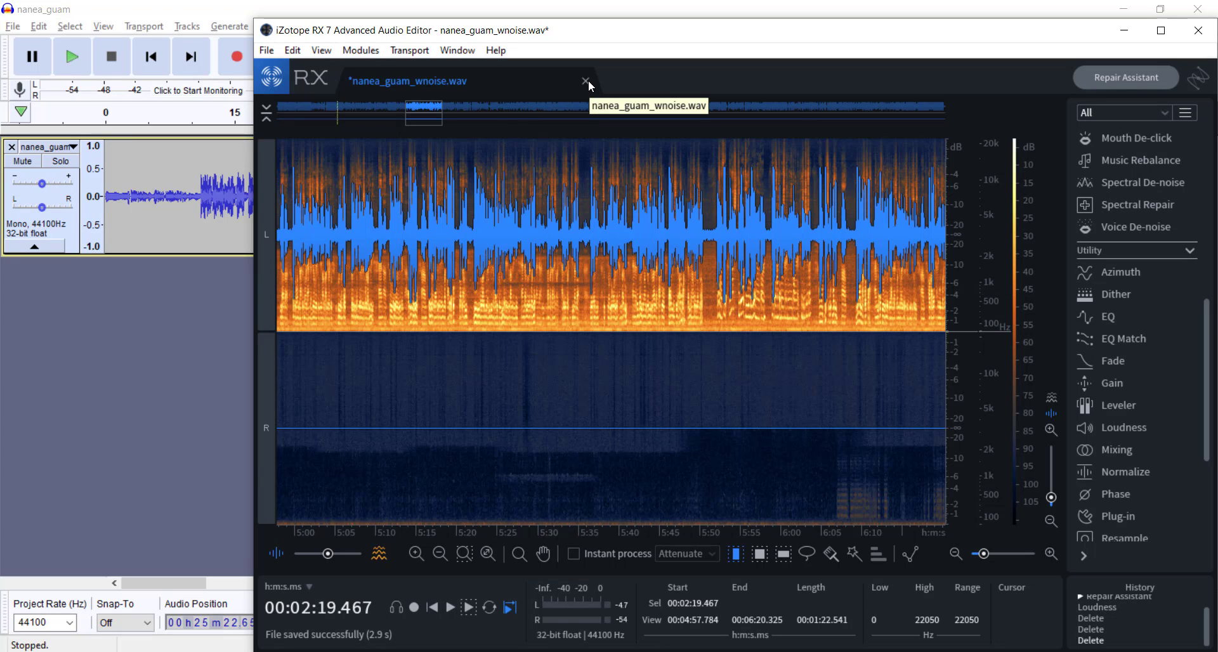
pyautogui.hotkey('alt', 'Tab')
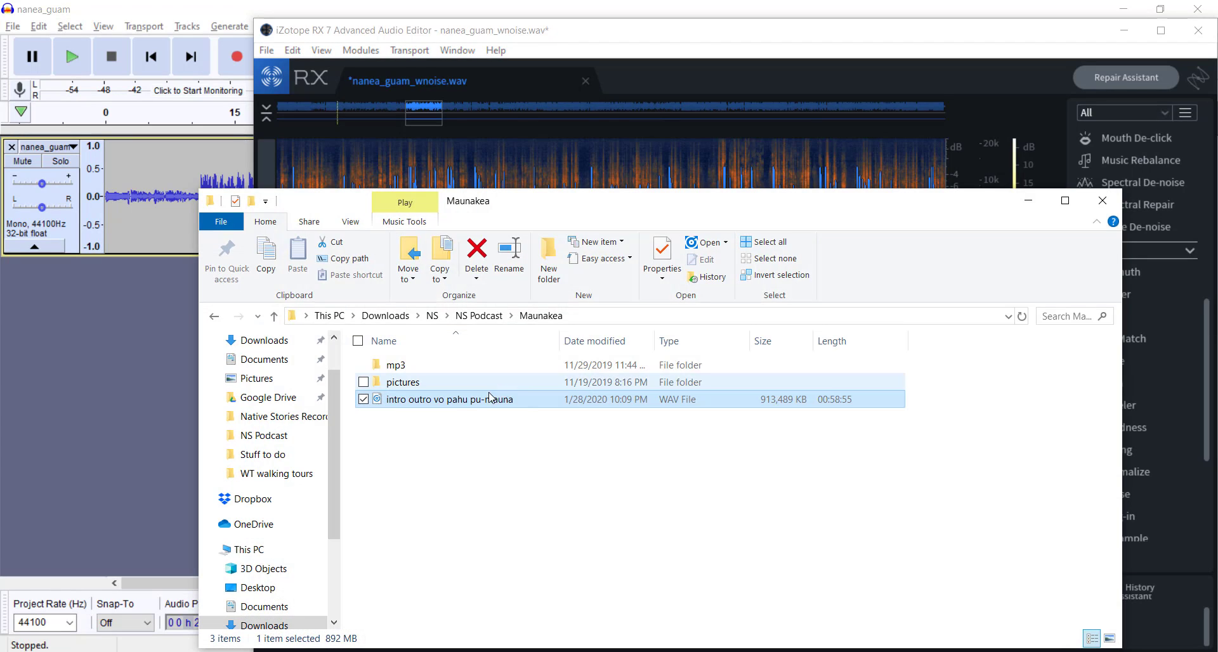
pyautogui.click(479, 315)
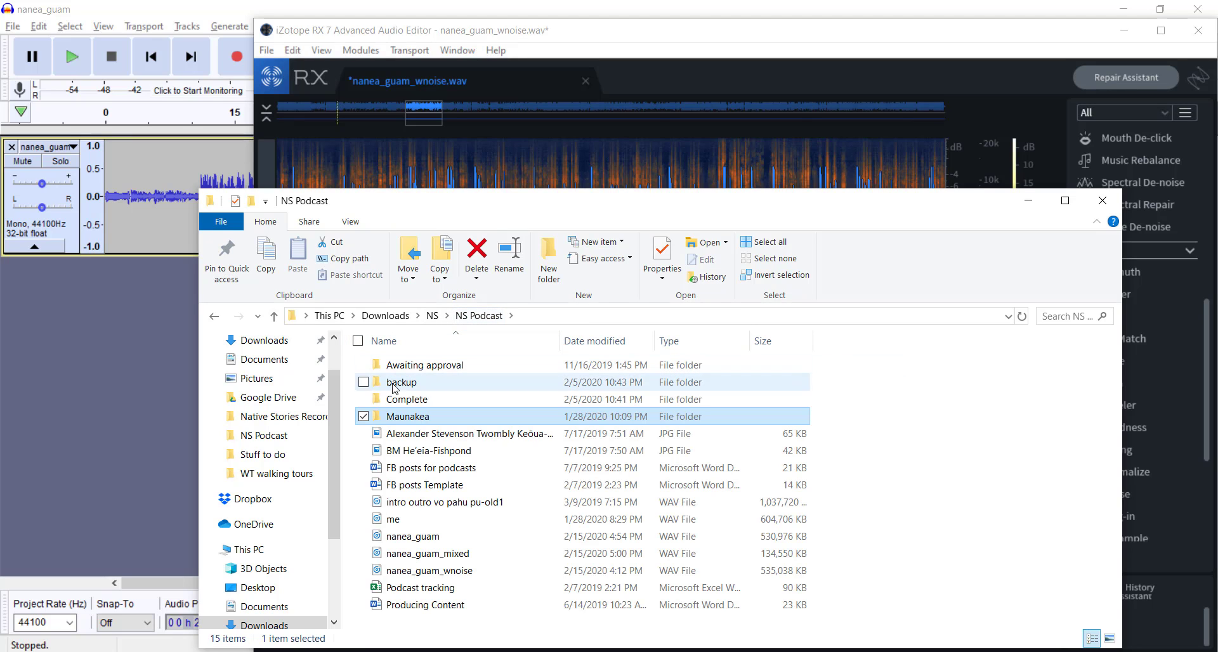
pyautogui.moveTo(419, 554); pyautogui.dragTo(682, 166)
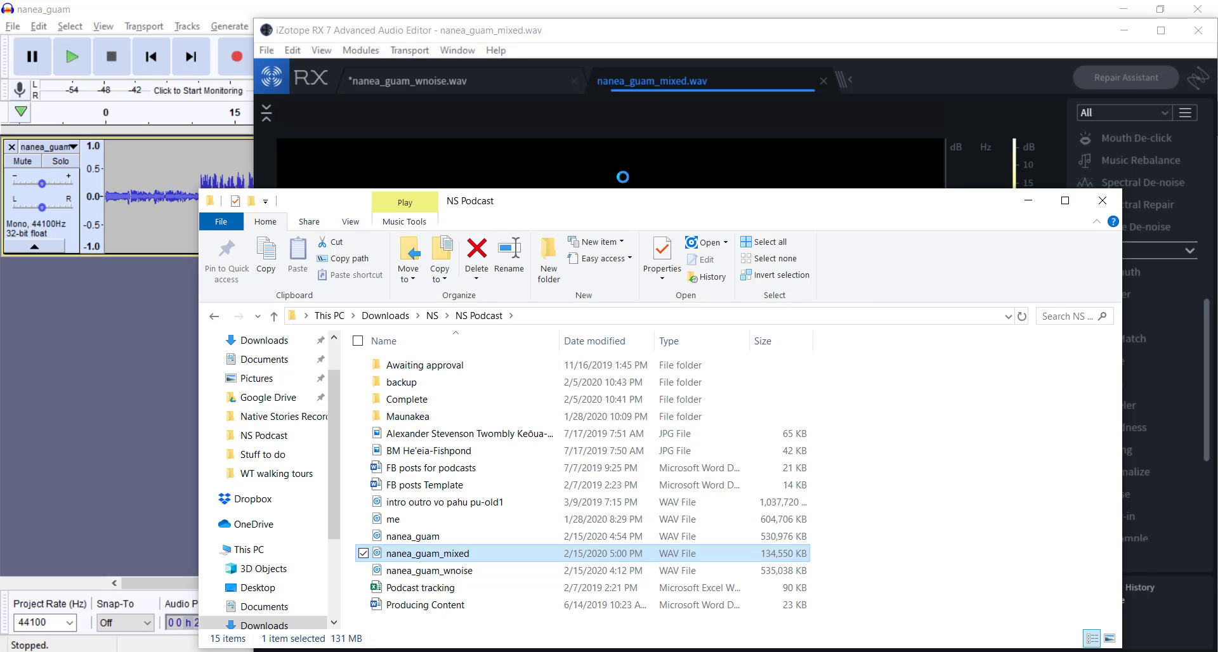
pyautogui.click(657, 78)
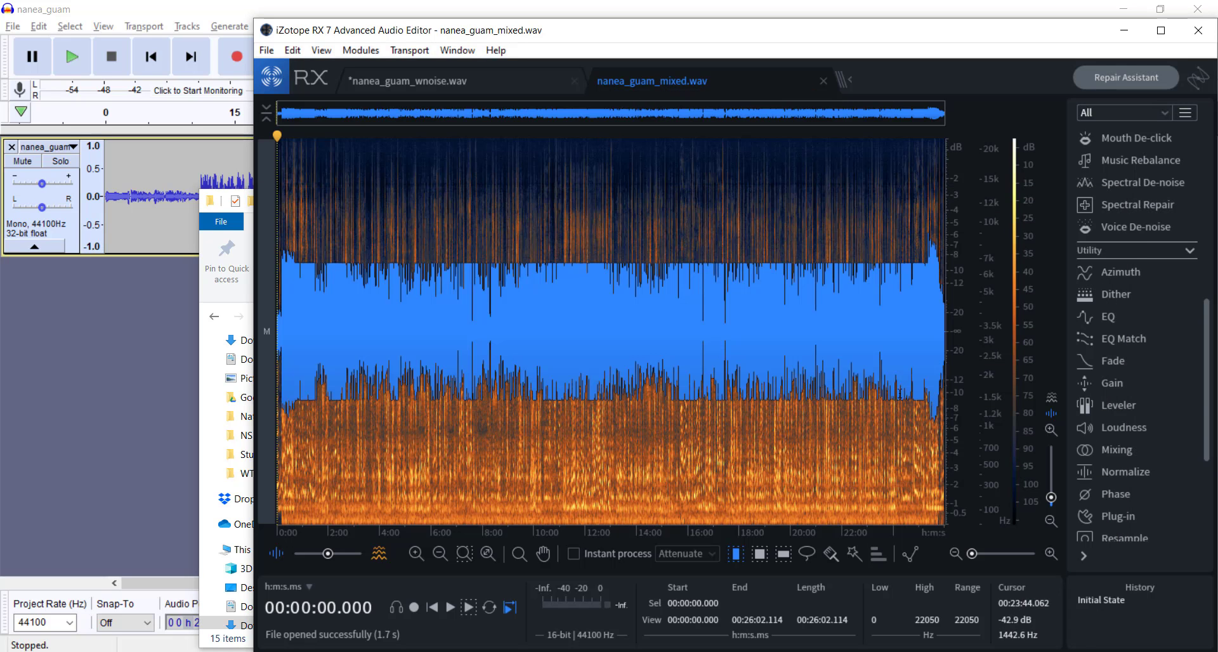
# Step: Apply the Loudness module to the whole nanea_guam_mixed file and return the playhead to the start
pyautogui.click(1093, 429)
pyautogui.click(811, 502)
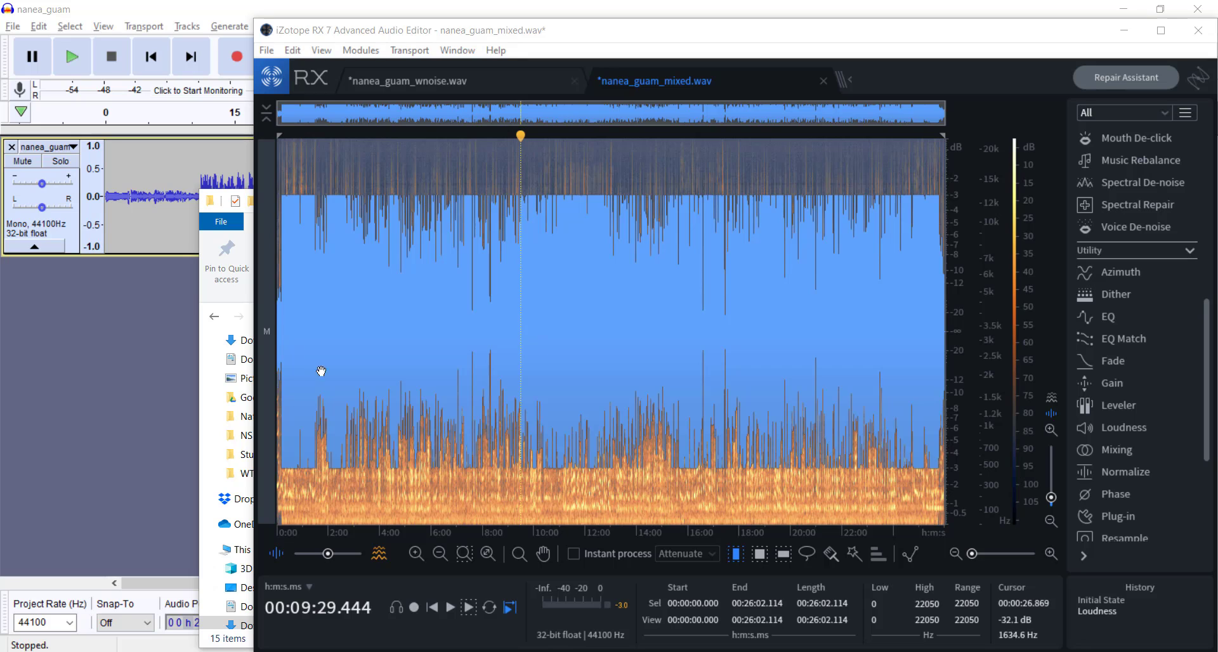
pyautogui.press('Home')
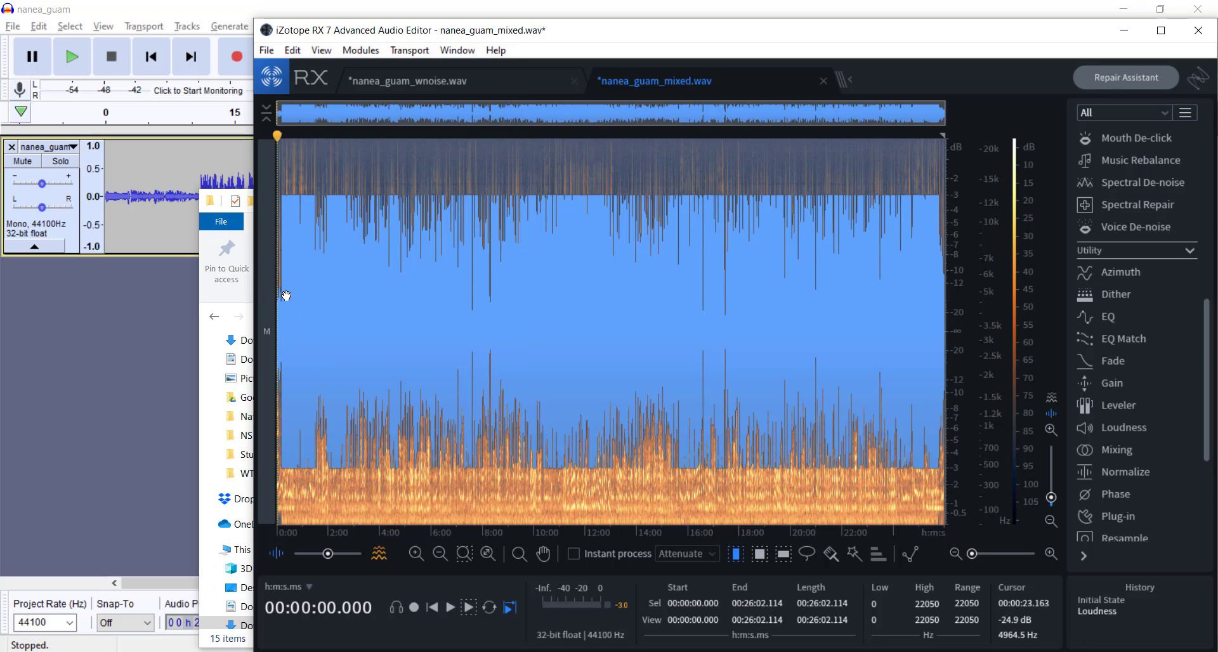
# Step: Examine the first 2:23 of the waveform and compare the Initial State with the Loudness result in the history
pyautogui.scroll(1, 286, 295)
pyautogui.moveTo(286, 295); pyautogui.dragTo(245, 295)
pyautogui.scroll(10, 282, 289)
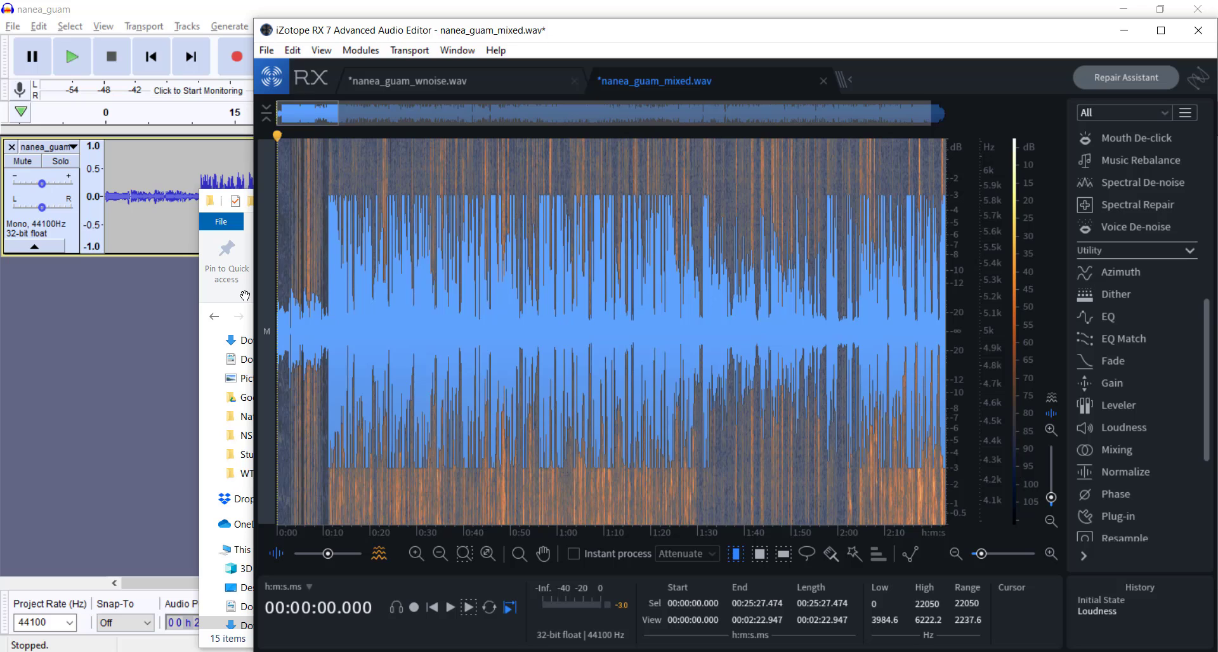
pyautogui.click(335, 305)
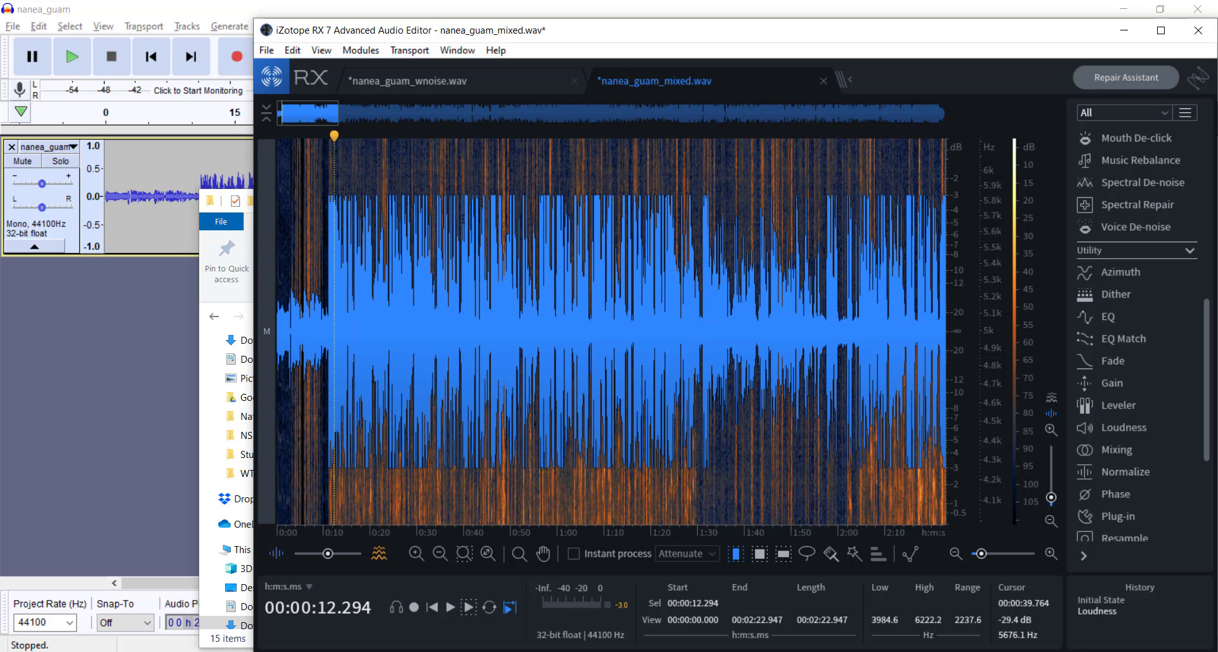
pyautogui.click(1117, 599)
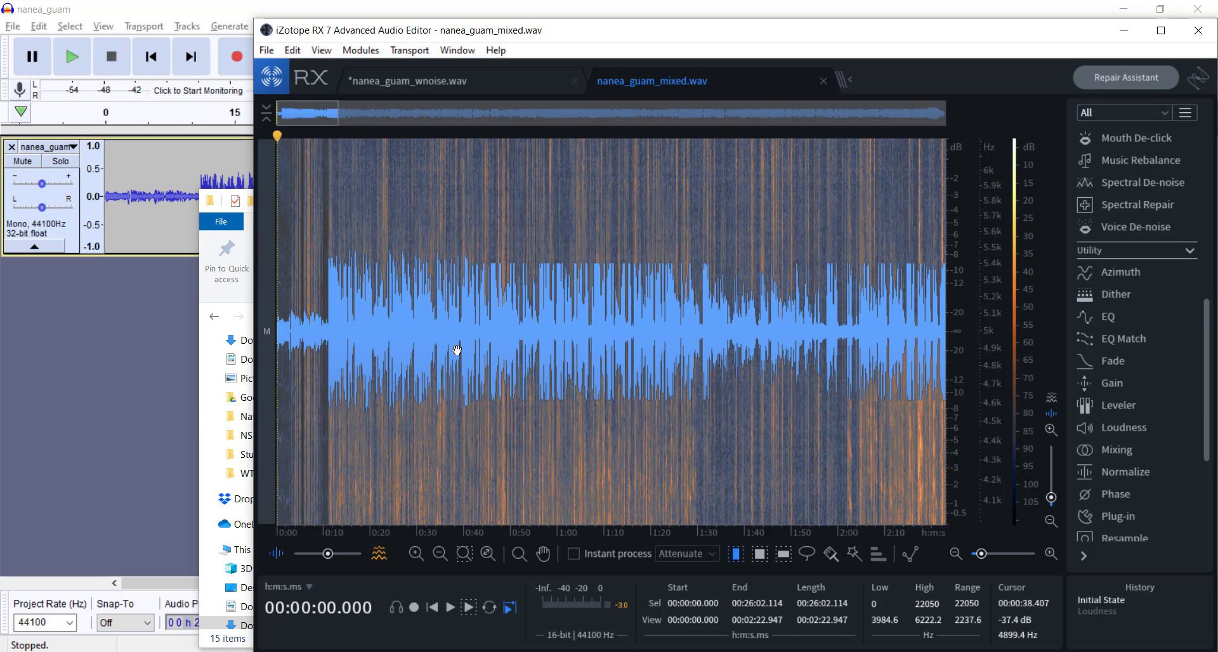
pyautogui.click(1106, 610)
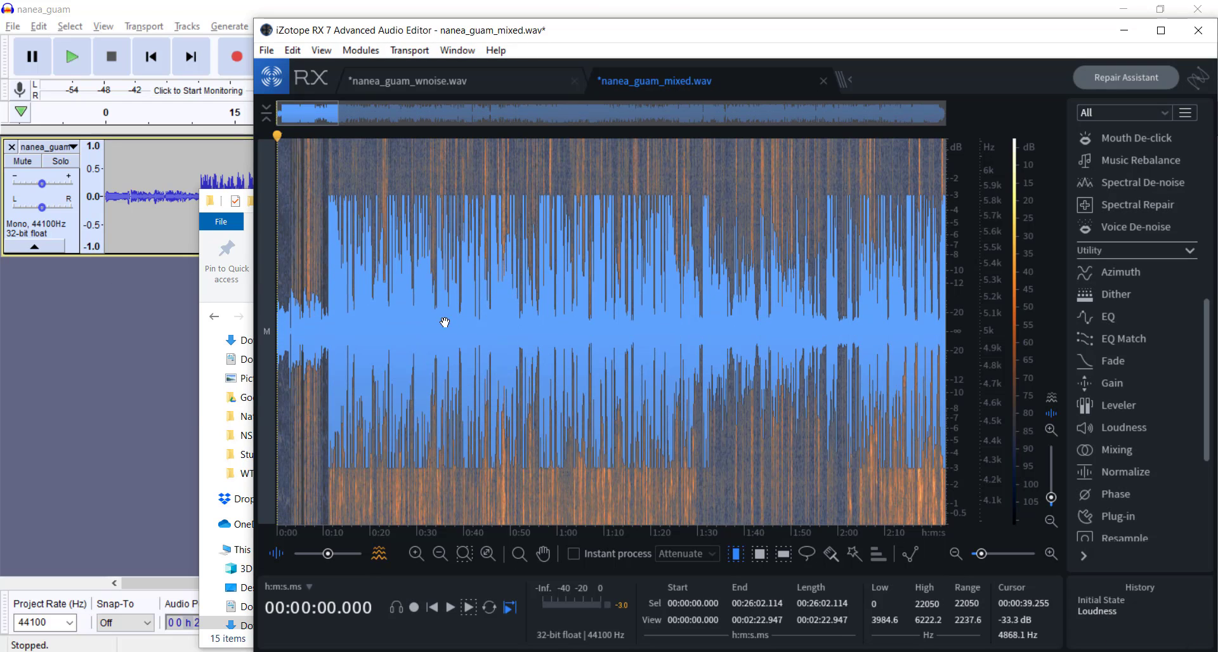
pyautogui.click(460, 248)
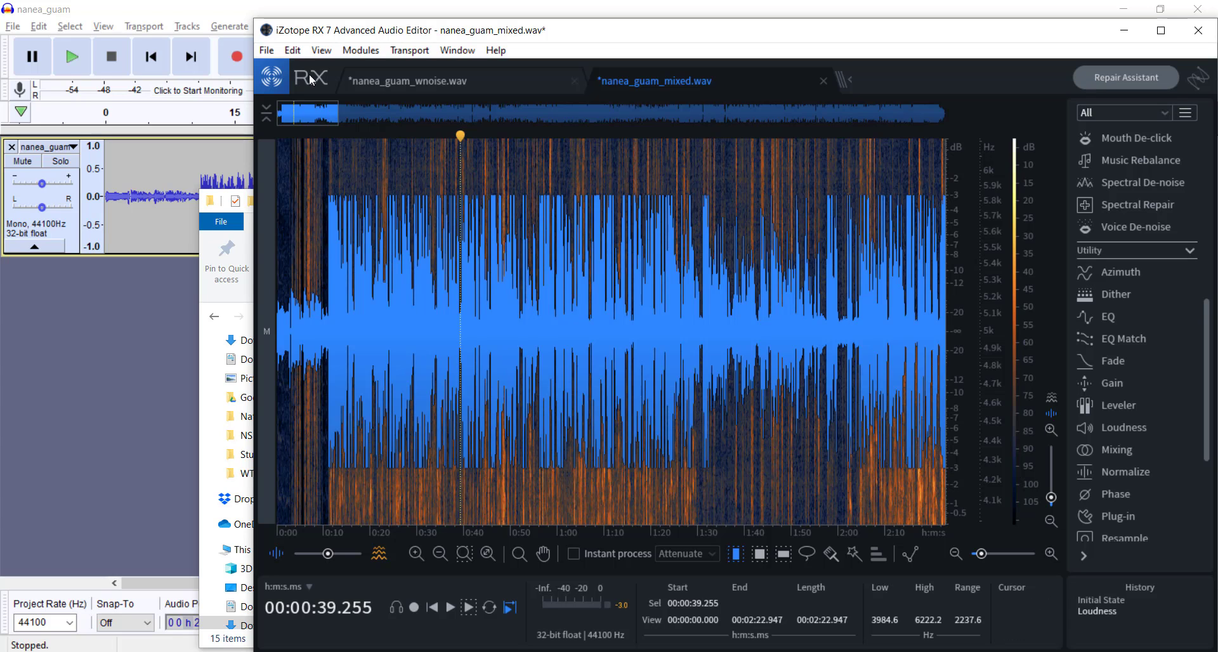
# Step: Export the loudness-adjusted mix as a 16-bit WAV named nanea_guam_done in the NS Podcast folder
pyautogui.click(267, 52)
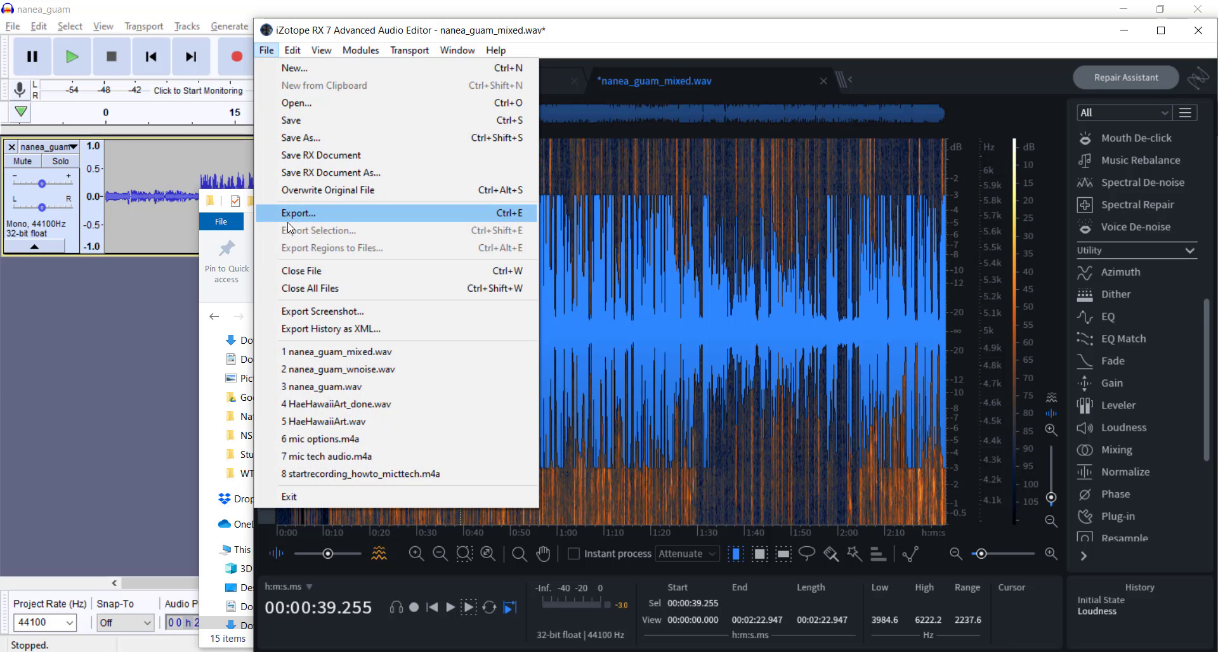
pyautogui.click(331, 219)
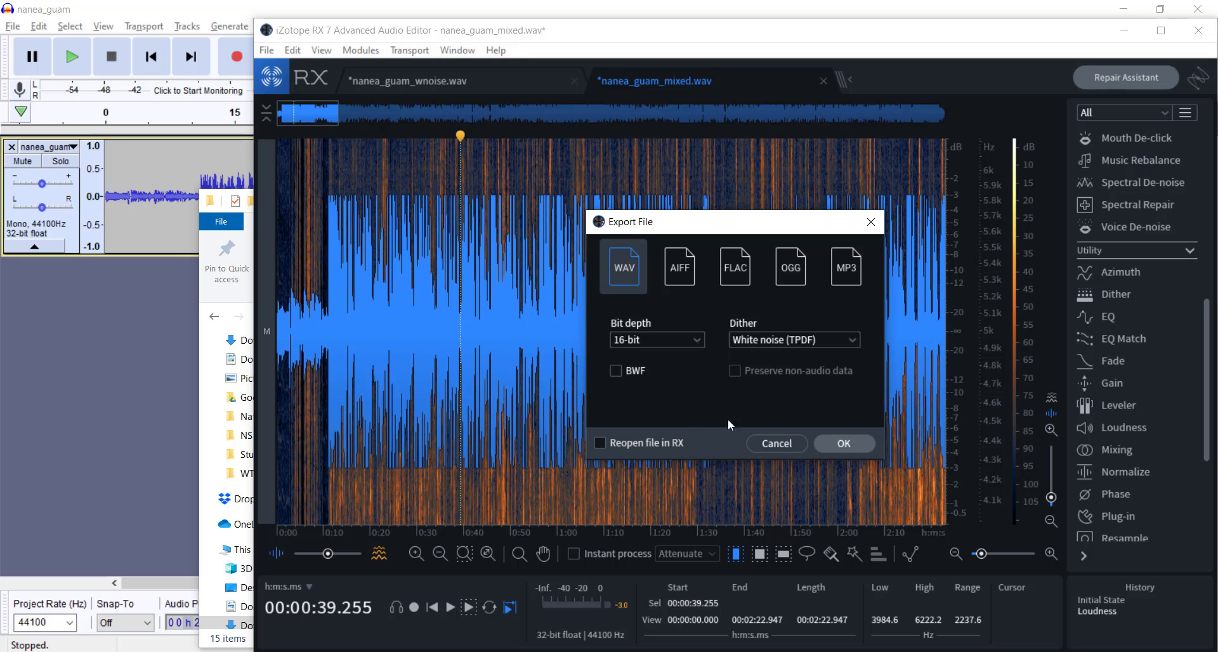
pyautogui.click(843, 443)
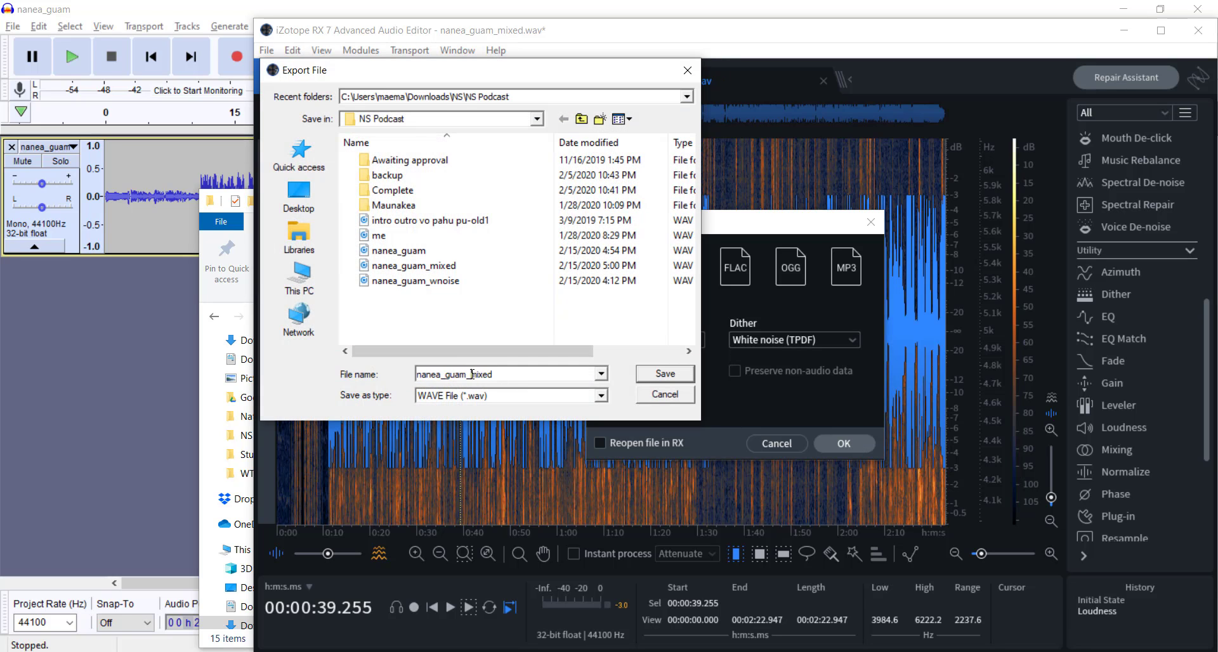
pyautogui.click(517, 376)
pyautogui.press('BackSpace')
pyautogui.press('BackSpace')
pyautogui.press('BackSpace')
pyautogui.press('BackSpace')
pyautogui.press('BackSpace')
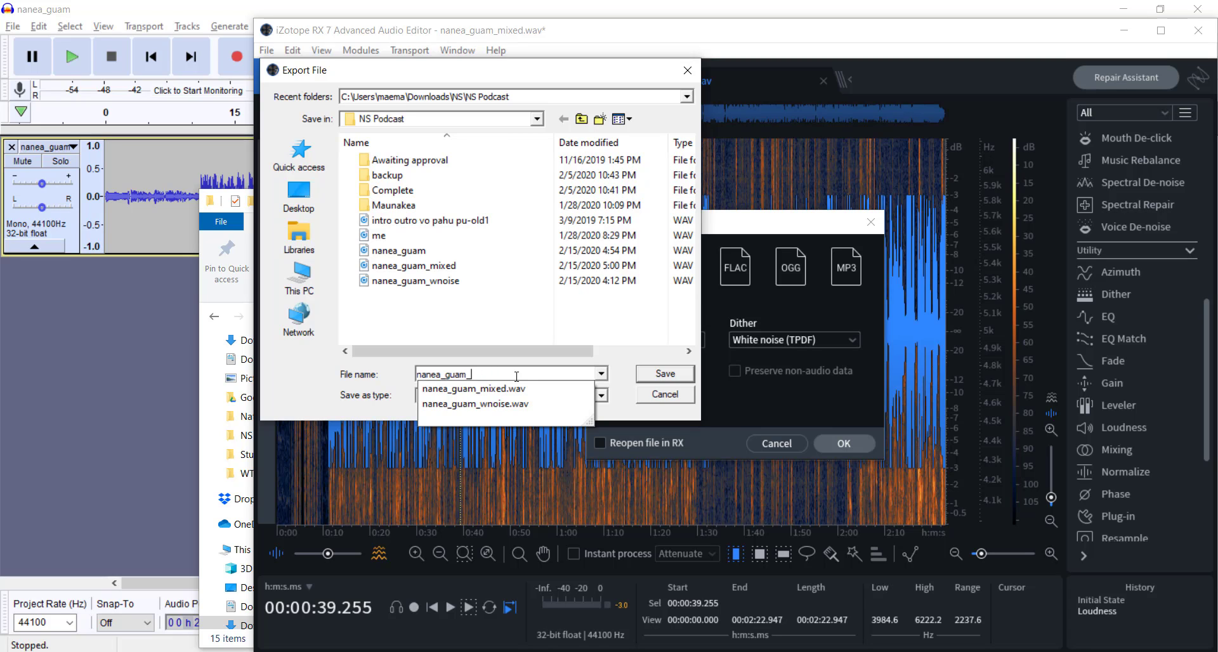
pyautogui.write('done')
pyautogui.press('Return')
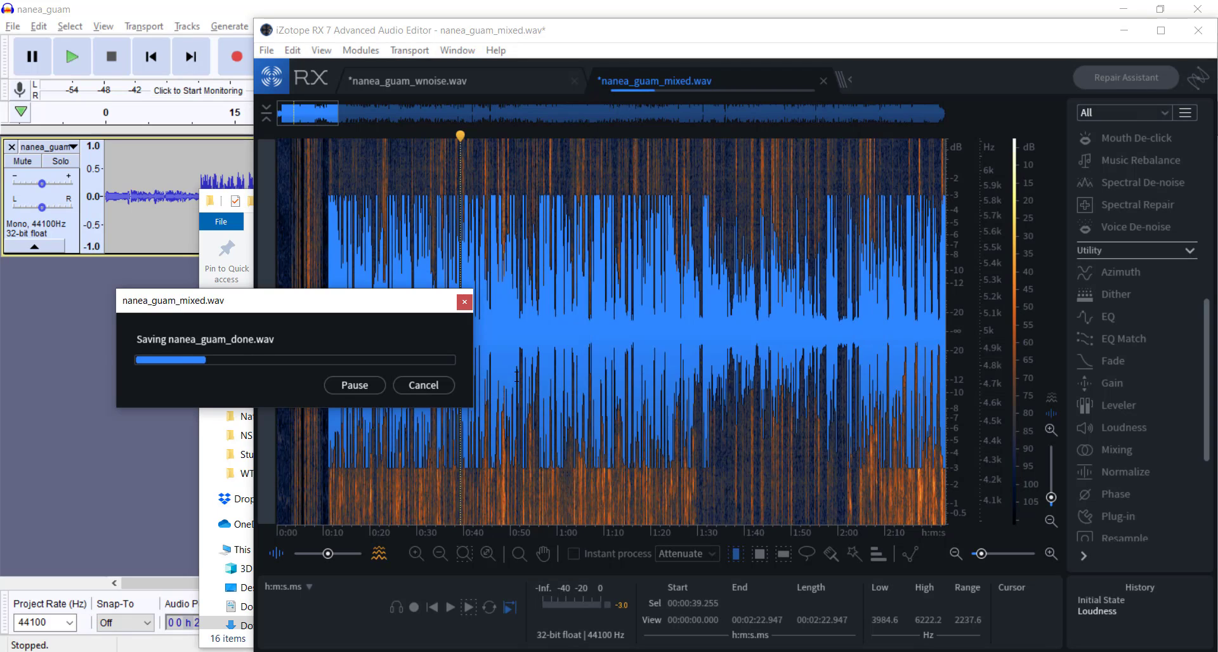
# Step: Set up a second export of the mix as a constant bit rate MP3 at 64 and choose the Complete folder as destination
pyautogui.click(266, 50)
pyautogui.click(347, 218)
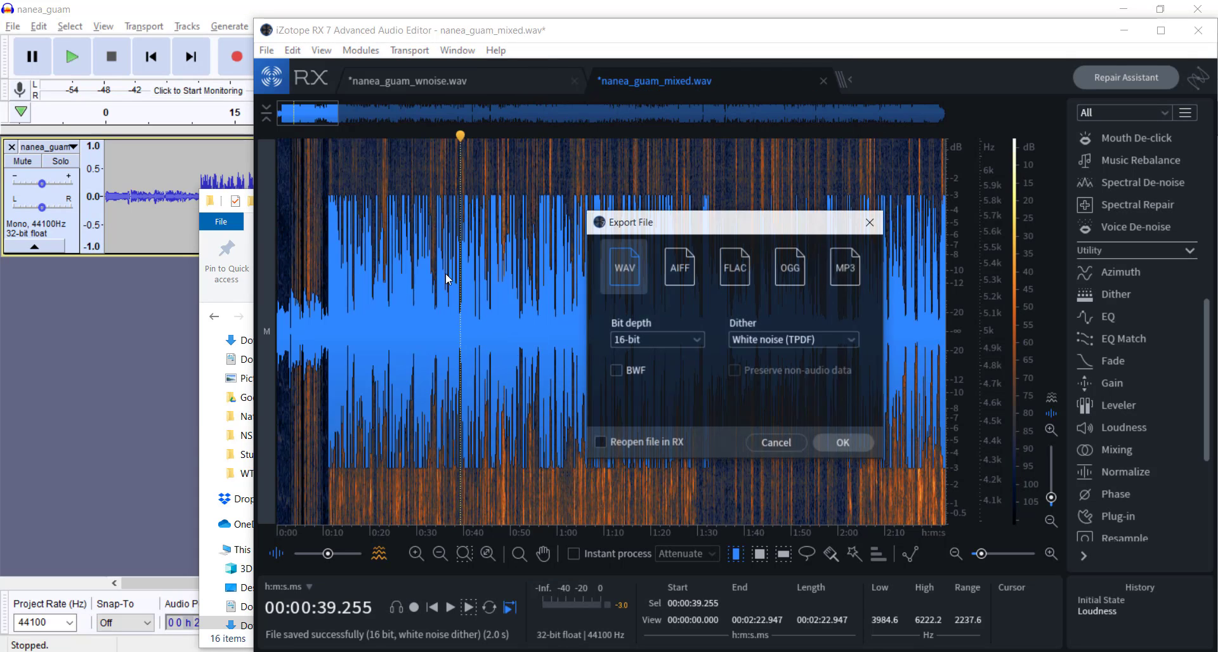
pyautogui.click(843, 270)
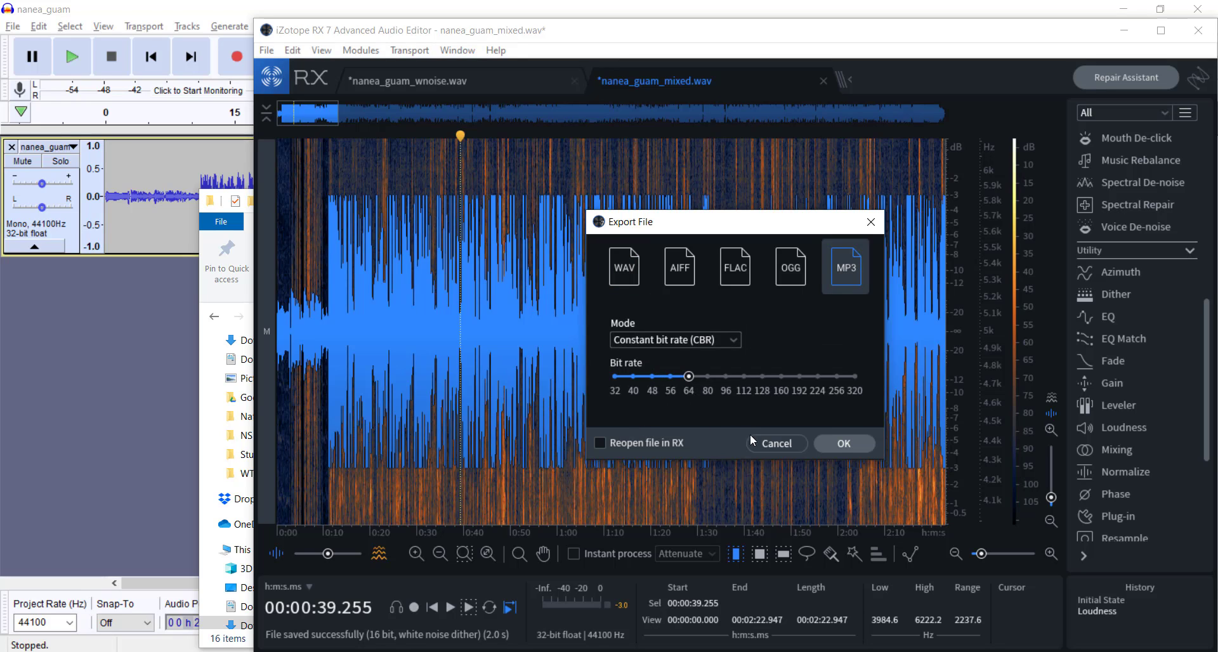
pyautogui.click(837, 444)
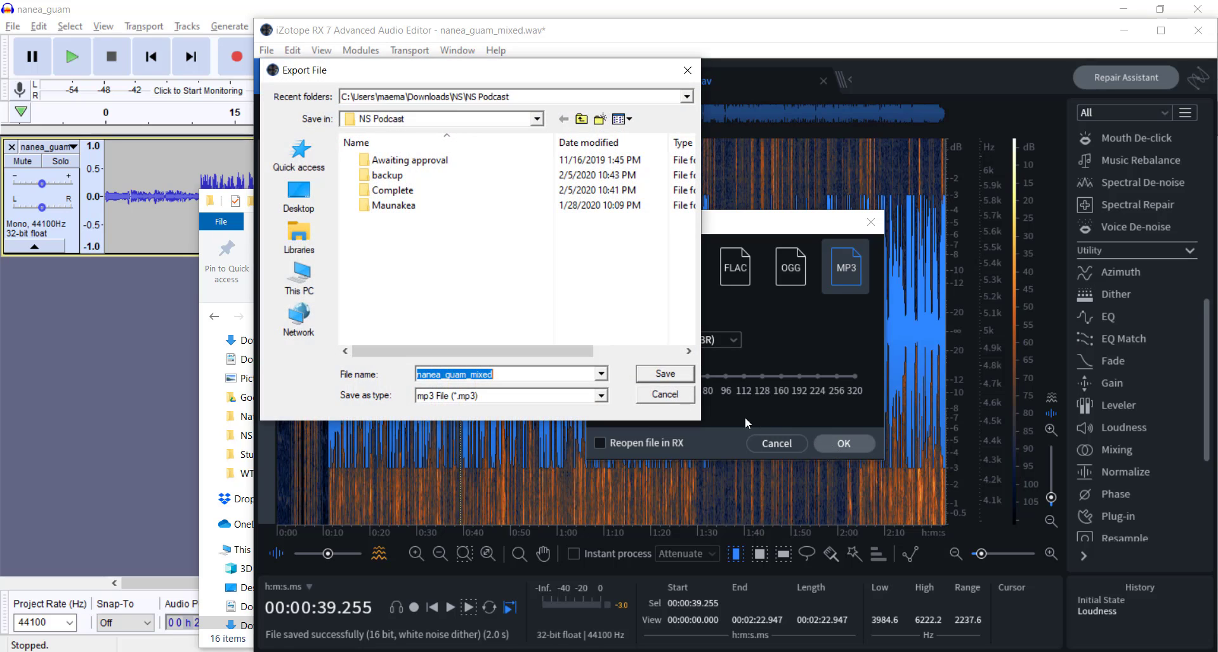
pyautogui.doubleClick(390, 190)
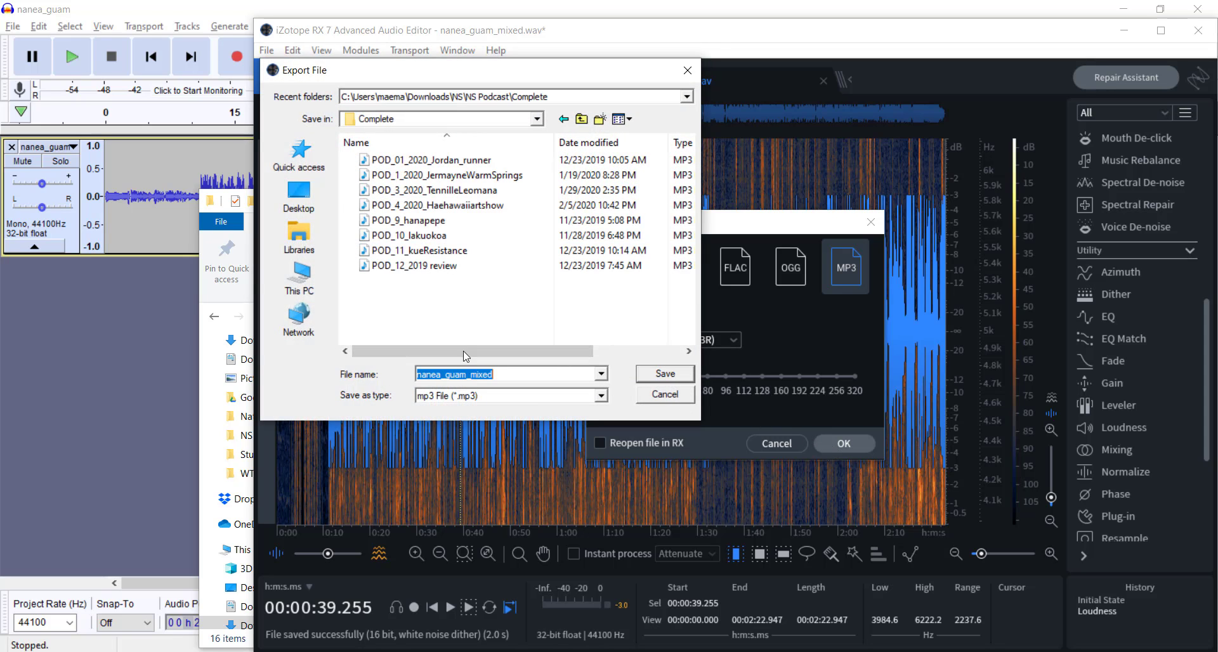
# Step: Reuse the POD_4_2020_Haehawaiiartshow file name for the export and change it to POD_5_2020_ANA
pyautogui.click(425, 266)
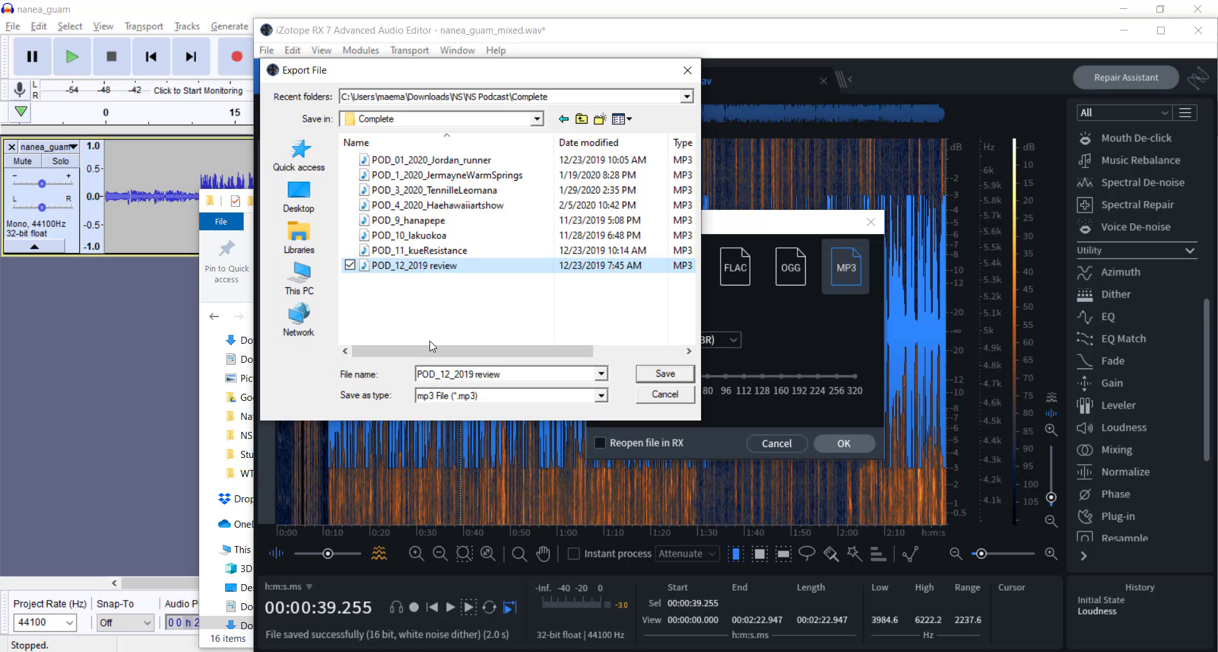
pyautogui.click(409, 205)
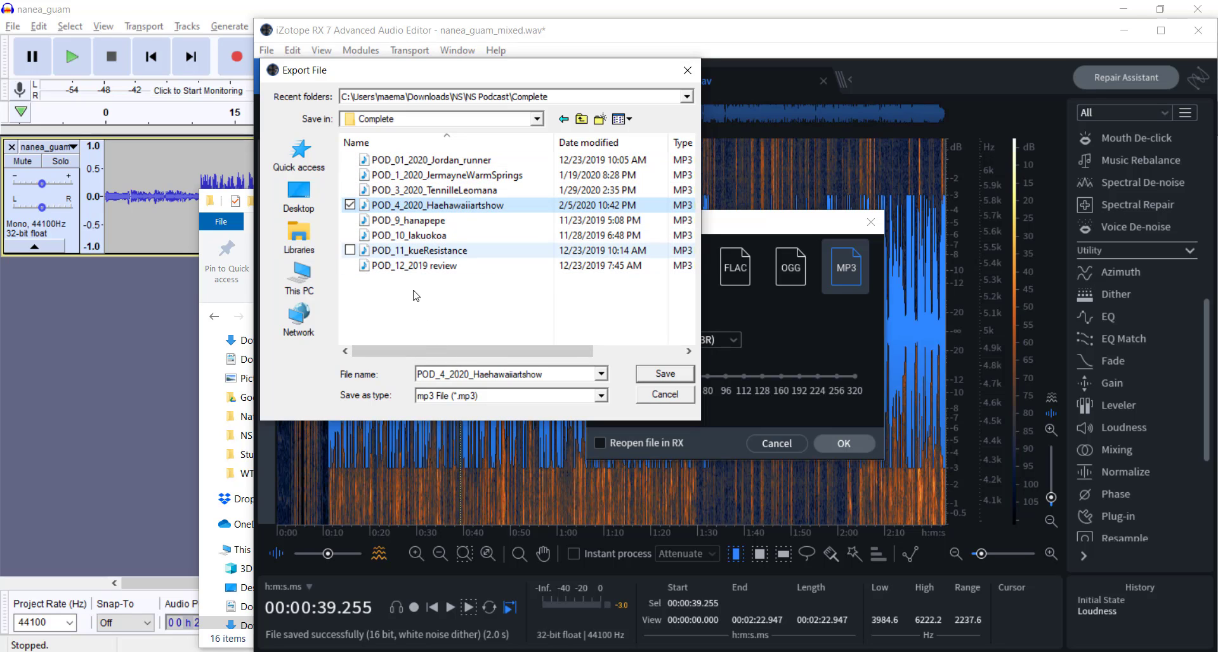
pyautogui.click(460, 375)
pyautogui.click(446, 375)
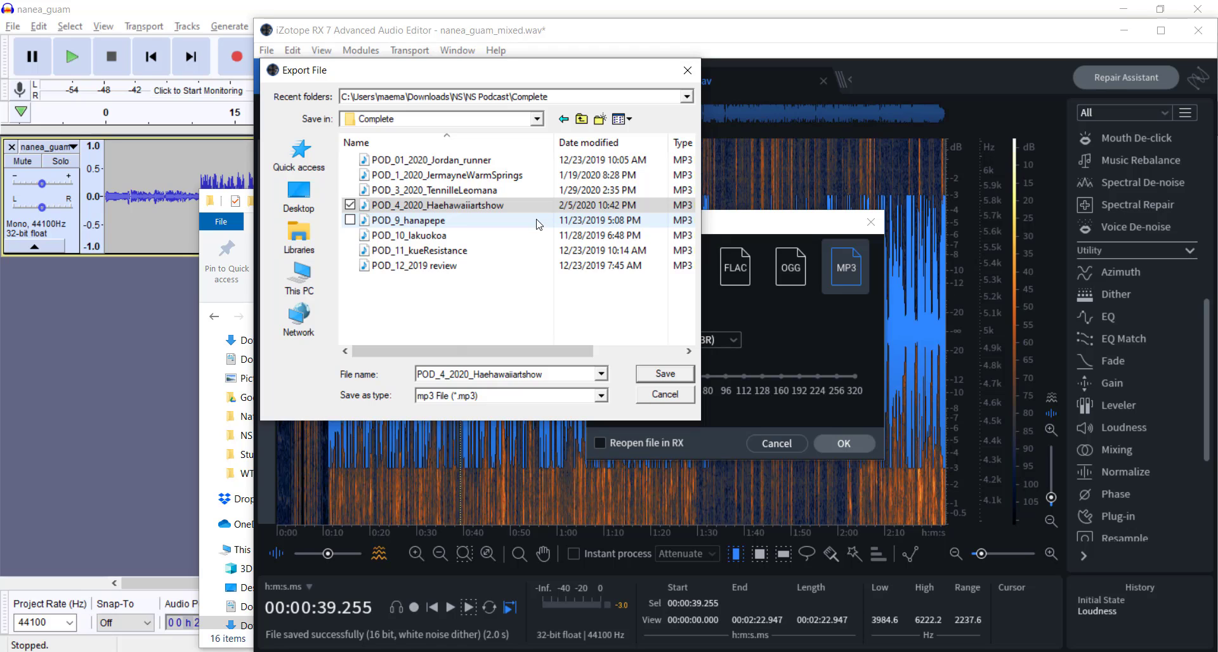
pyautogui.press('BackSpace')
pyautogui.write('5')
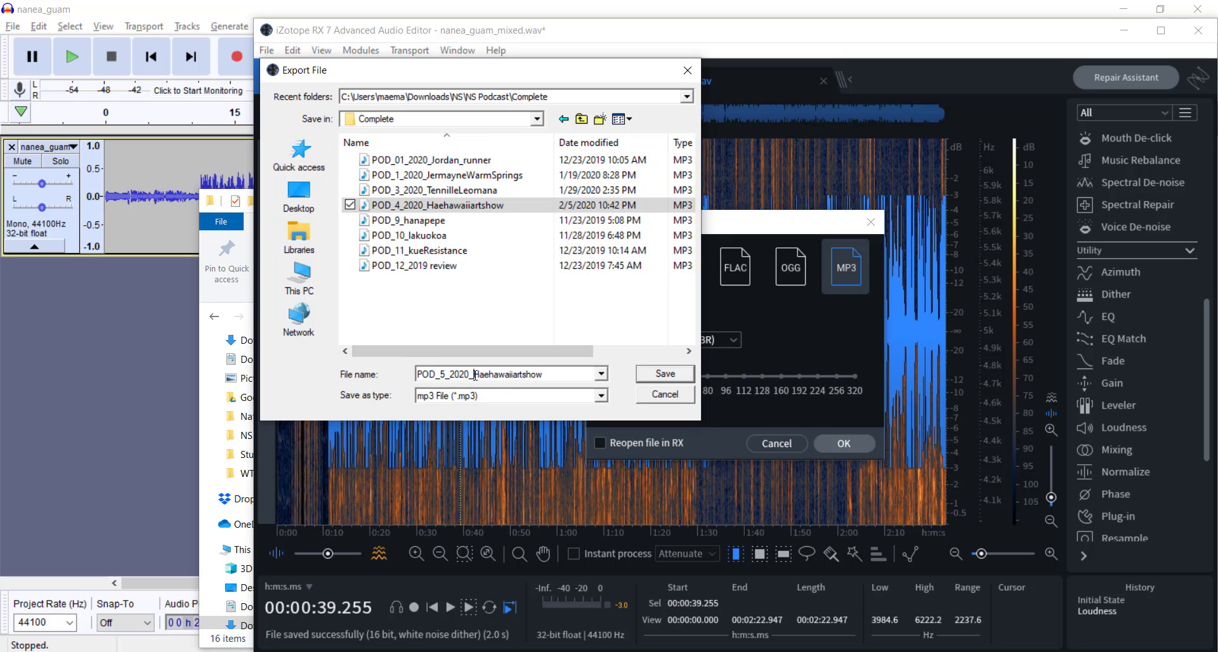
pyautogui.moveTo(475, 375); pyautogui.dragTo(591, 384)
pyautogui.write('ANA')
# Step: Look through the open windows, bring Audacity forward and minimize it to return to the RX export dialog
pyautogui.hotkey('alt', 'Tab')
pyautogui.hotkey('alt', 'Tab')
pyautogui.hotkey('alt', 'Tab')
pyautogui.hotkey('alt', 'Tab')
pyautogui.hotkey('alt', 'Tab')
pyautogui.hotkey('alt', 'Tab')
pyautogui.hotkey('alt', 'Tab')
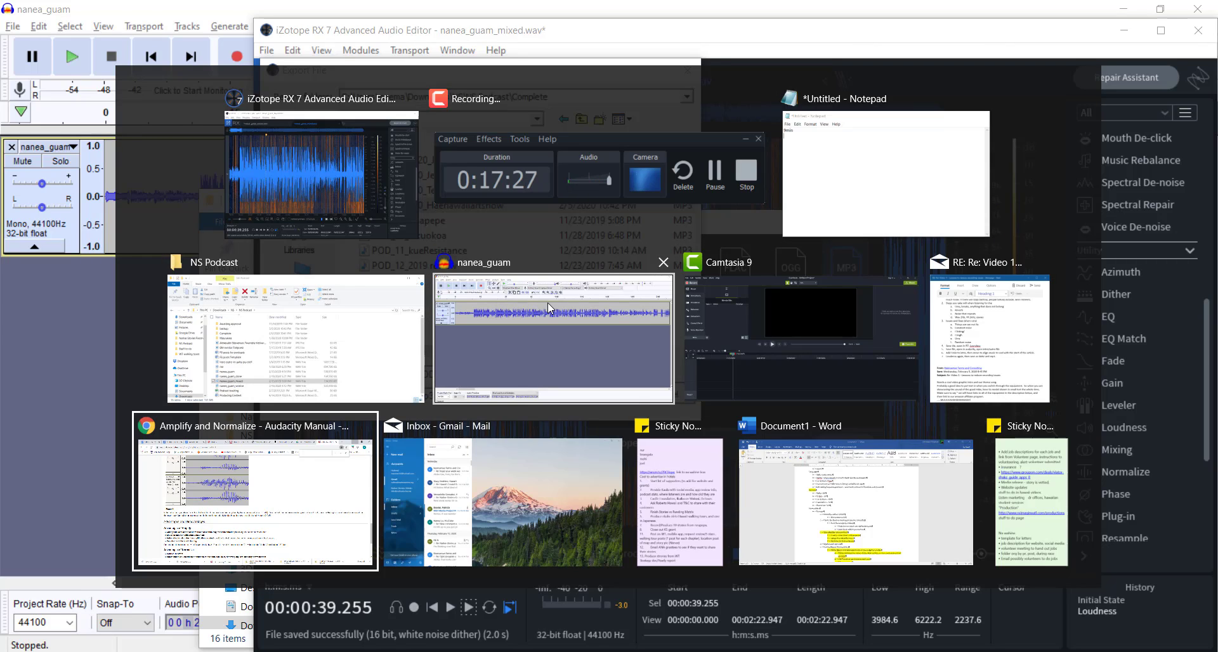
pyautogui.hotkey('alt', 'Tab')
pyautogui.hotkey('alt', 'Tab')
pyautogui.hotkey('alt', 'Tab')
pyautogui.hotkey('alt', 'Tab')
pyautogui.hotkey('alt', 'Tab')
pyautogui.hotkey('alt', 'Tab')
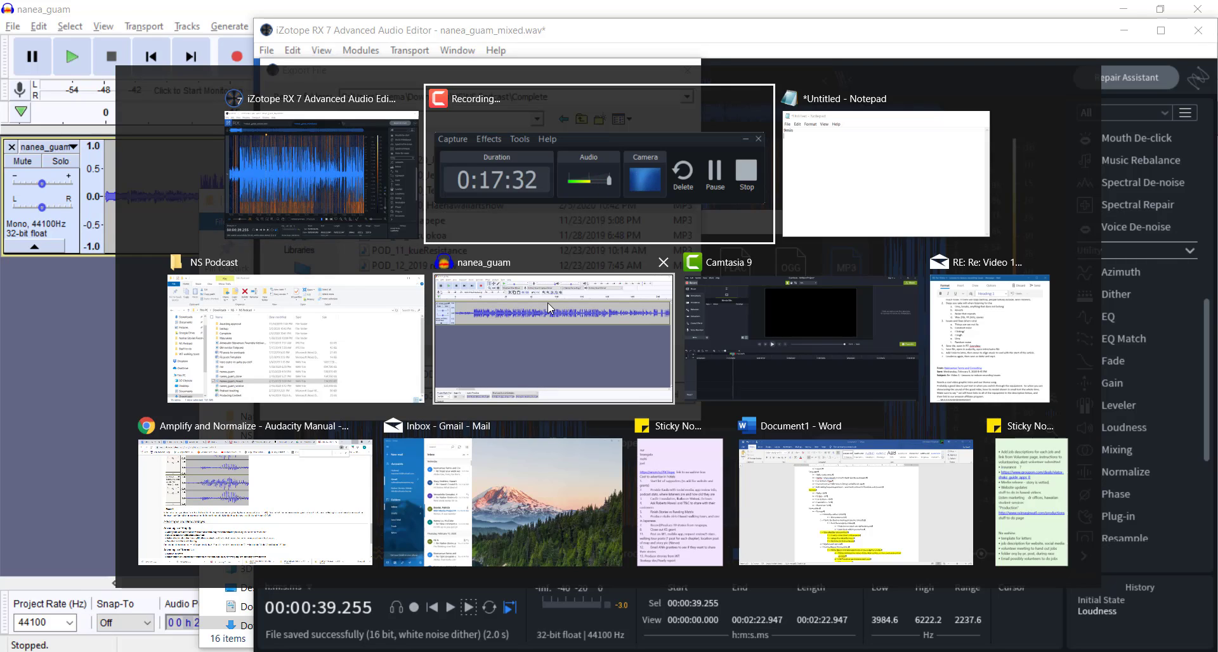
pyautogui.hotkey('alt', 'Tab')
pyautogui.hotkey('alt', 'Tab')
pyautogui.hotkey('alt', 'Tab')
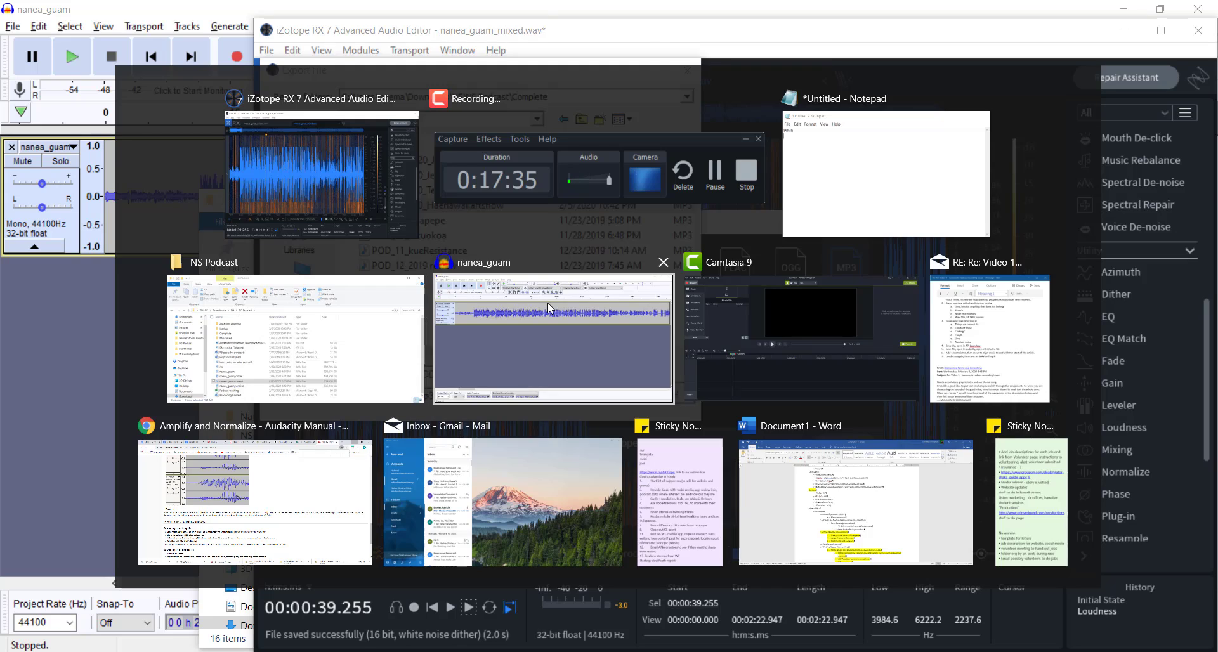
pyautogui.click(547, 303)
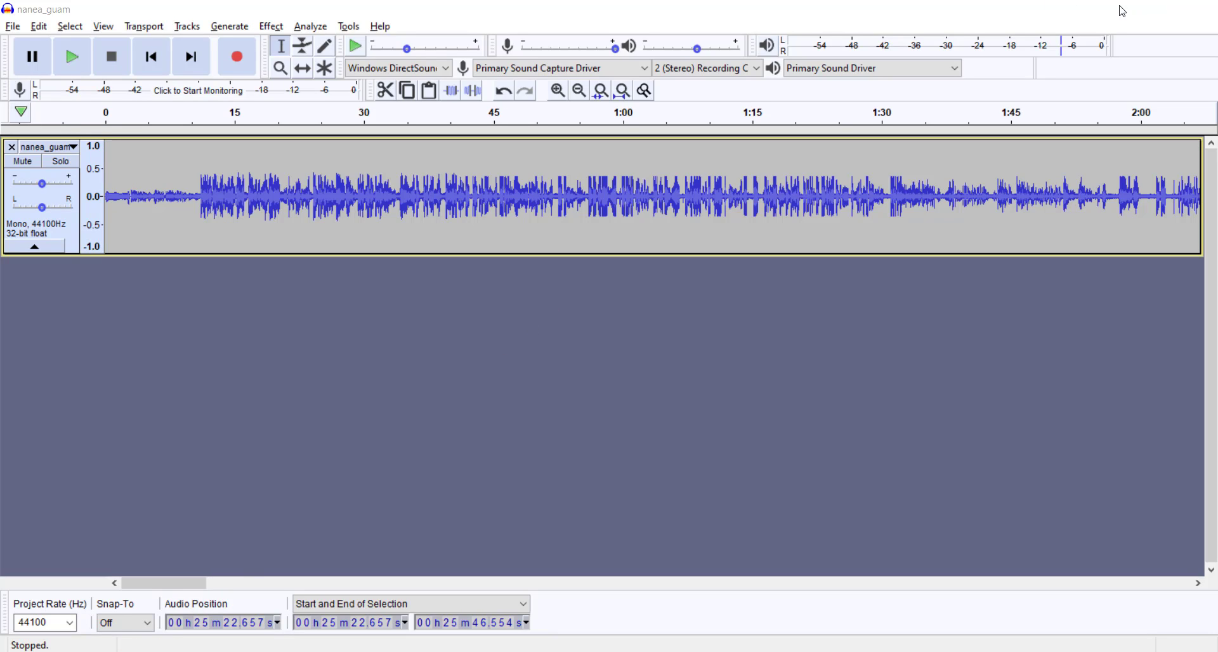
pyautogui.click(1139, 9)
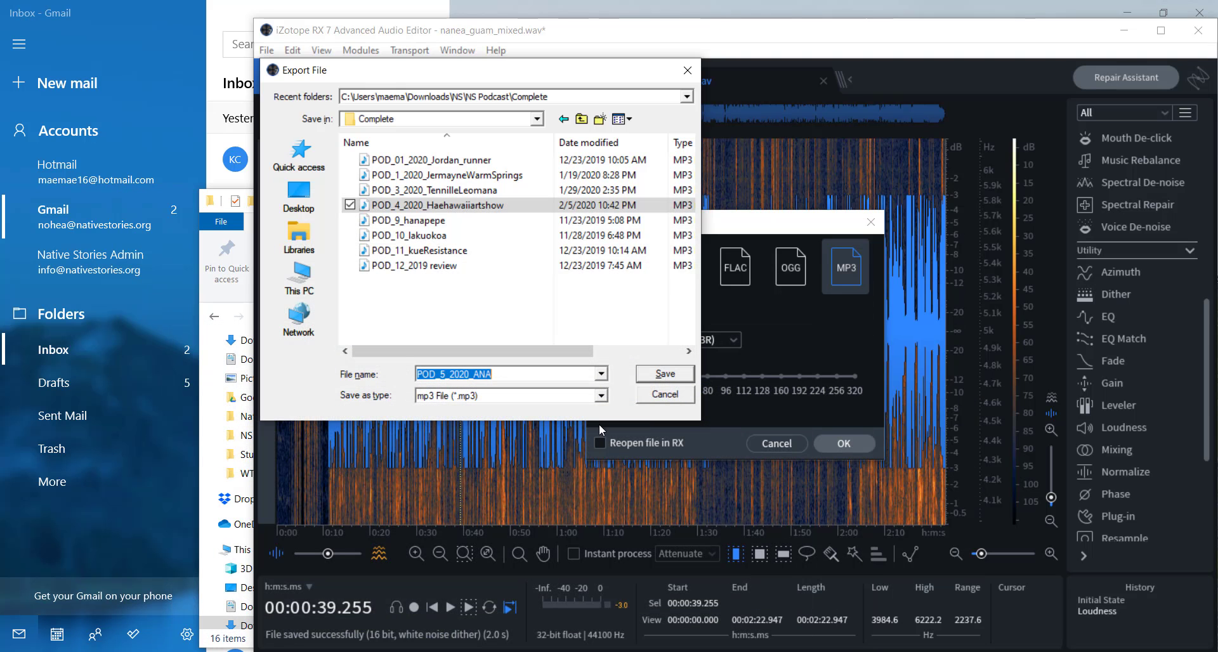
# Step: Extend the MP3 file name to POD_5_2020_ANA_Guam_Pipet and save it in the Complete folder
pyautogui.click(512, 374)
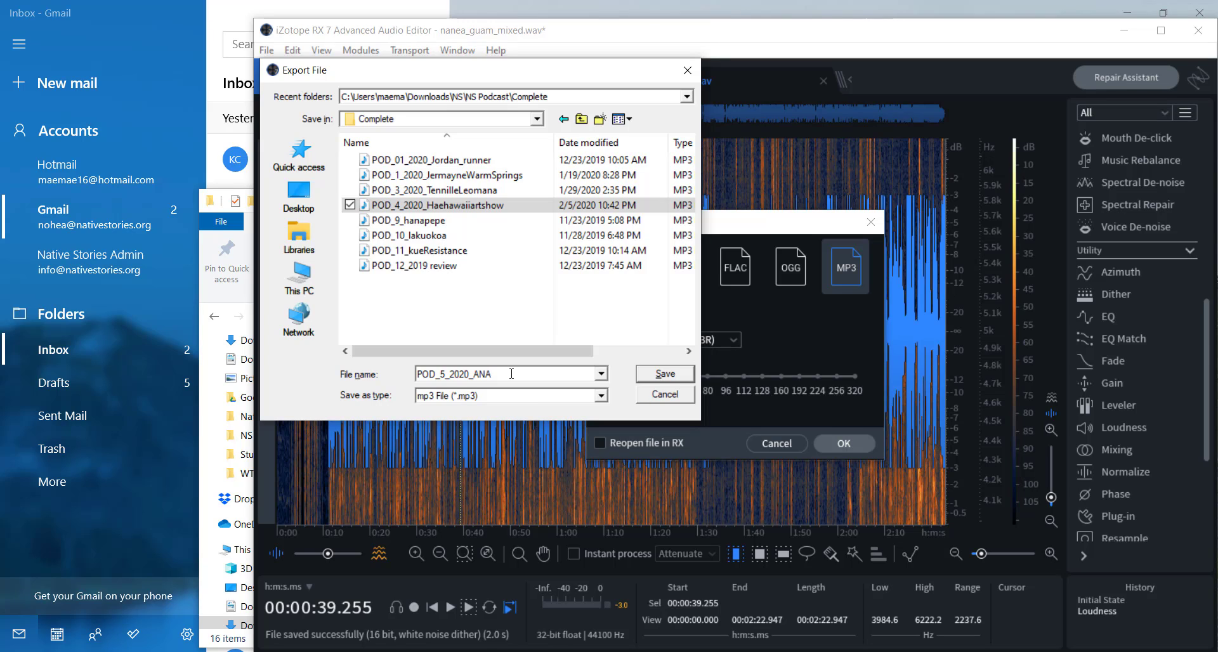
pyautogui.write('_Guam_Pipet')
pyautogui.click(665, 376)
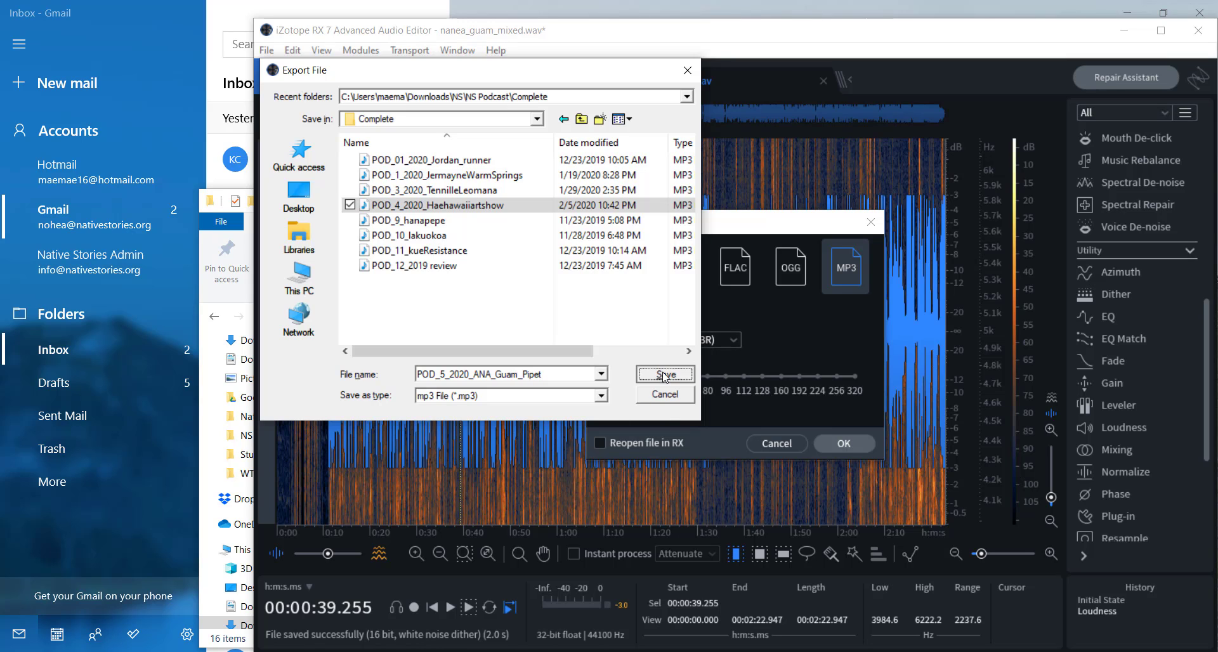